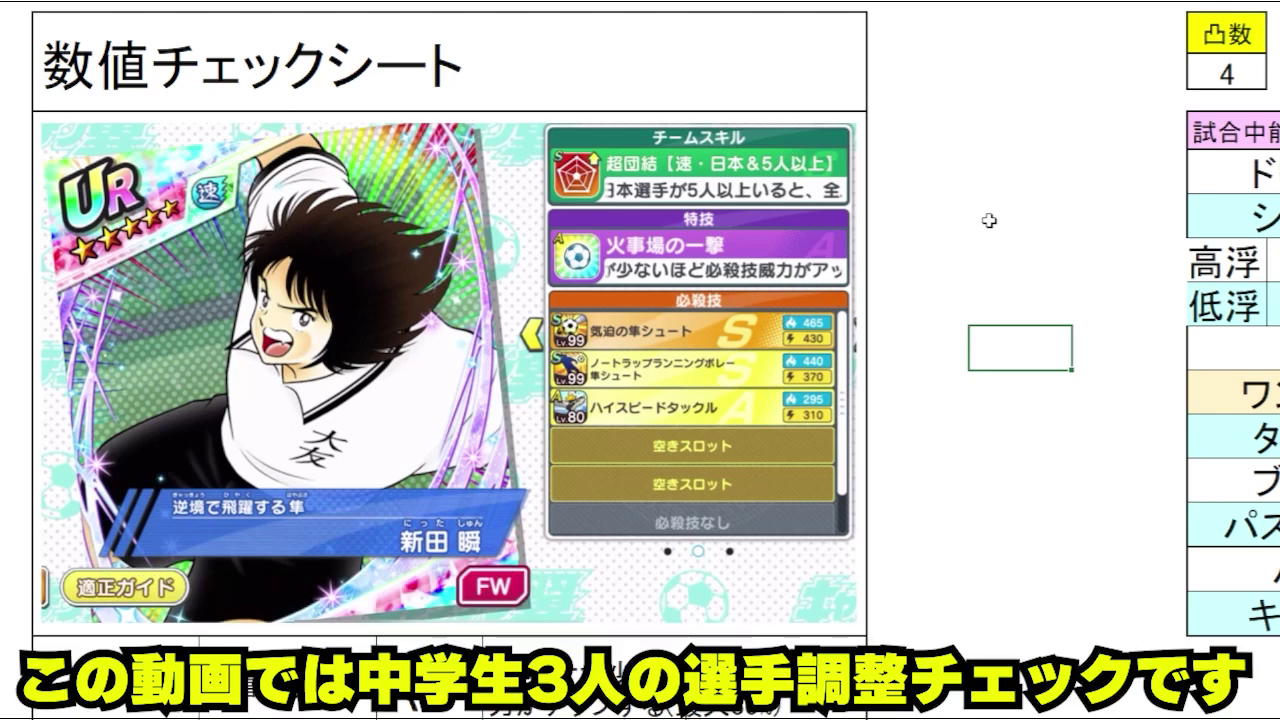
Examine the 特技 row for 火事場の一撃 and its effect description below the player card.
{"action": "scroll", "coordinate": [989, 220], "scroll_direction": "down", "scroll_amount": 3}
{"action": "left_click", "coordinate": [912, 571]}
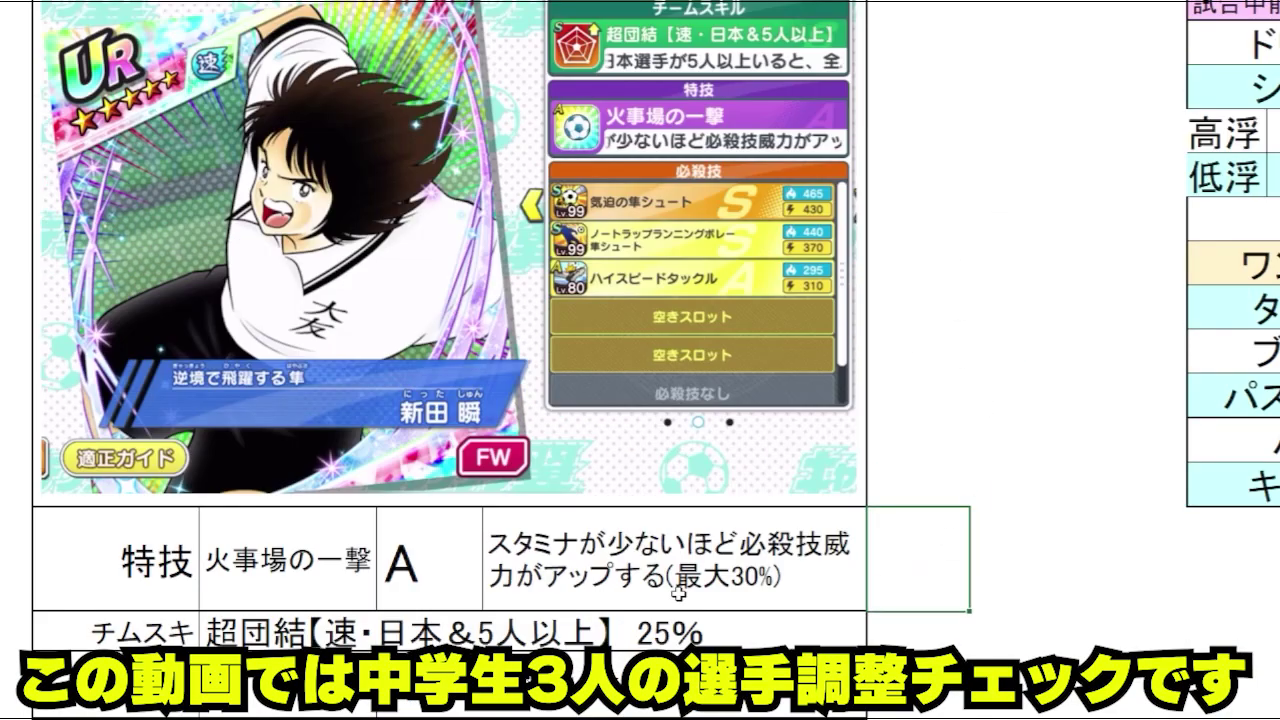
{"action": "left_click", "coordinate": [678, 593]}
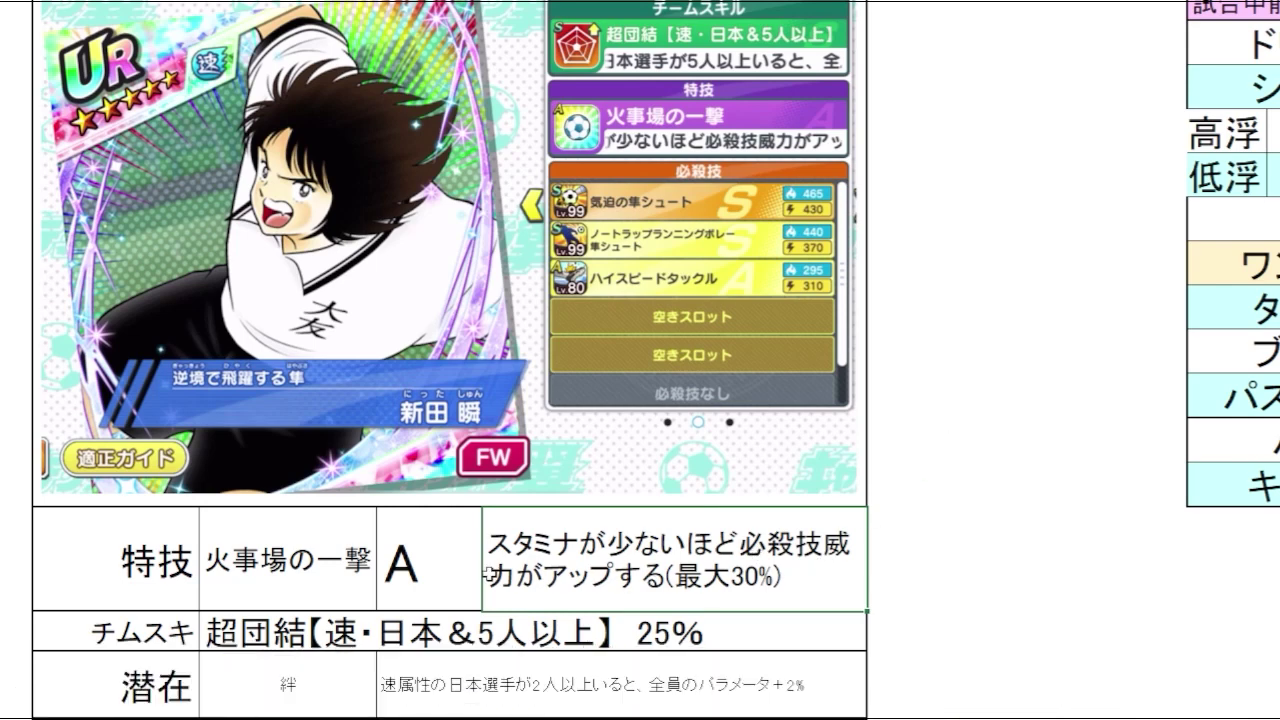
{"action": "left_click", "coordinate": [877, 554]}
Examine the チムスキ row describing the player's 超団結 team skill.
{"action": "scroll", "coordinate": [962, 418], "scroll_direction": "down", "scroll_amount": 3}
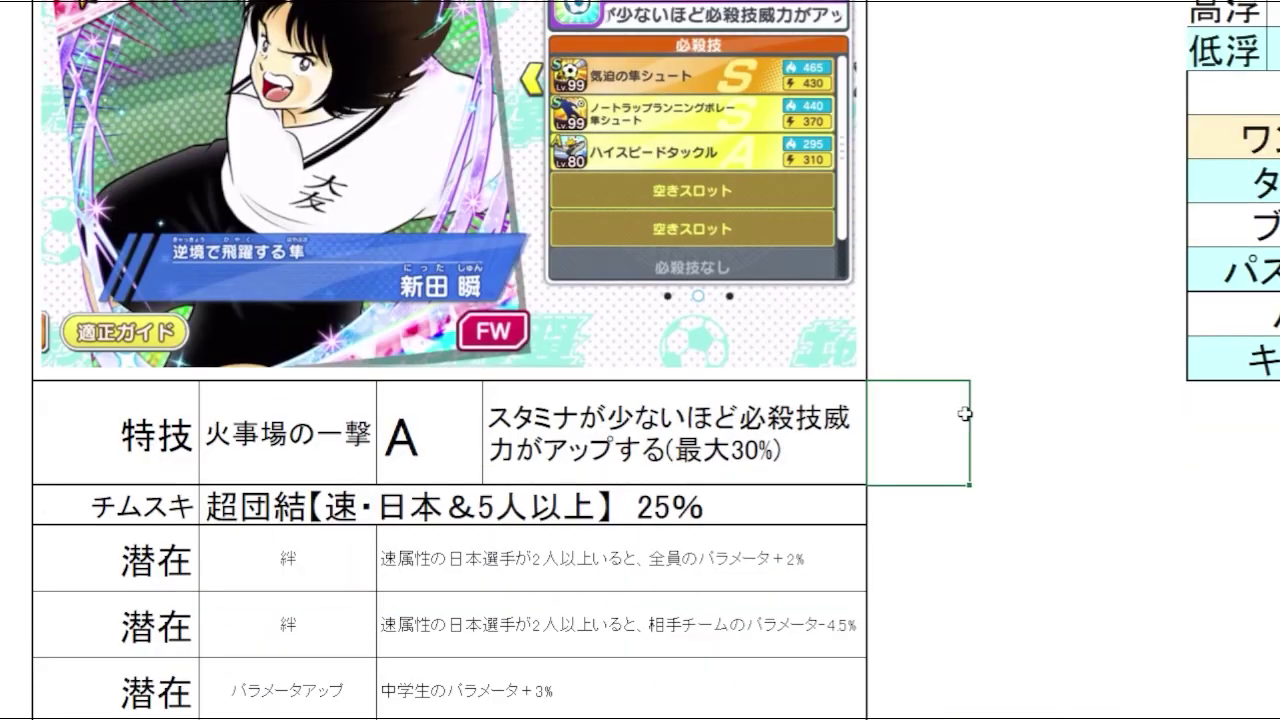
{"action": "left_click", "coordinate": [914, 509]}
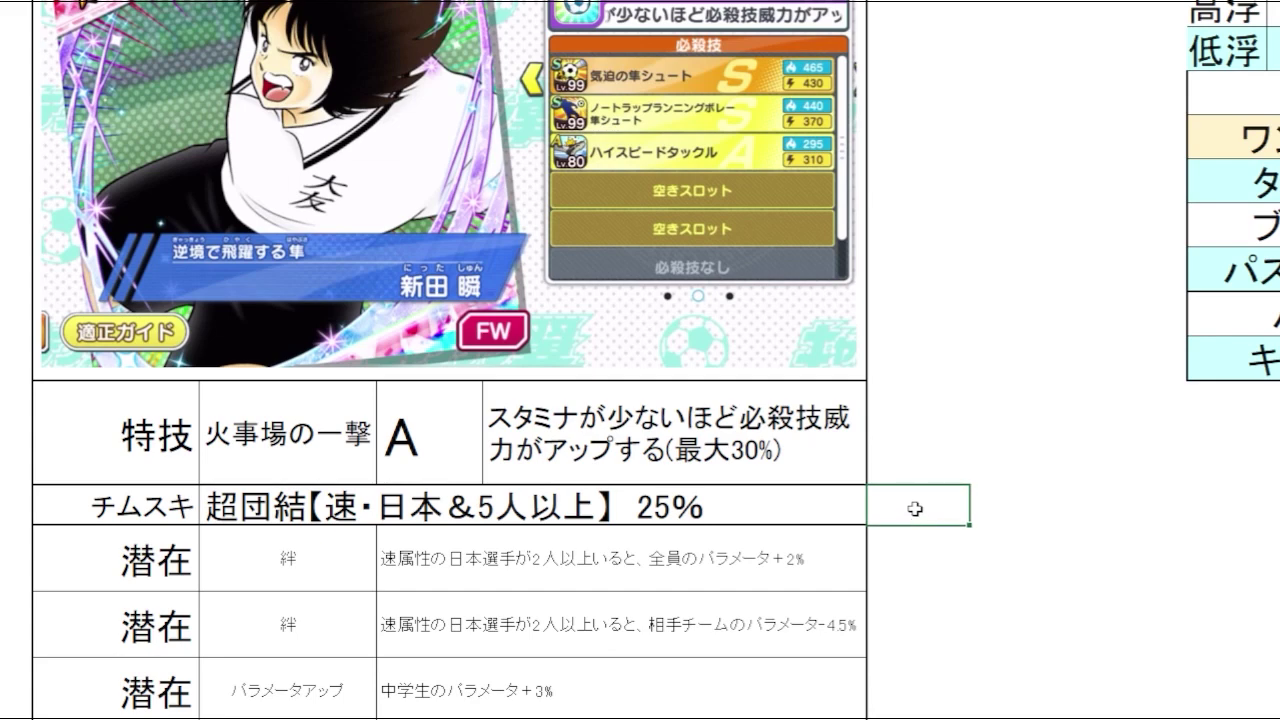
{"action": "left_click", "coordinate": [803, 510]}
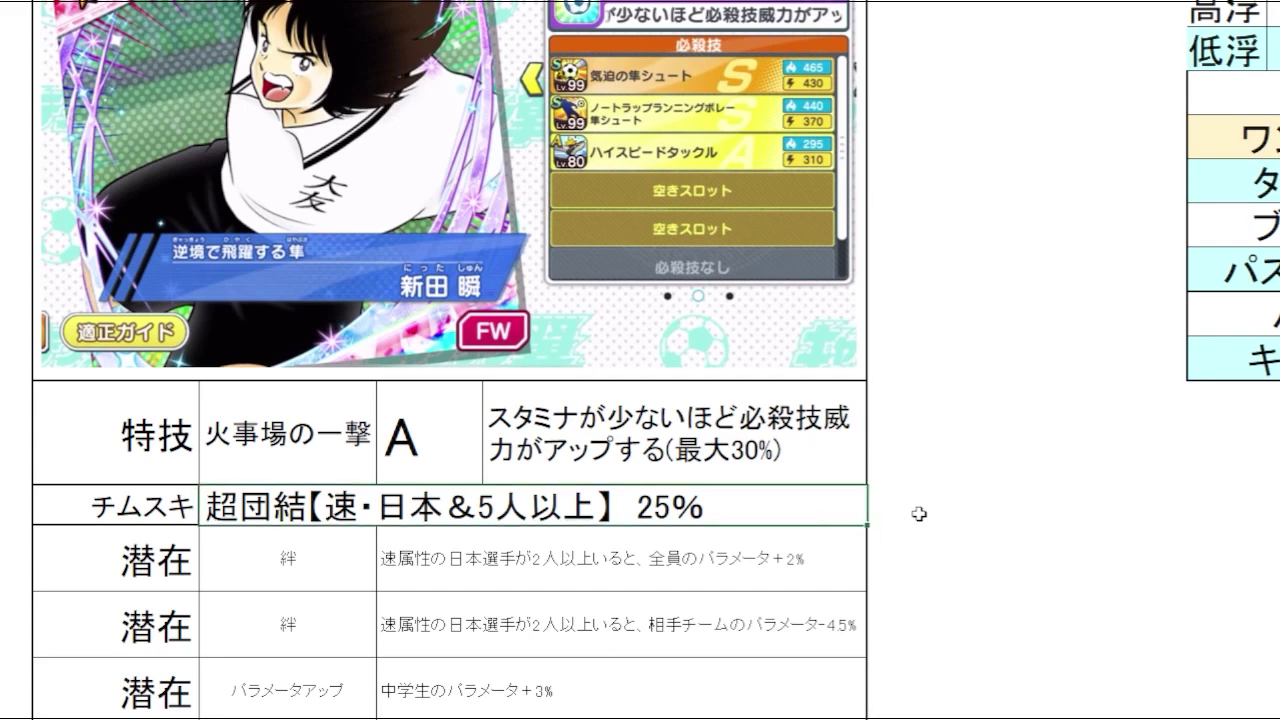
{"action": "left_click", "coordinate": [919, 514]}
{"action": "left_click", "coordinate": [798, 512]}
{"action": "left_click", "coordinate": [904, 516]}
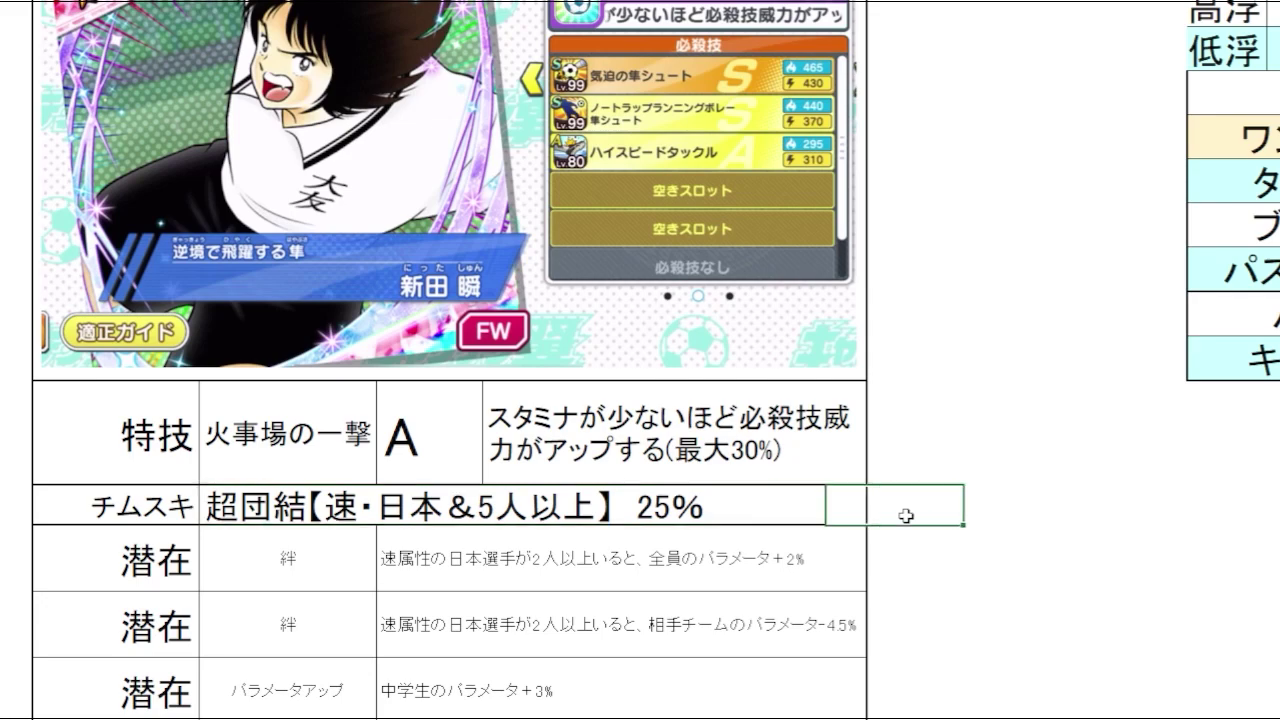
{"action": "left_click", "coordinate": [791, 514]}
{"action": "left_click", "coordinate": [896, 508]}
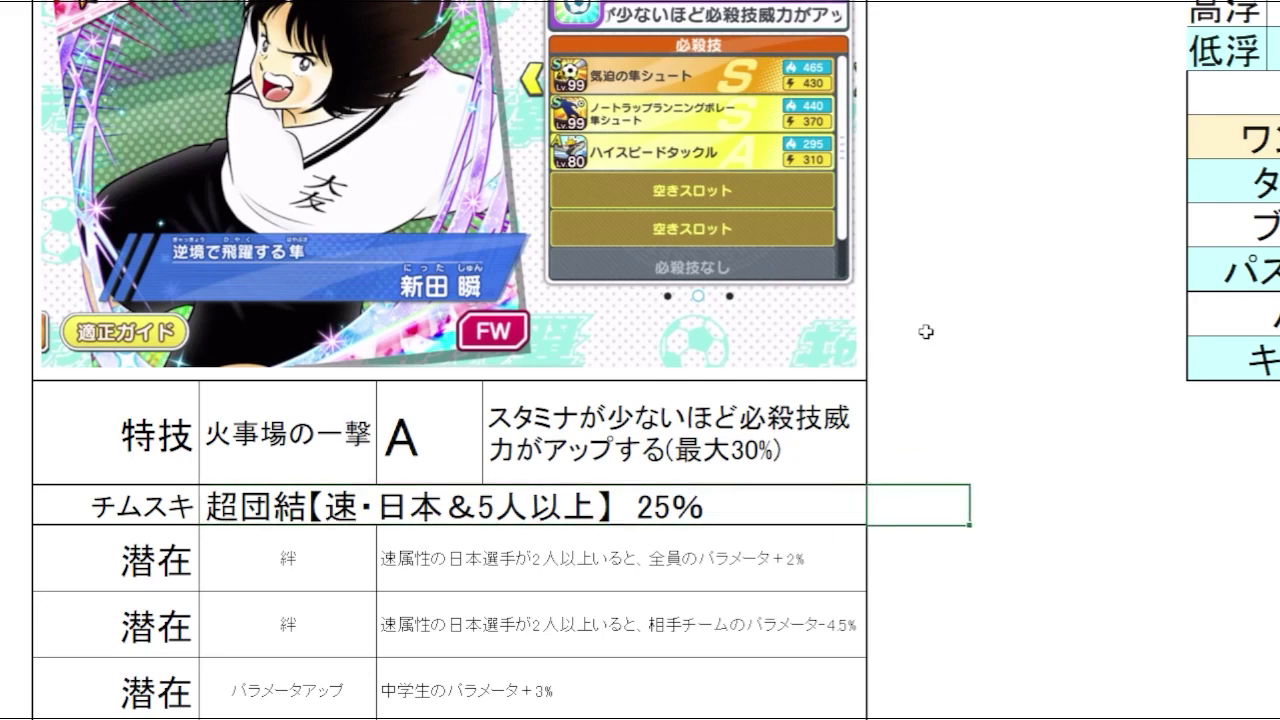
Examine the effects of the two 絆 entries in the 潜在 rows.
{"action": "scroll", "coordinate": [931, 314], "scroll_direction": "down", "scroll_amount": 1}
{"action": "left_click", "coordinate": [914, 420]}
{"action": "left_click", "coordinate": [797, 410]}
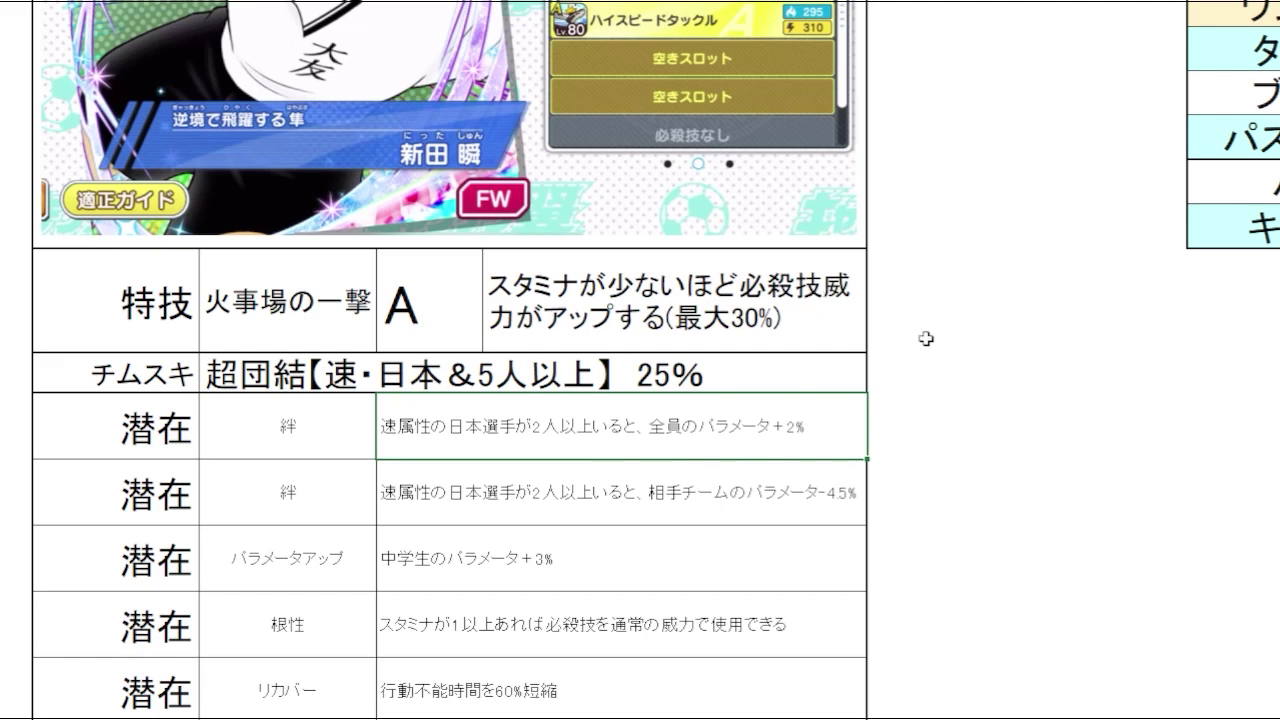
{"action": "key", "text": "Down"}
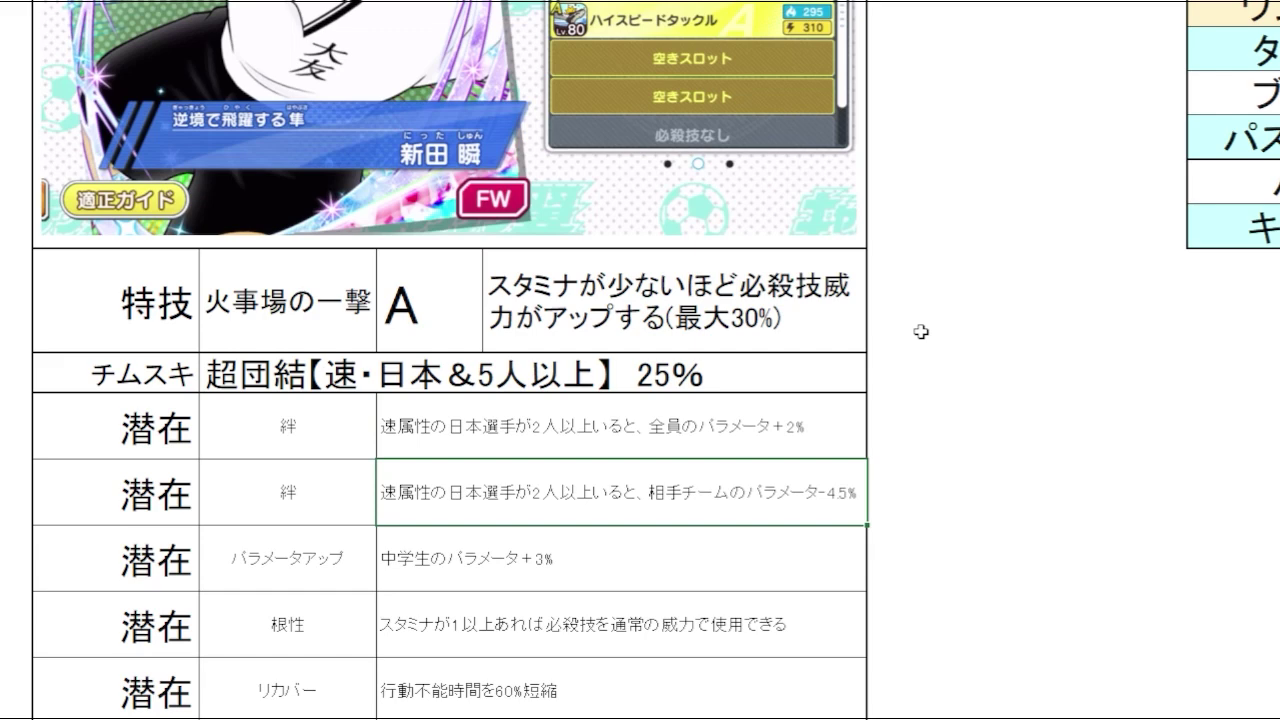
{"action": "left_click", "coordinate": [960, 493]}
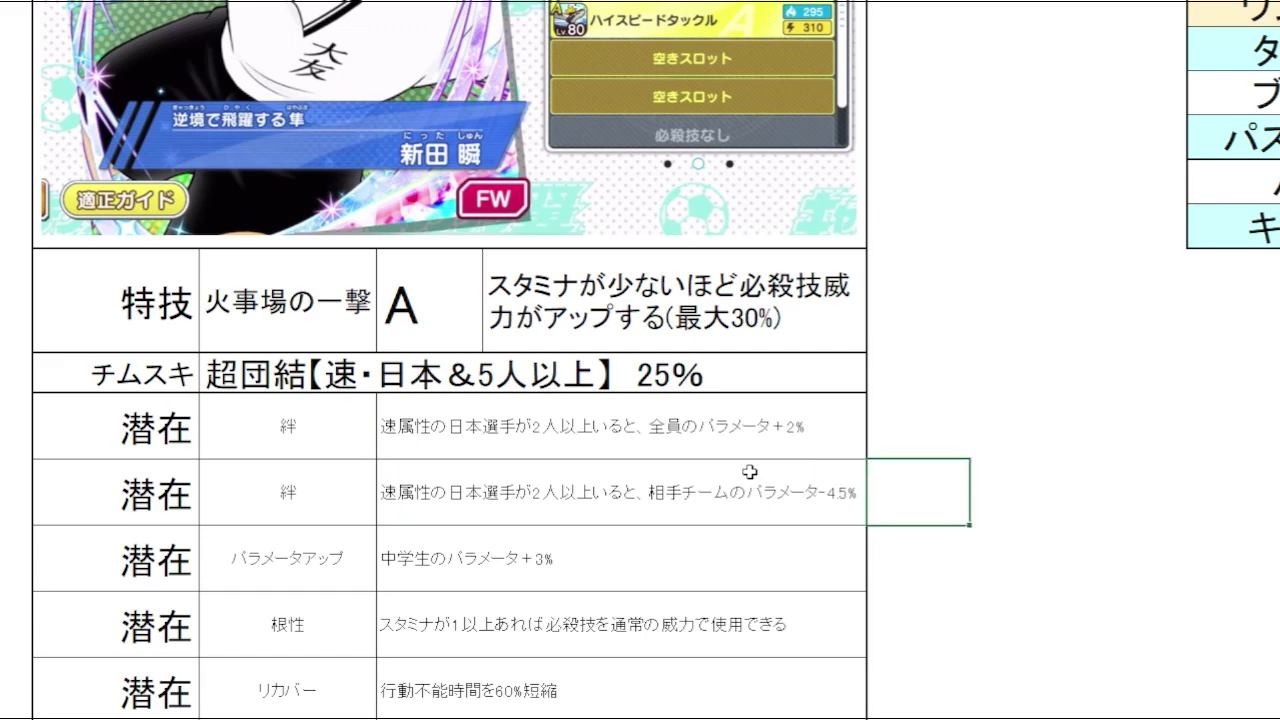
{"action": "left_click_drag", "start_coordinate": [768, 445], "coordinate": [771, 474]}
{"action": "left_click", "coordinate": [916, 487]}
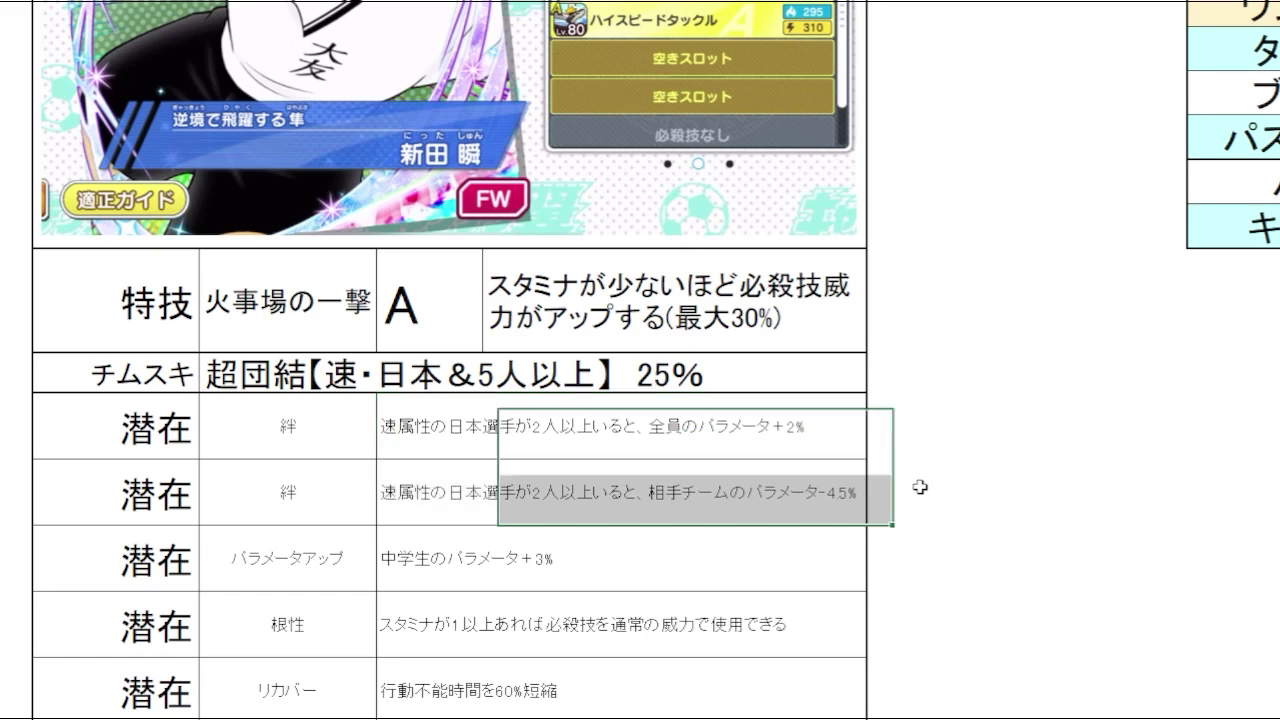
Examine the パラメータアップ, 根性 and リカバー entries in the 潜在 rows, comparing them with the 絆 effects.
{"action": "scroll", "coordinate": [948, 220], "scroll_direction": "down", "scroll_amount": 1}
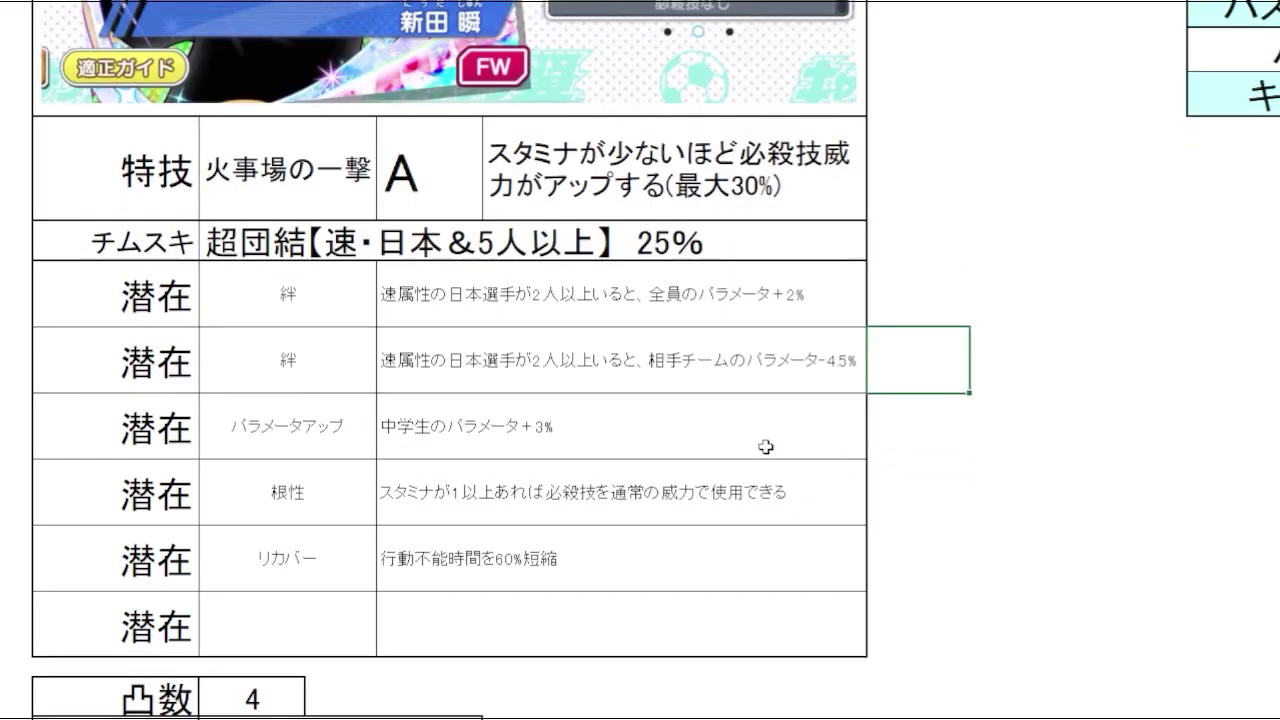
{"action": "left_click", "coordinate": [764, 437]}
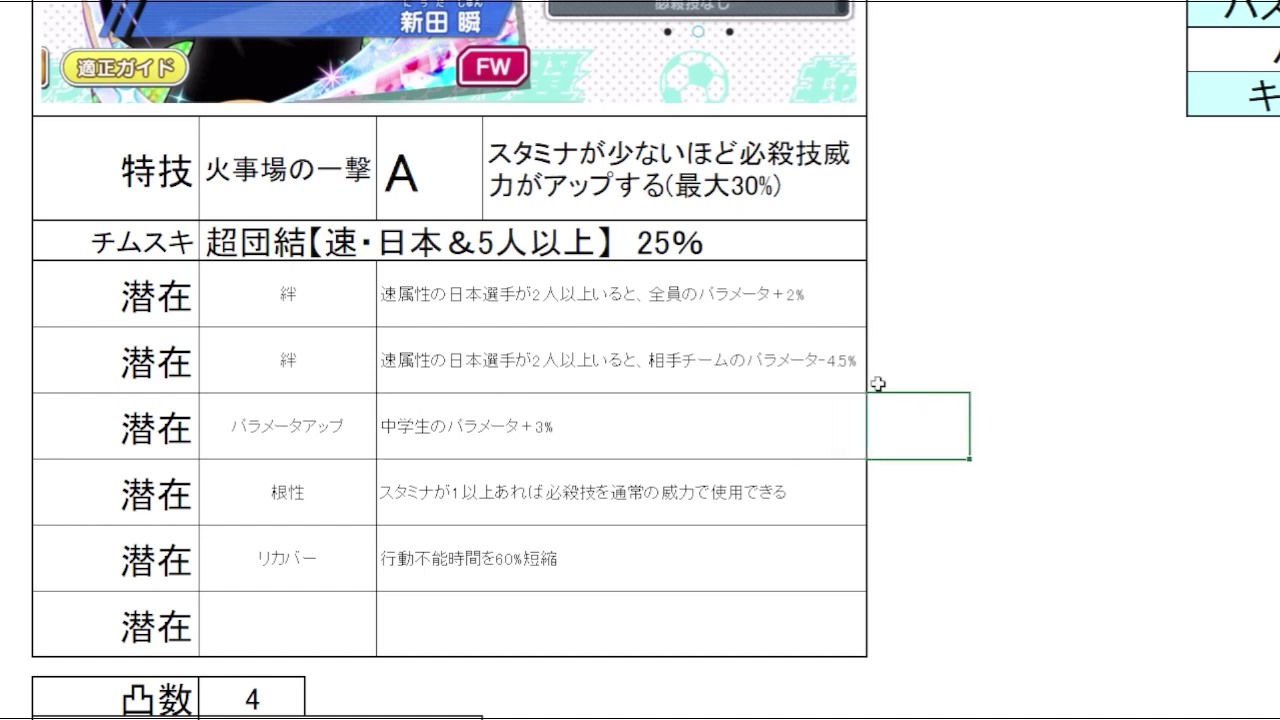
{"action": "left_click_drag", "start_coordinate": [773, 311], "coordinate": [752, 412]}
{"action": "left_click", "coordinate": [808, 437]}
{"action": "left_click", "coordinate": [887, 433]}
{"action": "left_click", "coordinate": [888, 507]}
{"action": "left_click", "coordinate": [846, 480]}
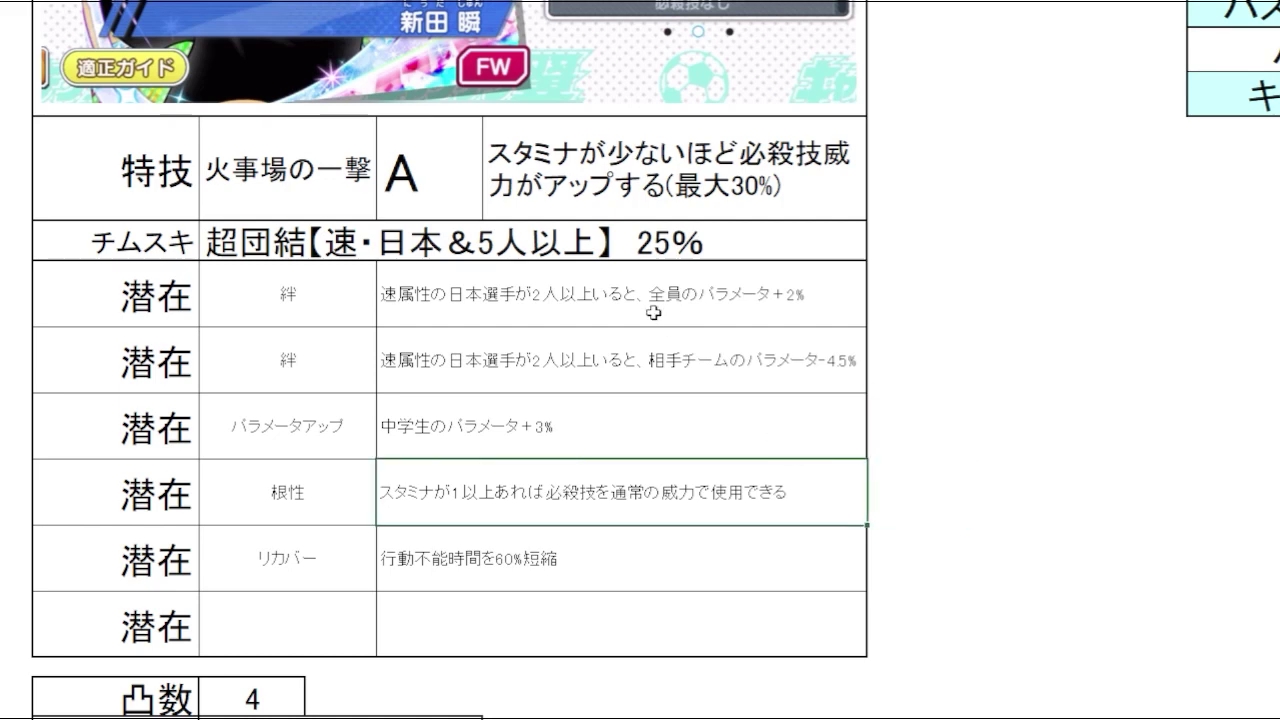
{"action": "left_click", "coordinate": [646, 566]}
{"action": "left_click", "coordinate": [906, 550]}
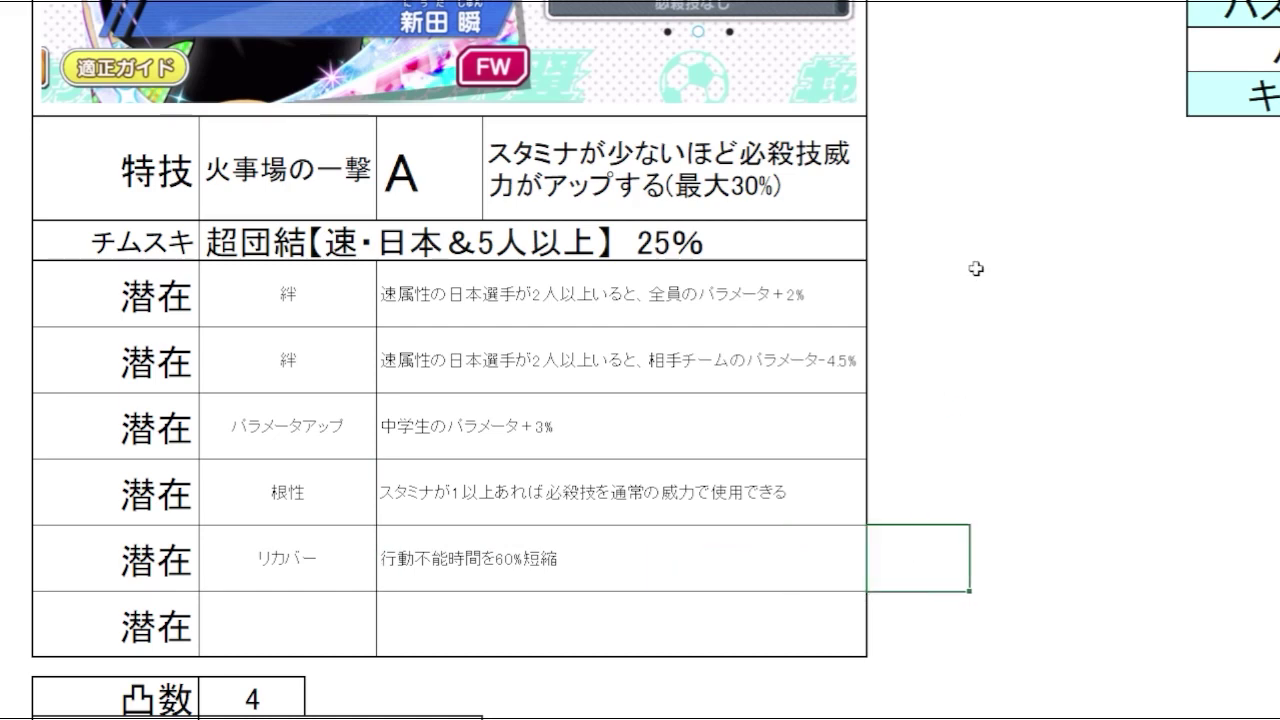
Review the parameter table from the 基礎 values through the 試合中 values for every stat.
{"action": "scroll", "coordinate": [985, 254], "scroll_direction": "down", "scroll_amount": 2}
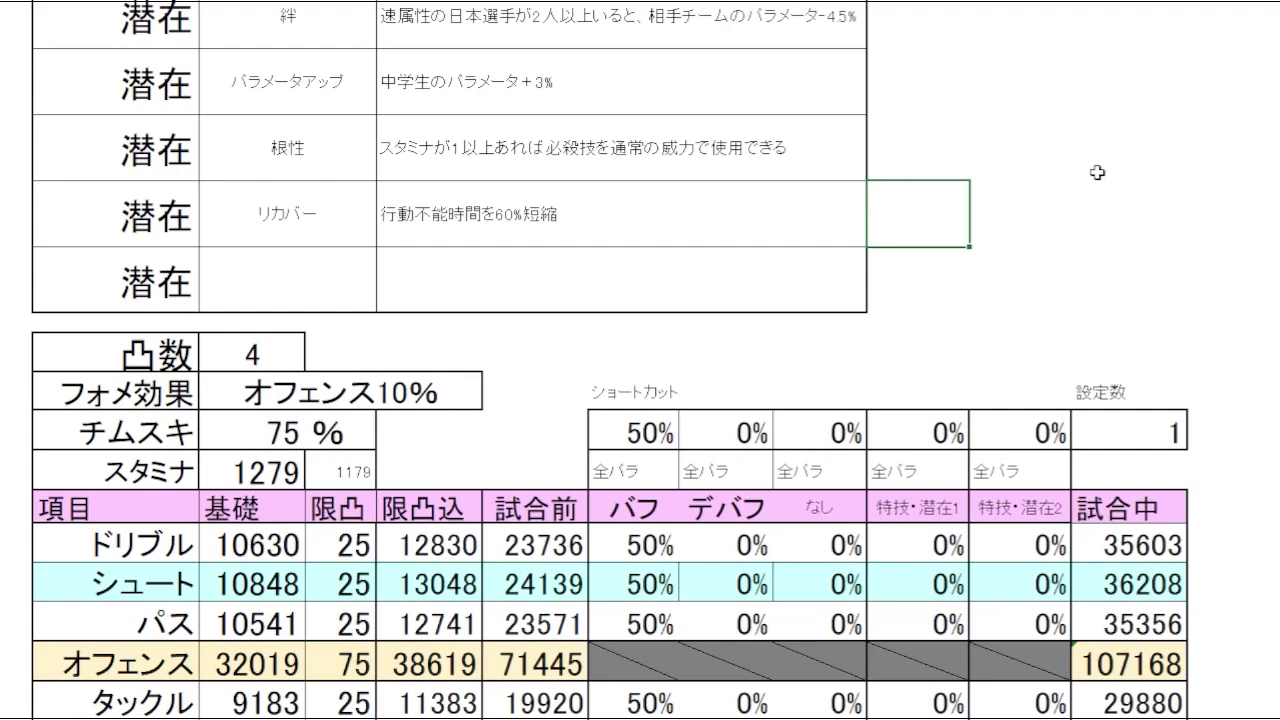
{"action": "scroll", "coordinate": [1170, 185], "scroll_direction": "down", "scroll_amount": 1}
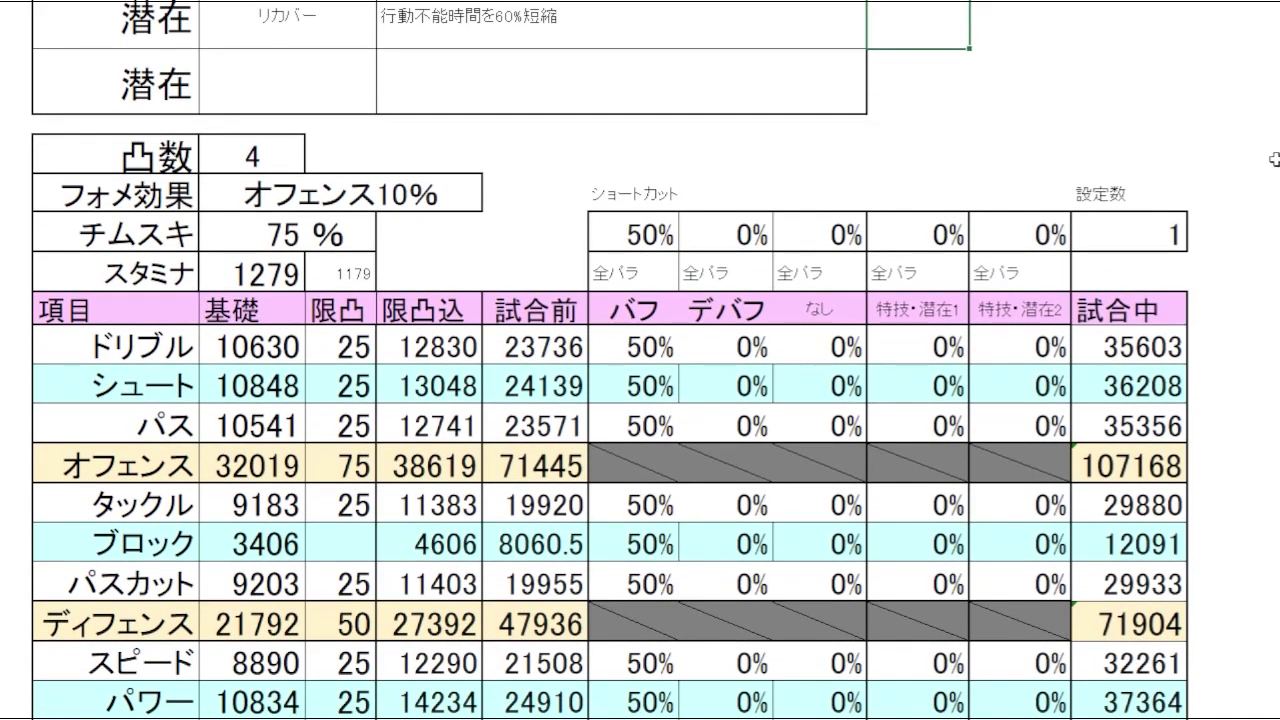
{"action": "scroll", "coordinate": [1274, 160], "scroll_direction": "down", "scroll_amount": 1}
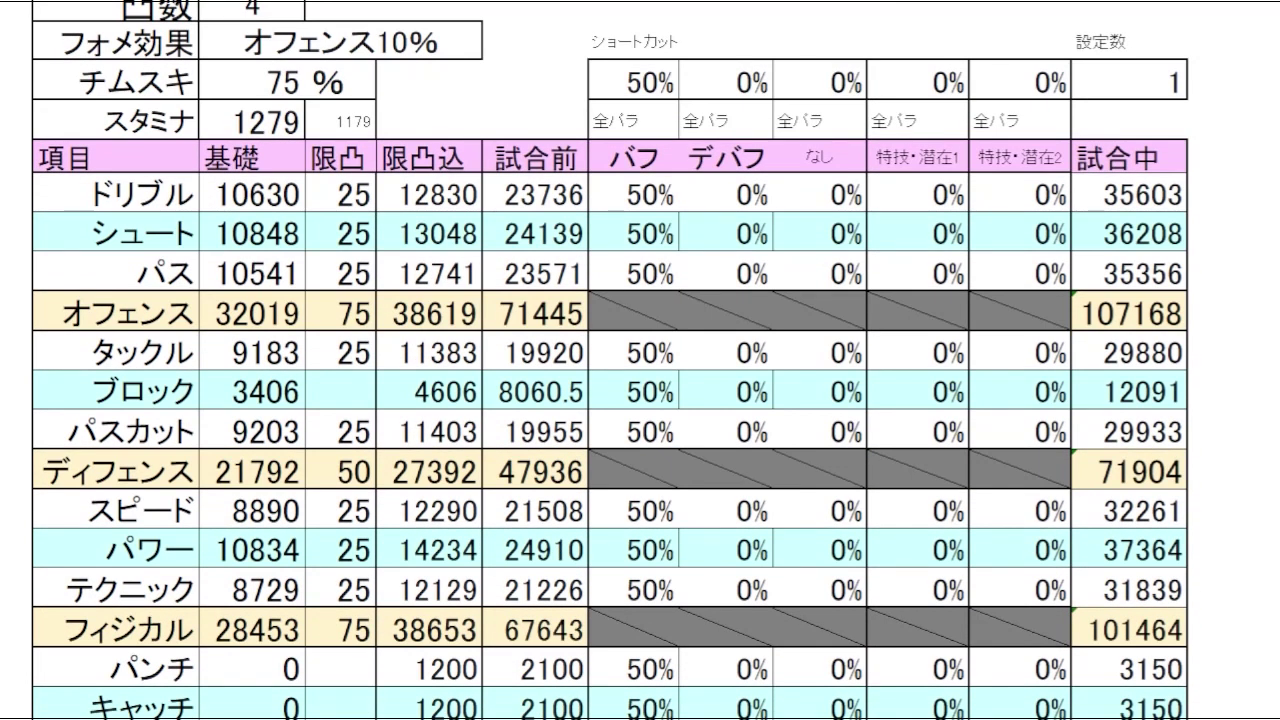
Examine the 試合中能力値 table's ability values for ドリブル, シュート, パス, タックル and パスカット.
{"action": "scroll", "coordinate": [640, 360], "scroll_direction": "up", "scroll_amount": 7}
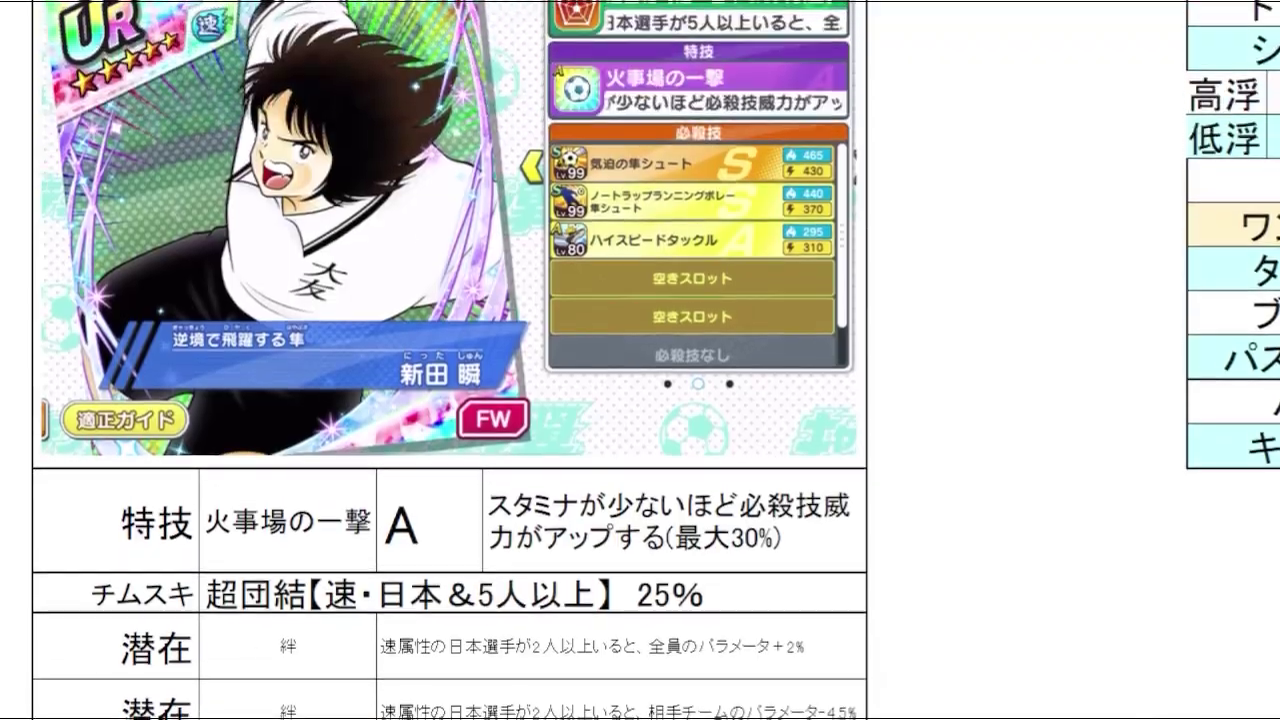
{"action": "scroll", "coordinate": [640, 360], "scroll_direction": "right", "scroll_amount": 3}
{"action": "left_click", "coordinate": [1271, 304]}
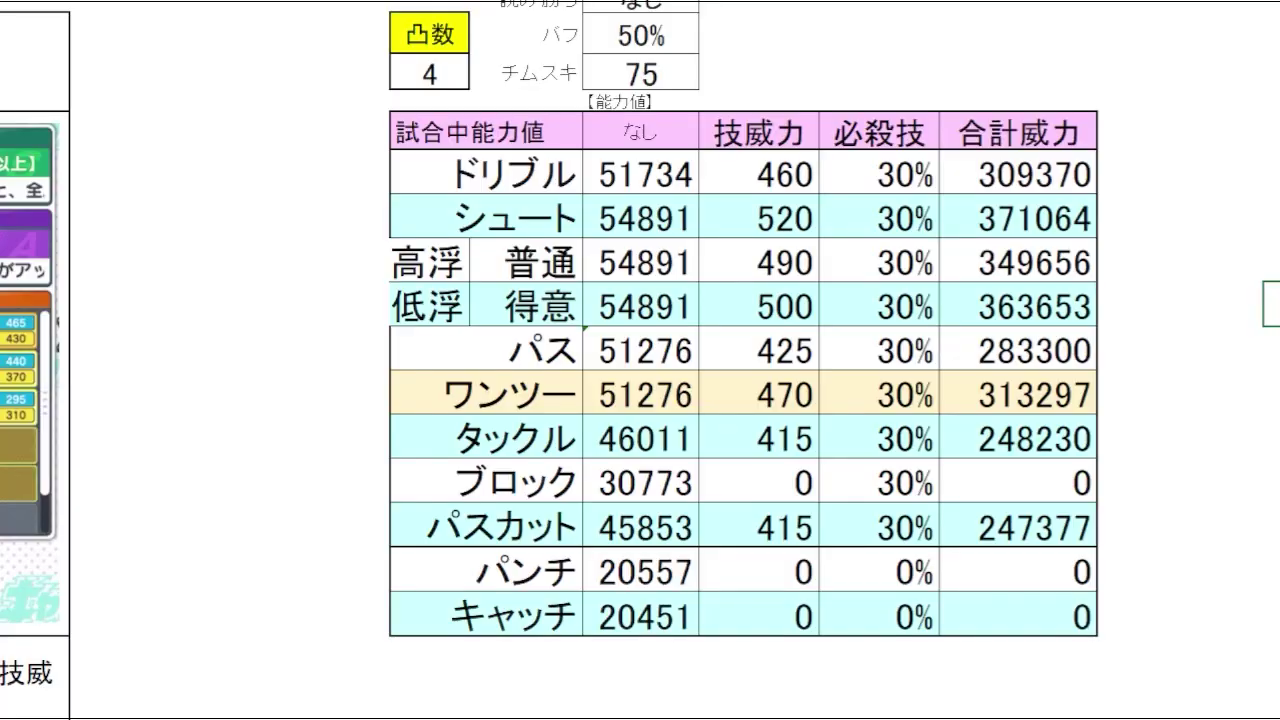
{"action": "left_click", "coordinate": [1248, 207]}
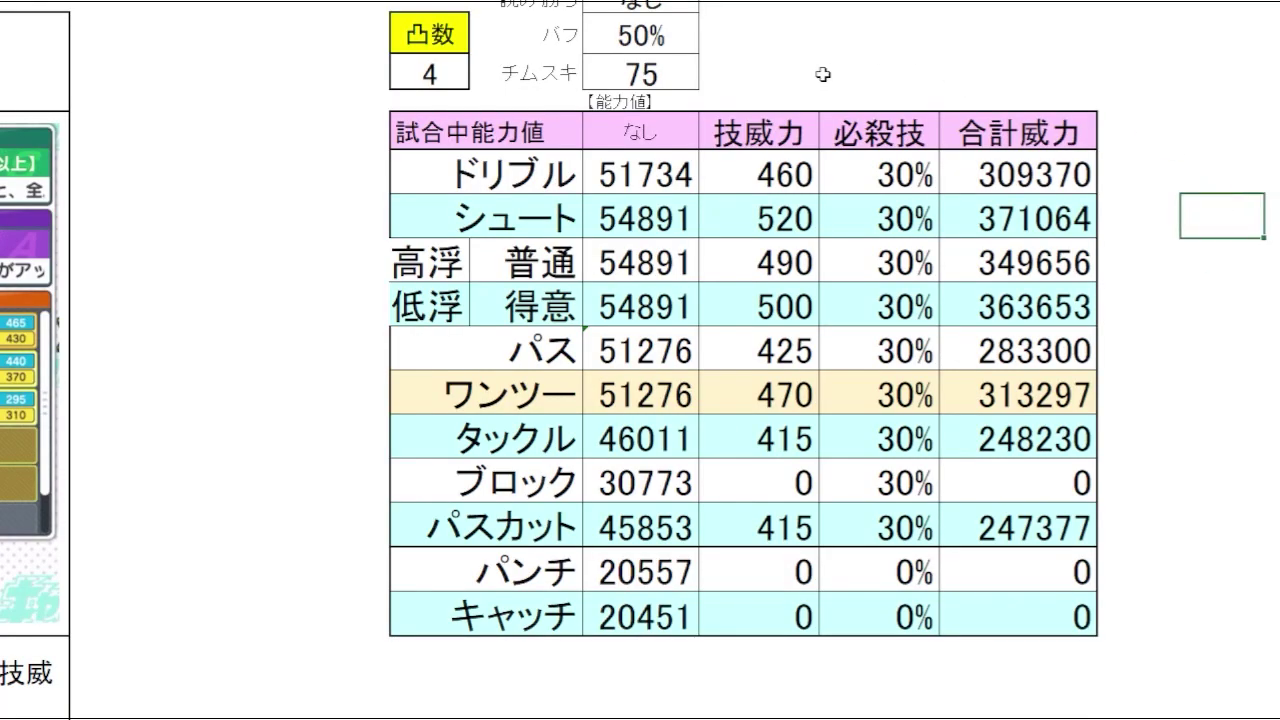
{"action": "left_click_drag", "start_coordinate": [640, 216], "coordinate": [629, 532]}
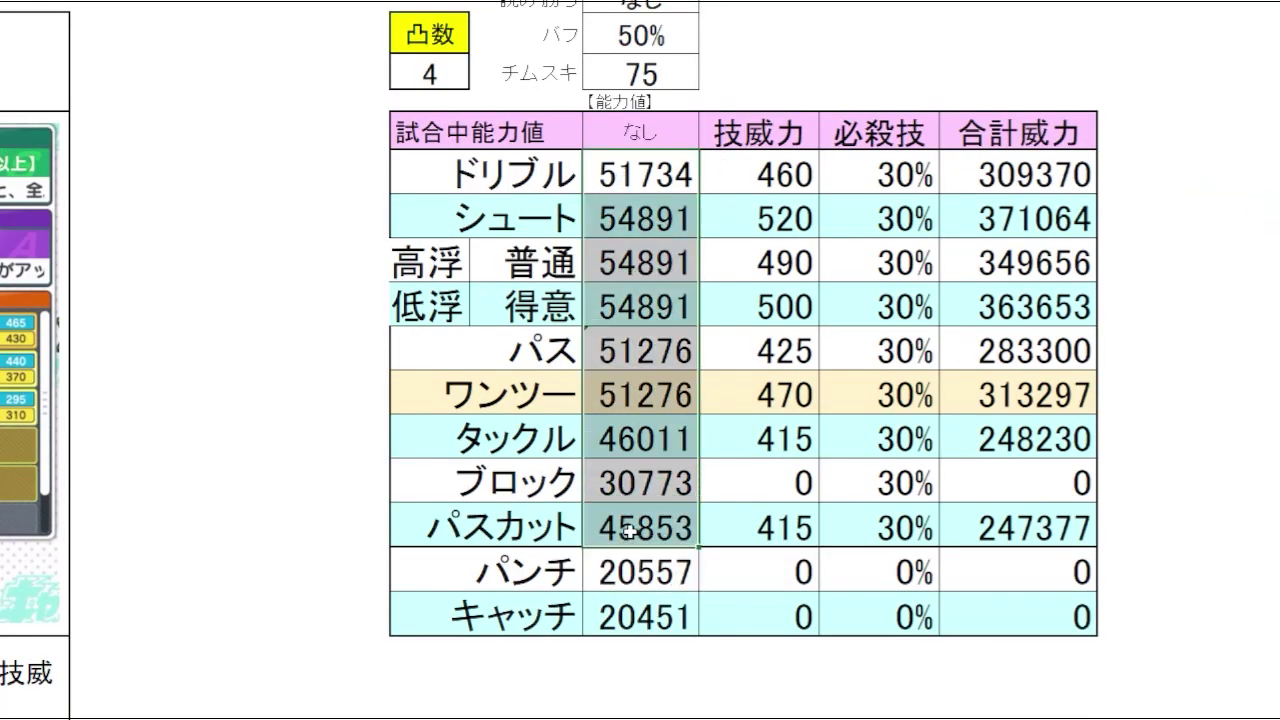
{"action": "left_click", "coordinate": [659, 180]}
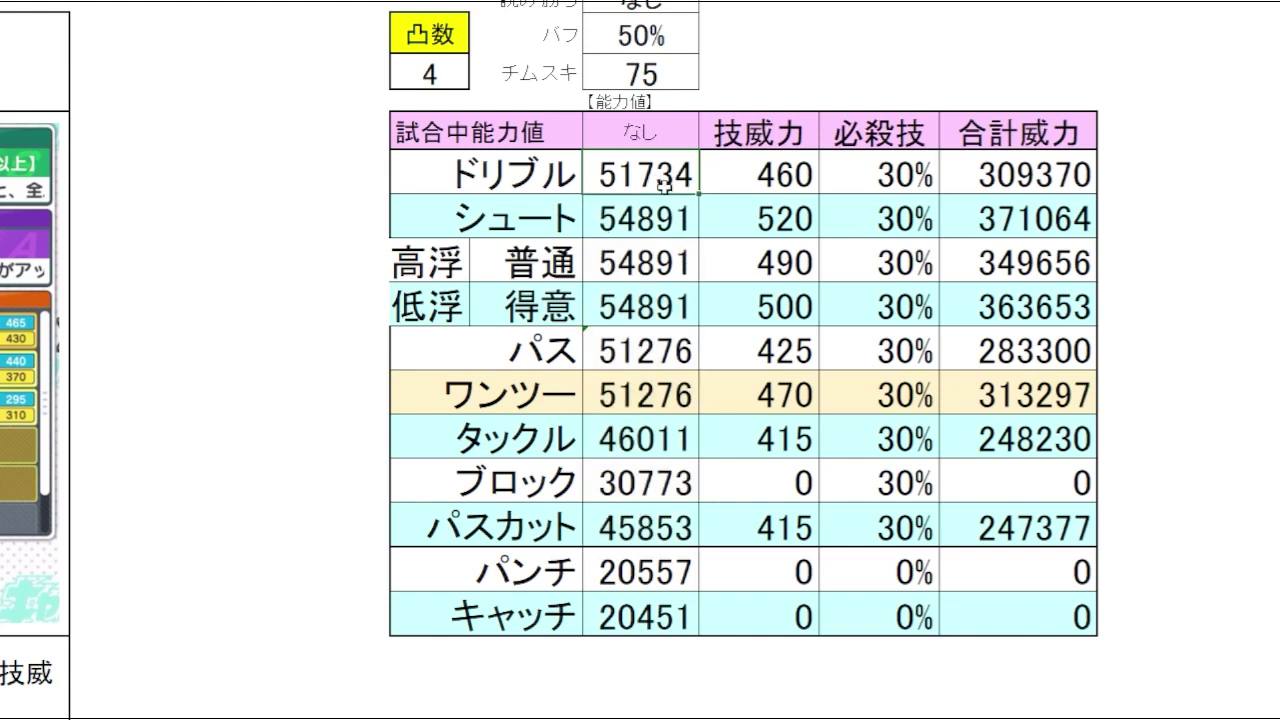
{"action": "left_click", "coordinate": [670, 222]}
{"action": "left_click", "coordinate": [678, 348]}
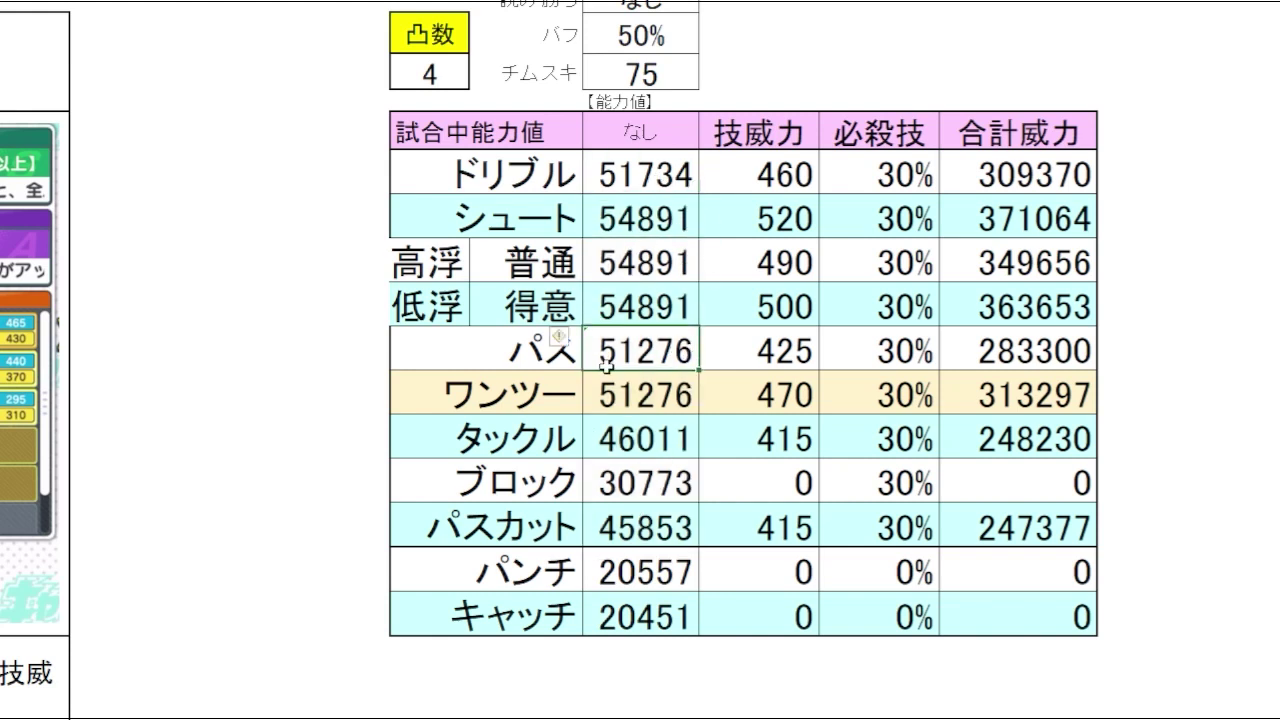
{"action": "left_click", "coordinate": [664, 440]}
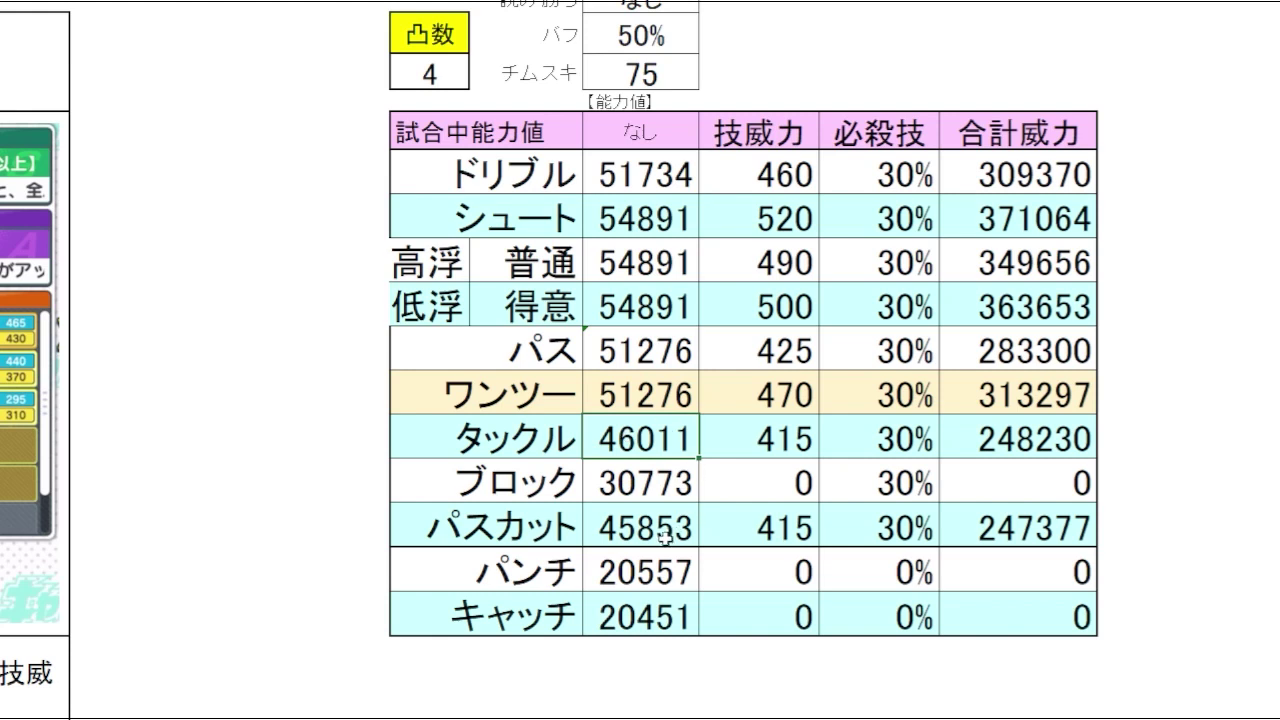
{"action": "left_click", "coordinate": [665, 537]}
Examine the 技威力 column from ドリブル to パスカット, including the パス move's power.
{"action": "left_click_drag", "start_coordinate": [775, 174], "coordinate": [790, 527]}
{"action": "left_click", "coordinate": [1183, 333]}
{"action": "left_click", "coordinate": [1167, 226]}
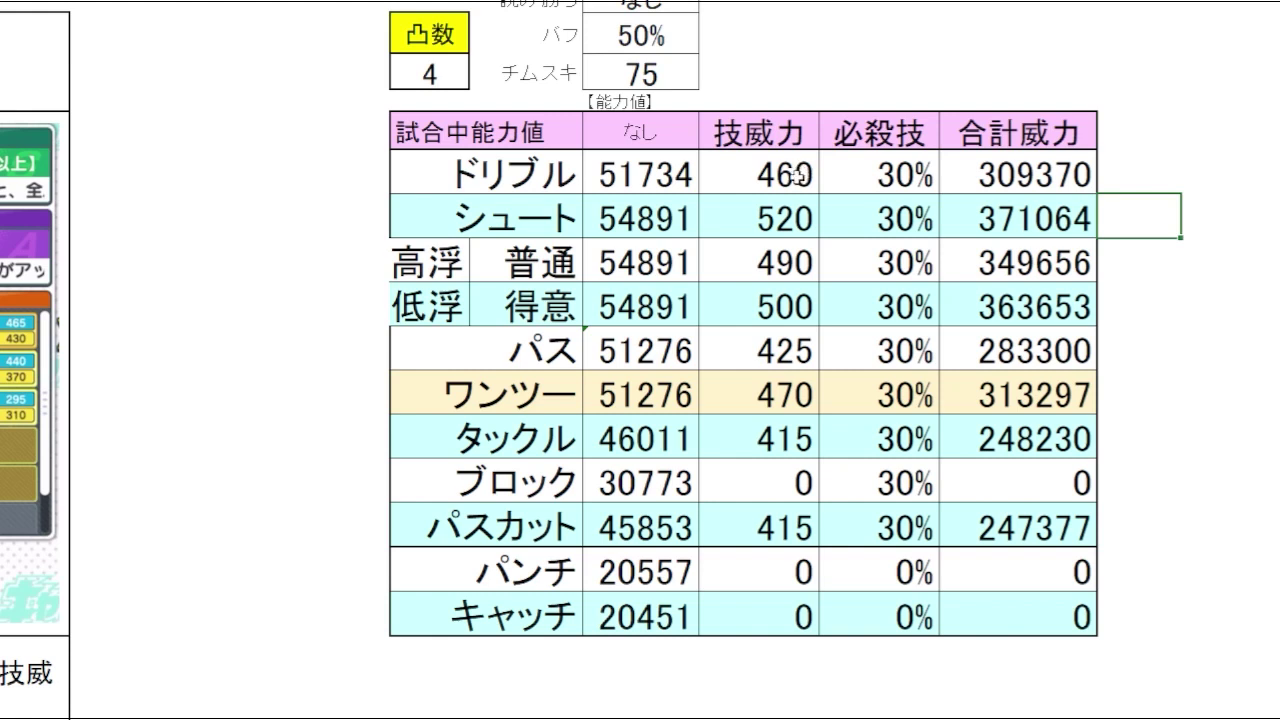
{"action": "left_click_drag", "start_coordinate": [796, 176], "coordinate": [765, 520]}
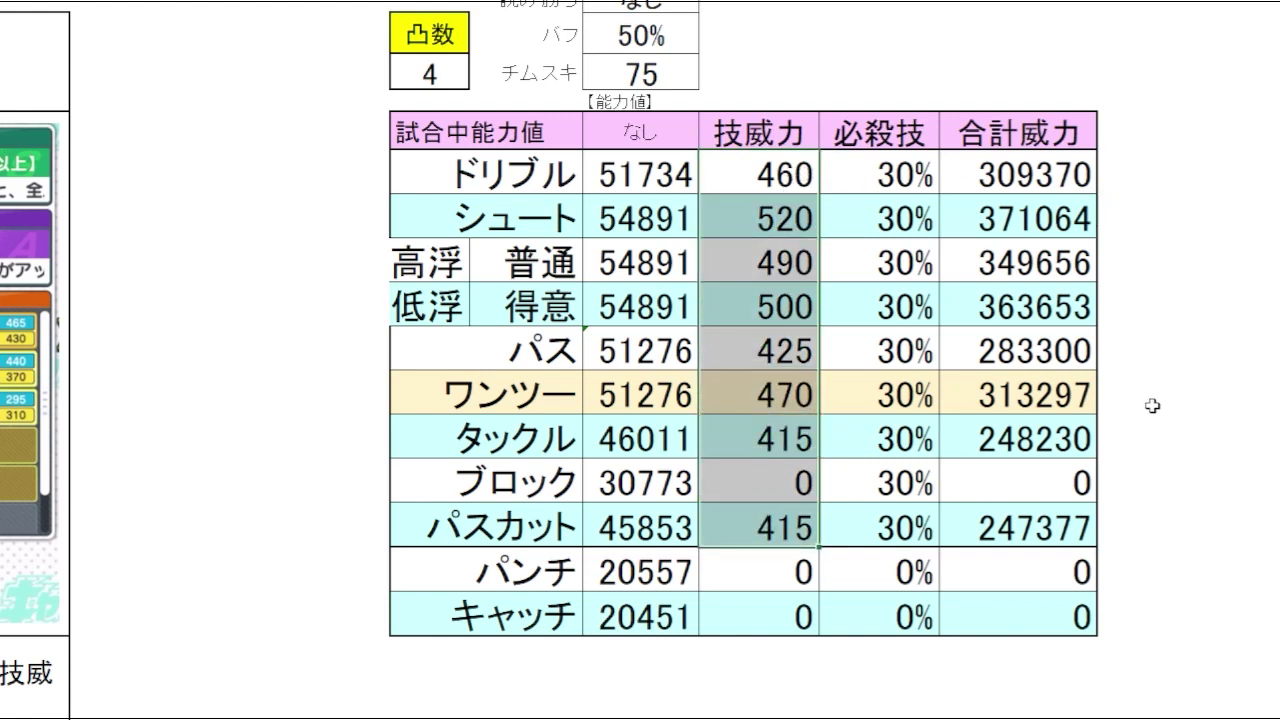
{"action": "left_click", "coordinate": [1185, 379]}
{"action": "left_click", "coordinate": [1183, 314]}
{"action": "left_click", "coordinate": [1196, 345]}
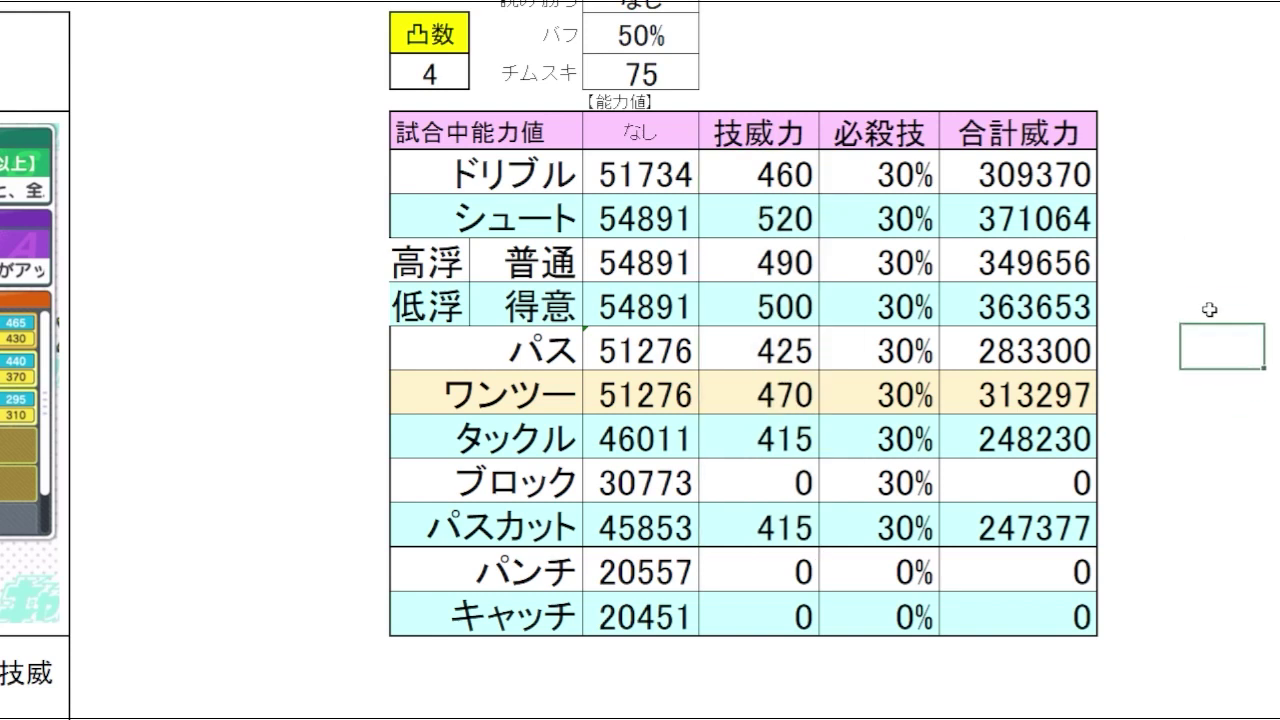
{"action": "left_click", "coordinate": [785, 358]}
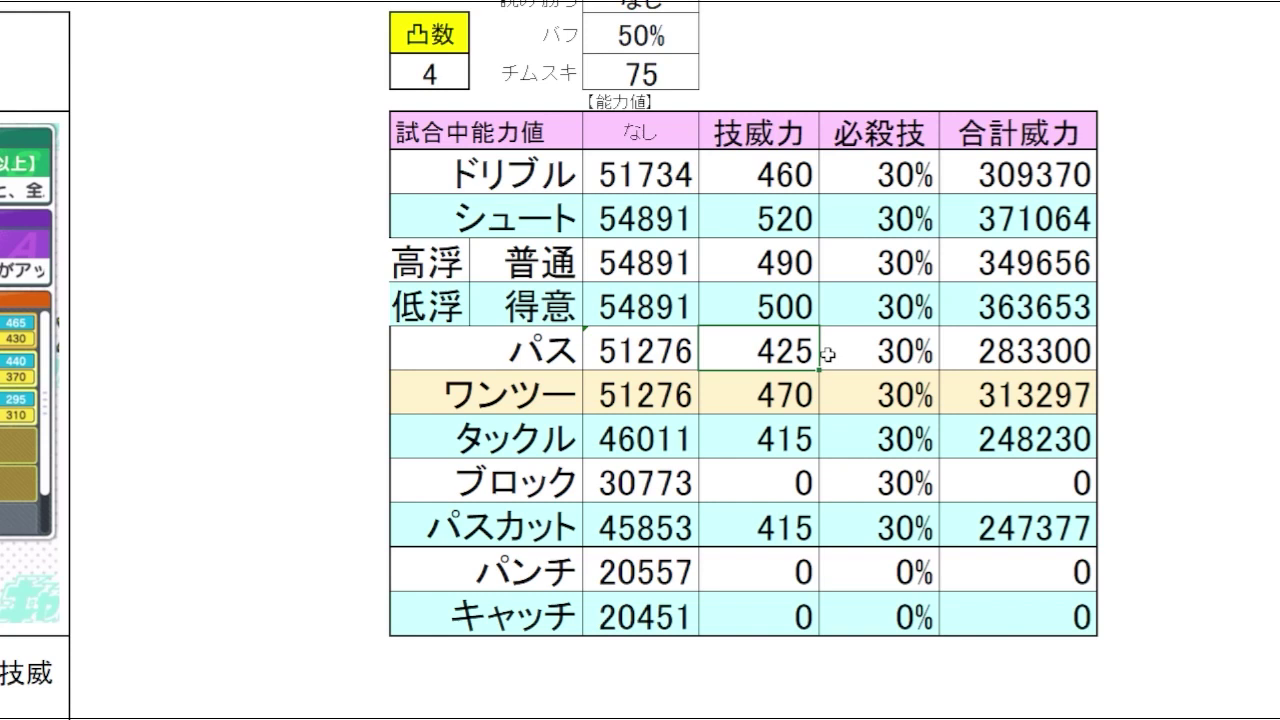
{"action": "left_click", "coordinate": [1176, 346]}
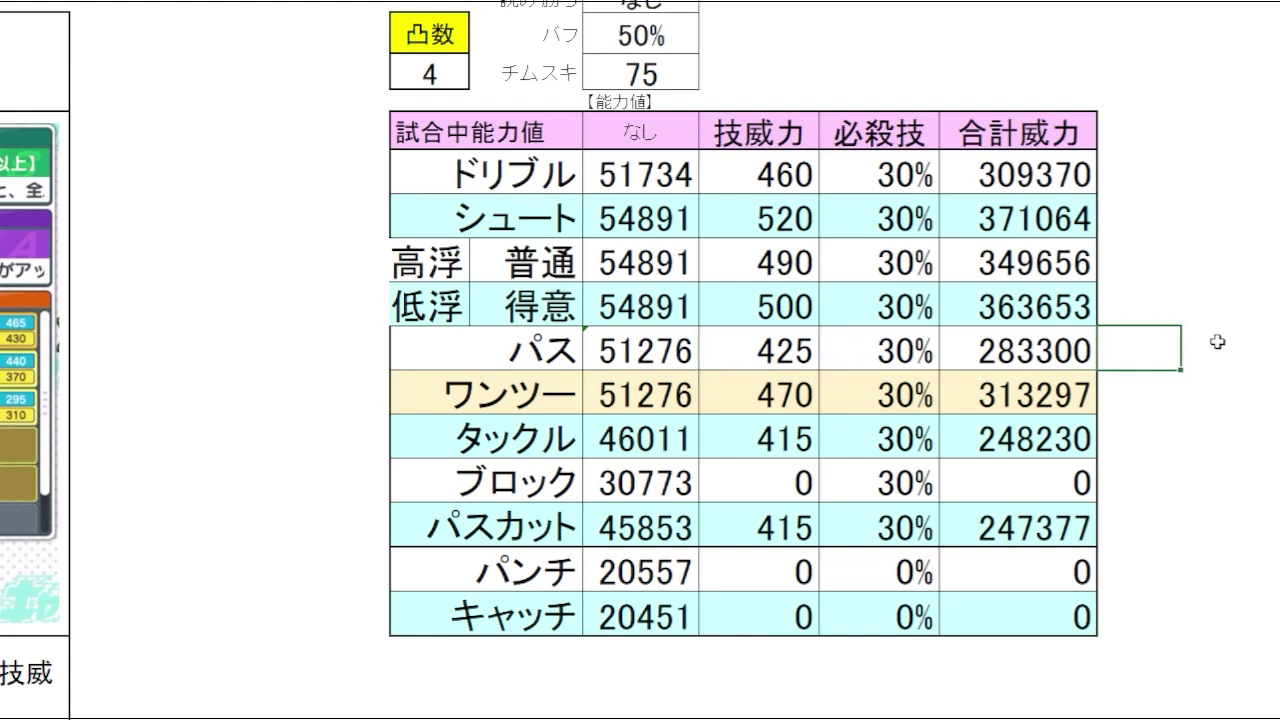
{"action": "left_click", "coordinate": [1218, 342]}
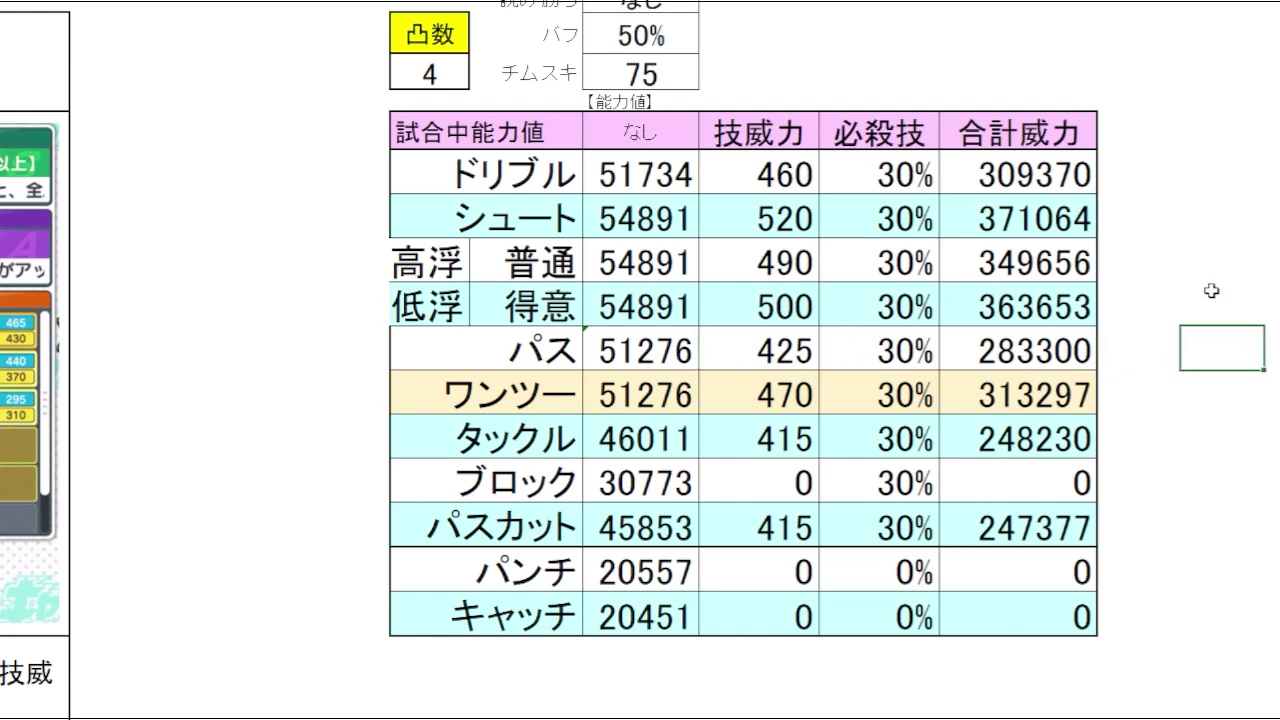
{"action": "left_click", "coordinate": [786, 97]}
{"action": "left_click", "coordinate": [789, 72]}
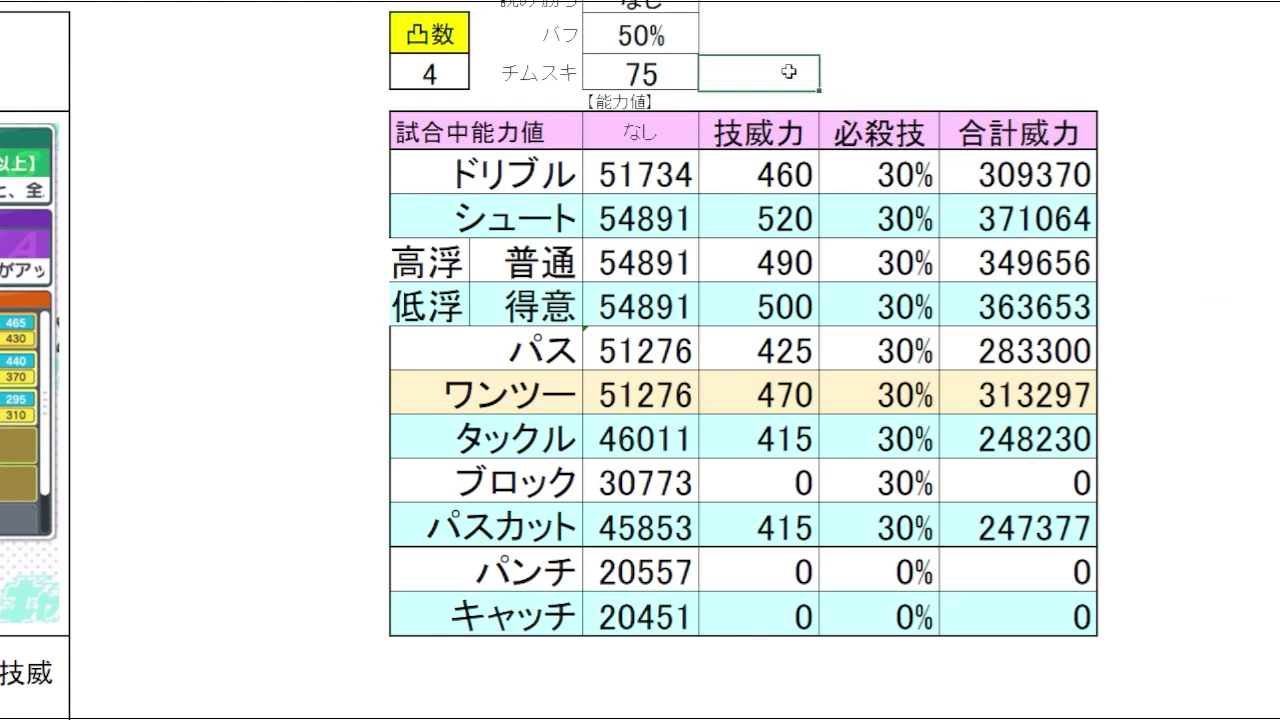
{"action": "left_click", "coordinate": [860, 78]}
{"action": "left_click", "coordinate": [882, 98]}
{"action": "left_click", "coordinate": [968, 74]}
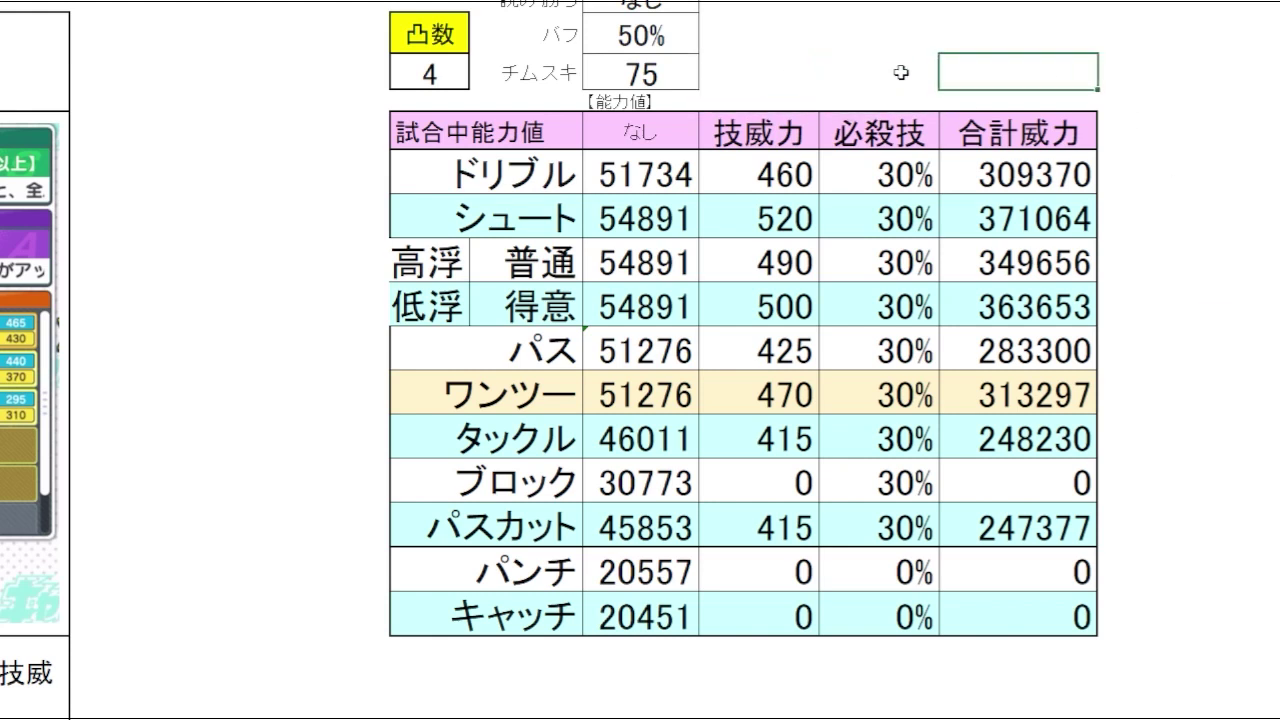
{"action": "left_click", "coordinate": [900, 70]}
{"action": "left_click_drag", "start_coordinate": [1190, 198], "coordinate": [1188, 178]}
{"action": "left_click", "coordinate": [989, 76]}
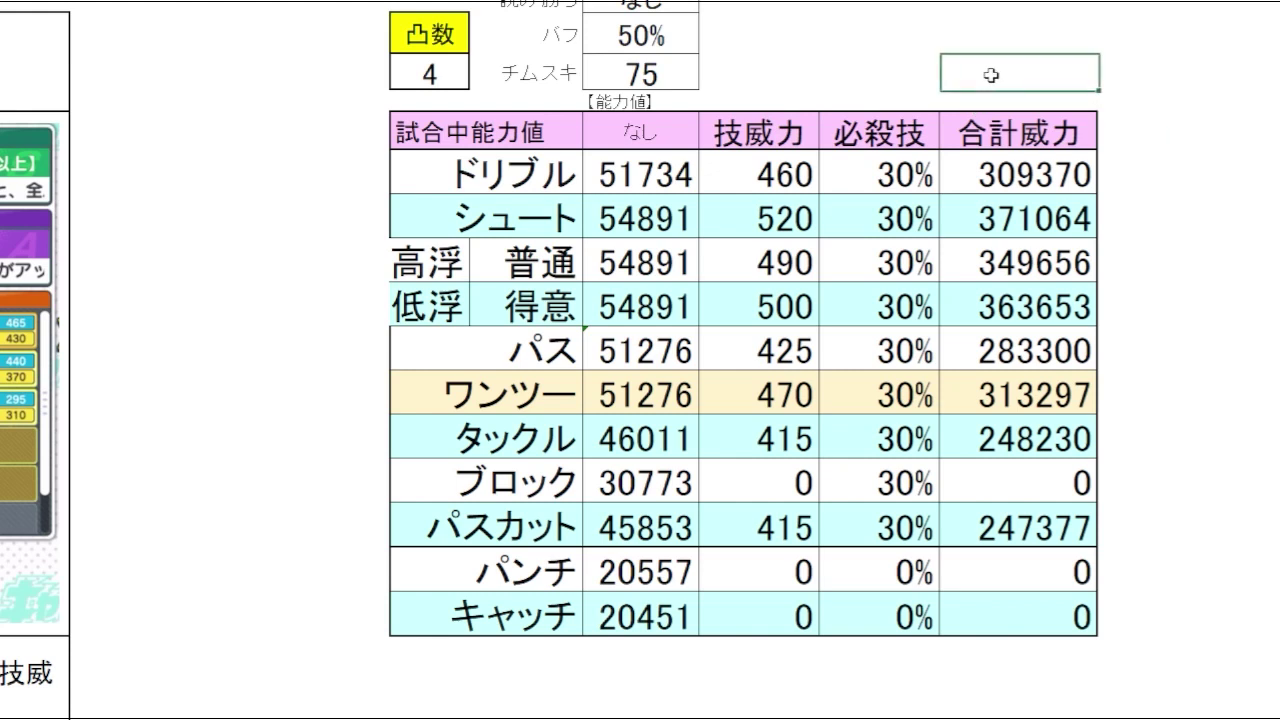
{"action": "left_click", "coordinate": [904, 66]}
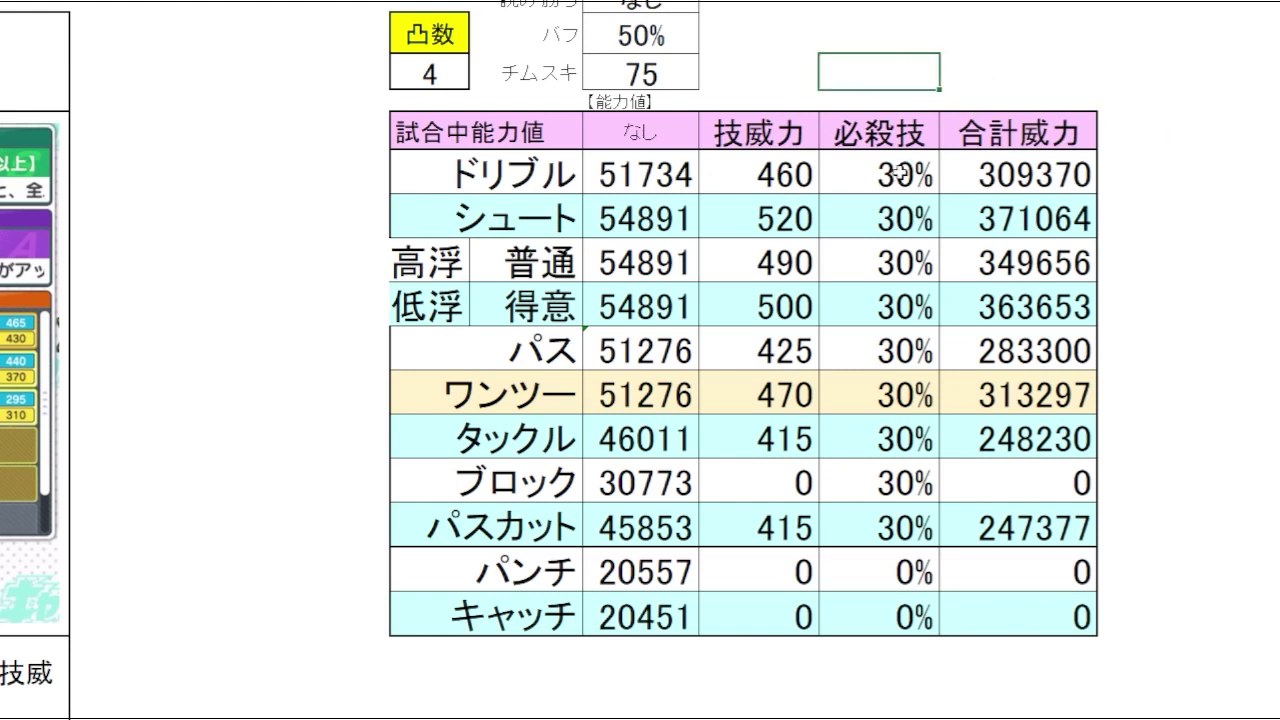
Set the 必殺技 rate to 0% for every row from ドリブル through パスカット.
{"action": "left_click_drag", "start_coordinate": [897, 174], "coordinate": [880, 492]}
{"action": "key", "text": "BackSpace"}
{"action": "type", "text": "0"}
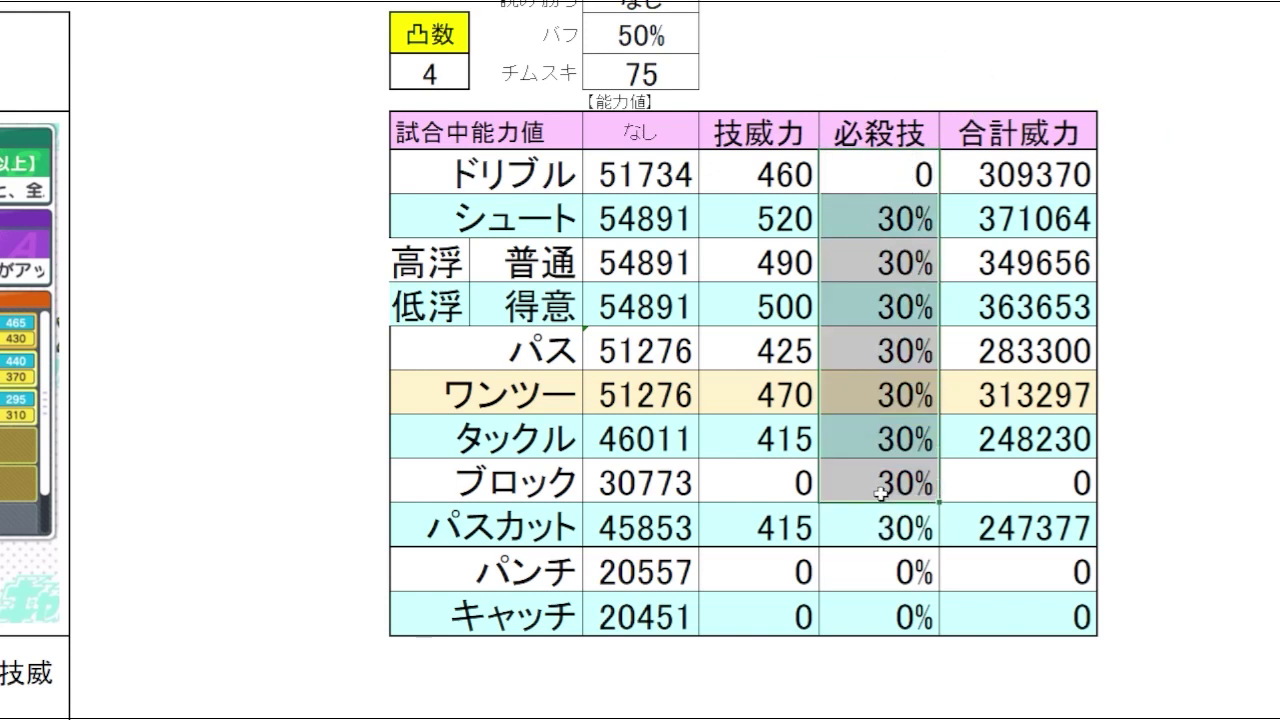
{"action": "key", "text": "ctrl+Return"}
{"action": "key", "text": "Down"}
{"action": "key", "text": "Down"}
{"action": "key", "text": "ctrl+Down"}
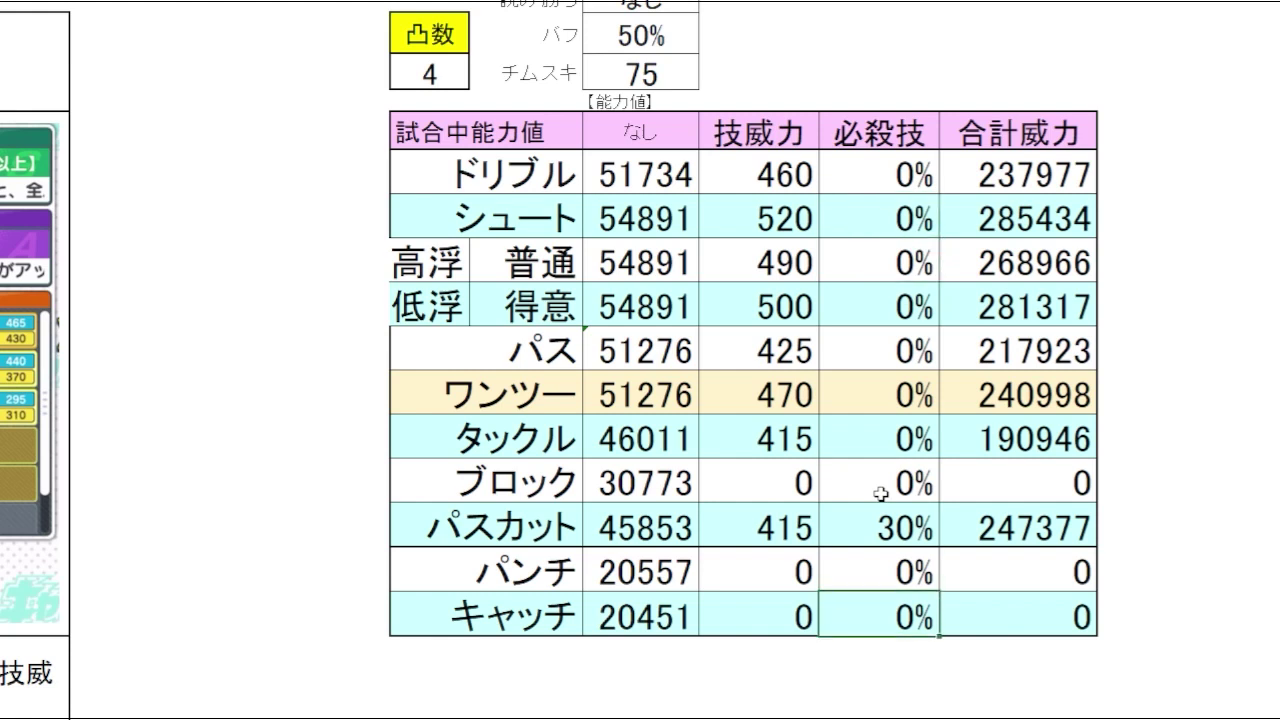
{"action": "key", "text": "Up"}
{"action": "key", "text": "Up"}
{"action": "type", "text": "0"}
{"action": "key", "text": "Return"}
{"action": "left_click", "coordinate": [1211, 187]}
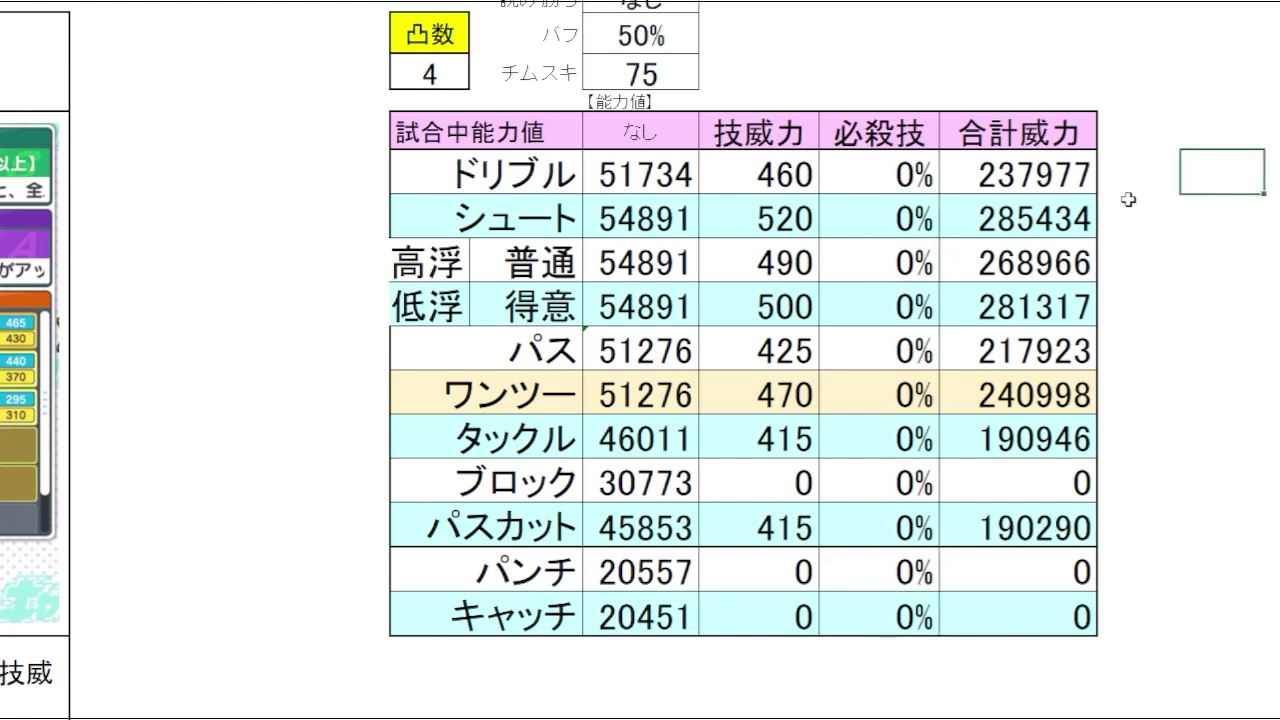
Examine the 合計威力 values for ドリブル, パス, ワンツー, タックル and パスカット without any 必殺技 bonus.
{"action": "left_click", "coordinate": [1075, 188]}
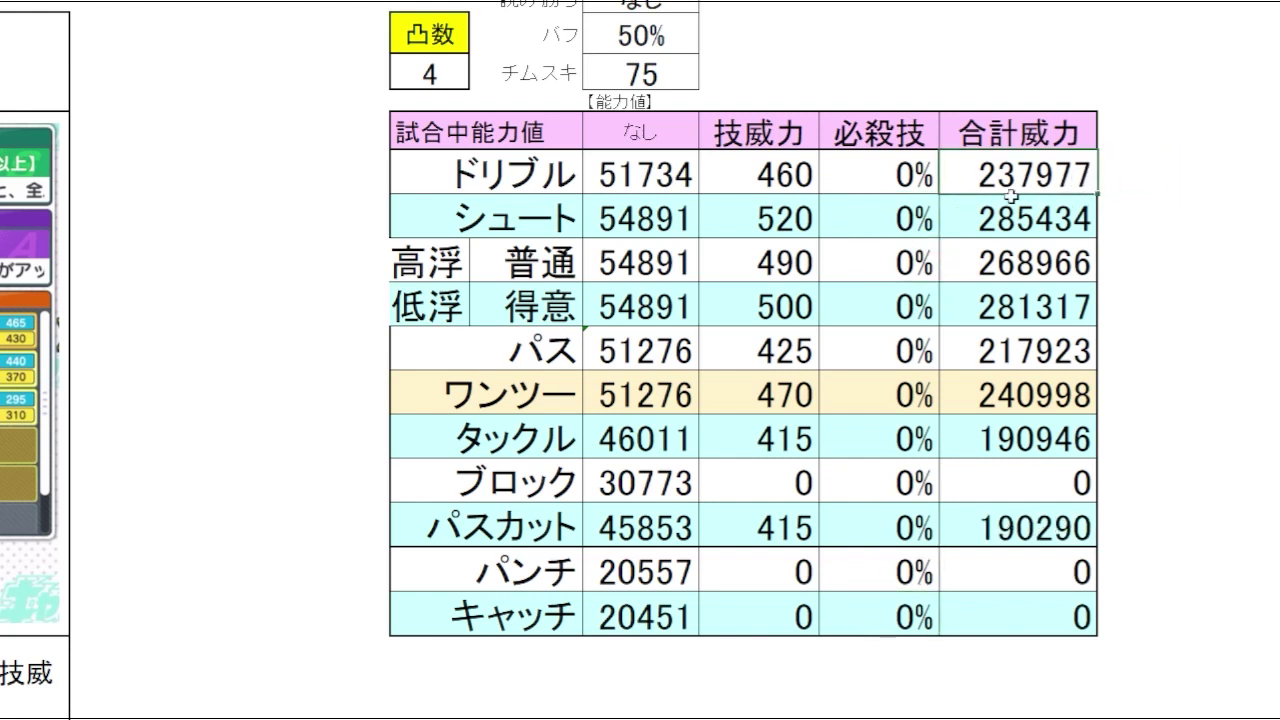
{"action": "left_click", "coordinate": [1052, 351]}
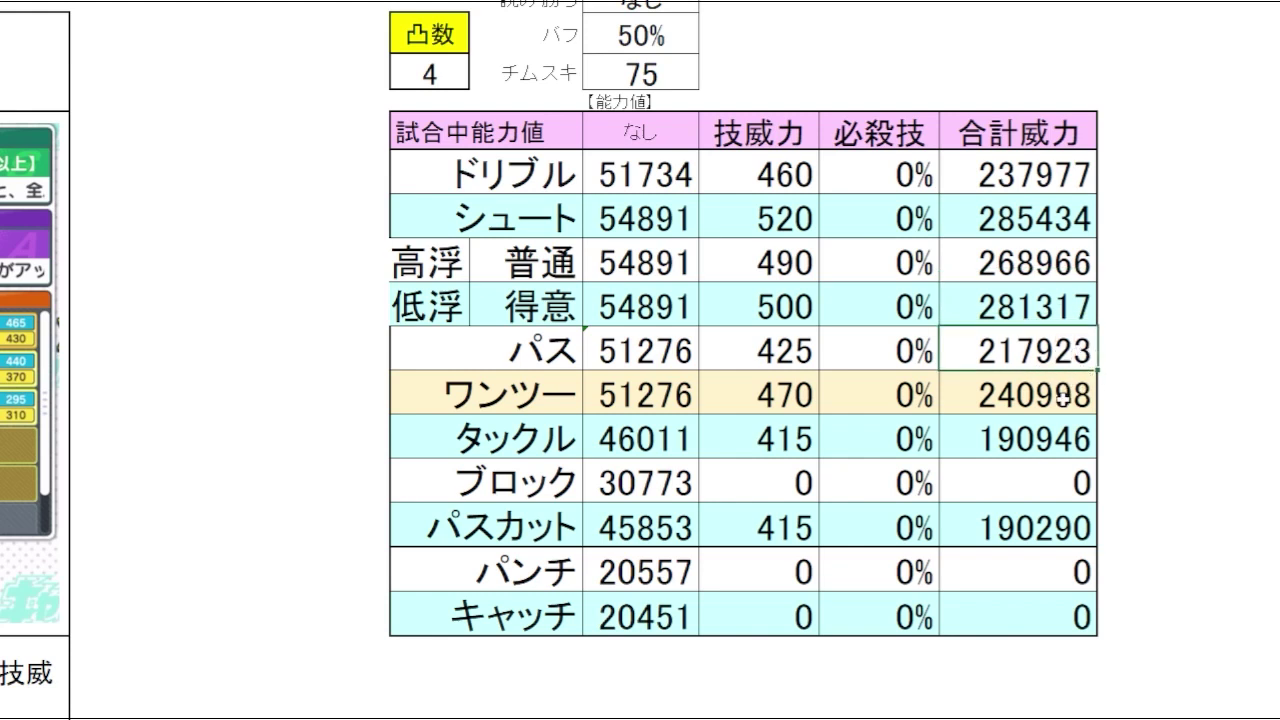
{"action": "left_click", "coordinate": [1062, 397]}
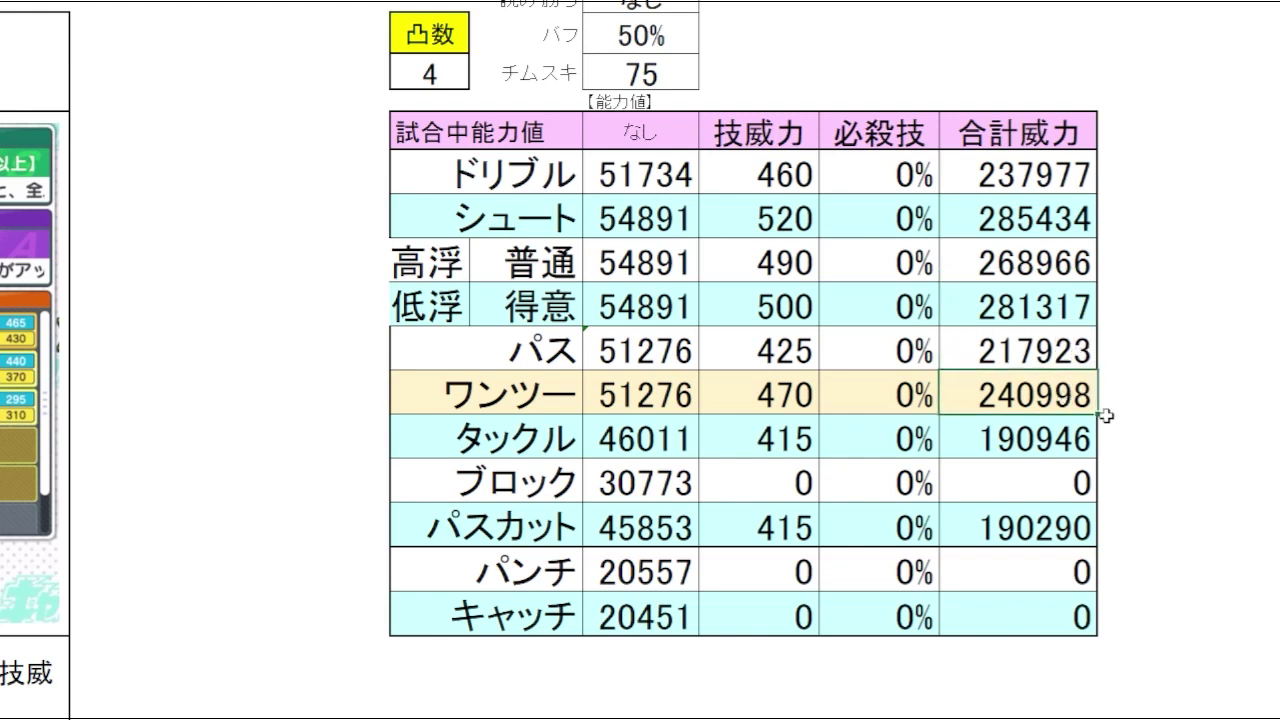
{"action": "left_click", "coordinate": [1062, 444]}
{"action": "left_click", "coordinate": [1062, 527]}
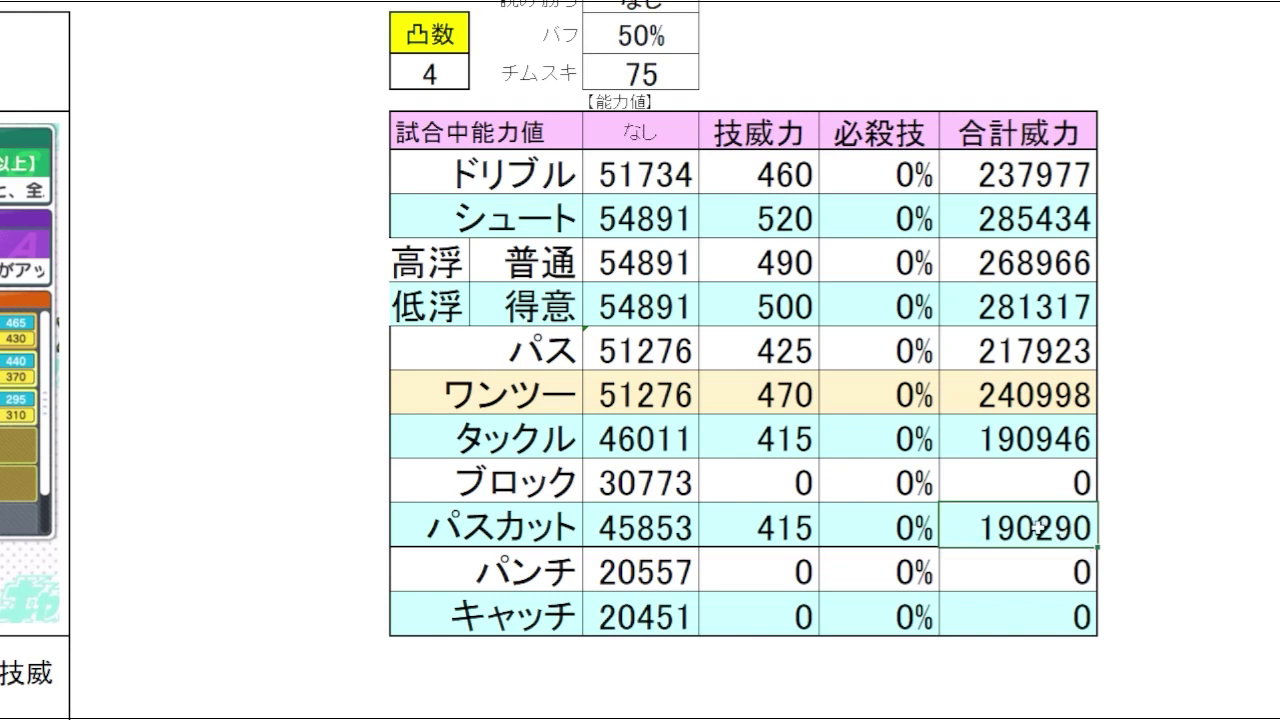
{"action": "left_click", "coordinate": [1168, 444]}
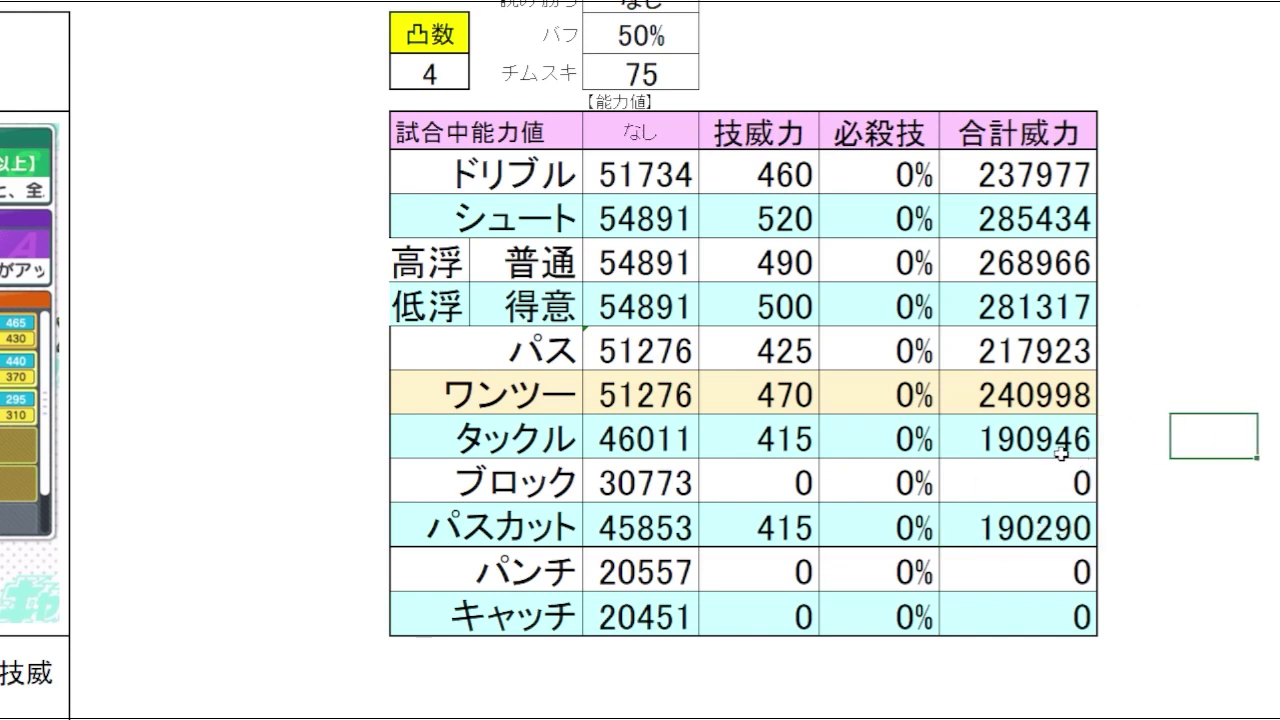
{"action": "left_click_drag", "start_coordinate": [1072, 446], "coordinate": [1053, 530]}
{"action": "left_click", "coordinate": [1172, 440]}
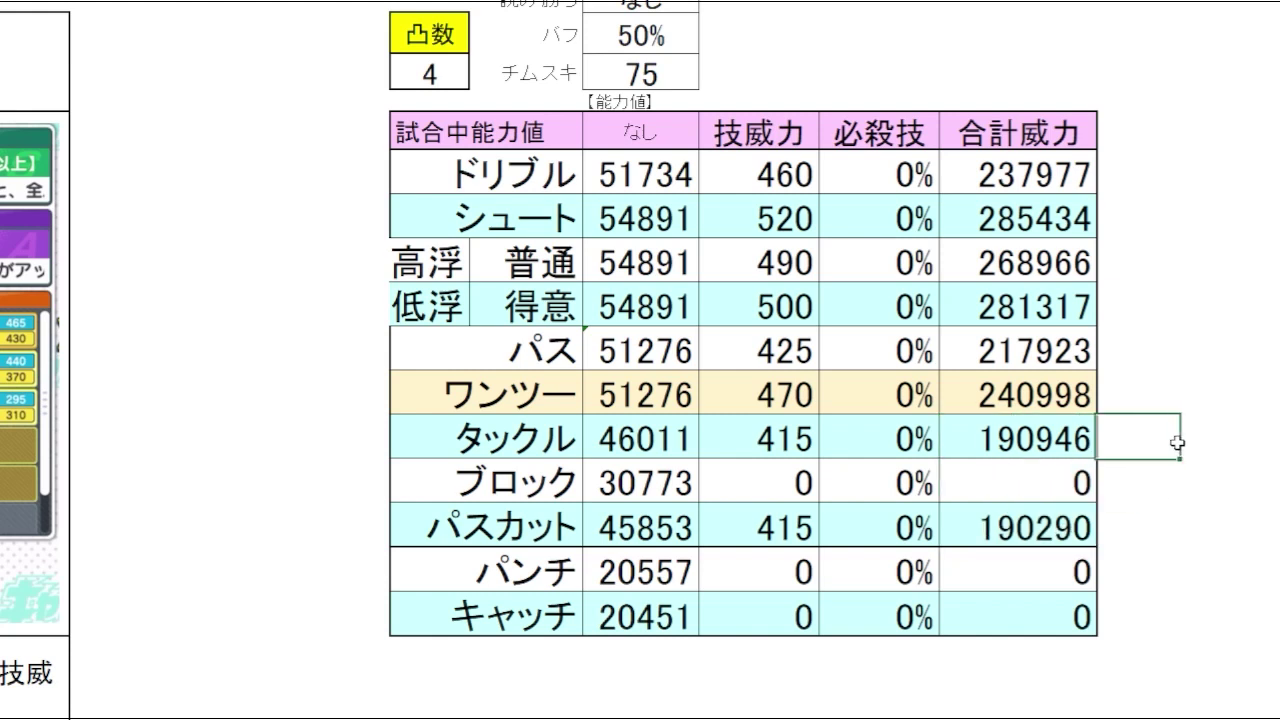
Compare the 合計威力 of ドリブル, パス and ワンツー with the defensive totals from タックル to パスカット.
{"action": "left_click", "coordinate": [1199, 380]}
{"action": "left_click", "coordinate": [1185, 354]}
{"action": "left_click", "coordinate": [1055, 188]}
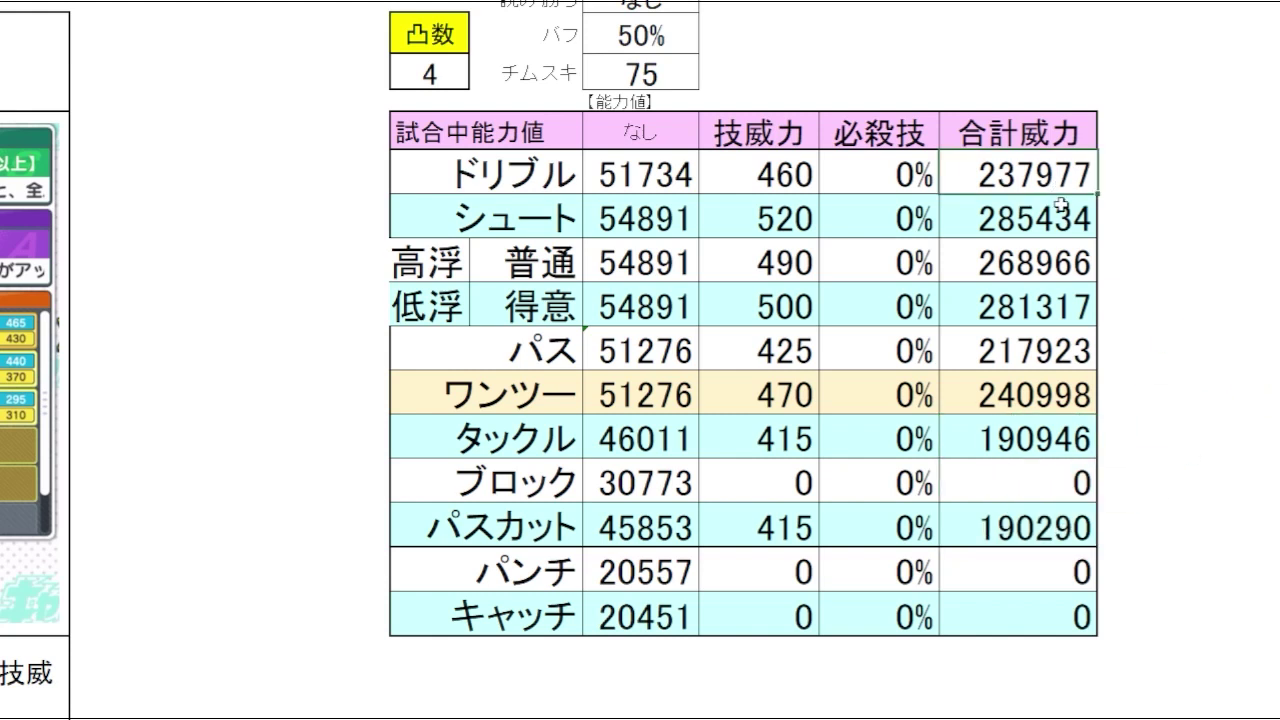
{"action": "left_click", "coordinate": [1037, 364]}
{"action": "left_click", "coordinate": [1040, 398]}
{"action": "left_click", "coordinate": [1155, 352]}
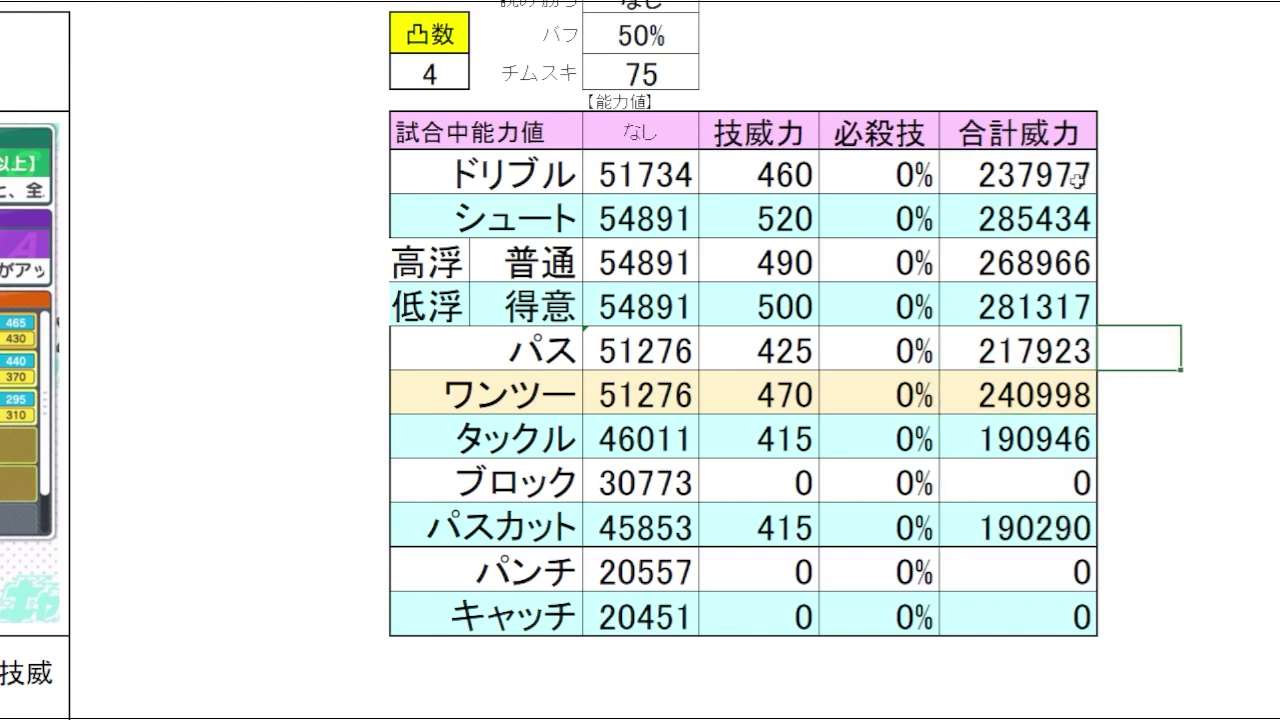
{"action": "left_click", "coordinate": [1065, 176]}
{"action": "left_click", "coordinate": [1030, 400]}
{"action": "left_click", "coordinate": [1157, 386]}
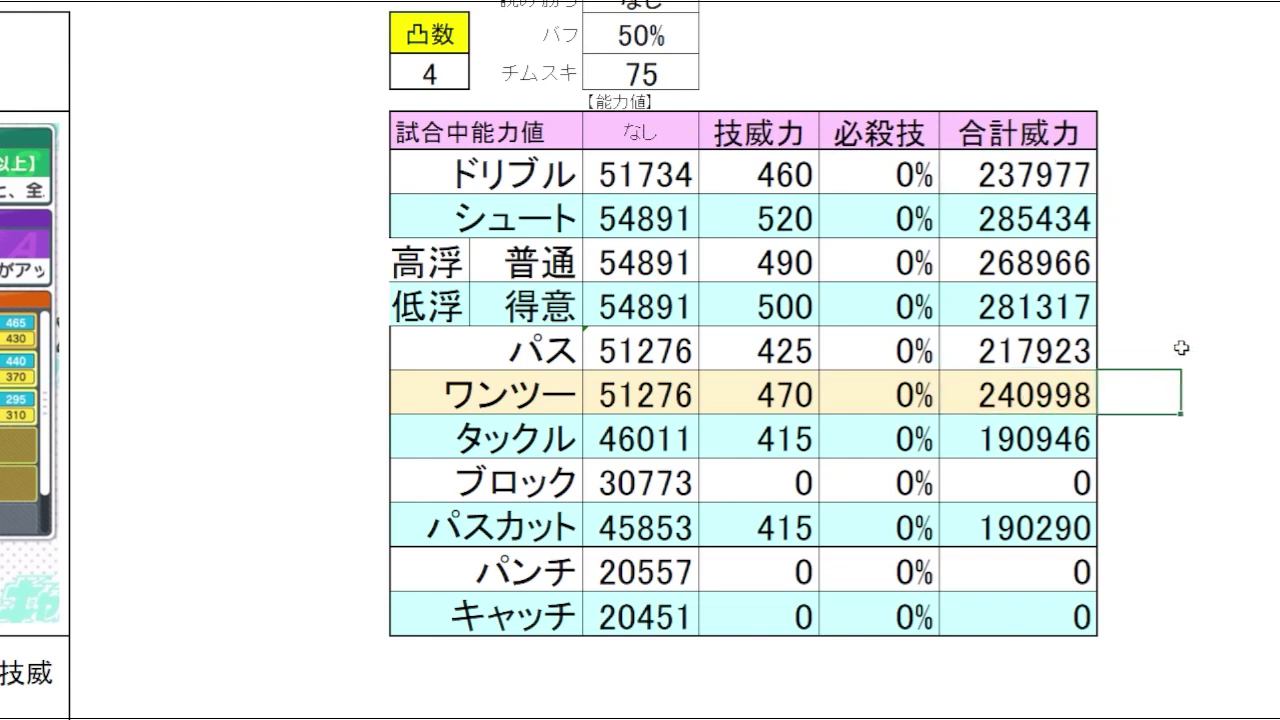
{"action": "key", "text": "Right"}
{"action": "left_click_drag", "start_coordinate": [1075, 448], "coordinate": [1068, 532]}
{"action": "left_click", "coordinate": [1187, 453]}
{"action": "key", "text": "Up"}
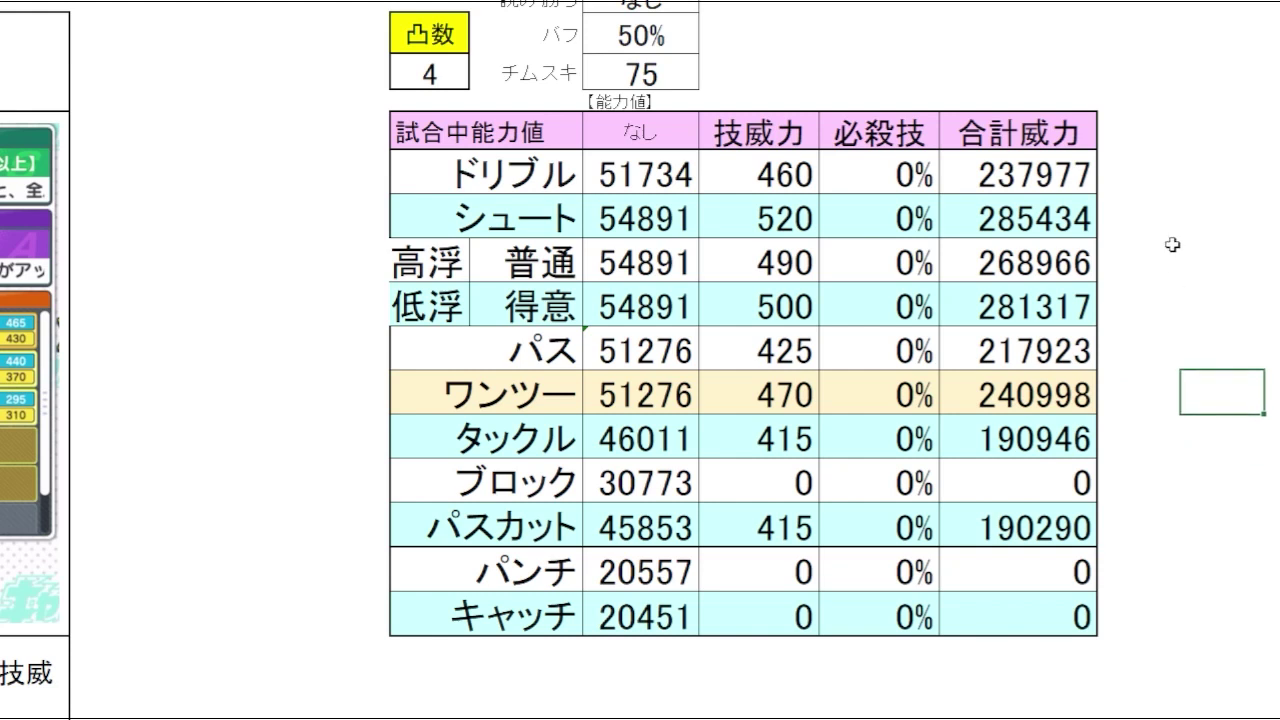
{"action": "left_click", "coordinate": [1210, 217]}
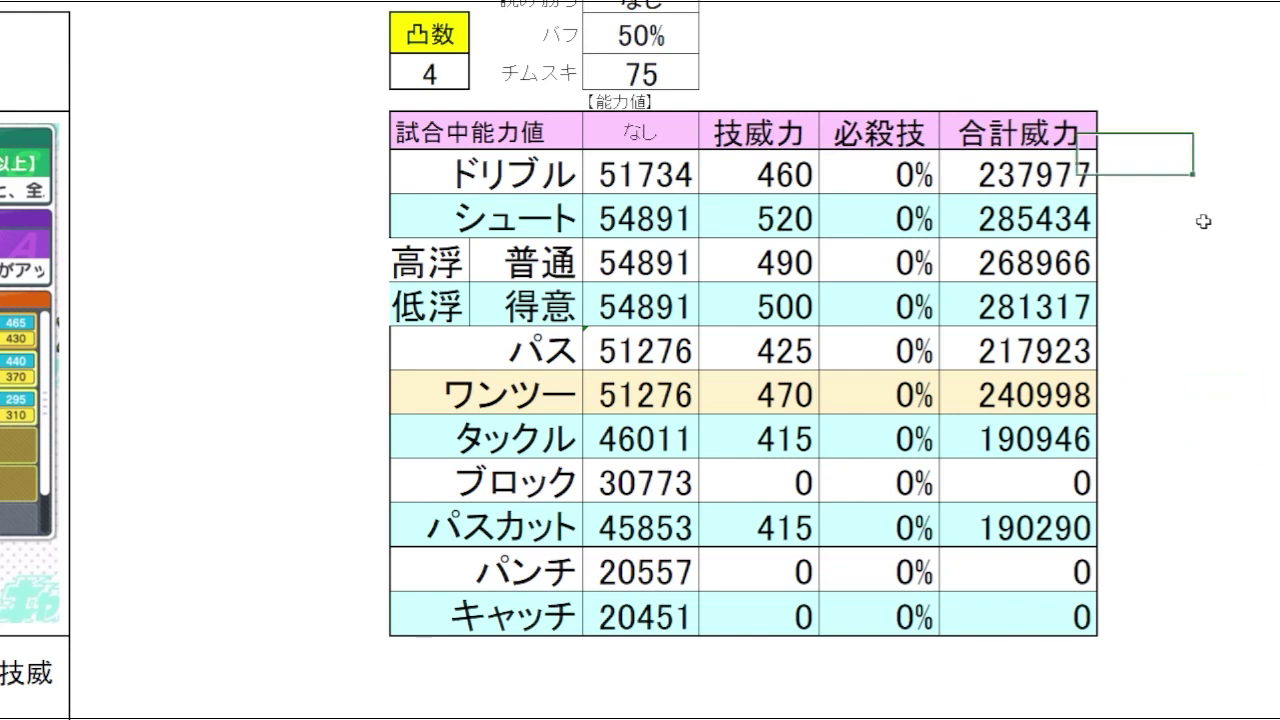
{"action": "left_click", "coordinate": [1200, 122]}
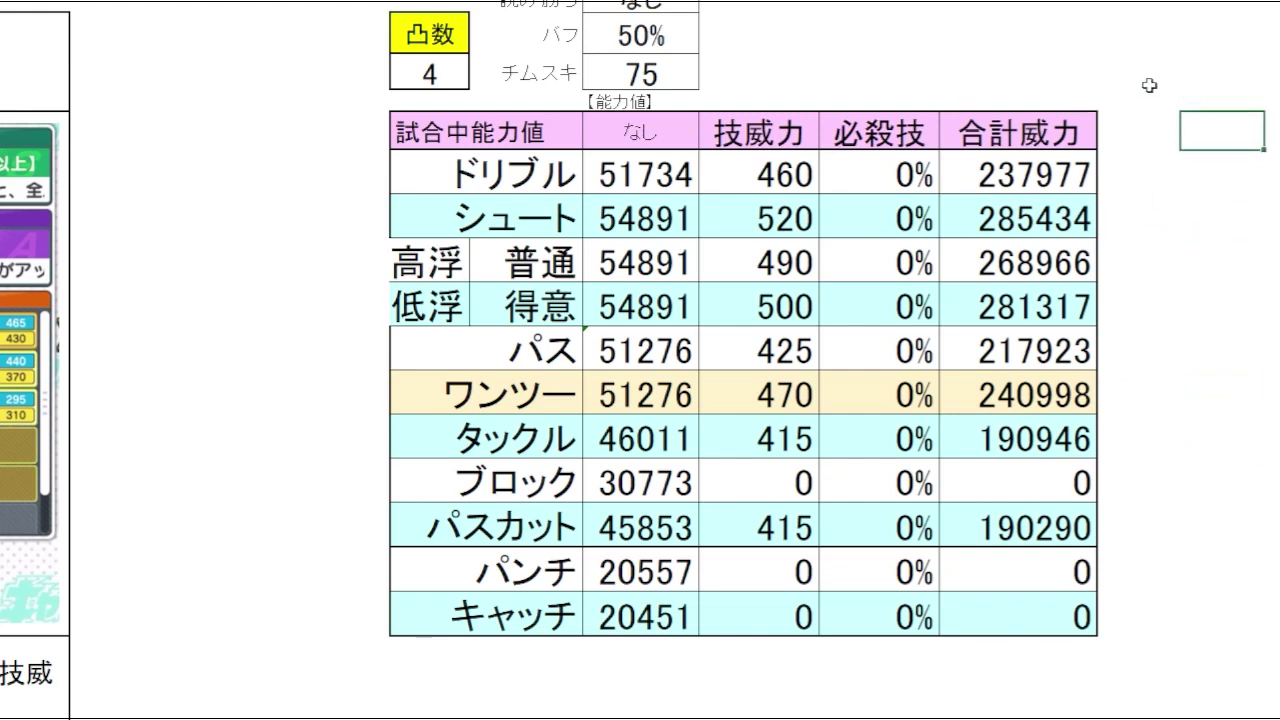
{"action": "left_click", "coordinate": [1090, 70]}
{"action": "left_click", "coordinate": [1202, 161]}
{"action": "left_click", "coordinate": [1058, 66]}
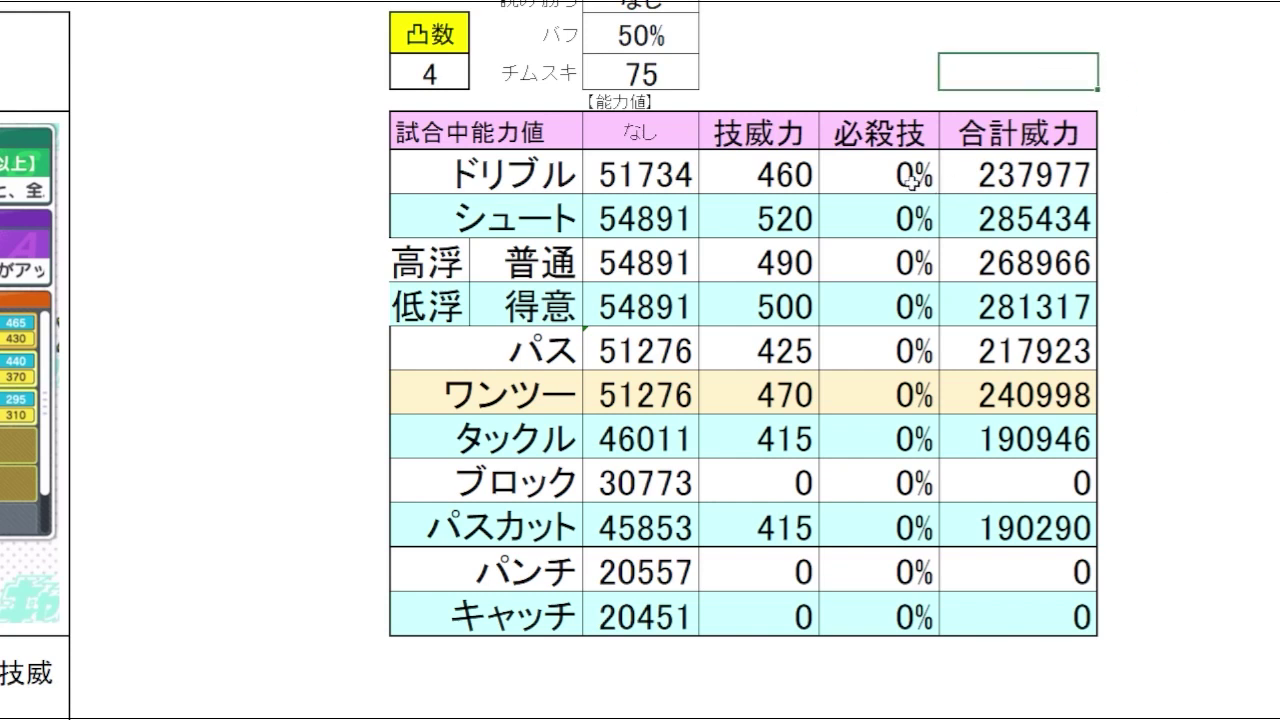
Set the 必殺技 rate to 15% for all rows from ドリブル through パスカット.
{"action": "left_click", "coordinate": [1091, 227]}
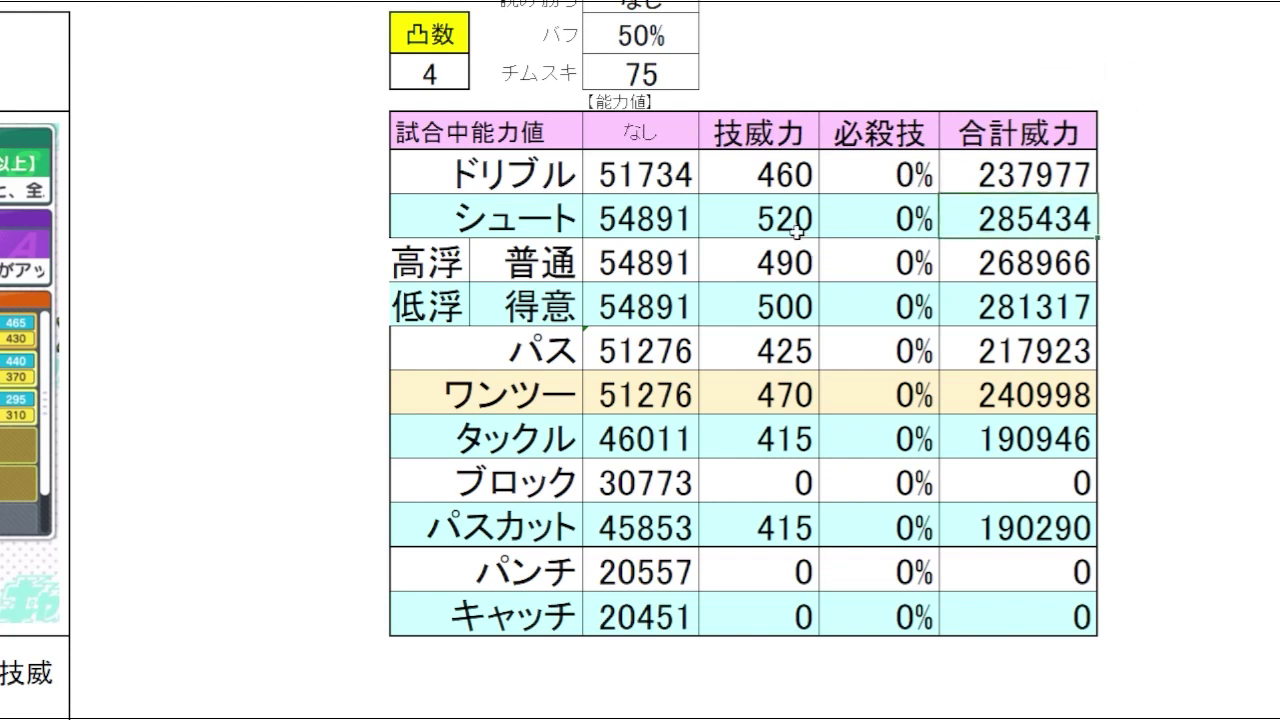
{"action": "left_click", "coordinate": [1145, 225]}
{"action": "left_click_drag", "start_coordinate": [914, 178], "coordinate": [926, 500]}
{"action": "type", "text": "15"}
{"action": "key", "text": "ctrl+Return"}
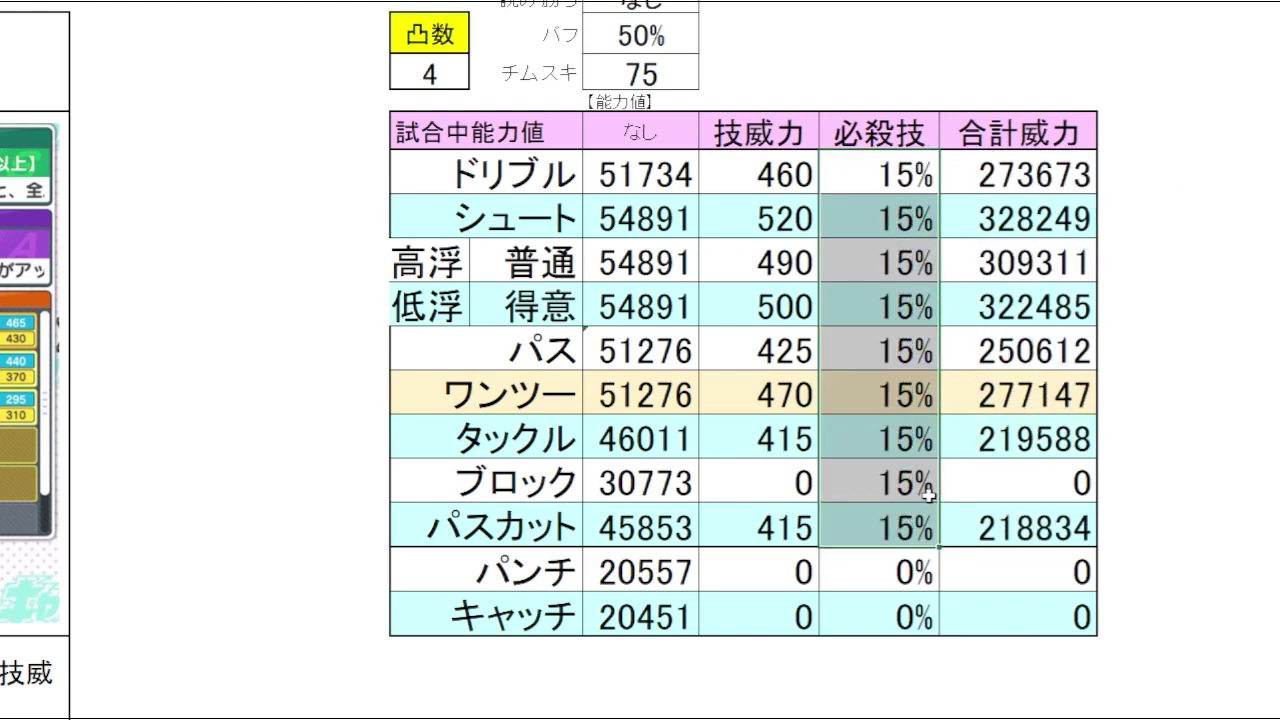
{"action": "left_click", "coordinate": [1206, 264]}
{"action": "left_click", "coordinate": [1197, 208]}
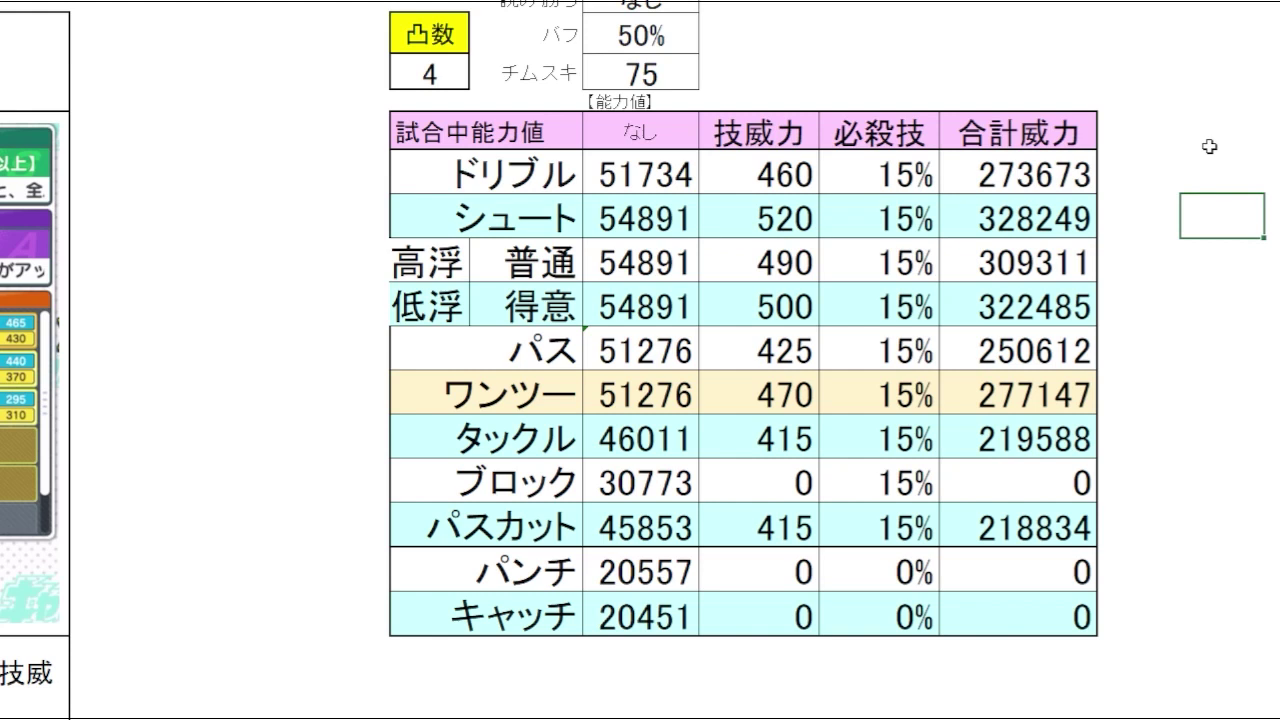
{"action": "left_click", "coordinate": [1174, 100]}
Examine the 合計威力 values for ドリブル, パス, ワンツー and タックル with the 15% 必殺技 rate.
{"action": "left_click", "coordinate": [958, 158]}
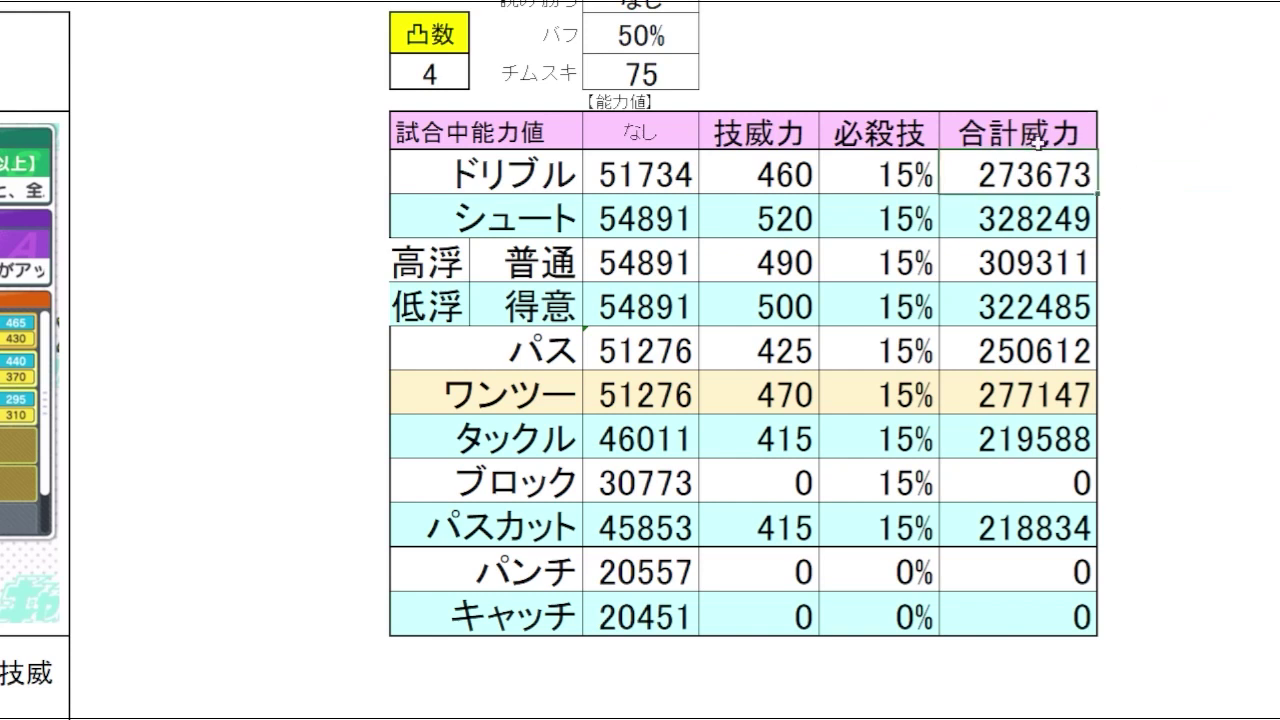
{"action": "left_click", "coordinate": [1070, 352]}
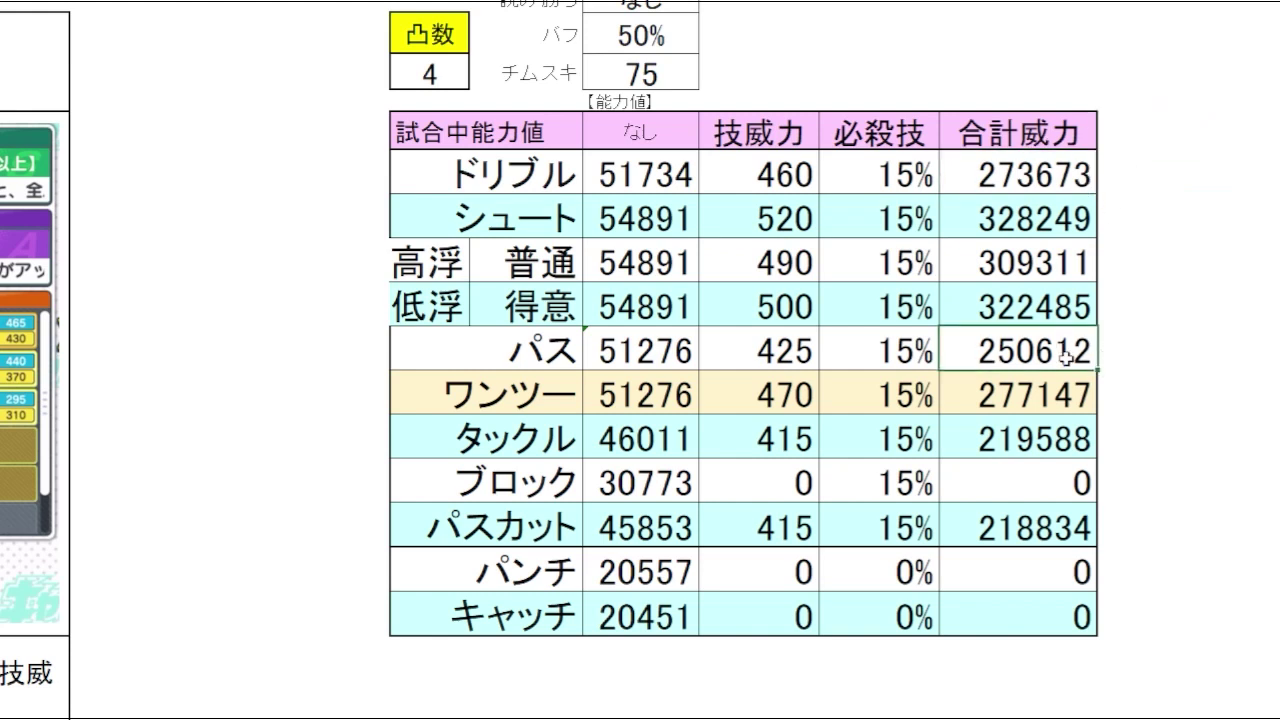
{"action": "left_click", "coordinate": [1074, 396]}
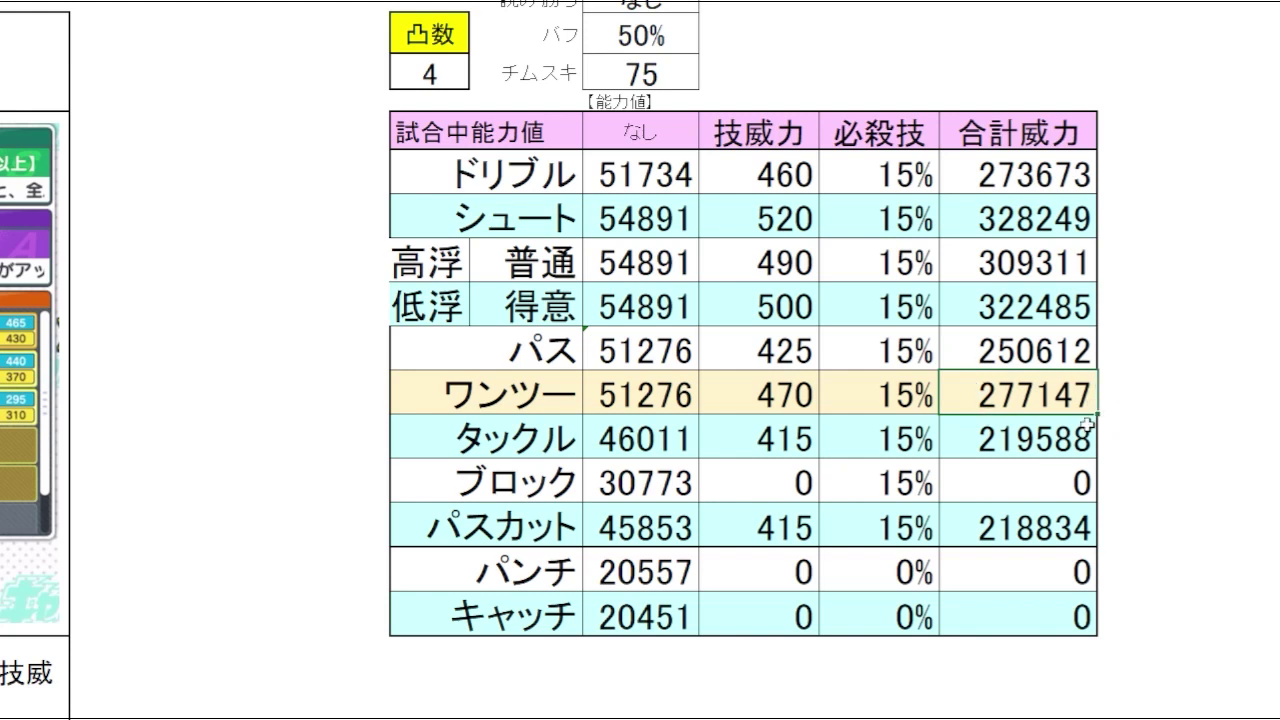
{"action": "left_click", "coordinate": [1090, 432]}
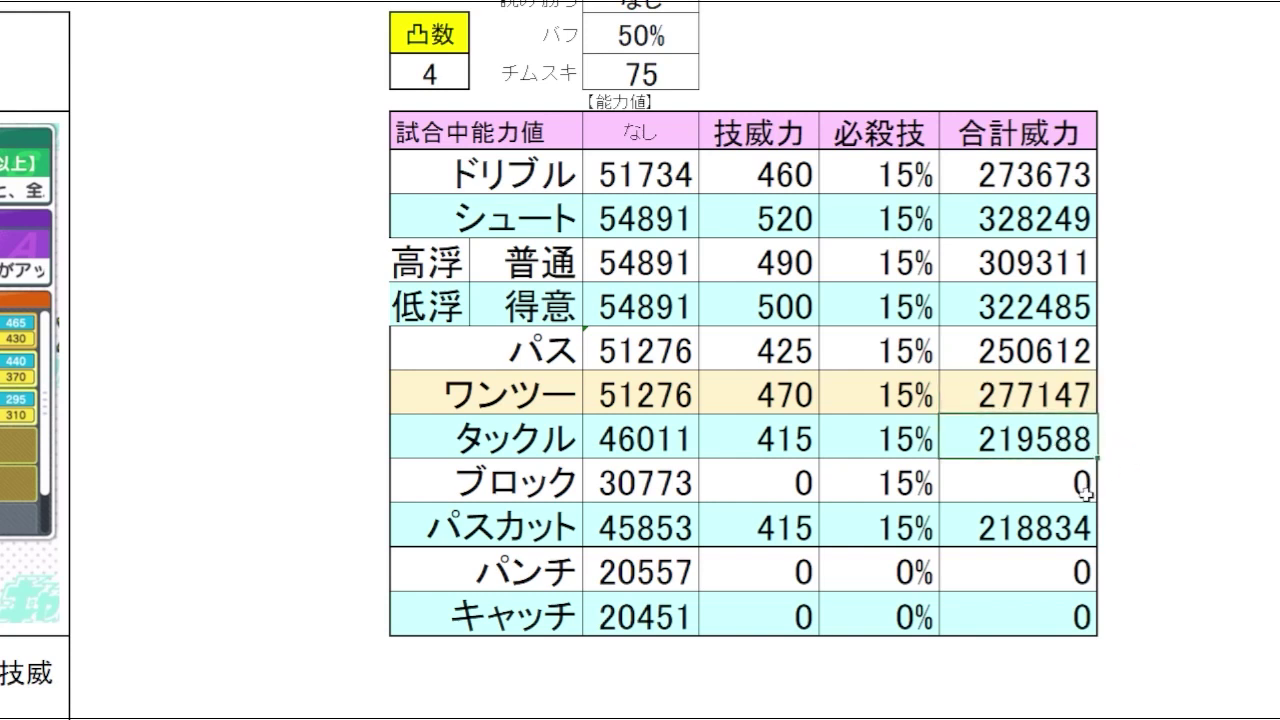
{"action": "left_click", "coordinate": [1170, 468]}
{"action": "left_click", "coordinate": [1163, 400]}
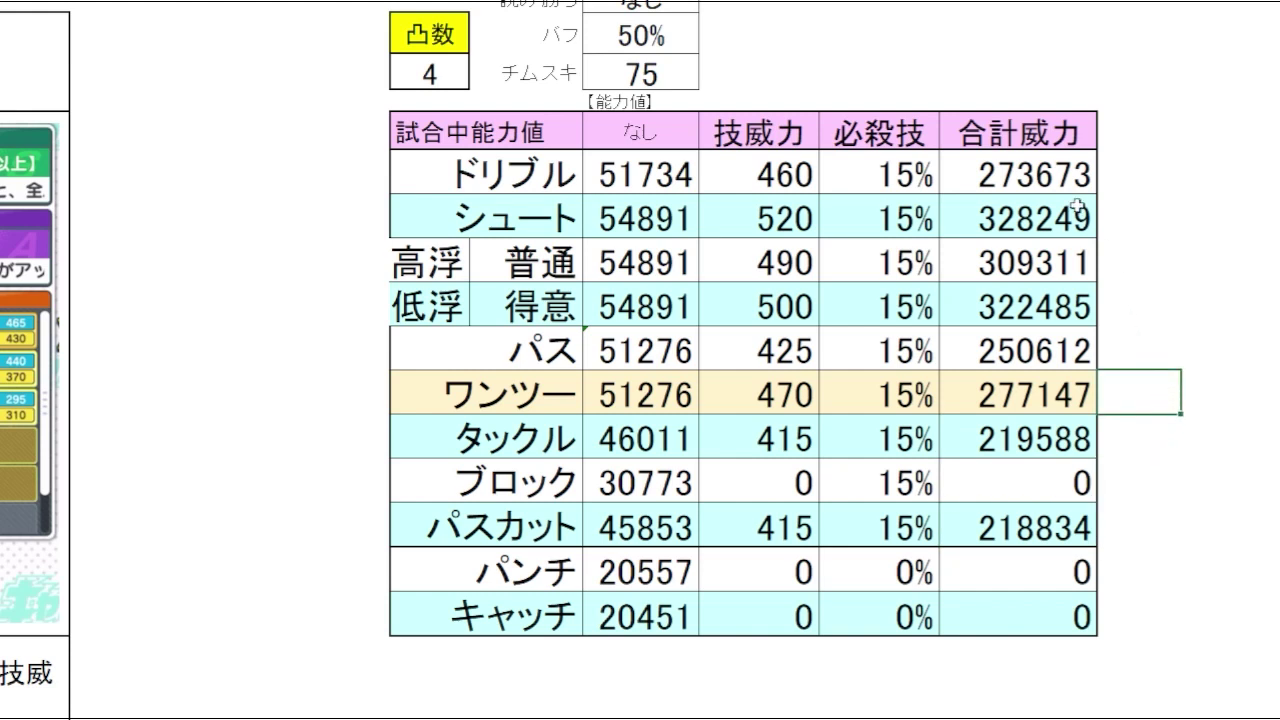
Compare ドリブル's 合計威力 with the totals from パス through パスカット at the 15% rate.
{"action": "left_click", "coordinate": [1063, 177]}
{"action": "left_click_drag", "start_coordinate": [1043, 355], "coordinate": [1039, 525]}
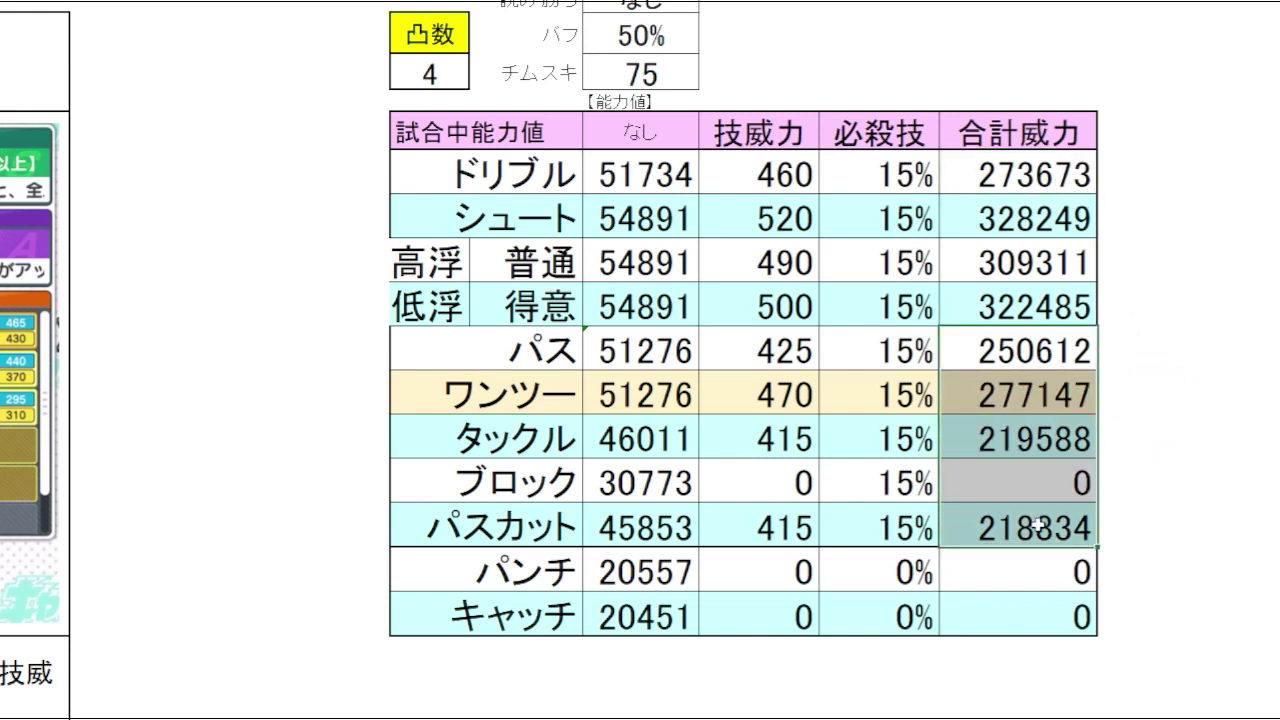
{"action": "left_click", "coordinate": [1151, 489]}
{"action": "left_click", "coordinate": [1128, 346]}
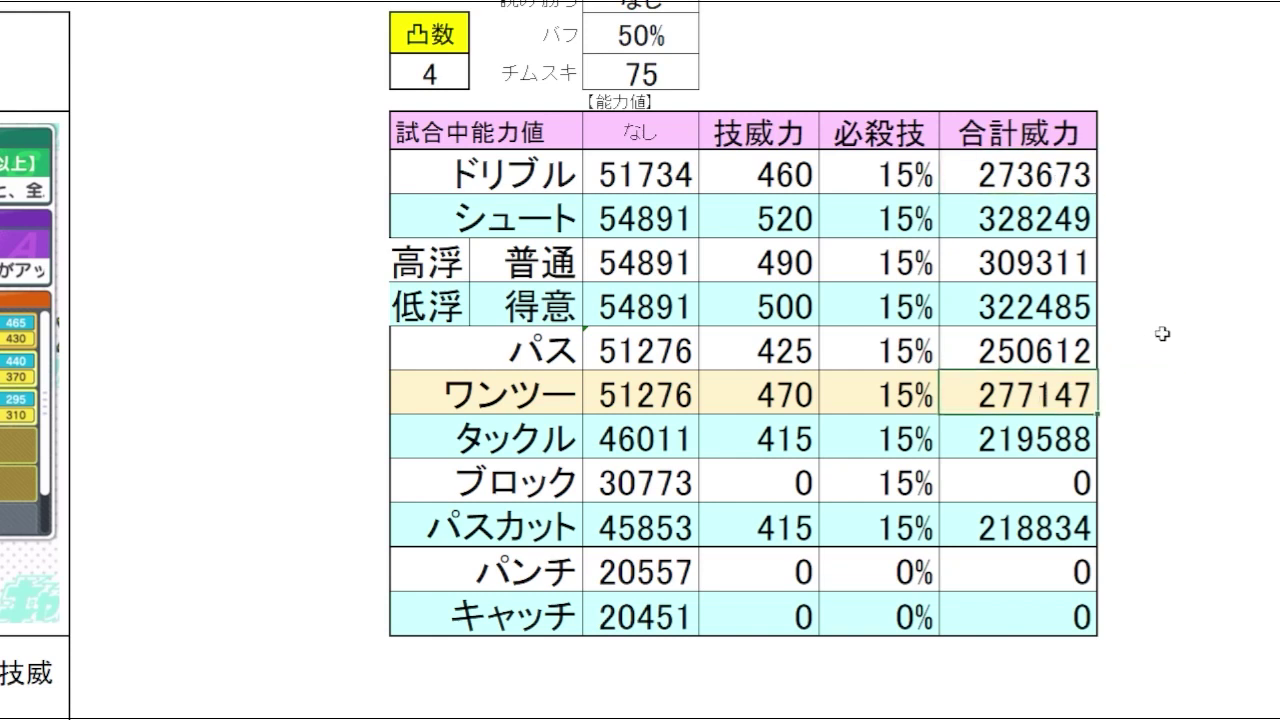
{"action": "left_click_drag", "start_coordinate": [1160, 331], "coordinate": [1159, 305]}
{"action": "left_click", "coordinate": [1015, 96]}
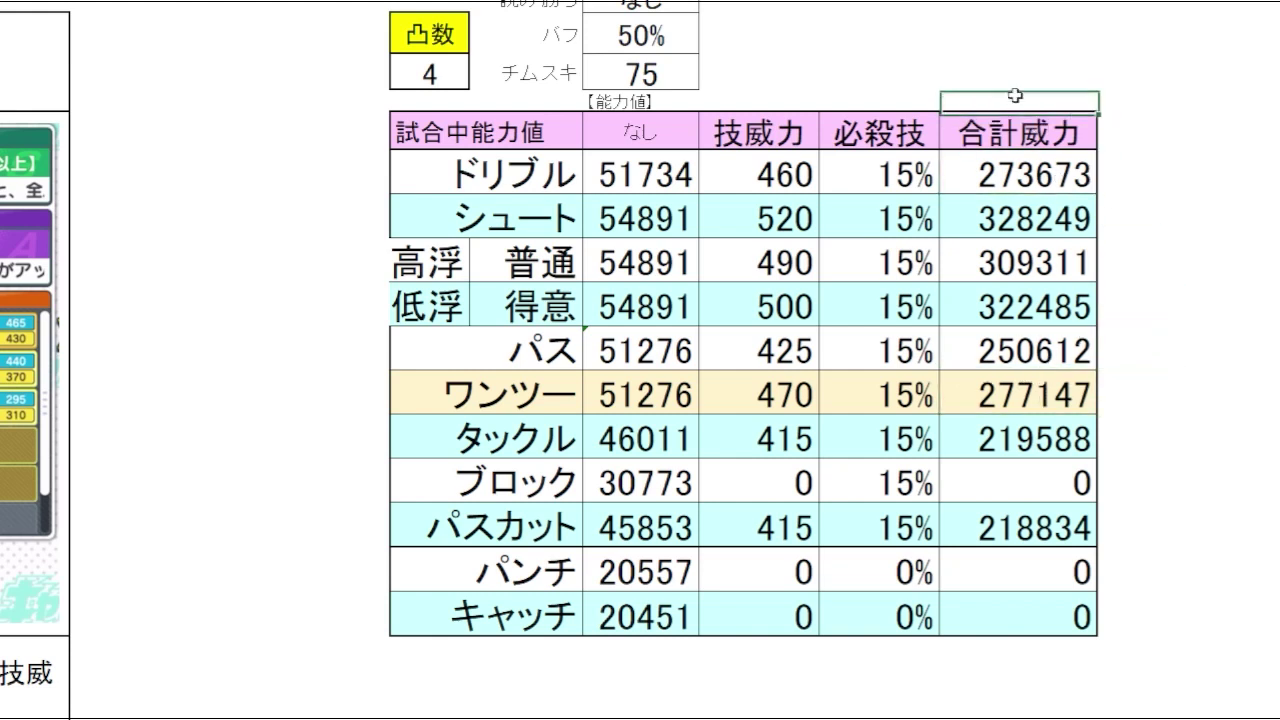
{"action": "left_click", "coordinate": [1173, 175]}
Set the 読み勝ち option above バフ to あり and check the 合計威力 of ドリブル and ワンツー.
{"action": "left_click", "coordinate": [994, 73]}
{"action": "left_click", "coordinate": [692, 6]}
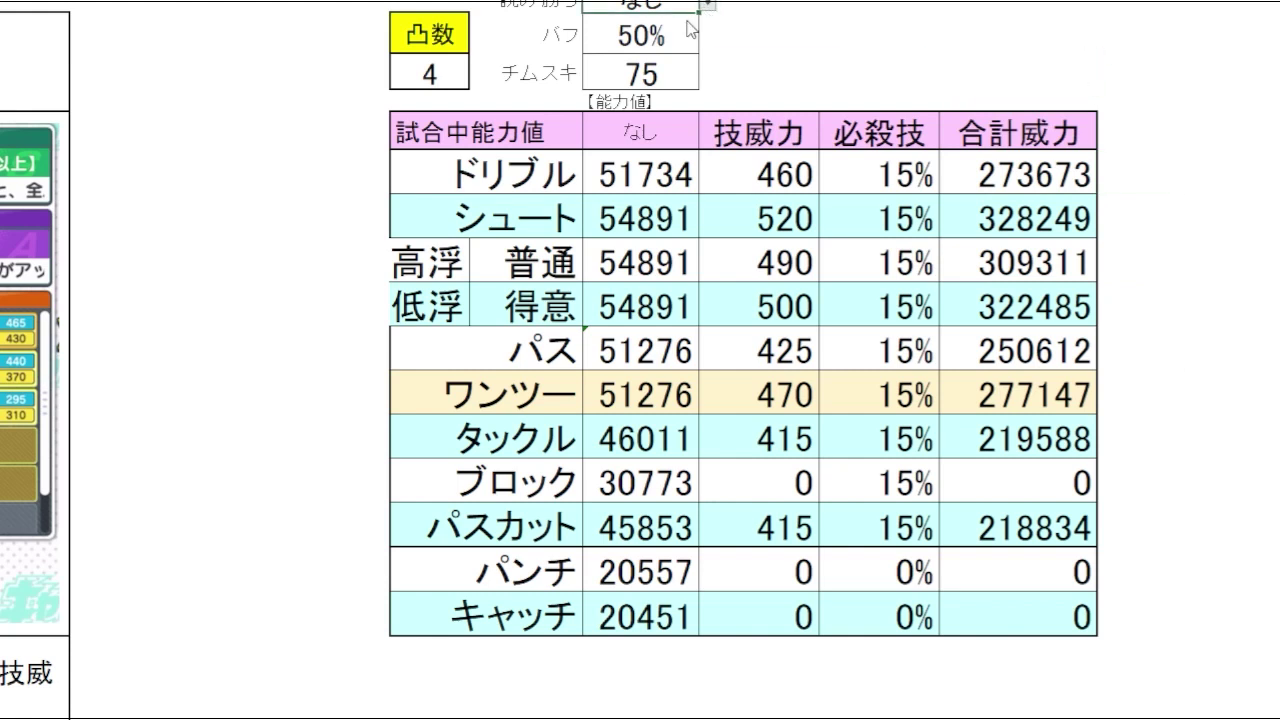
{"action": "left_click", "coordinate": [687, 24]}
{"action": "left_click", "coordinate": [917, 35]}
{"action": "left_click", "coordinate": [1075, 182]}
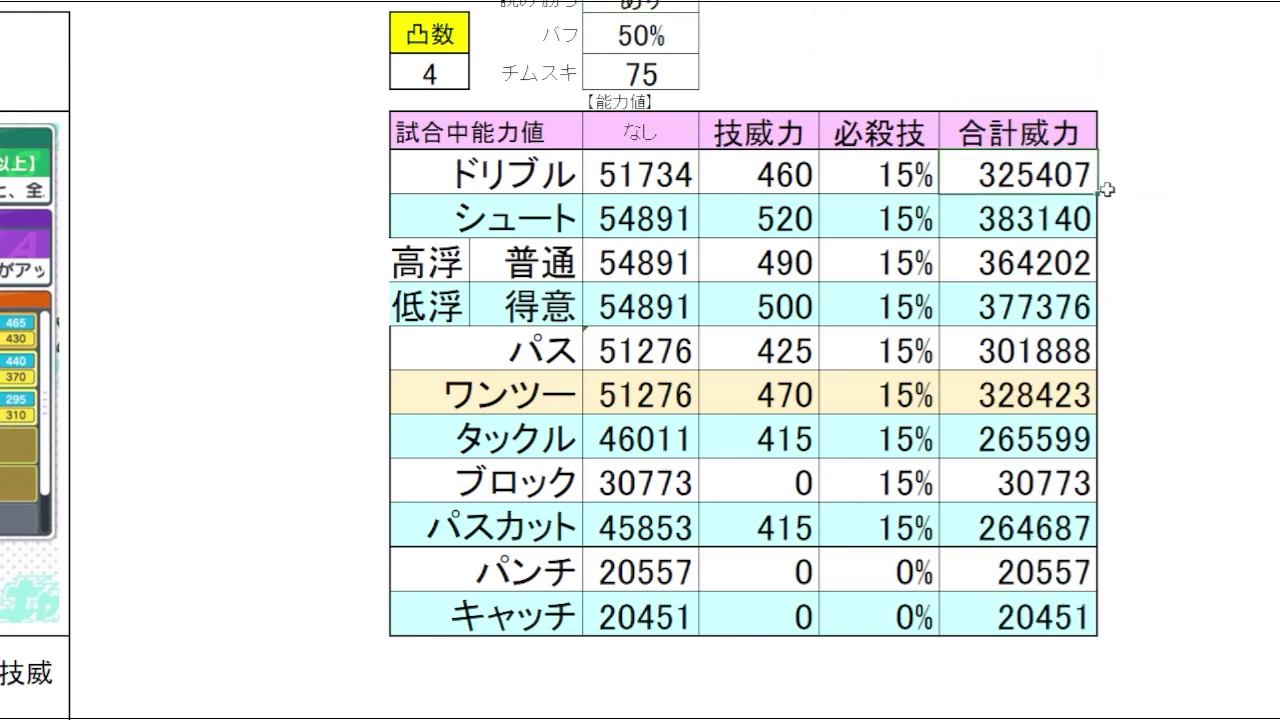
{"action": "left_click", "coordinate": [1100, 410]}
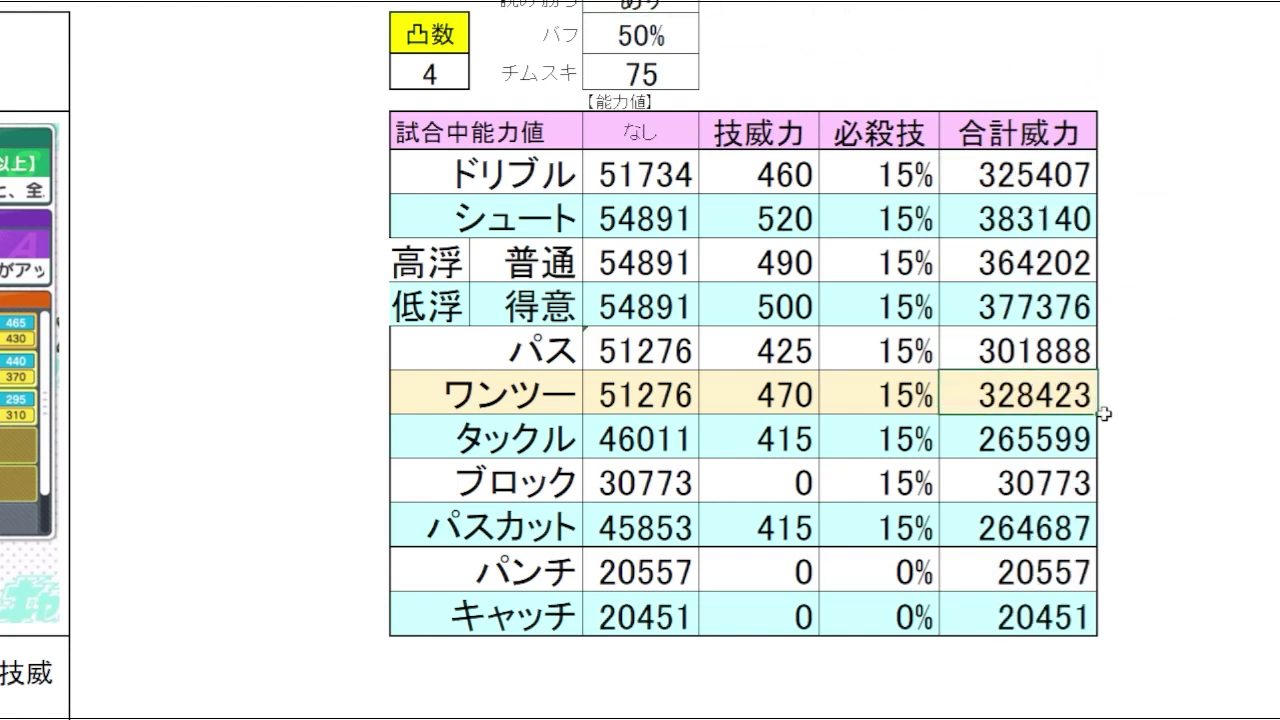
{"action": "left_click", "coordinate": [1160, 334]}
{"action": "left_click", "coordinate": [1015, 66]}
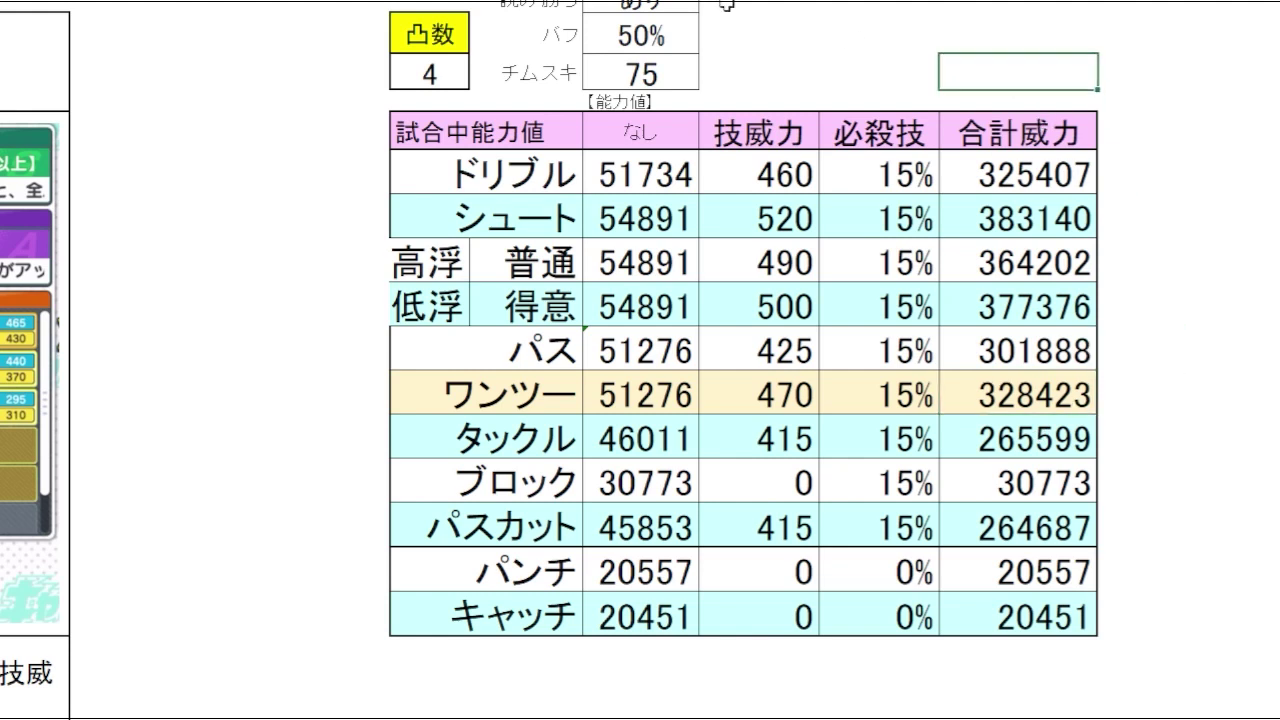
Set the 読み勝ち option back to なし.
{"action": "left_click", "coordinate": [682, 7]}
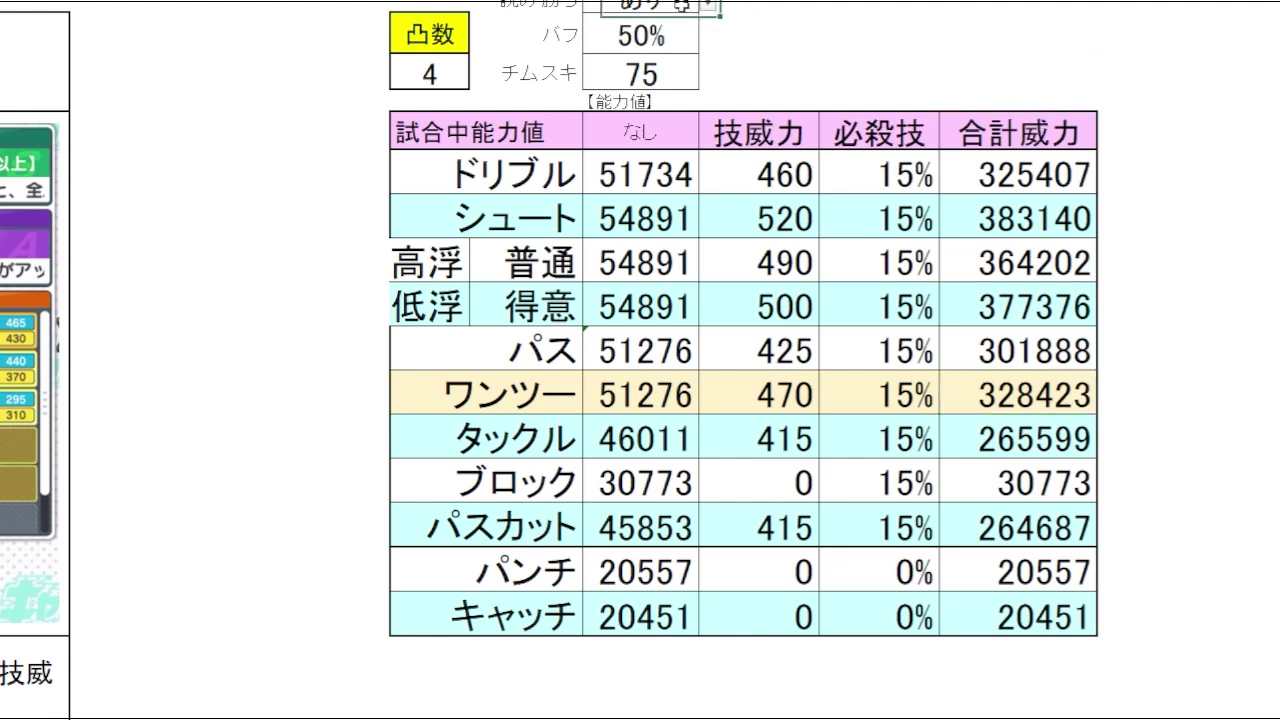
{"action": "left_click", "coordinate": [657, 50]}
{"action": "left_click", "coordinate": [860, 60]}
{"action": "left_click", "coordinate": [1163, 220]}
{"action": "left_click", "coordinate": [1178, 310]}
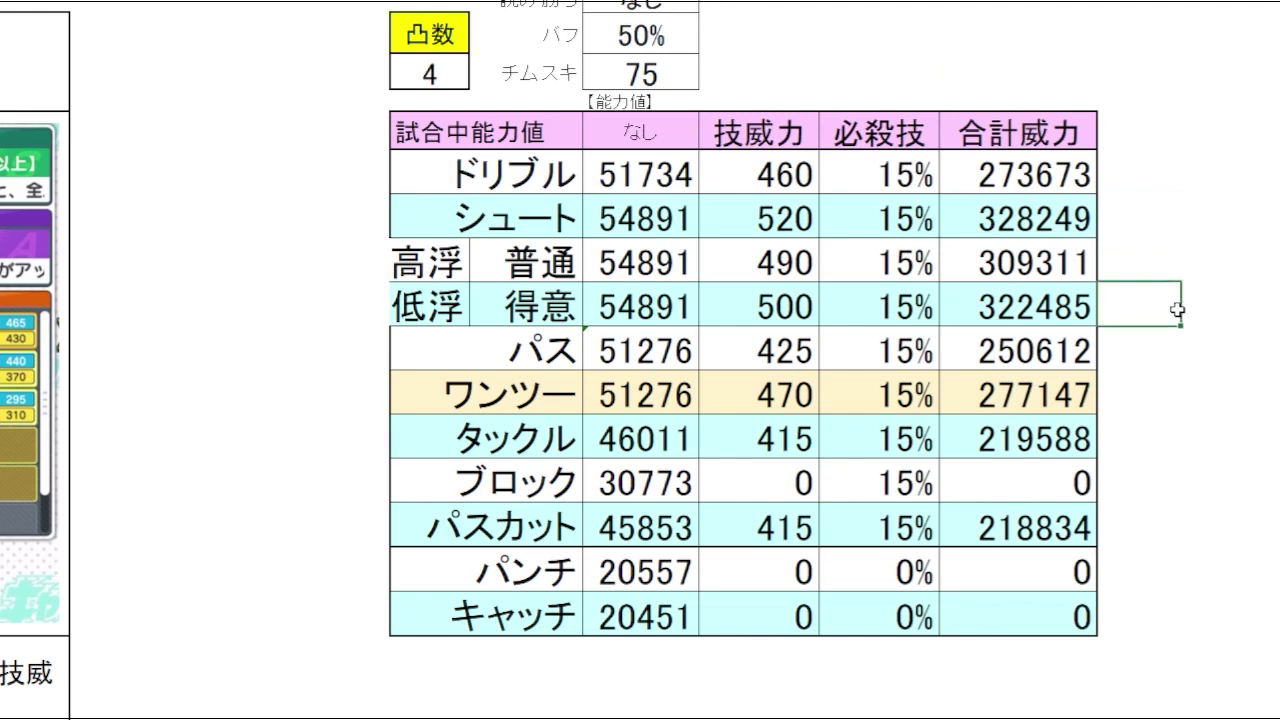
Examine the 合計威力 values for タックル and パスカット with 読み勝ち turned off.
{"action": "left_click", "coordinate": [1185, 400]}
{"action": "left_click", "coordinate": [1058, 445]}
{"action": "left_click", "coordinate": [1050, 515]}
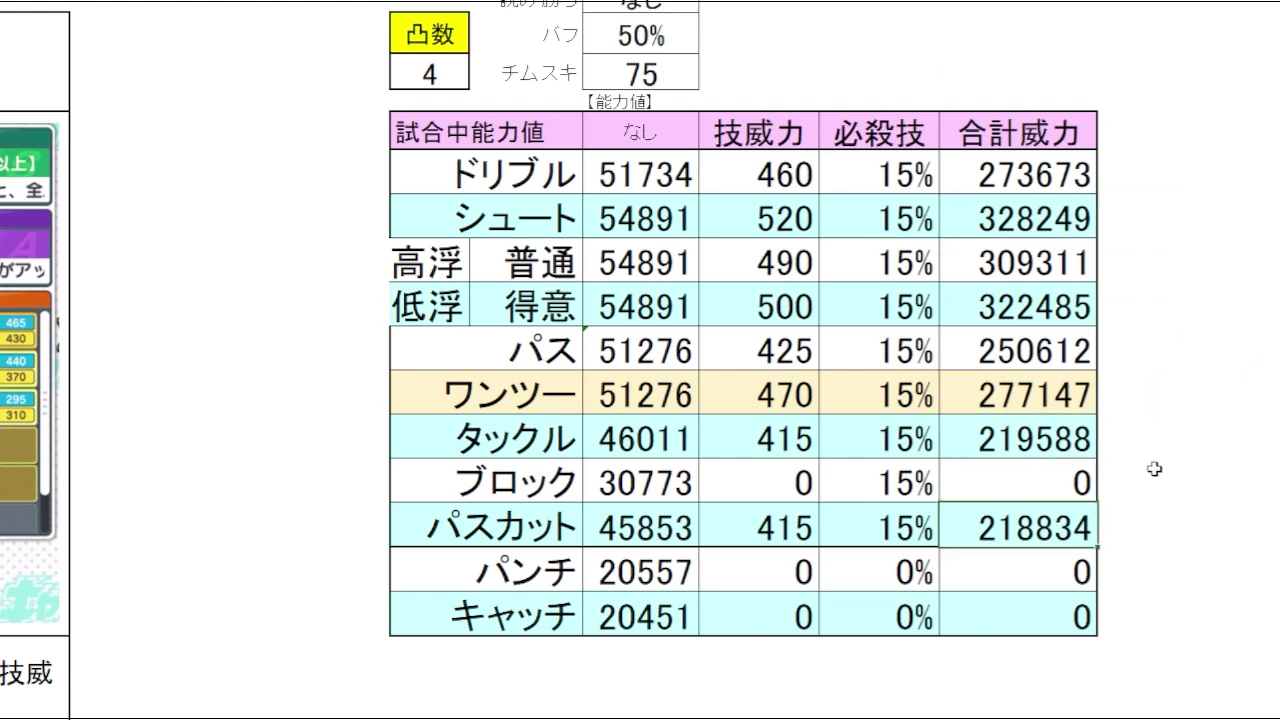
{"action": "left_click", "coordinate": [1150, 472]}
{"action": "left_click", "coordinate": [1132, 436]}
{"action": "left_click_drag", "start_coordinate": [1058, 440], "coordinate": [1060, 520]}
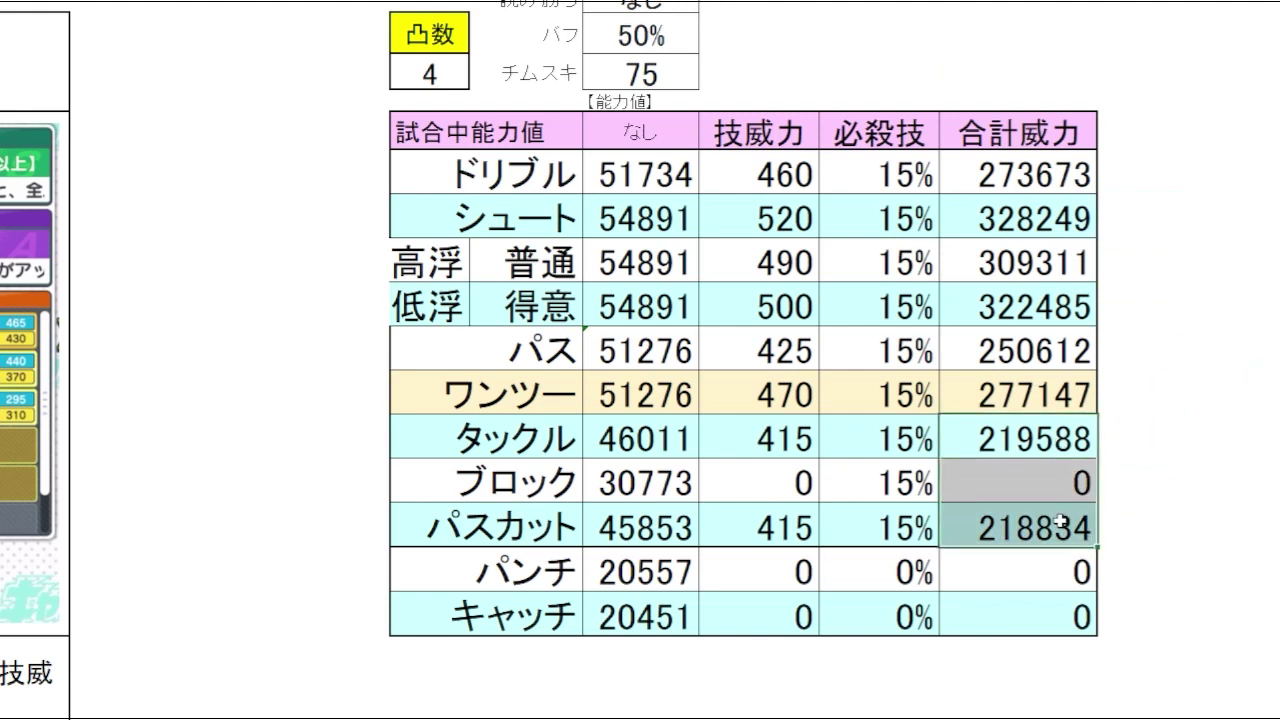
Set the 必殺技 rate to 30% for all rows from ドリブル through パスカット.
{"action": "left_click", "coordinate": [1157, 443]}
{"action": "left_click", "coordinate": [1228, 425]}
{"action": "left_click", "coordinate": [1197, 338]}
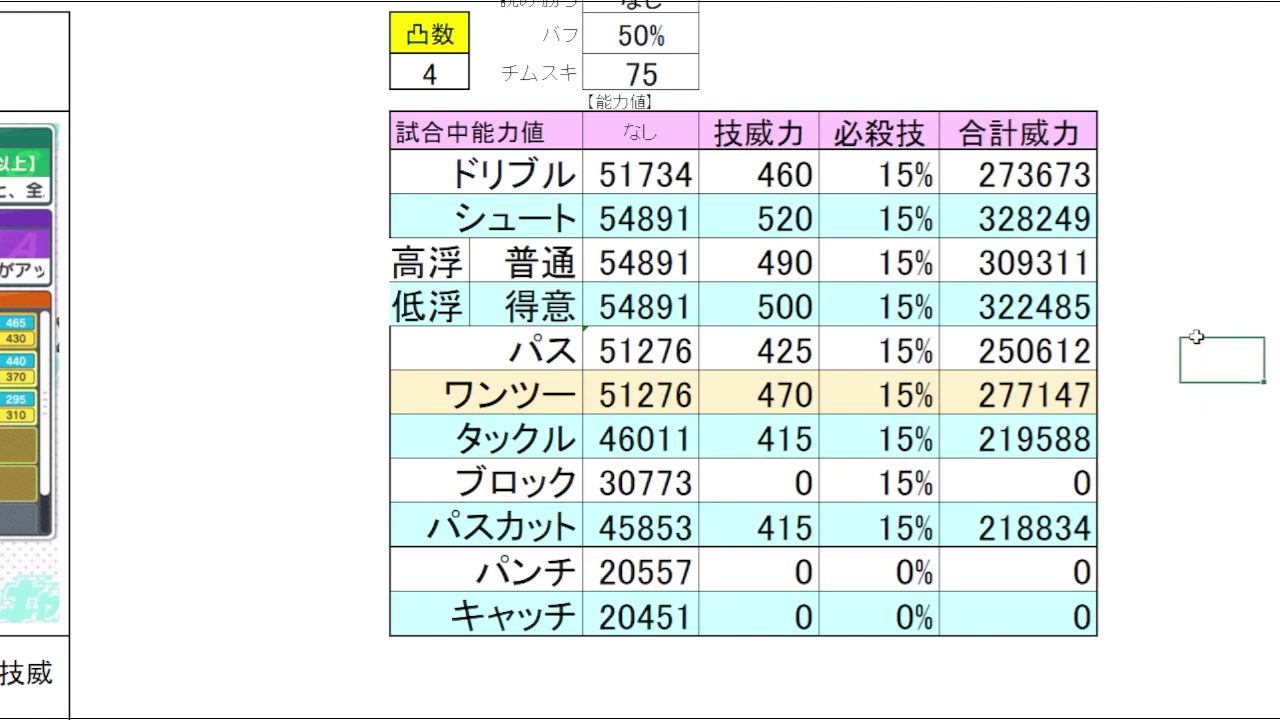
{"action": "left_click", "coordinate": [917, 43]}
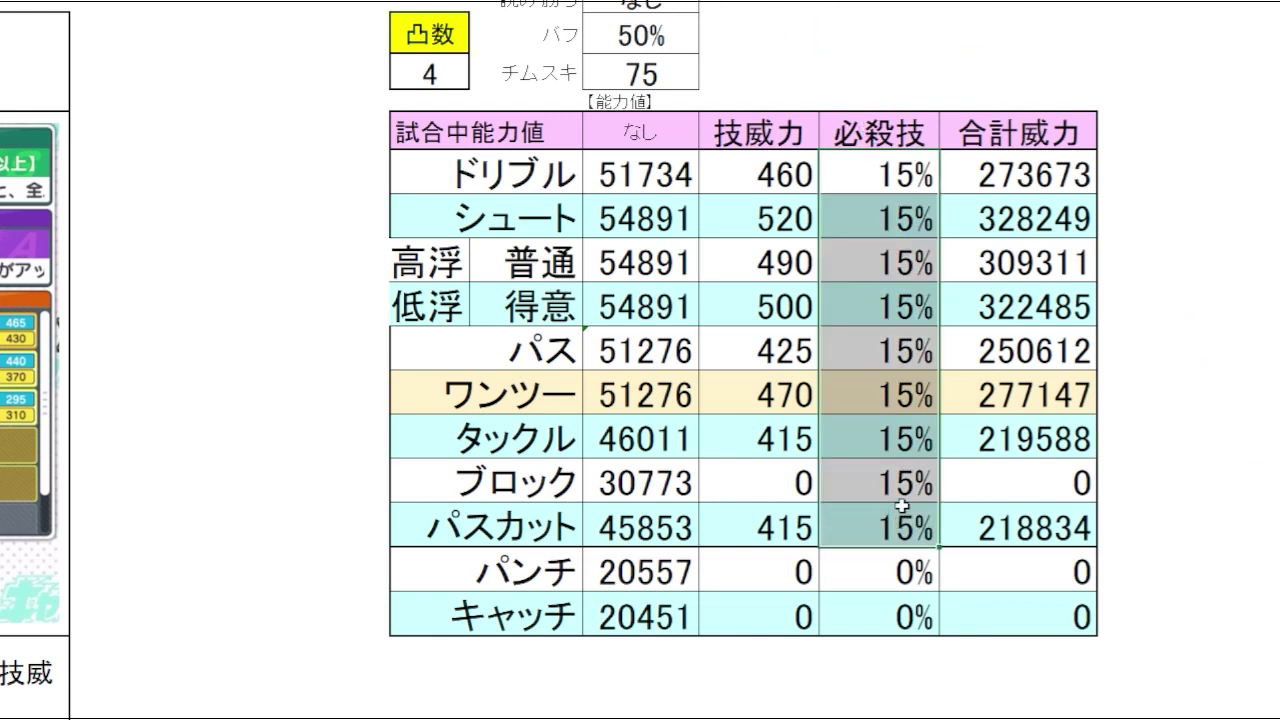
{"action": "type", "text": "30"}
{"action": "key", "text": "ctrl+Return"}
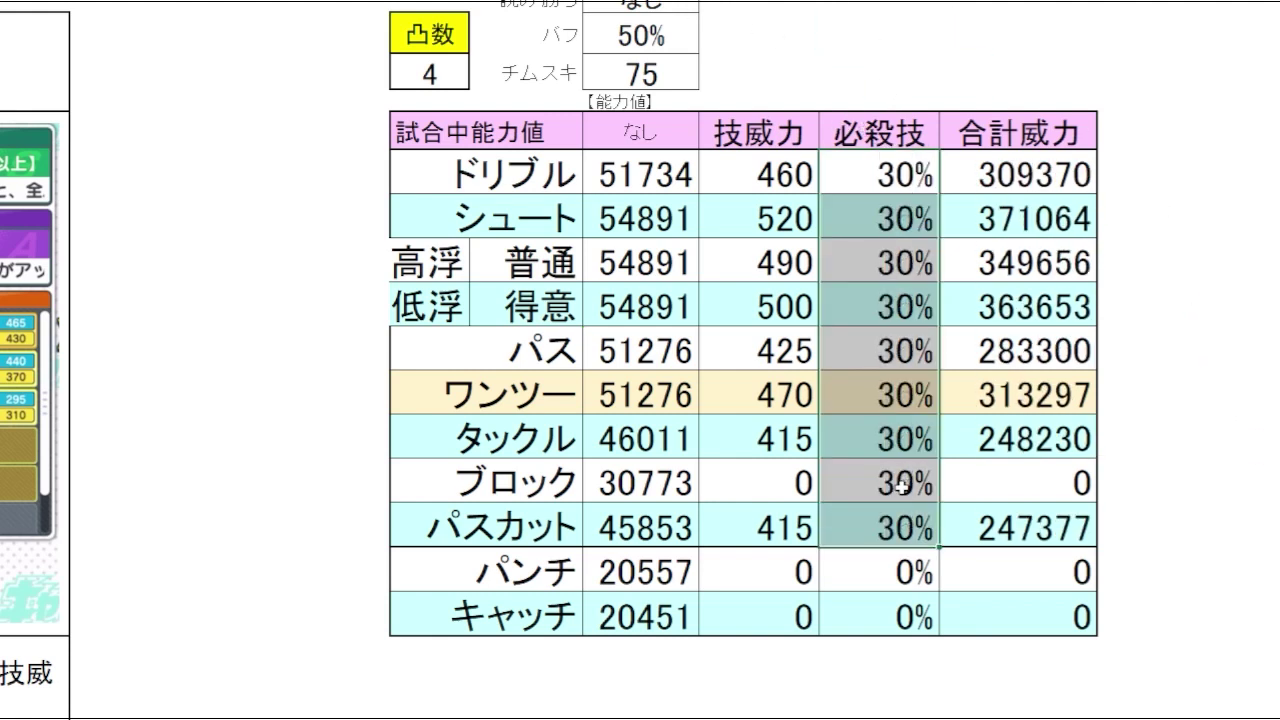
{"action": "left_click", "coordinate": [1272, 338]}
{"action": "left_click", "coordinate": [1137, 59]}
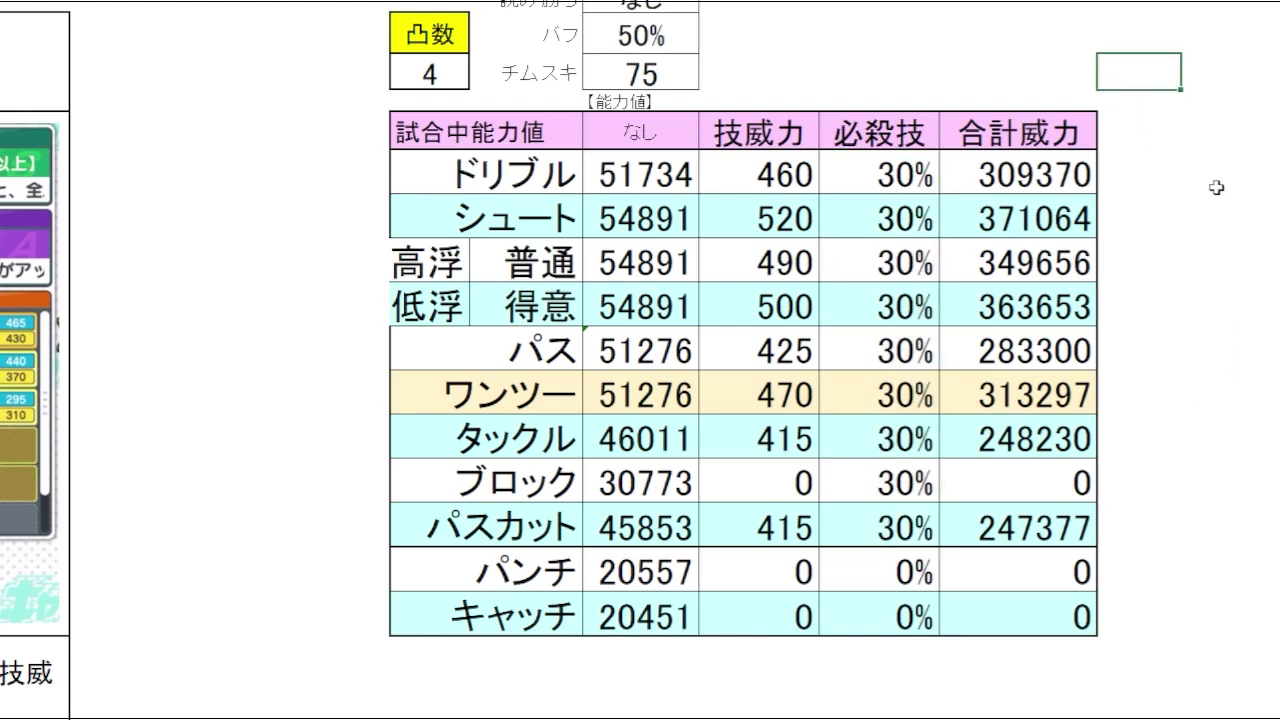
Compare the 合計威力 of ドリブル with that of ワンツー at the 30% rate.
{"action": "left_click", "coordinate": [1224, 172]}
{"action": "left_click", "coordinate": [1057, 183]}
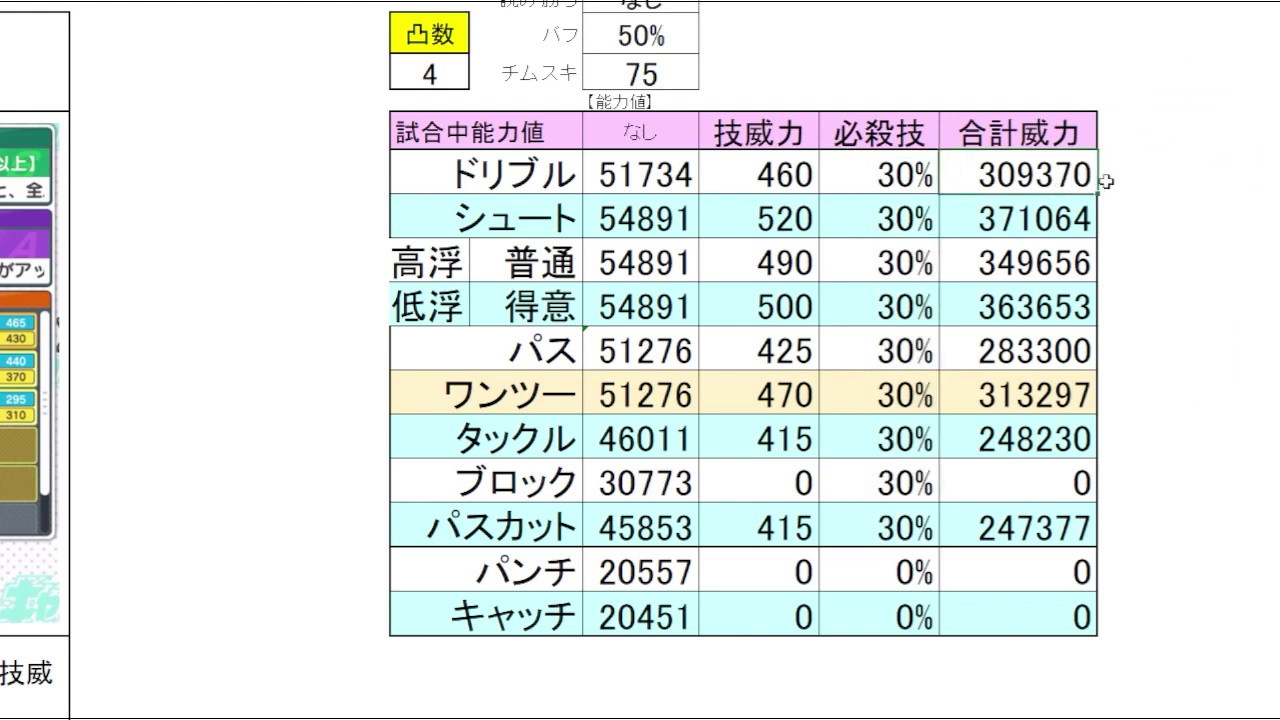
{"action": "left_click", "coordinate": [1076, 398]}
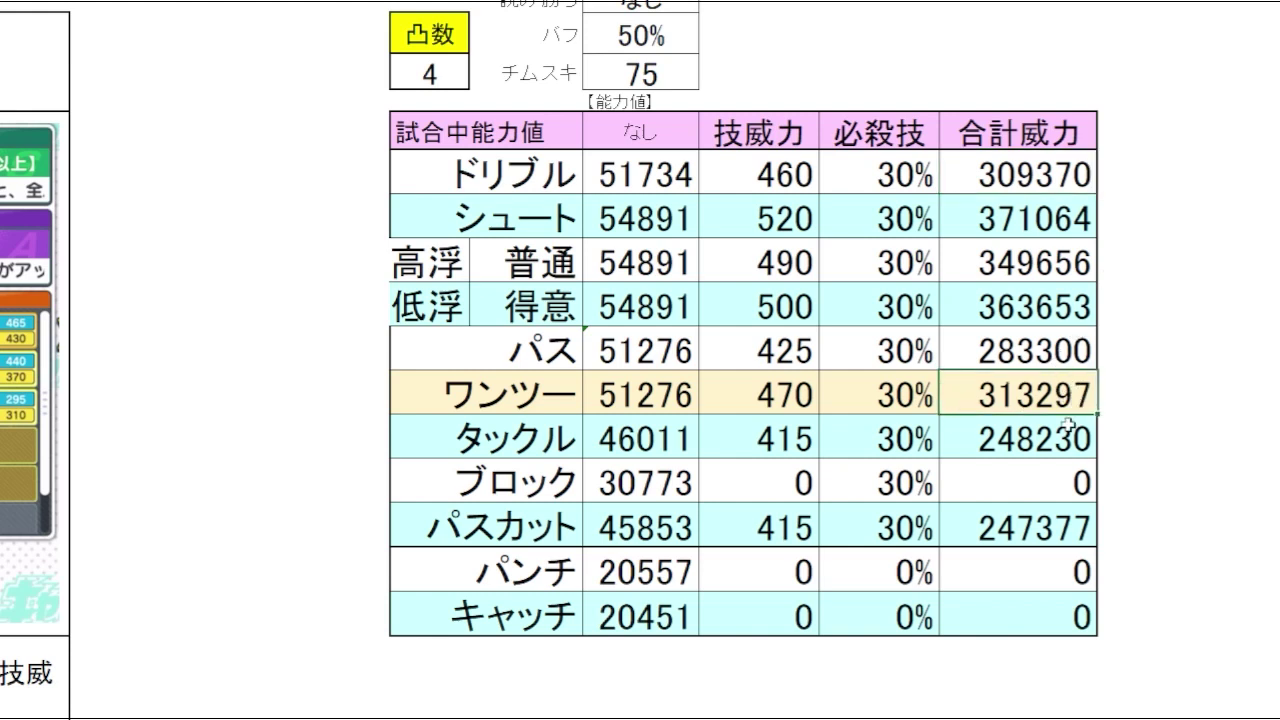
{"action": "left_click", "coordinate": [1157, 389]}
{"action": "left_click", "coordinate": [1066, 172]}
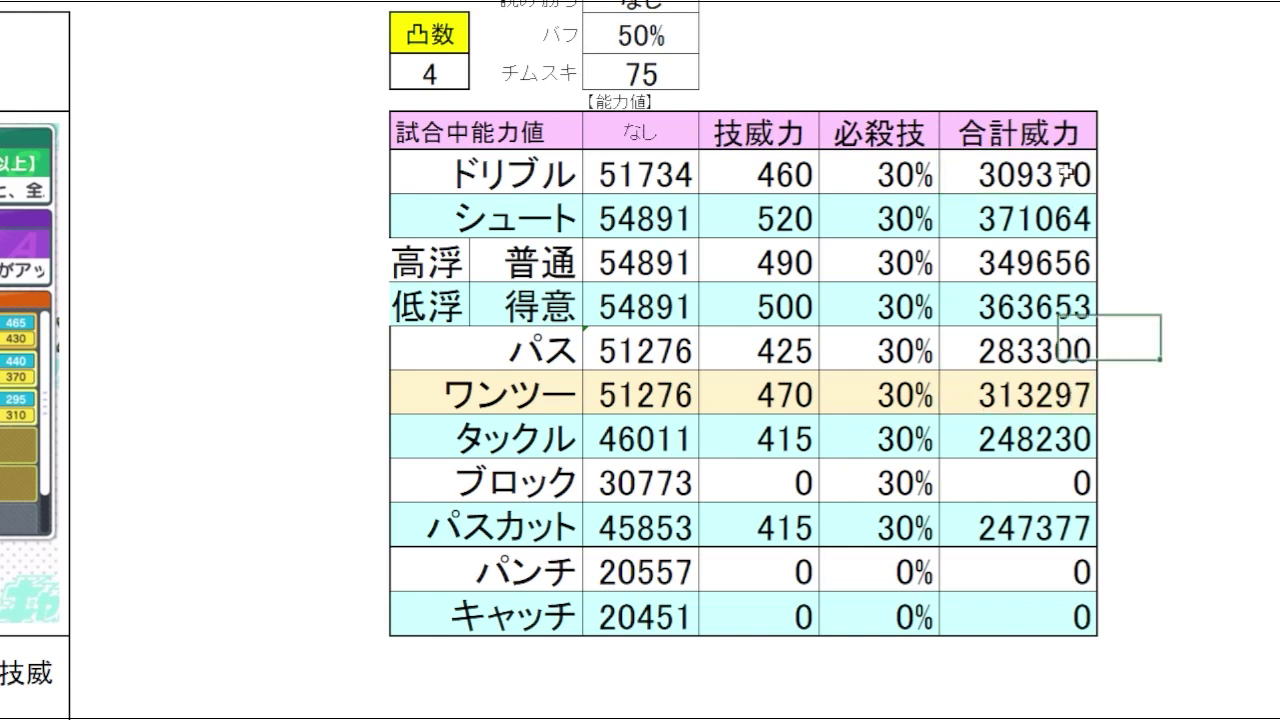
{"action": "left_click", "coordinate": [1043, 398]}
{"action": "left_click", "coordinate": [1200, 397]}
{"action": "left_click", "coordinate": [1064, 180]}
{"action": "left_click", "coordinate": [1057, 400]}
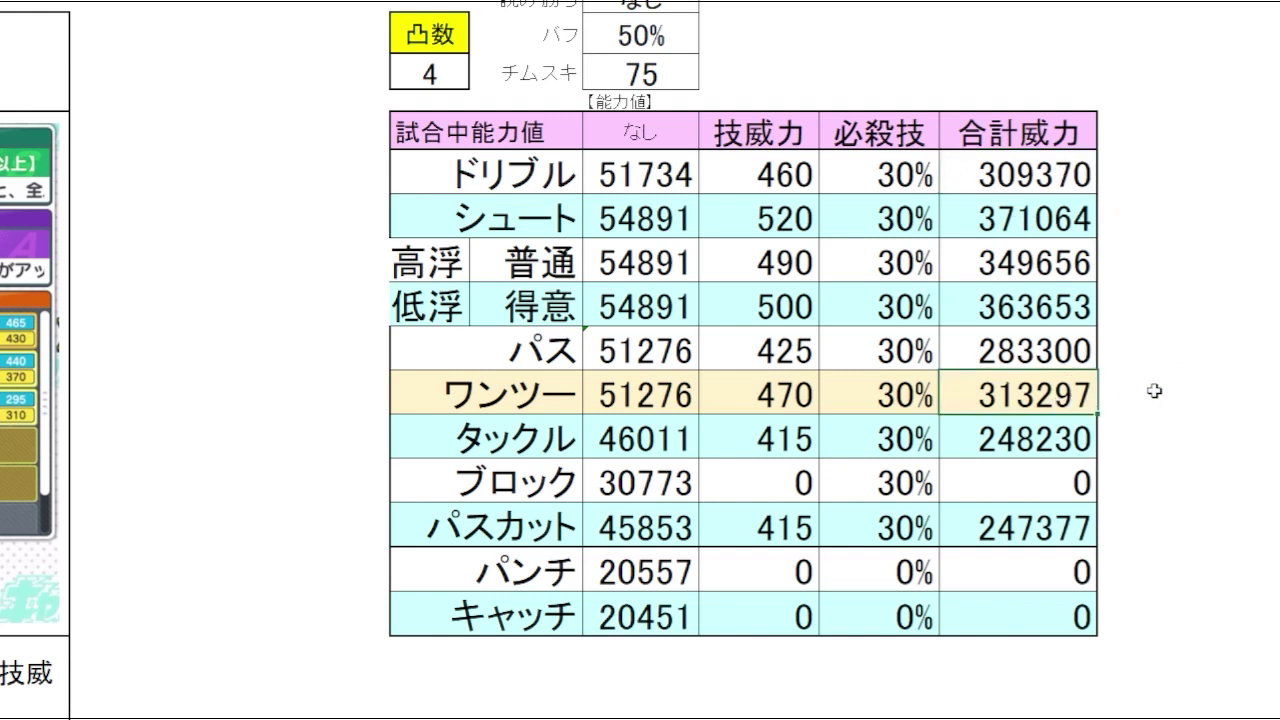
Examine ワンツー's 合計威力 at the 30% rate, along with the totals for タックル and パスカット.
{"action": "left_click", "coordinate": [1180, 400]}
{"action": "left_click", "coordinate": [1050, 398]}
{"action": "left_click", "coordinate": [1143, 398]}
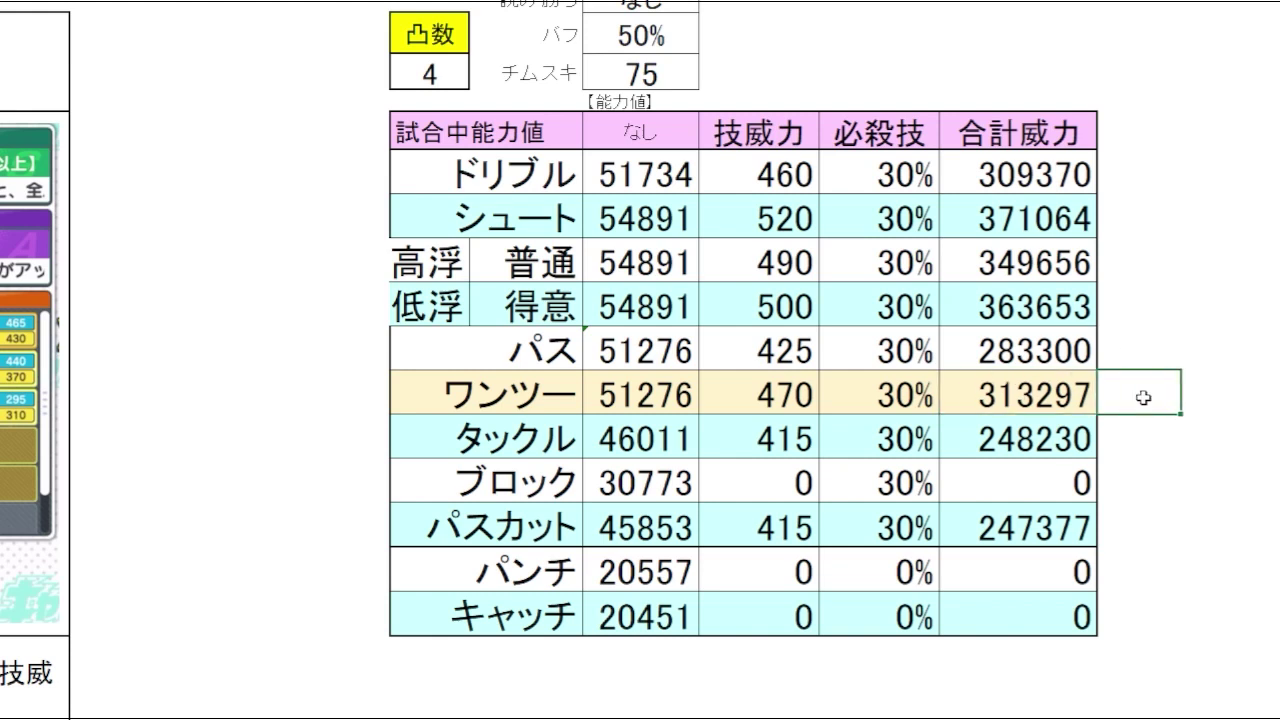
{"action": "left_click", "coordinate": [1065, 398]}
{"action": "left_click", "coordinate": [1210, 392]}
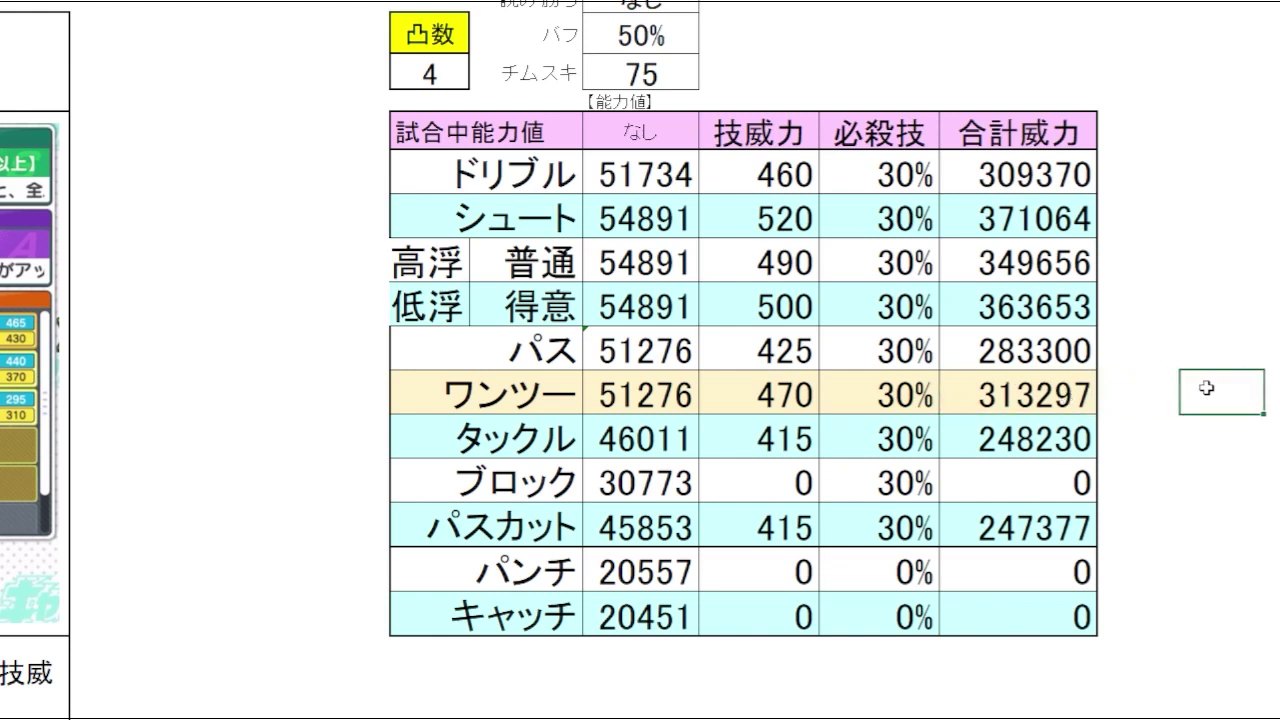
{"action": "left_click", "coordinate": [1080, 398]}
{"action": "left_click", "coordinate": [1170, 401]}
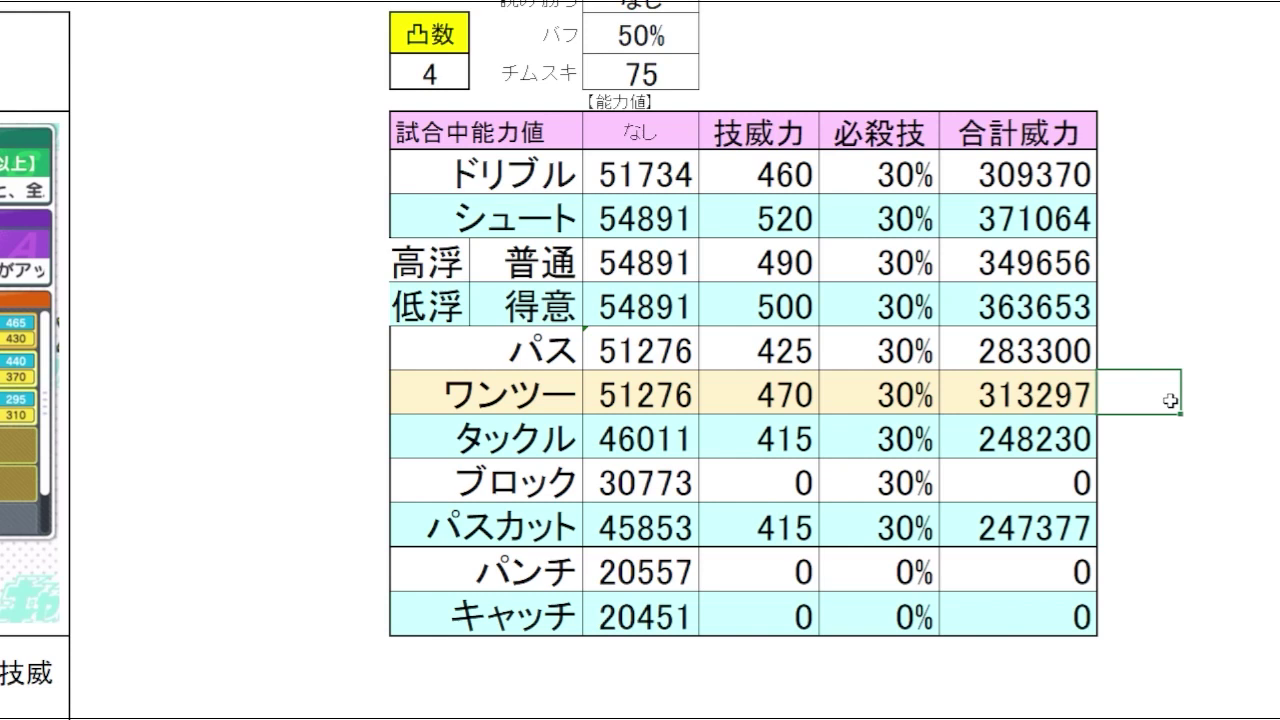
{"action": "left_click", "coordinate": [1063, 438]}
{"action": "left_click", "coordinate": [1080, 528]}
{"action": "left_click", "coordinate": [1164, 434]}
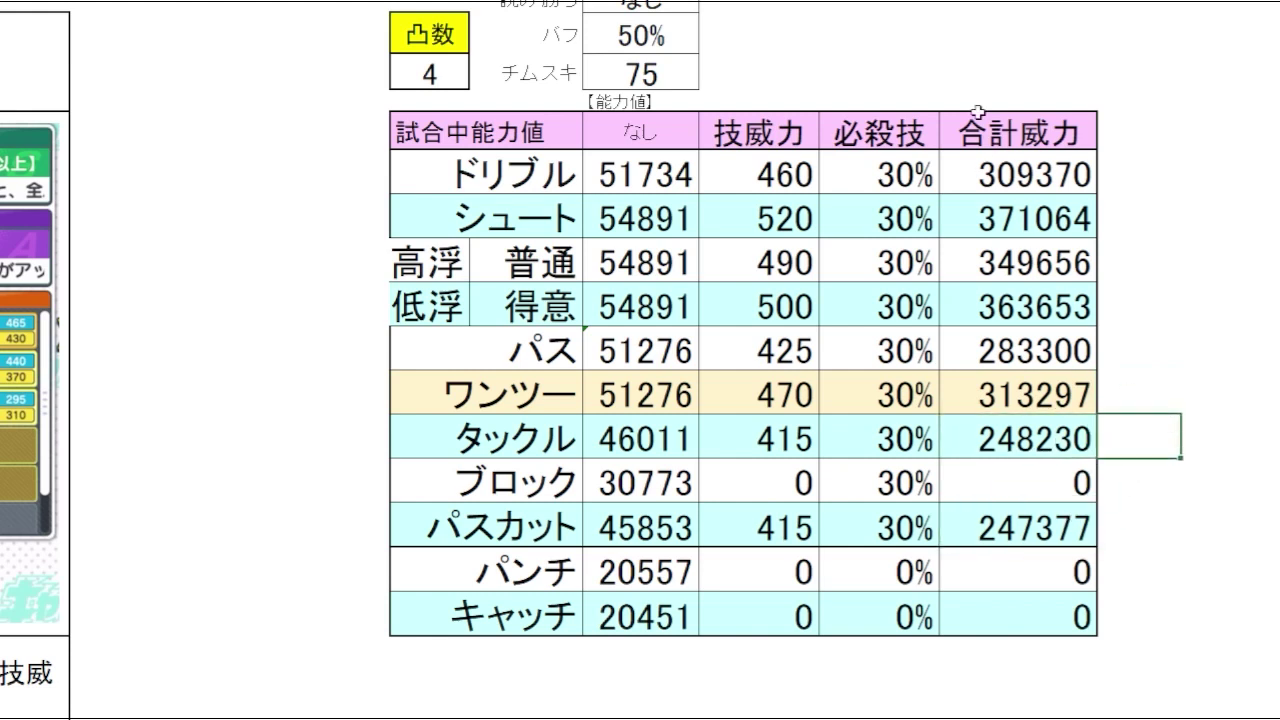
Set the 読み勝ち option to あり and check the 合計威力 of タックル and パスカット at the 30% rate.
{"action": "left_click", "coordinate": [977, 70]}
{"action": "left_click", "coordinate": [699, 8]}
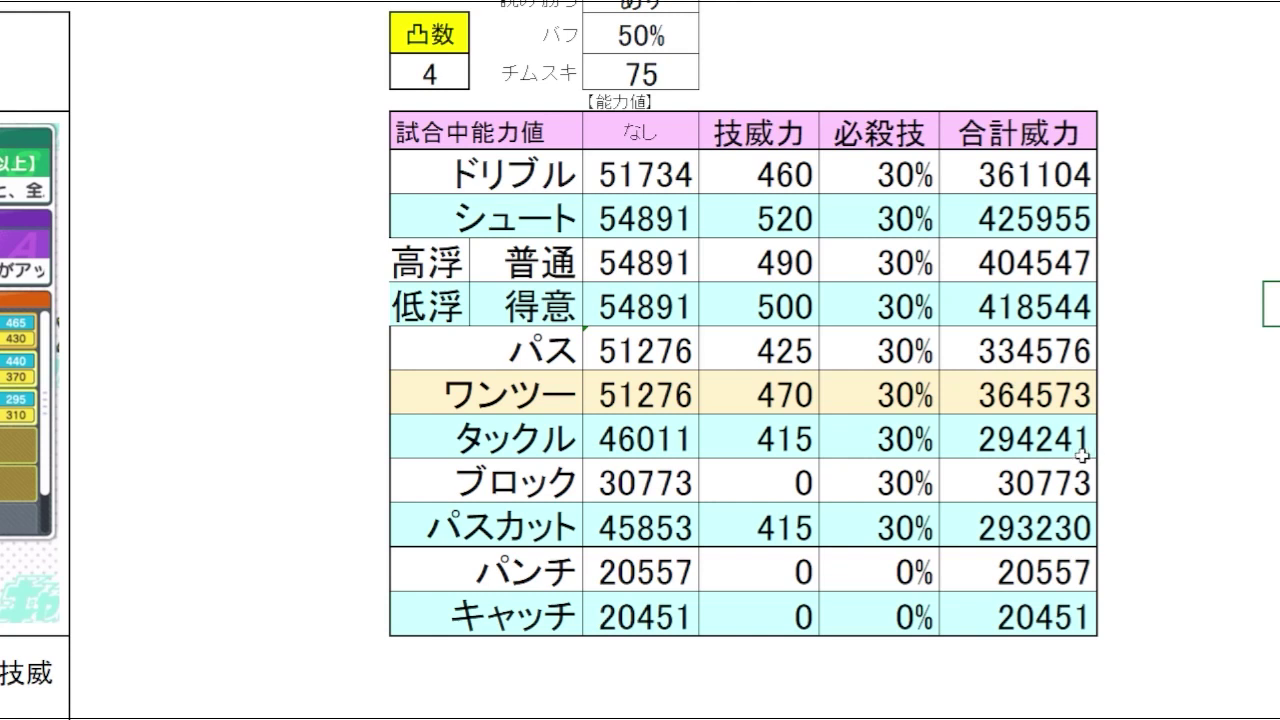
{"action": "left_click", "coordinate": [1072, 450]}
{"action": "left_click", "coordinate": [1192, 445]}
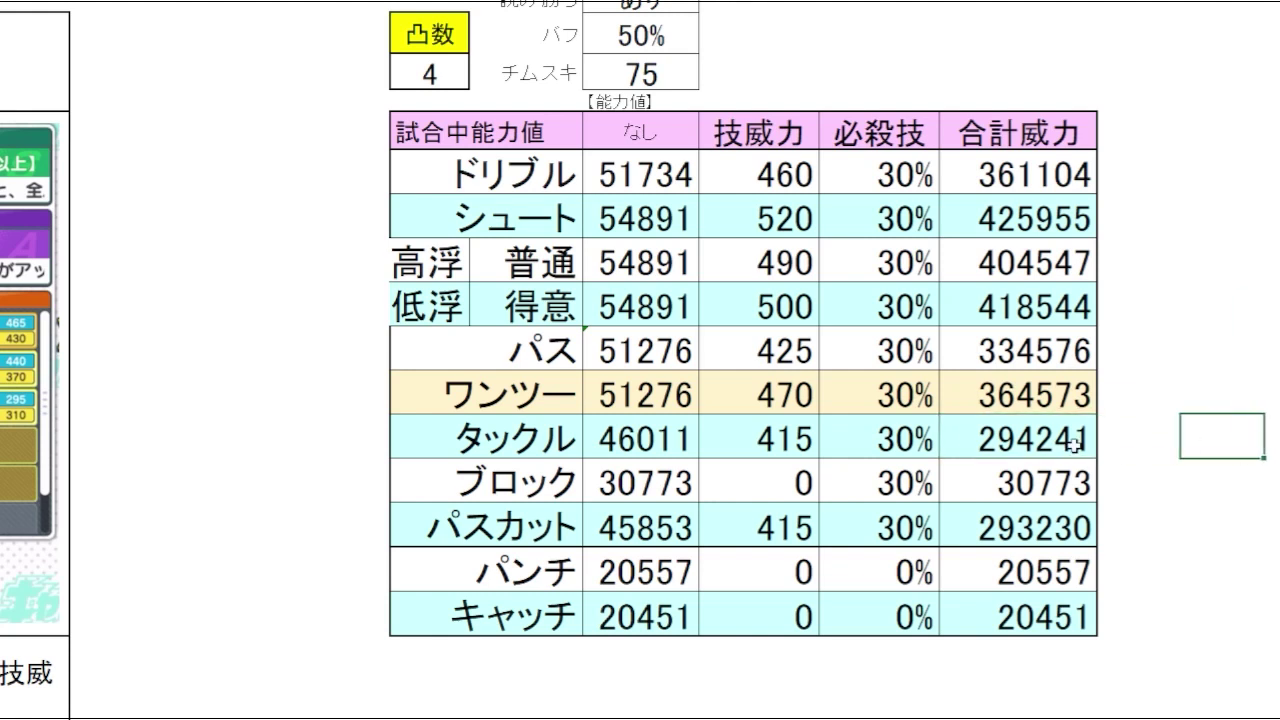
{"action": "left_click", "coordinate": [1075, 444]}
{"action": "left_click", "coordinate": [1057, 541]}
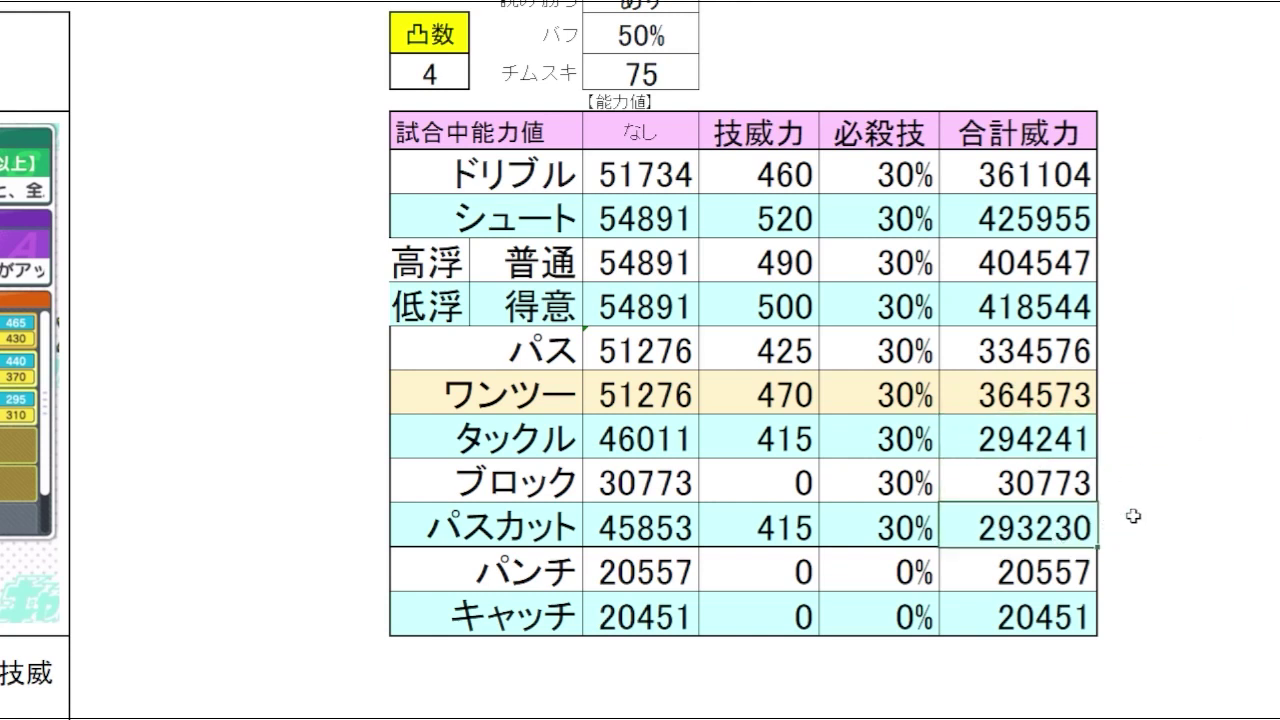
{"action": "left_click", "coordinate": [1187, 521]}
{"action": "left_click", "coordinate": [1074, 441]}
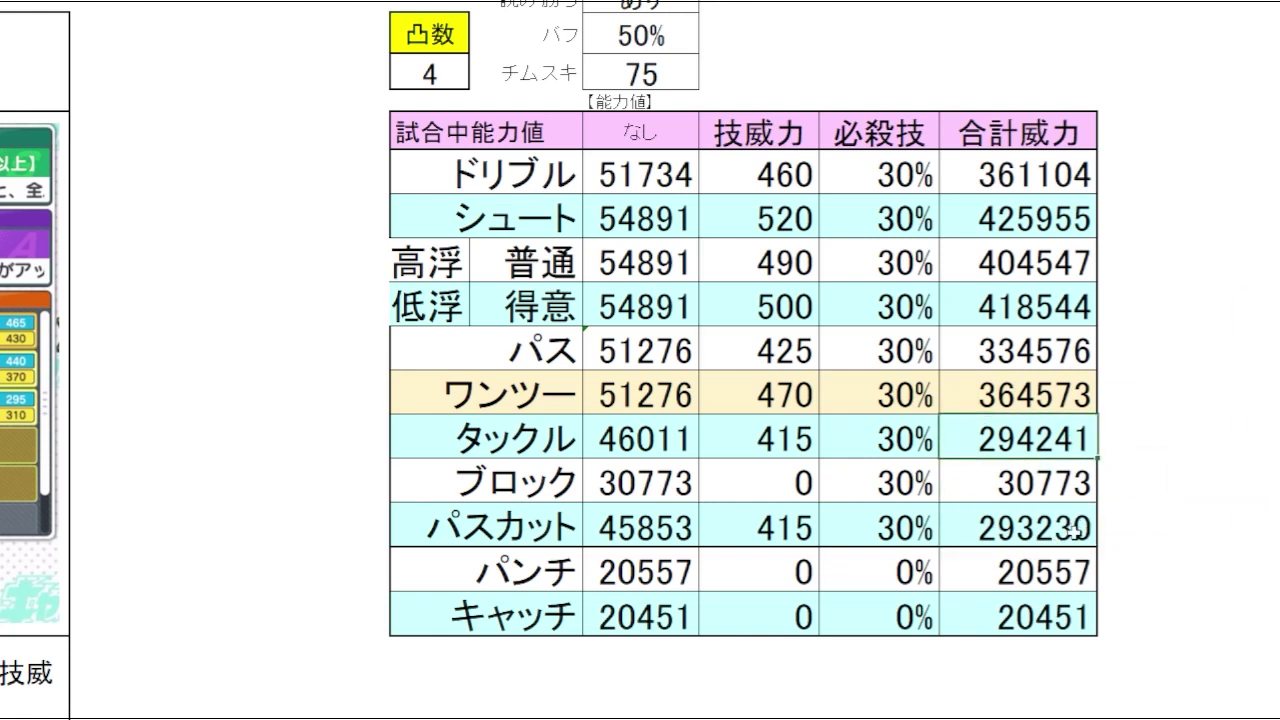
{"action": "left_click", "coordinate": [1075, 532]}
{"action": "left_click", "coordinate": [1146, 525]}
Set 属性有利 to あり and check the 合計威力 values from タックル through パスカット.
{"action": "left_click", "coordinate": [913, 72]}
{"action": "scroll", "coordinate": [846, 54], "scroll_direction": "up", "scroll_amount": 1}
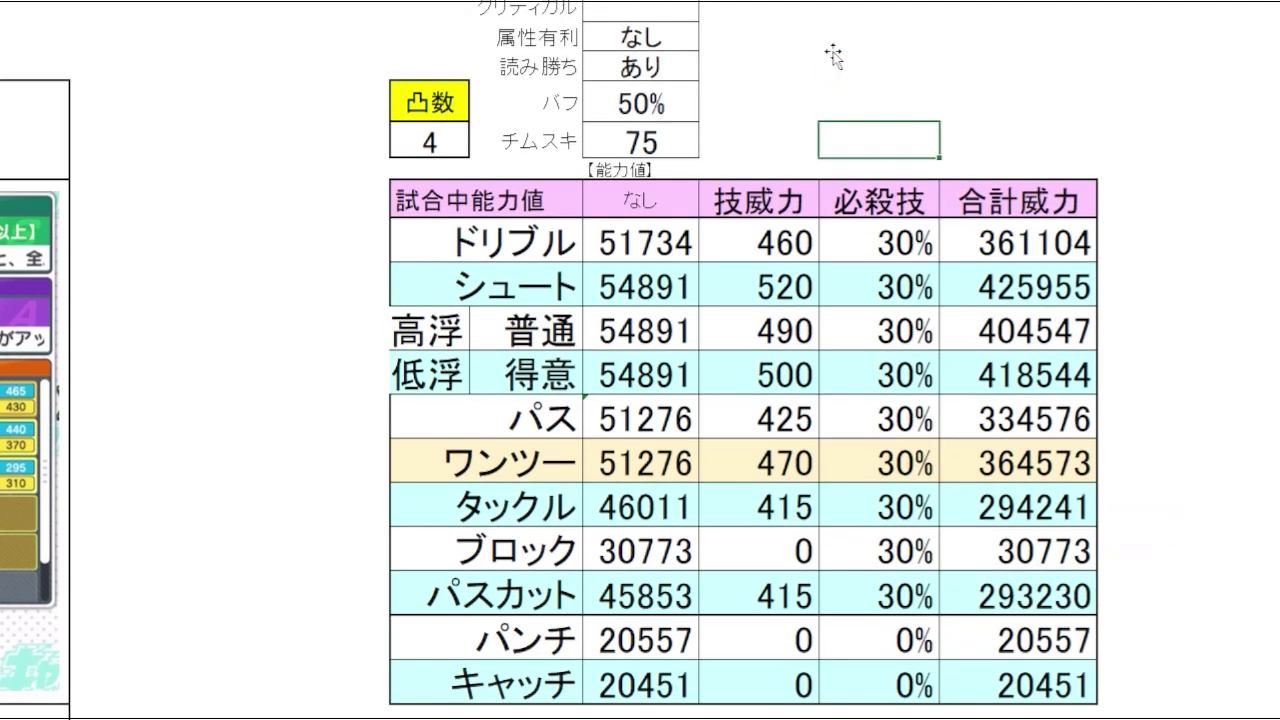
{"action": "left_click", "coordinate": [668, 56]}
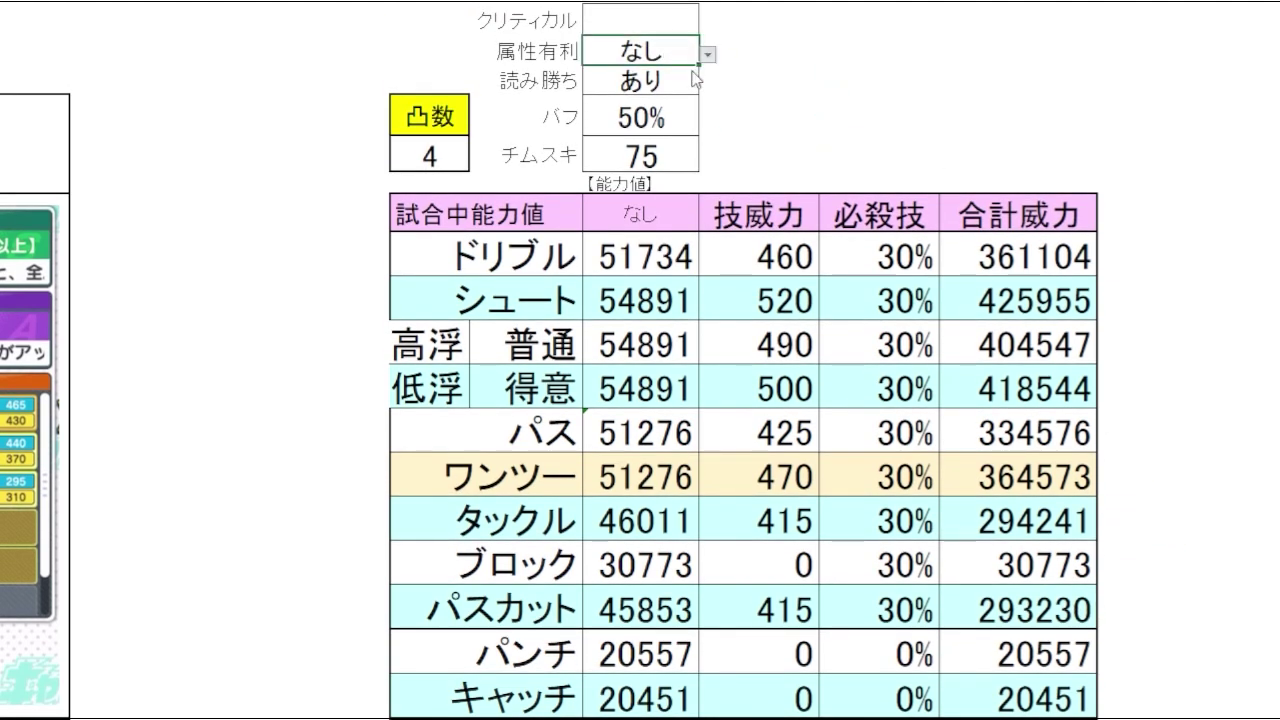
{"action": "left_click", "coordinate": [692, 74]}
{"action": "left_click", "coordinate": [879, 77]}
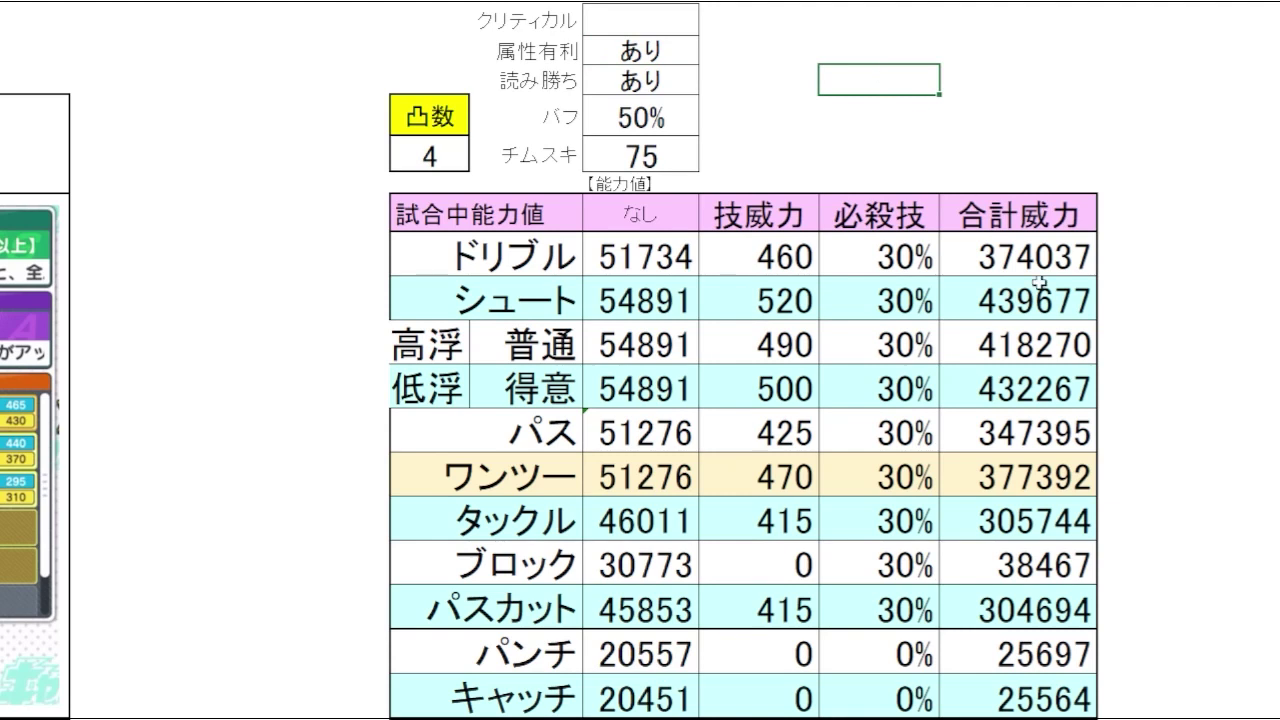
{"action": "left_click_drag", "start_coordinate": [1048, 566], "coordinate": [1052, 610]}
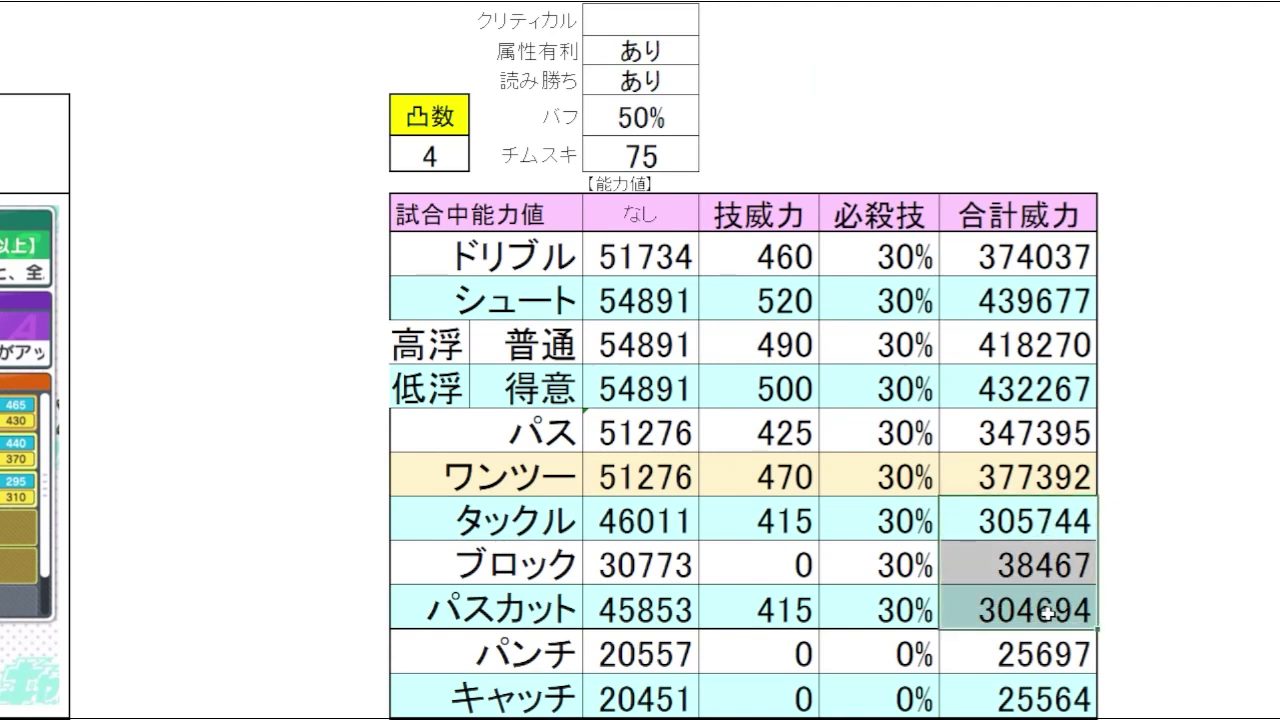
{"action": "left_click", "coordinate": [1140, 612]}
{"action": "left_click", "coordinate": [1065, 616]}
{"action": "left_click", "coordinate": [1046, 519]}
{"action": "left_click", "coordinate": [1121, 514]}
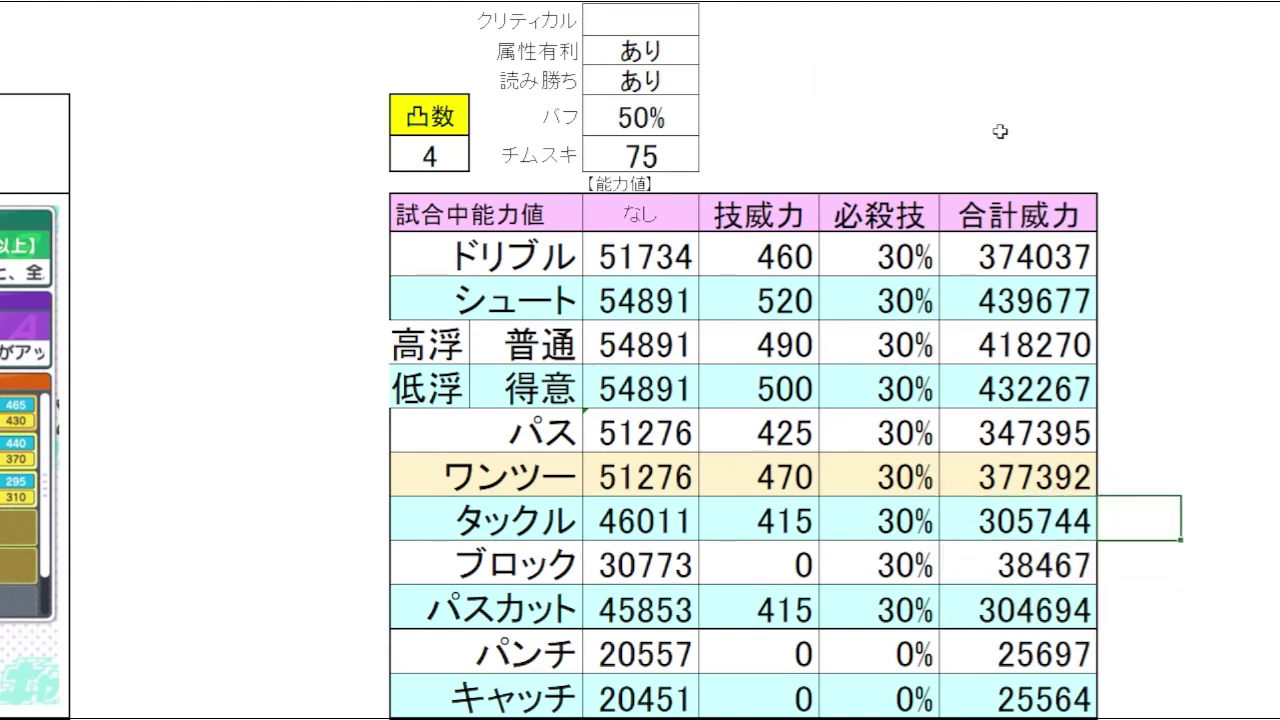
Set the 属性有利 option back to なし.
{"action": "left_click", "coordinate": [1001, 130]}
{"action": "left_click", "coordinate": [690, 54]}
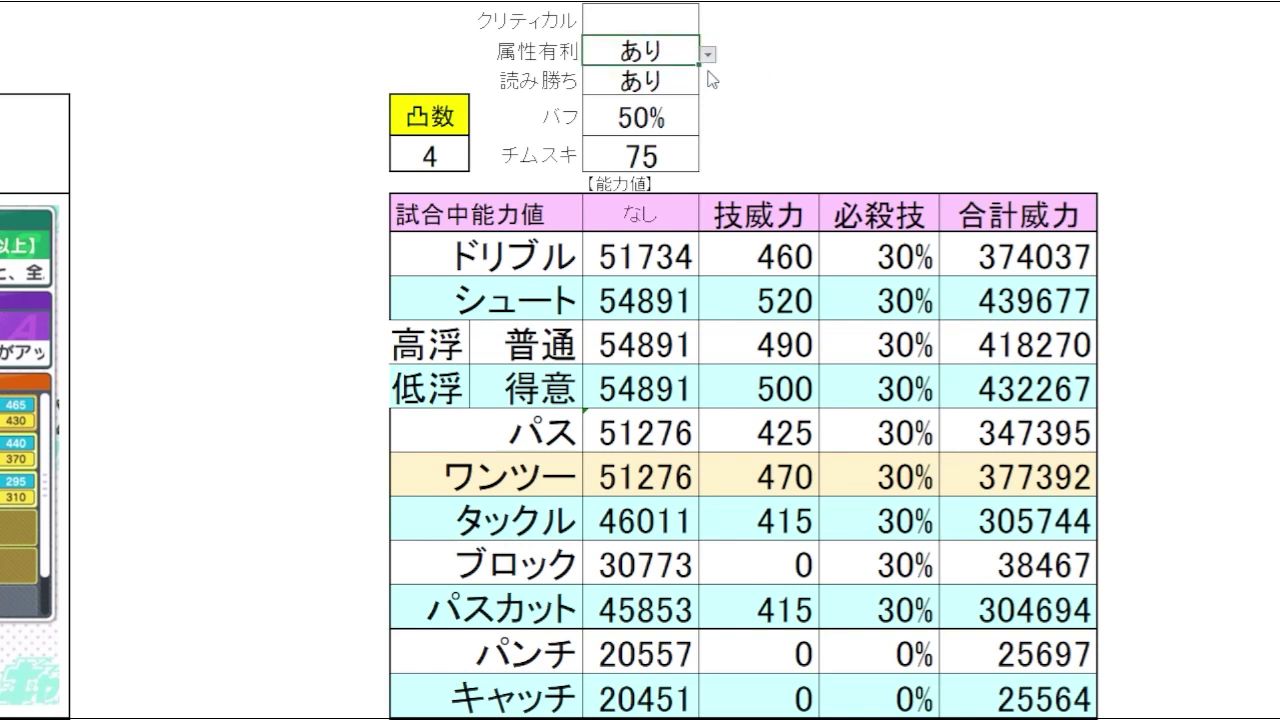
{"action": "left_click", "coordinate": [707, 54]}
{"action": "left_click", "coordinate": [690, 92]}
{"action": "left_click", "coordinate": [857, 108]}
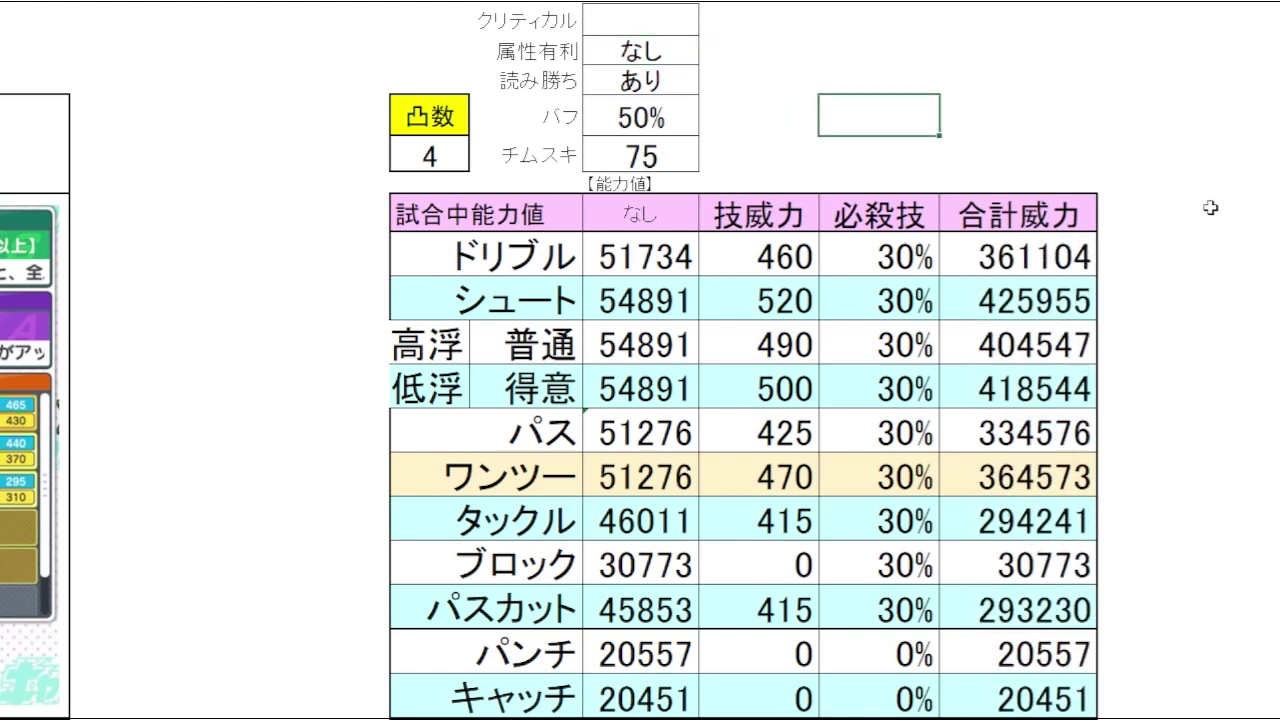
Examine the 合計威力 of タックル and パスカット with 読み勝ち on and 属性有利 off.
{"action": "scroll", "coordinate": [1209, 203], "scroll_direction": "down", "scroll_amount": 1}
{"action": "left_click", "coordinate": [1223, 517]}
{"action": "left_click", "coordinate": [1052, 523]}
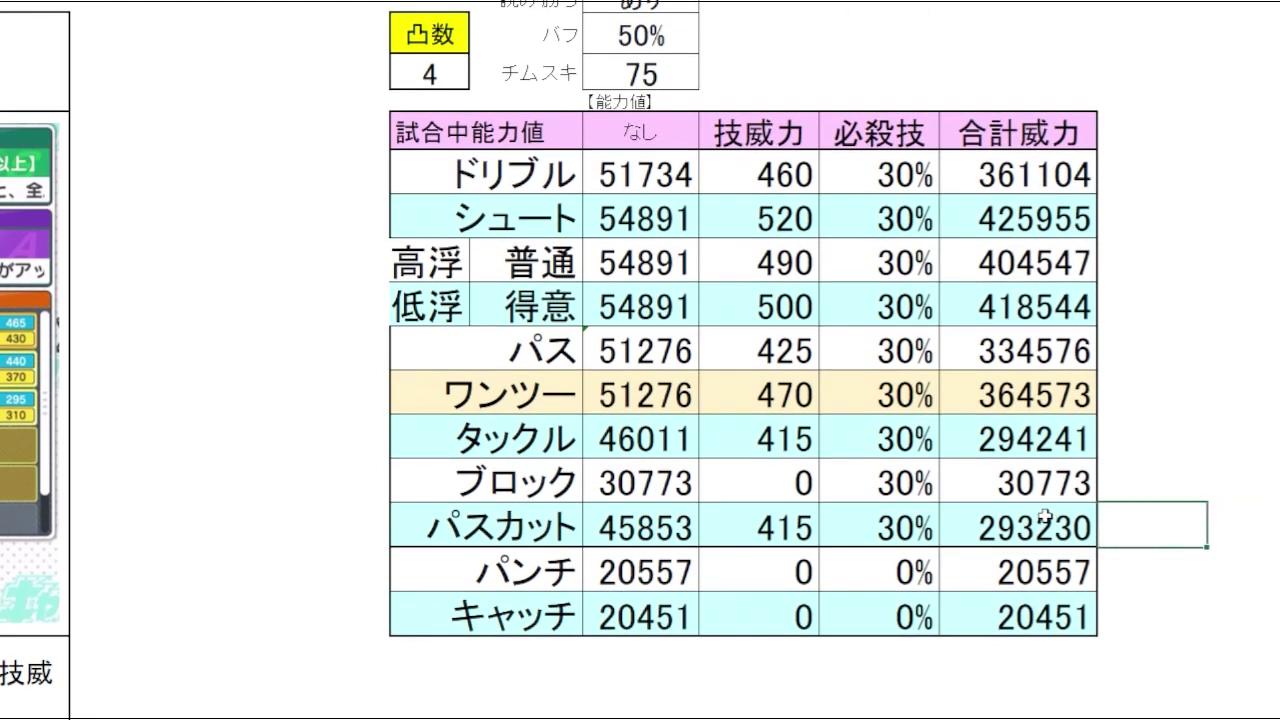
{"action": "left_click", "coordinate": [1066, 440]}
{"action": "left_click", "coordinate": [1216, 436]}
{"action": "left_click", "coordinate": [1146, 443]}
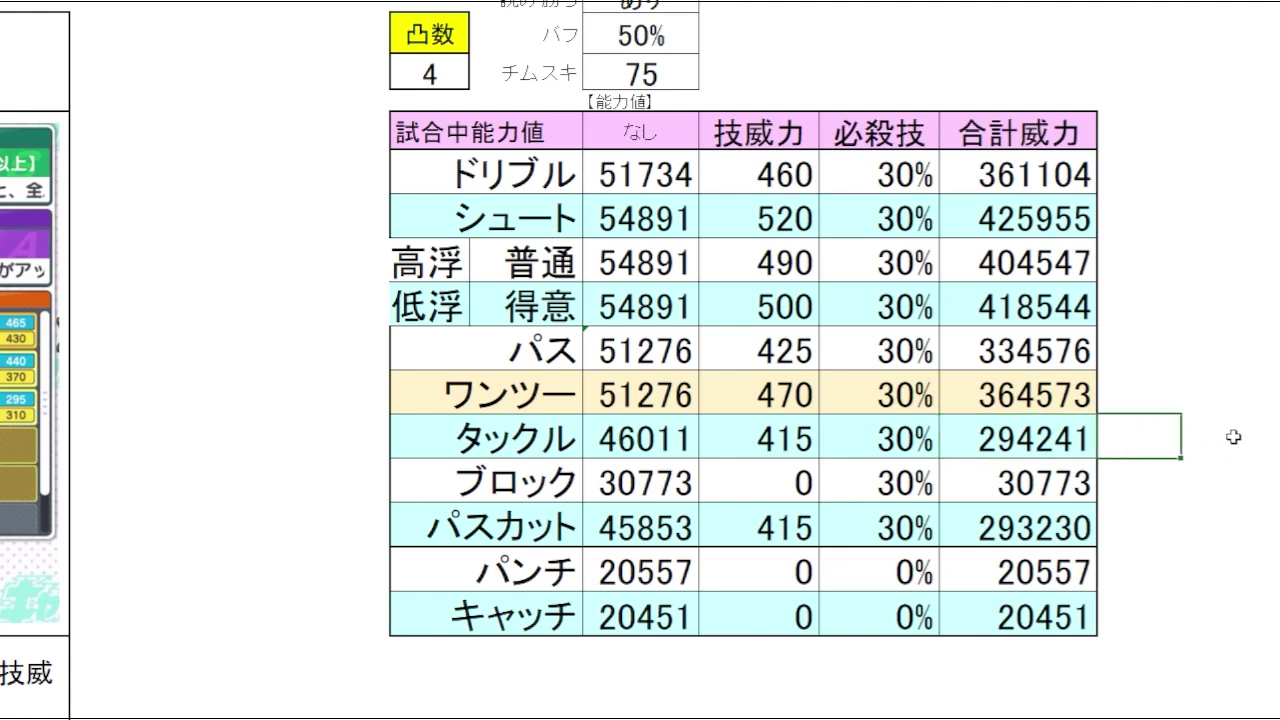
{"action": "left_click", "coordinate": [1233, 436]}
{"action": "left_click", "coordinate": [1066, 440]}
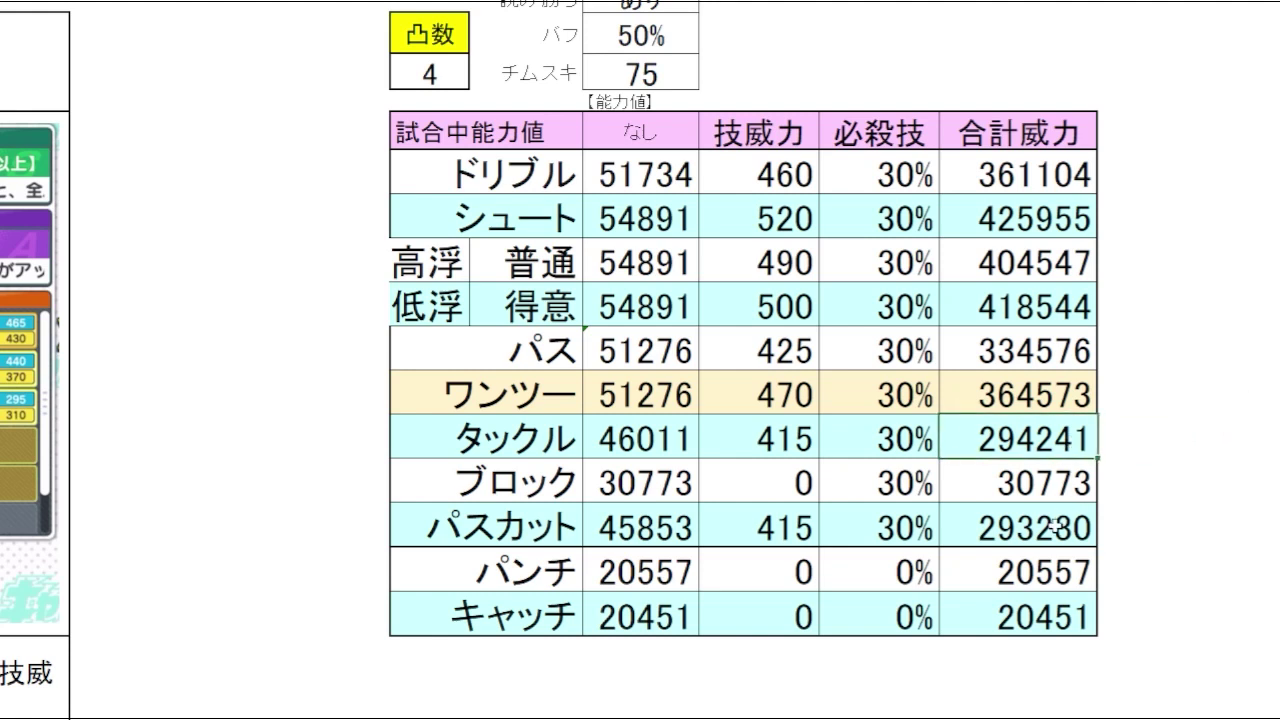
{"action": "key", "text": "Return"}
{"action": "left_click", "coordinate": [1200, 440]}
Return the 読み勝ち option to なし with the 必殺技 rates kept at 30%.
{"action": "left_click", "coordinate": [846, 48]}
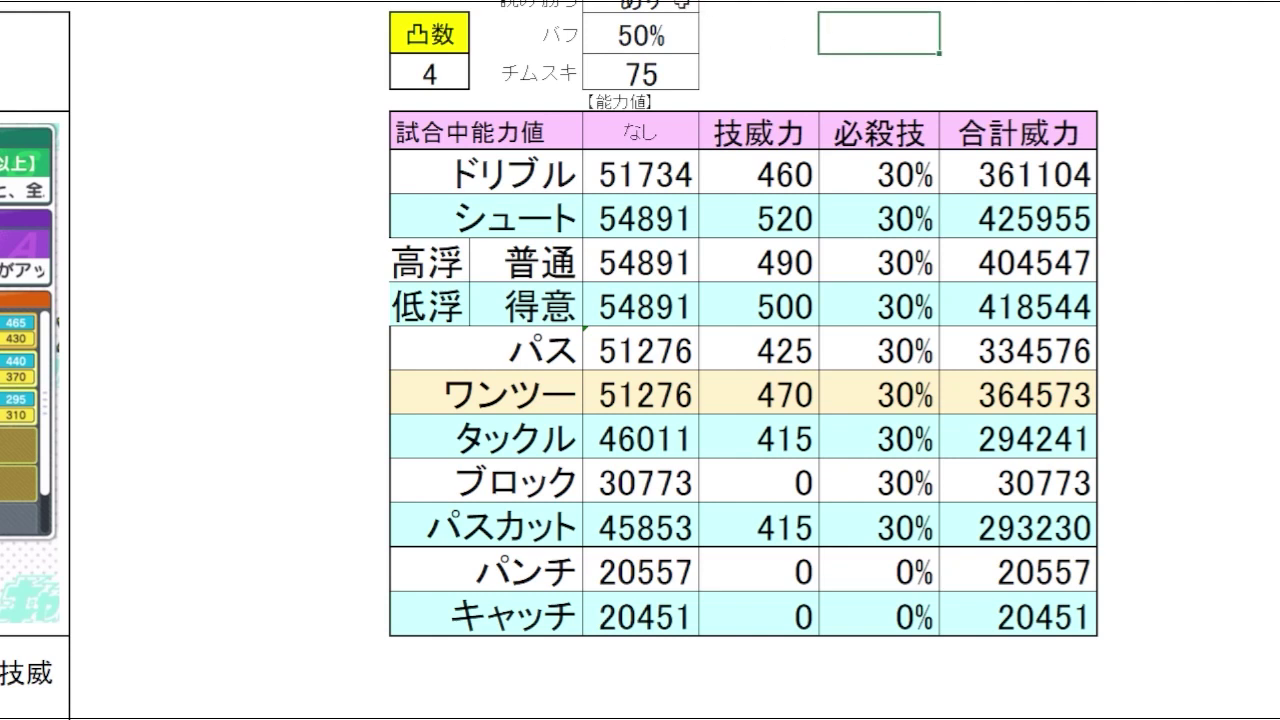
{"action": "left_click", "coordinate": [684, 5]}
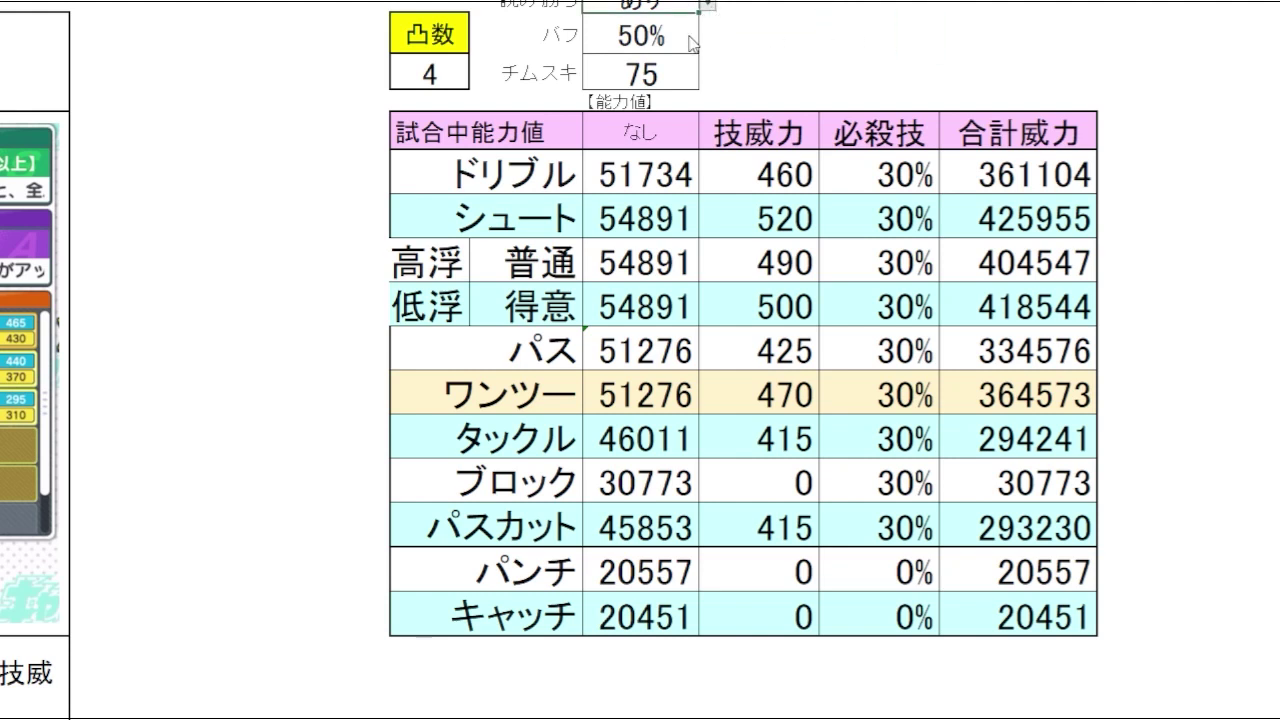
{"action": "left_click", "coordinate": [689, 36]}
{"action": "left_click", "coordinate": [880, 35]}
{"action": "left_click", "coordinate": [1270, 392]}
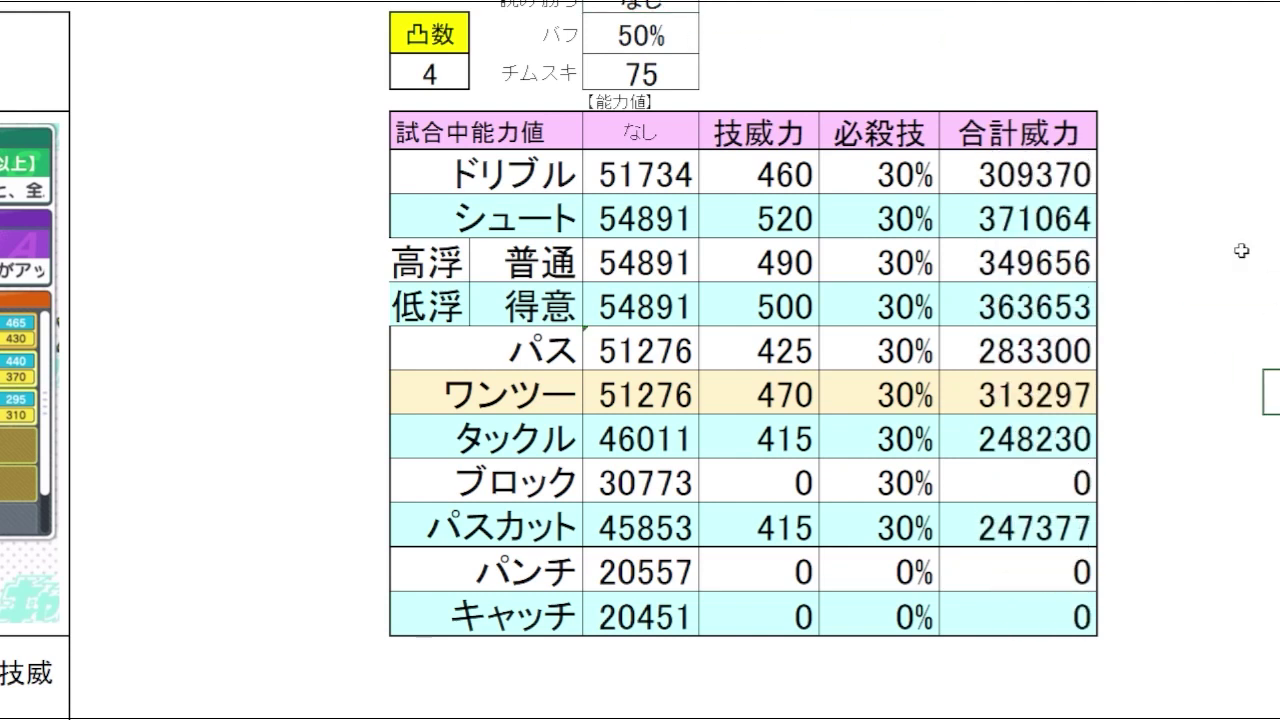
Review the 低浮 得意 row from its 技威力 to its 合計威力.
{"action": "left_click", "coordinate": [1236, 228]}
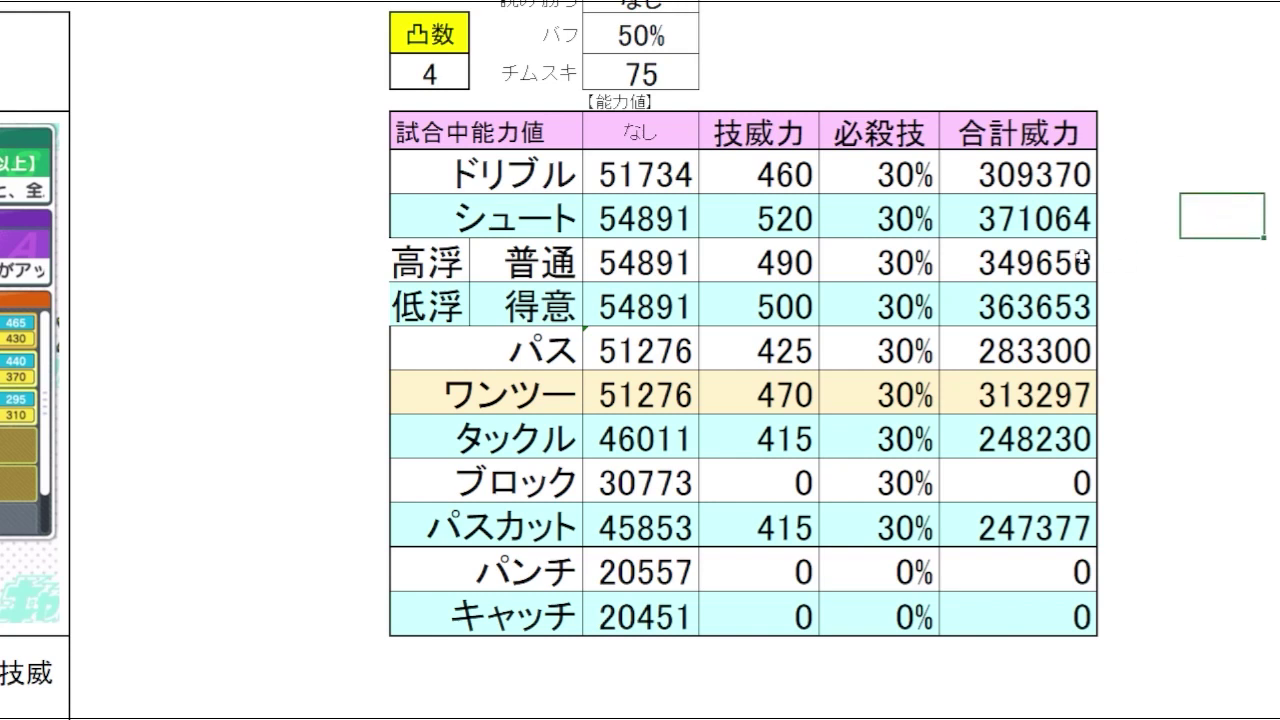
{"action": "left_click_drag", "start_coordinate": [538, 296], "coordinate": [1035, 310]}
{"action": "left_click", "coordinate": [1186, 312]}
{"action": "left_click", "coordinate": [815, 310]}
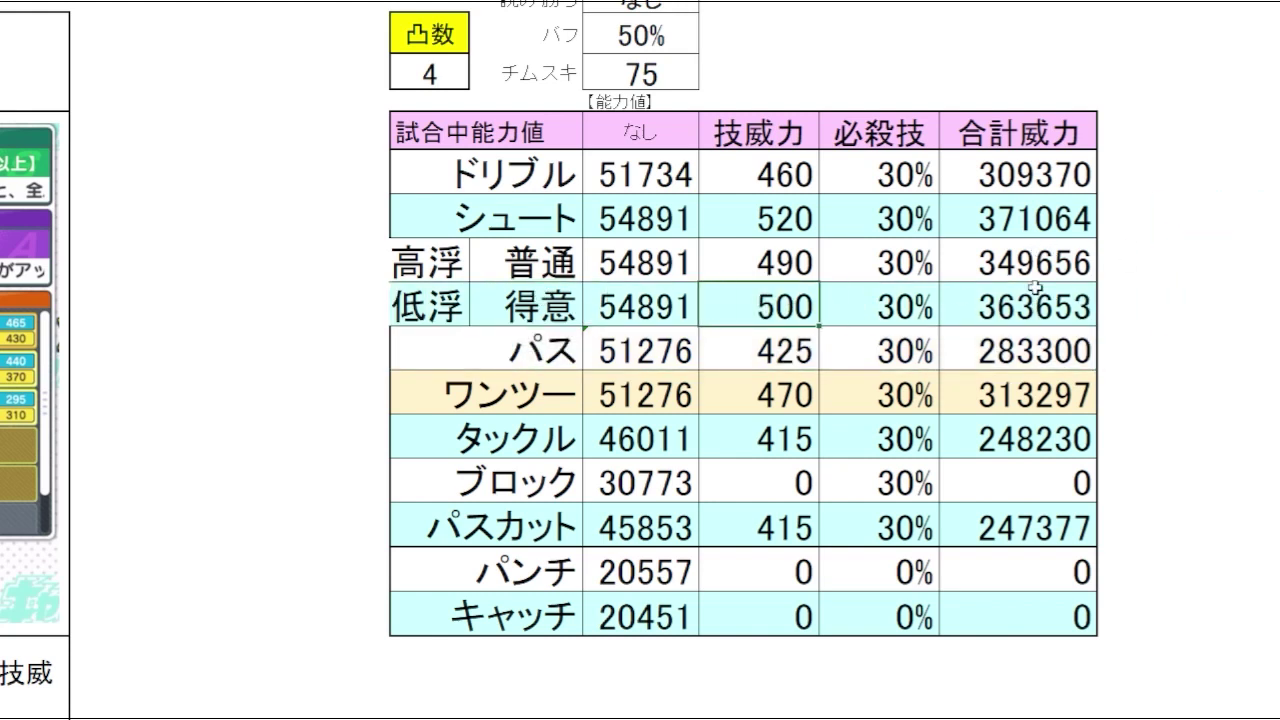
{"action": "left_click", "coordinate": [1136, 258]}
{"action": "left_click", "coordinate": [1142, 257]}
Examine シュート's 技威力 and 合計威力 at the 30% rate.
{"action": "left_click", "coordinate": [886, 232]}
{"action": "left_click", "coordinate": [806, 222]}
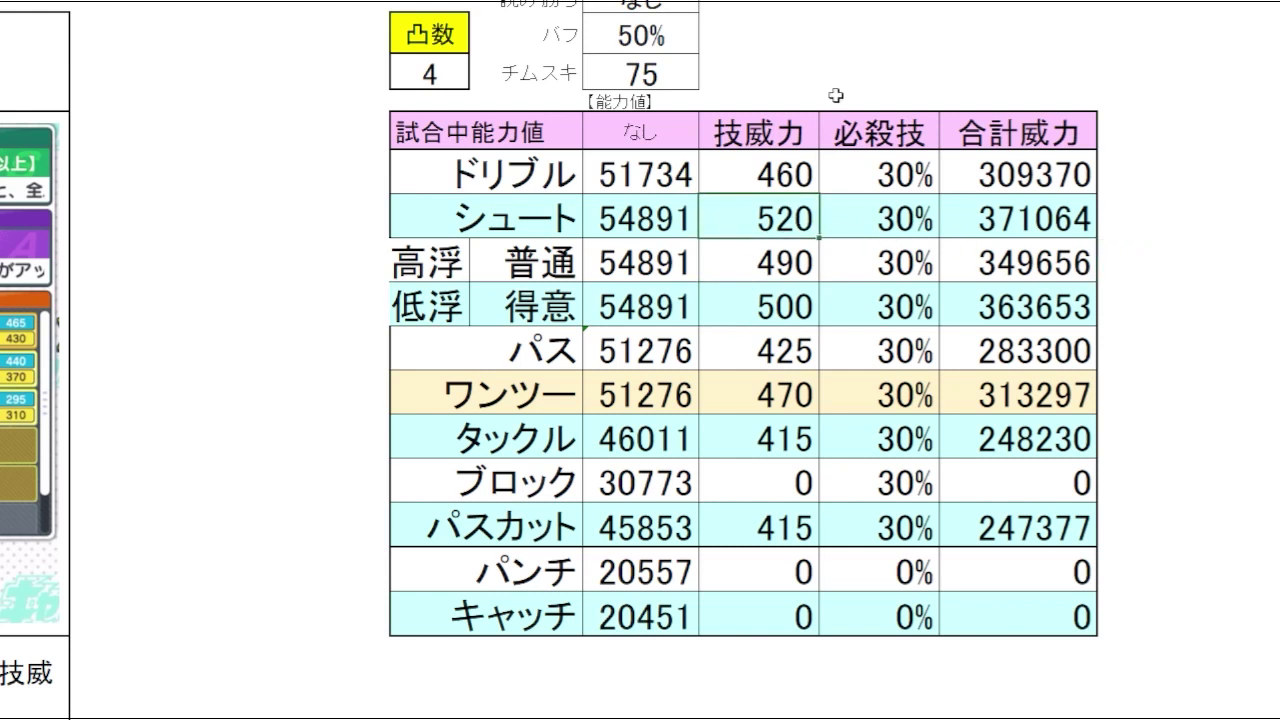
{"action": "left_click", "coordinate": [1188, 210]}
{"action": "left_click", "coordinate": [1040, 220]}
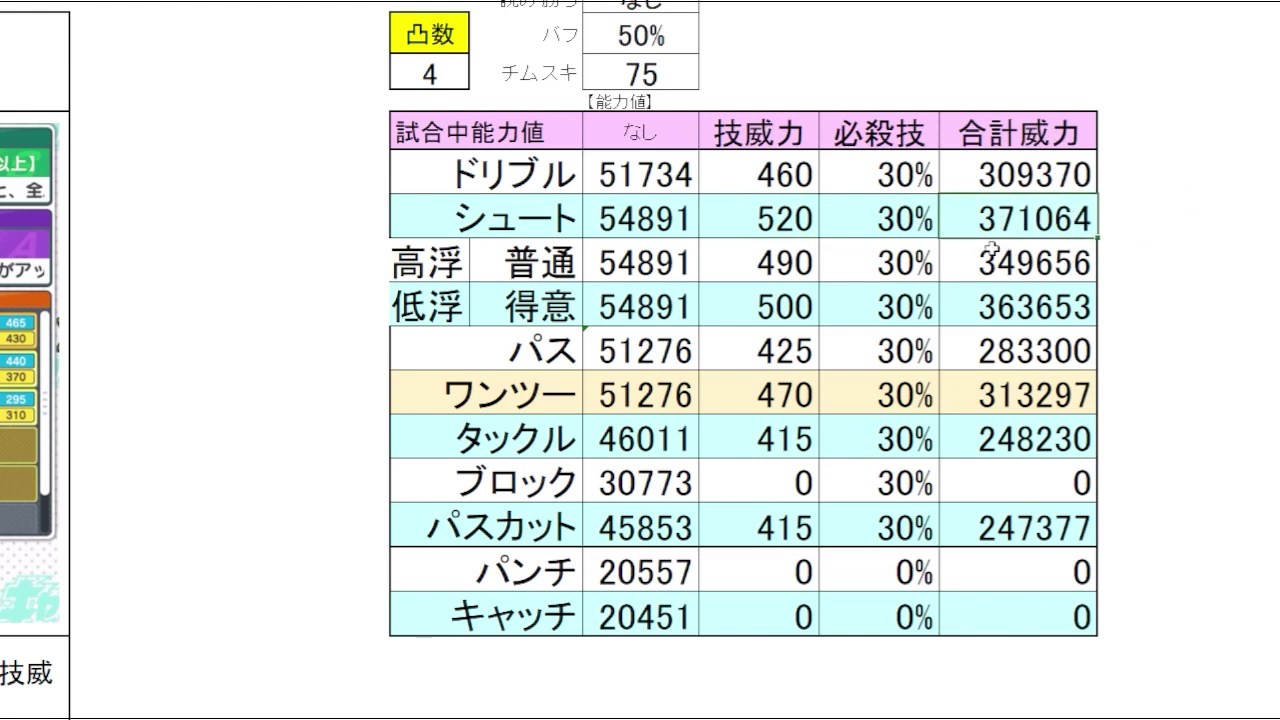
{"action": "left_click", "coordinate": [1197, 214]}
{"action": "left_click", "coordinate": [1074, 228]}
{"action": "left_click", "coordinate": [1165, 209]}
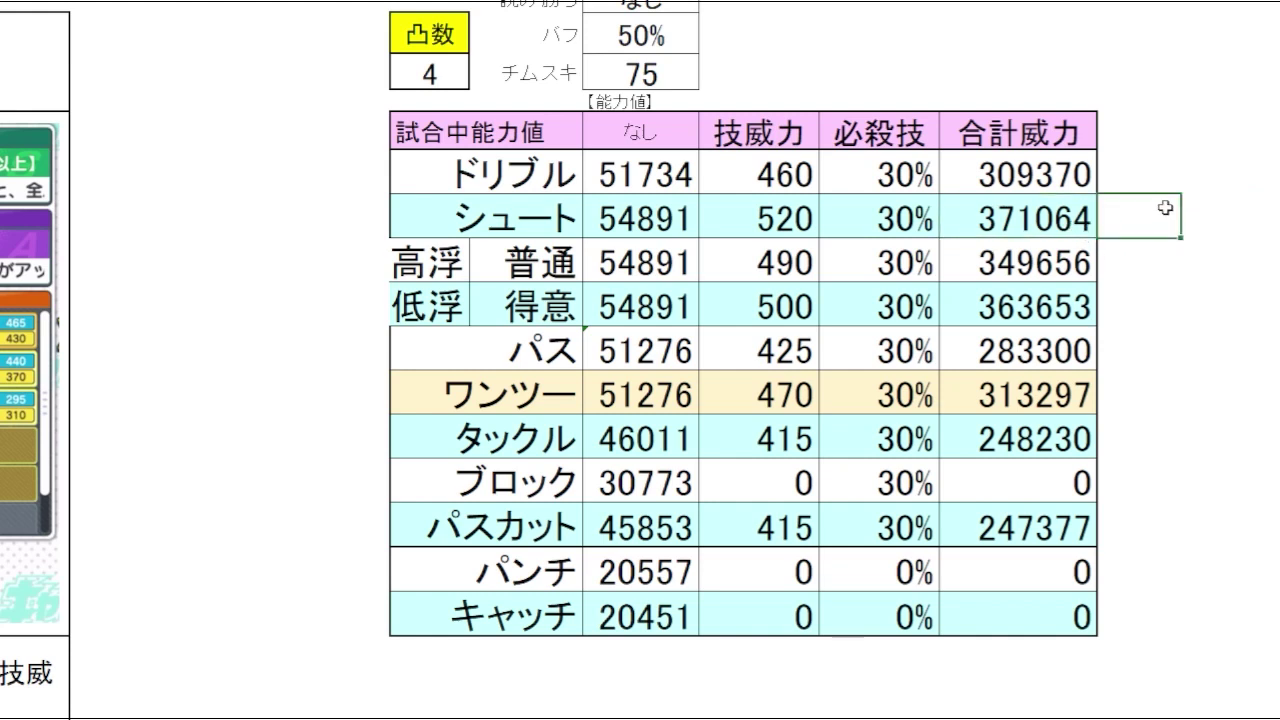
{"action": "left_click", "coordinate": [1030, 213]}
{"action": "left_click", "coordinate": [1189, 217]}
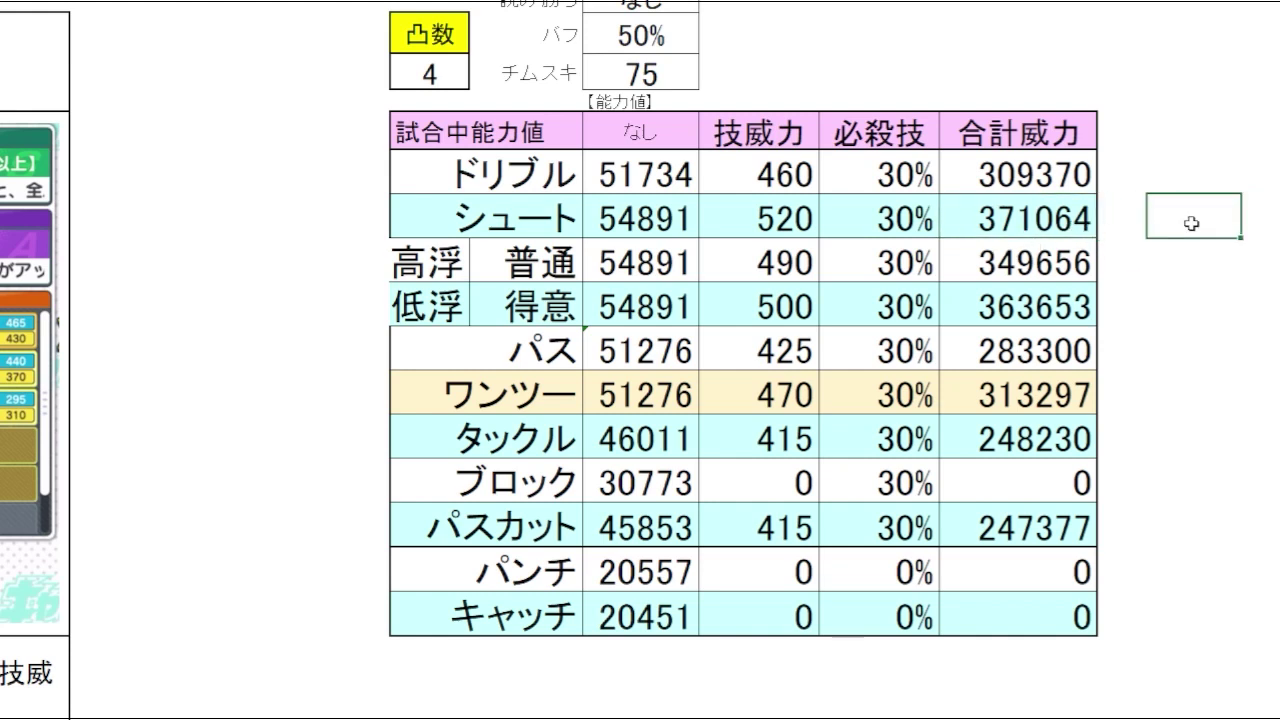
Set the シュート row's 必殺技 rate to 15% and check its 合計威力.
{"action": "left_click", "coordinate": [1212, 216]}
{"action": "left_click", "coordinate": [895, 210]}
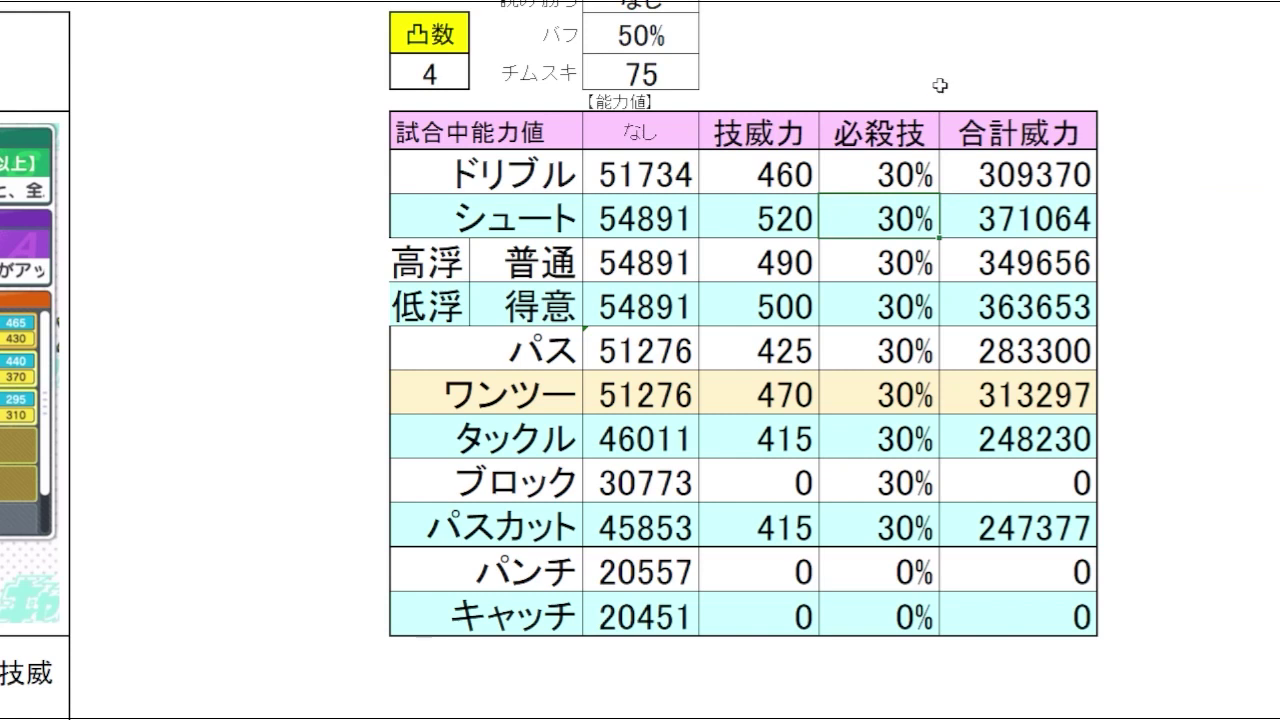
{"action": "type", "text": "15"}
{"action": "key", "text": "Return"}
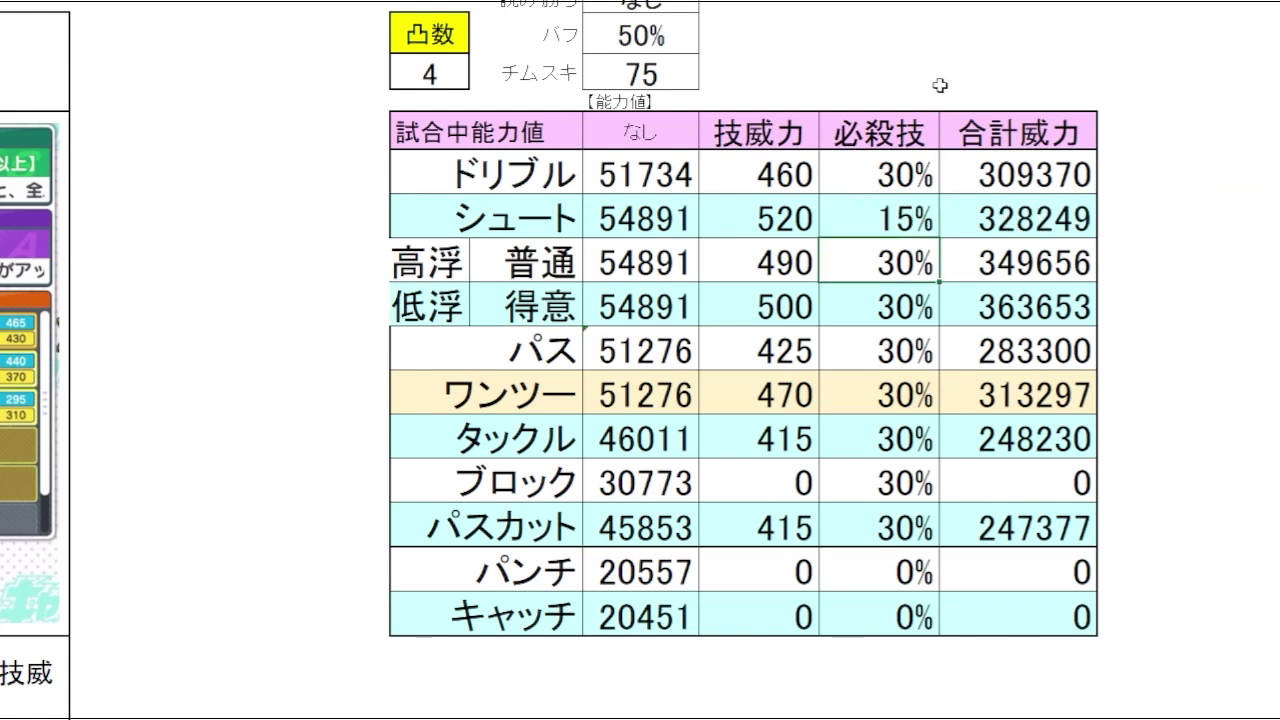
{"action": "key", "text": "Up"}
{"action": "key", "text": "Right"}
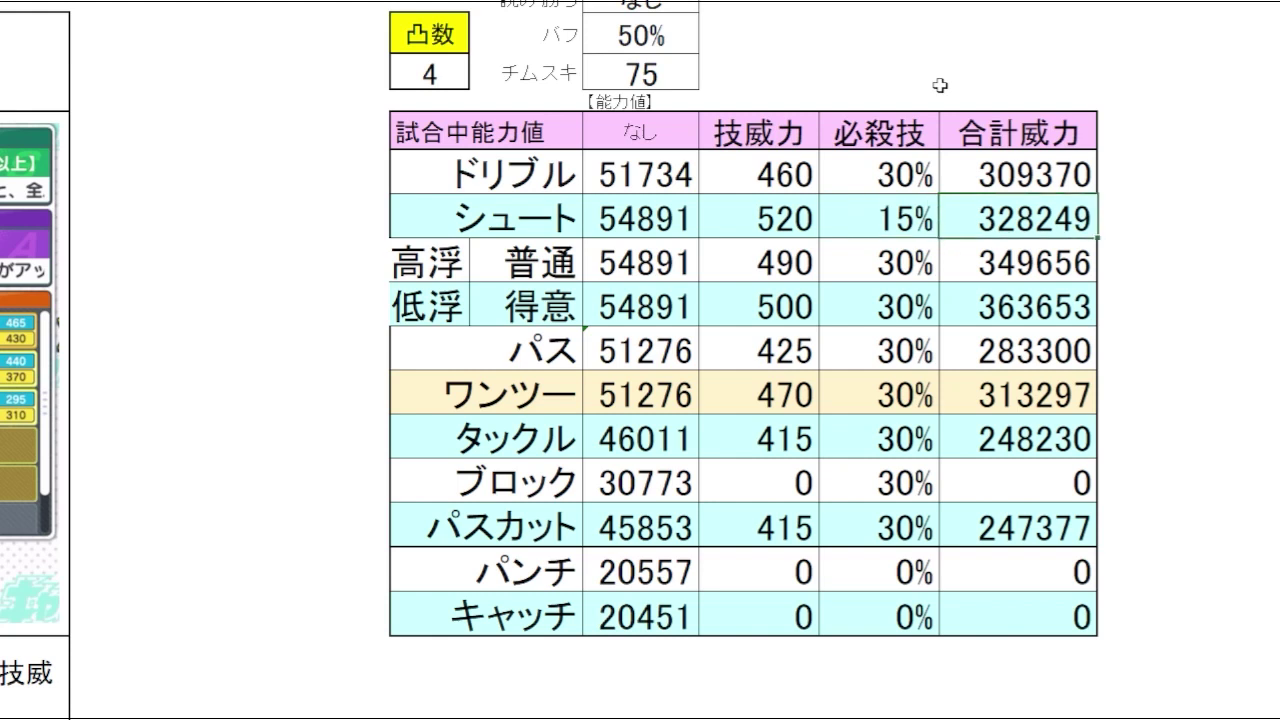
Examine シュート's 必殺技 rate alongside its 合計威力.
{"action": "key", "text": "Left"}
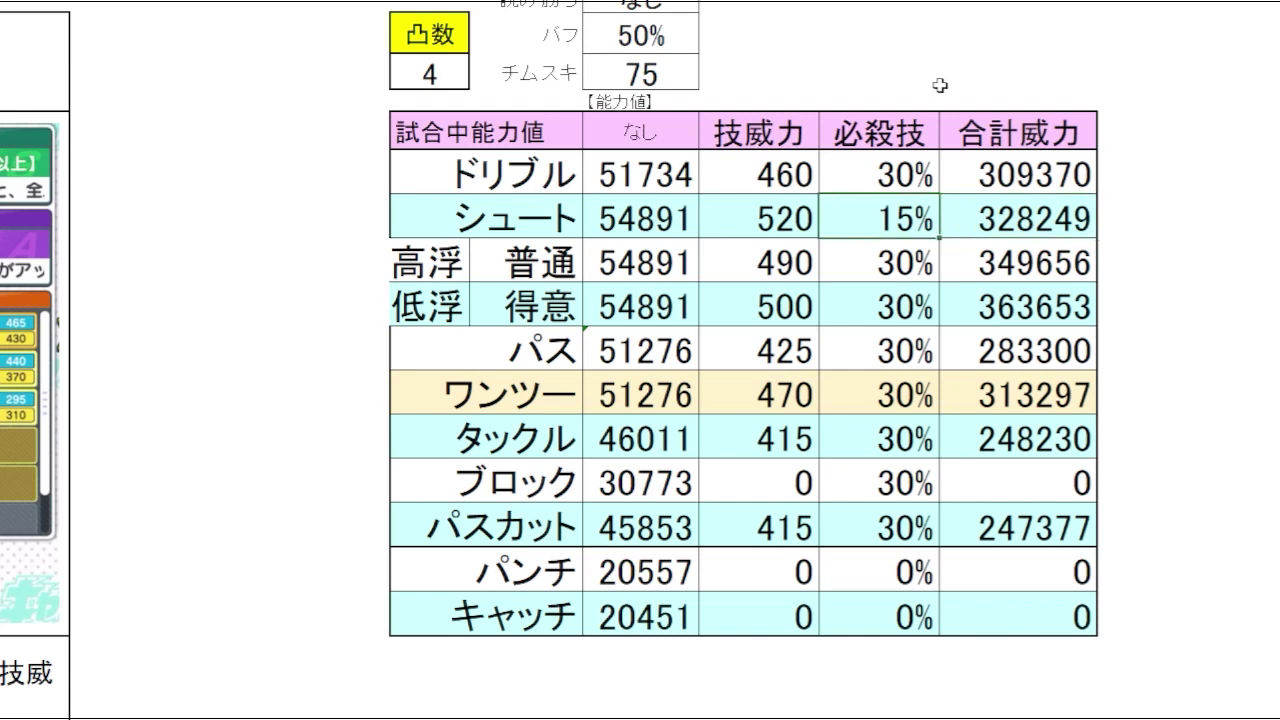
{"action": "key", "text": "Right"}
{"action": "key", "text": "Left"}
{"action": "key", "text": "Right"}
{"action": "key", "text": "Left"}
{"action": "key", "text": "Right"}
{"action": "key", "text": "Left"}
{"action": "key", "text": "Right"}
{"action": "key", "text": "Left"}
{"action": "key", "text": "Right"}
{"action": "key", "text": "Left"}
Set シュート's 必殺技 rate back to 30% and review the row from its 技威力 to its 合計威力.
{"action": "type", "text": "30"}
{"action": "left_click", "coordinate": [1215, 215]}
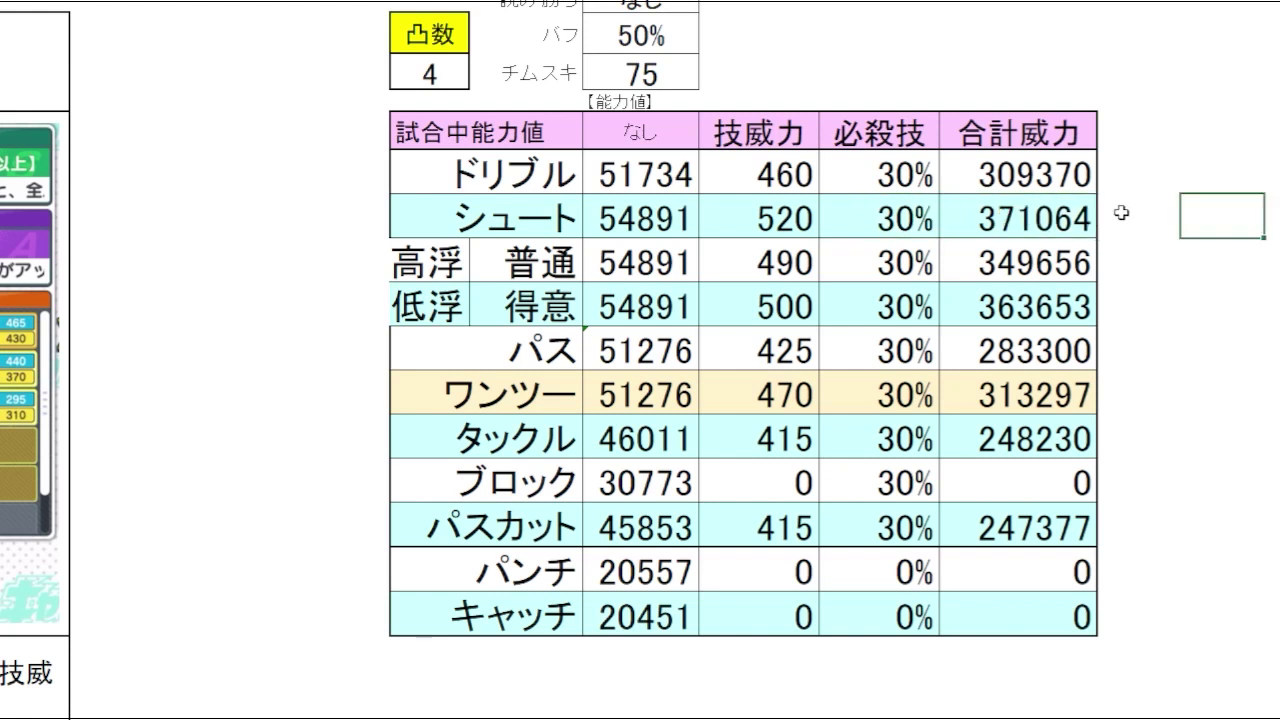
{"action": "left_click", "coordinate": [1024, 218]}
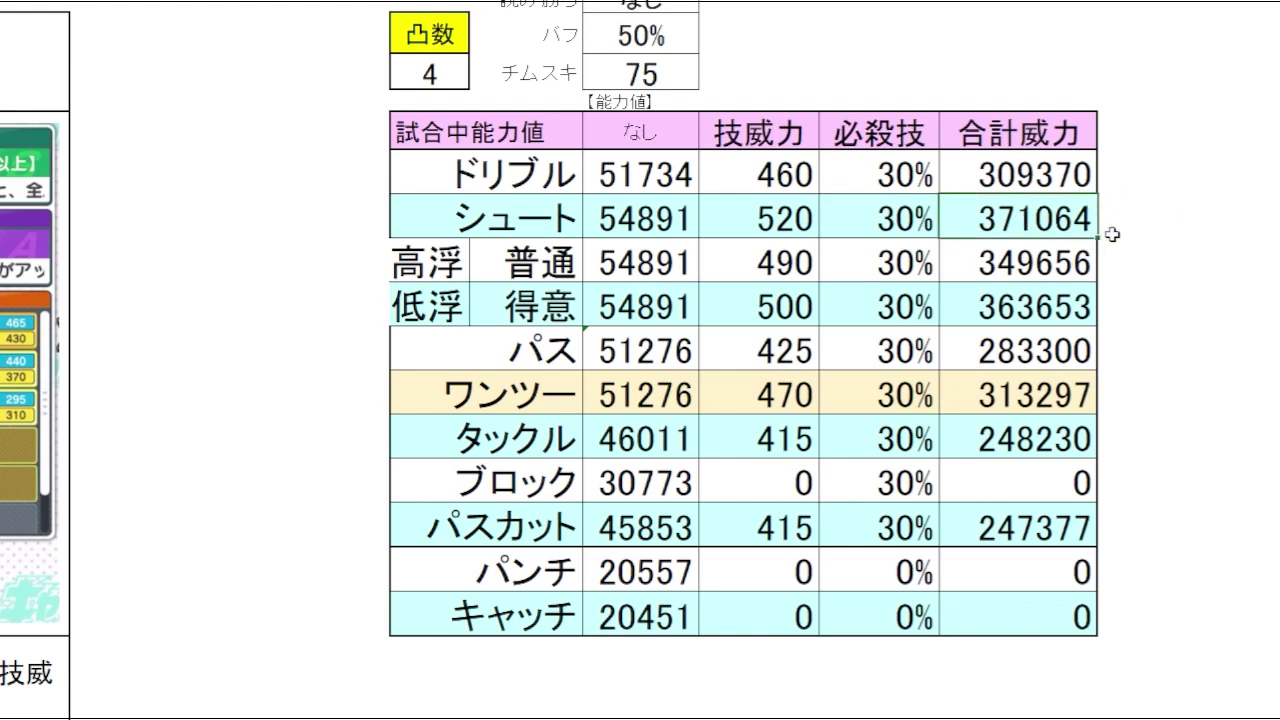
{"action": "left_click_drag", "start_coordinate": [810, 222], "coordinate": [998, 218]}
{"action": "left_click", "coordinate": [1020, 224]}
Review the 技威力, 必殺技 rate and 合計威力 across the シュート, 高浮 and 低浮 rows.
{"action": "left_click", "coordinate": [1060, 265]}
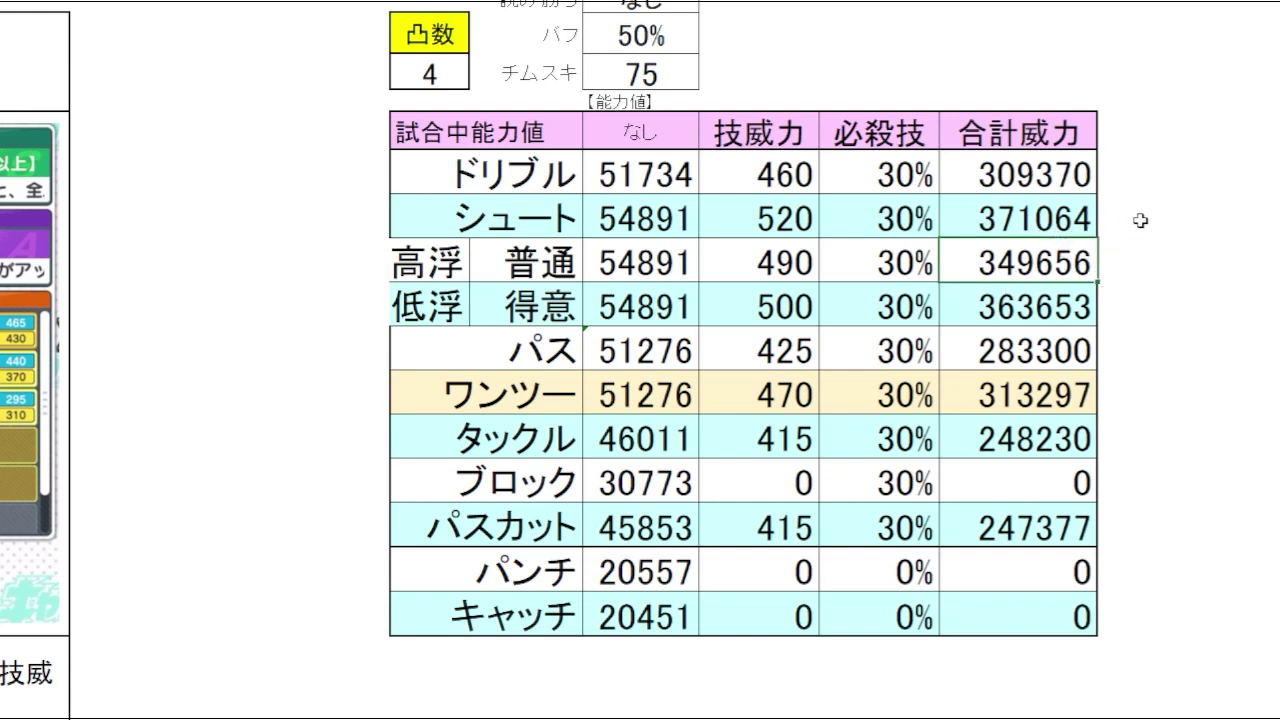
{"action": "left_click", "coordinate": [1195, 263]}
{"action": "left_click", "coordinate": [1200, 222]}
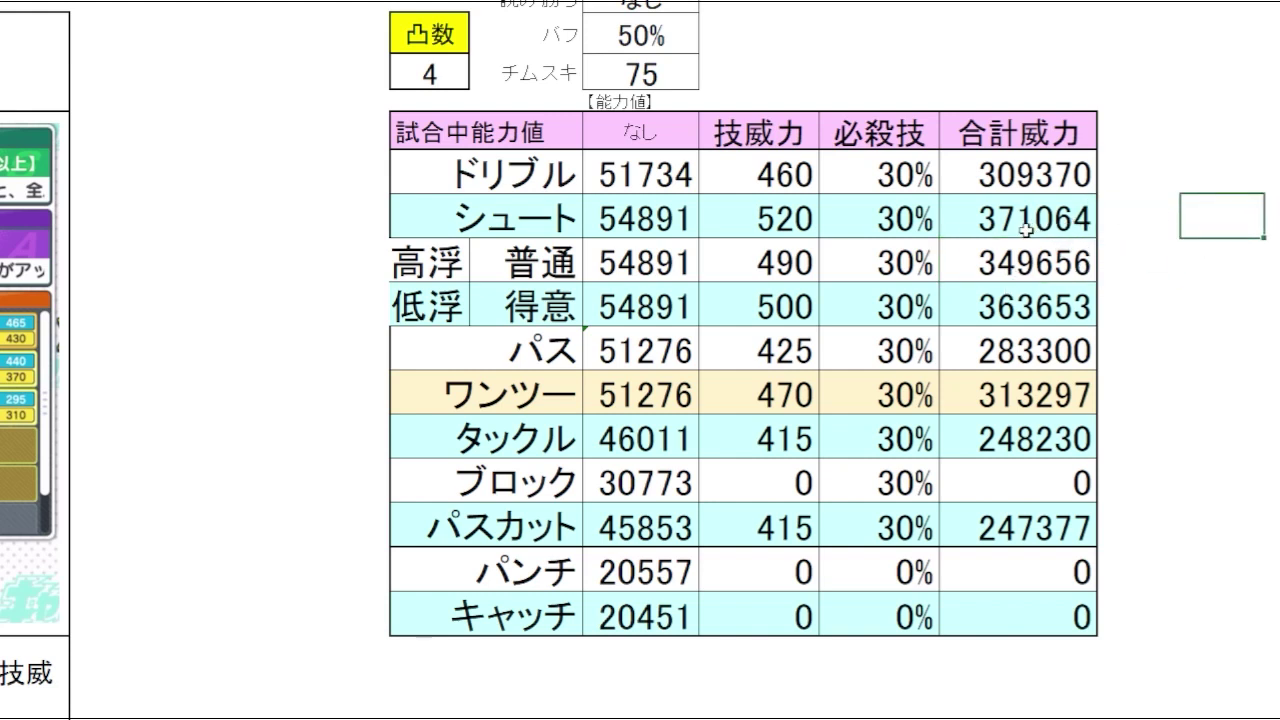
{"action": "left_click_drag", "start_coordinate": [1026, 230], "coordinate": [765, 310]}
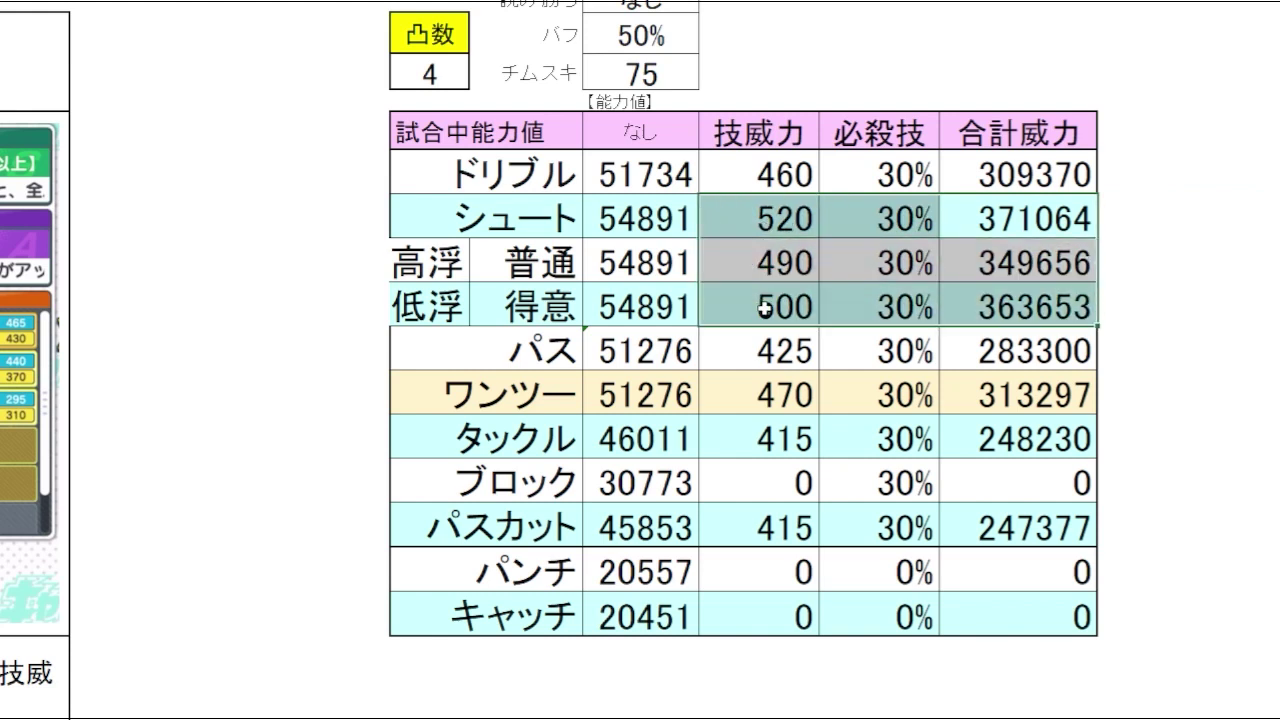
{"action": "left_click", "coordinate": [1183, 266]}
{"action": "left_click_drag", "start_coordinate": [1183, 266], "coordinate": [1186, 365]}
{"action": "left_click", "coordinate": [1185, 215]}
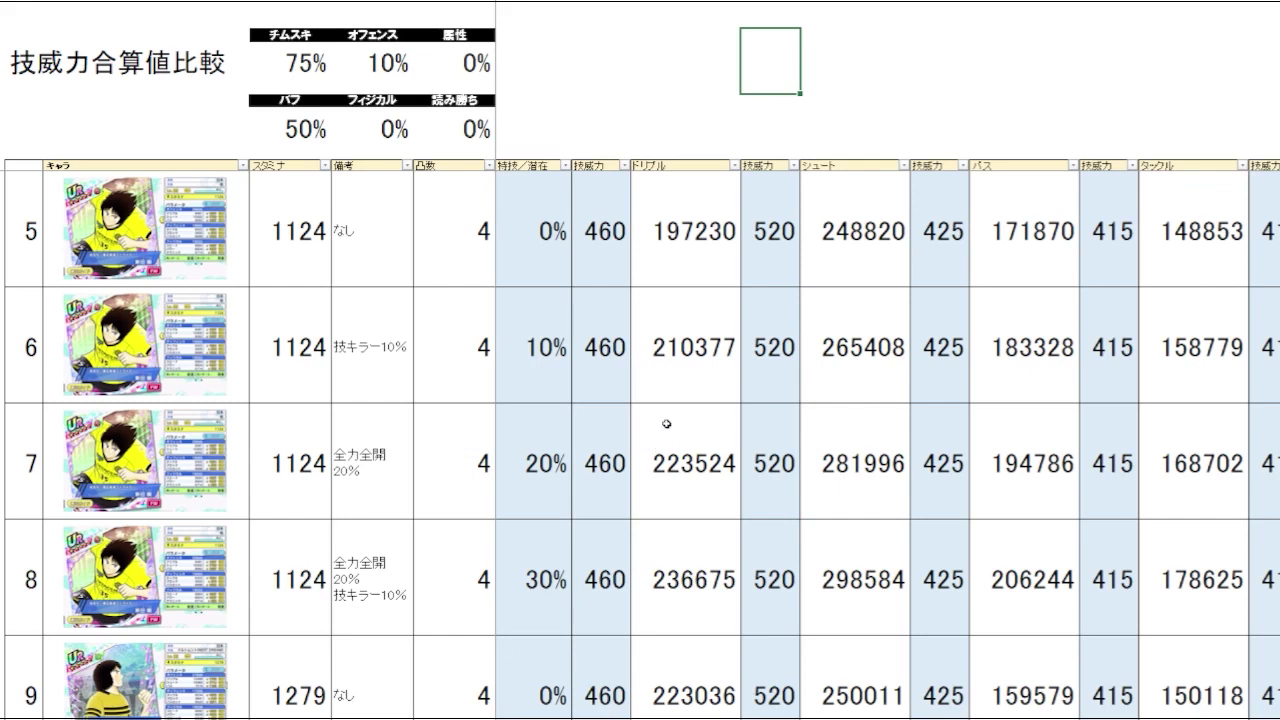
Sort the 技威力合算値比較 table by ドリブル in descending order.
{"action": "left_click", "coordinate": [667, 424]}
{"action": "left_click", "coordinate": [700, 16]}
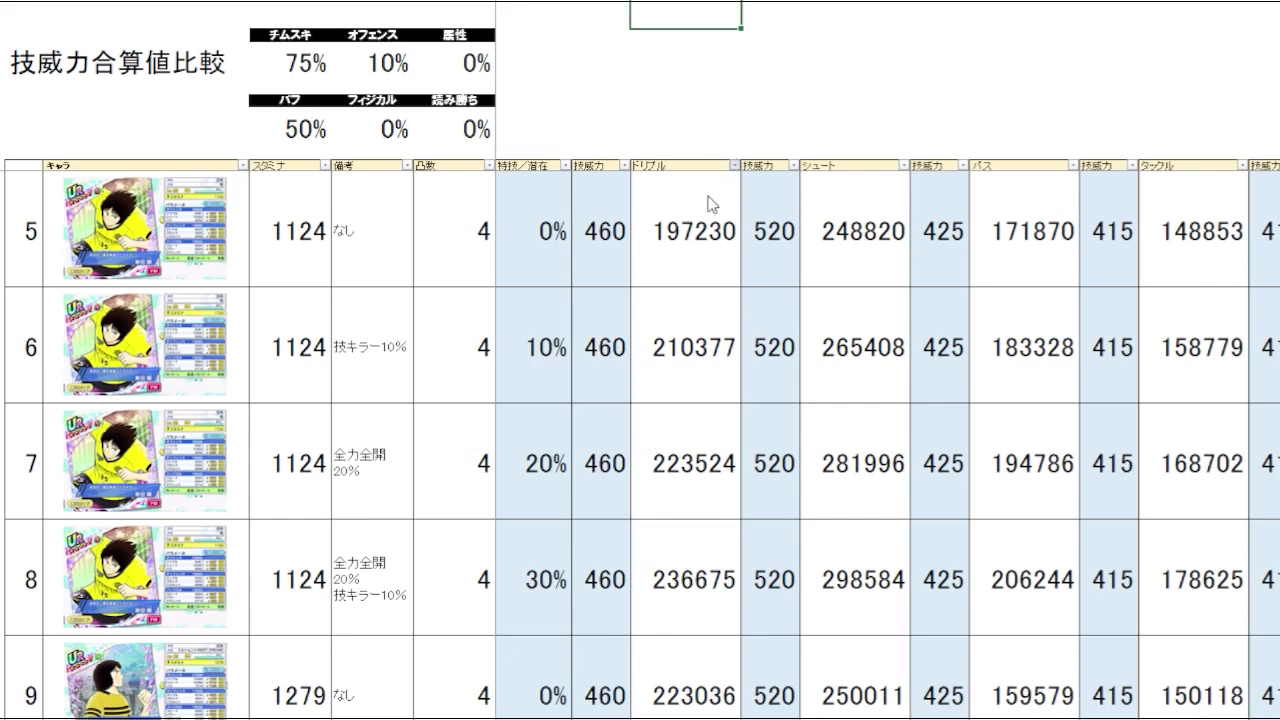
{"action": "scroll", "coordinate": [791, 118], "scroll_direction": "up", "scroll_amount": 2}
{"action": "left_click", "coordinate": [792, 118]}
{"action": "left_click", "coordinate": [694, 85]}
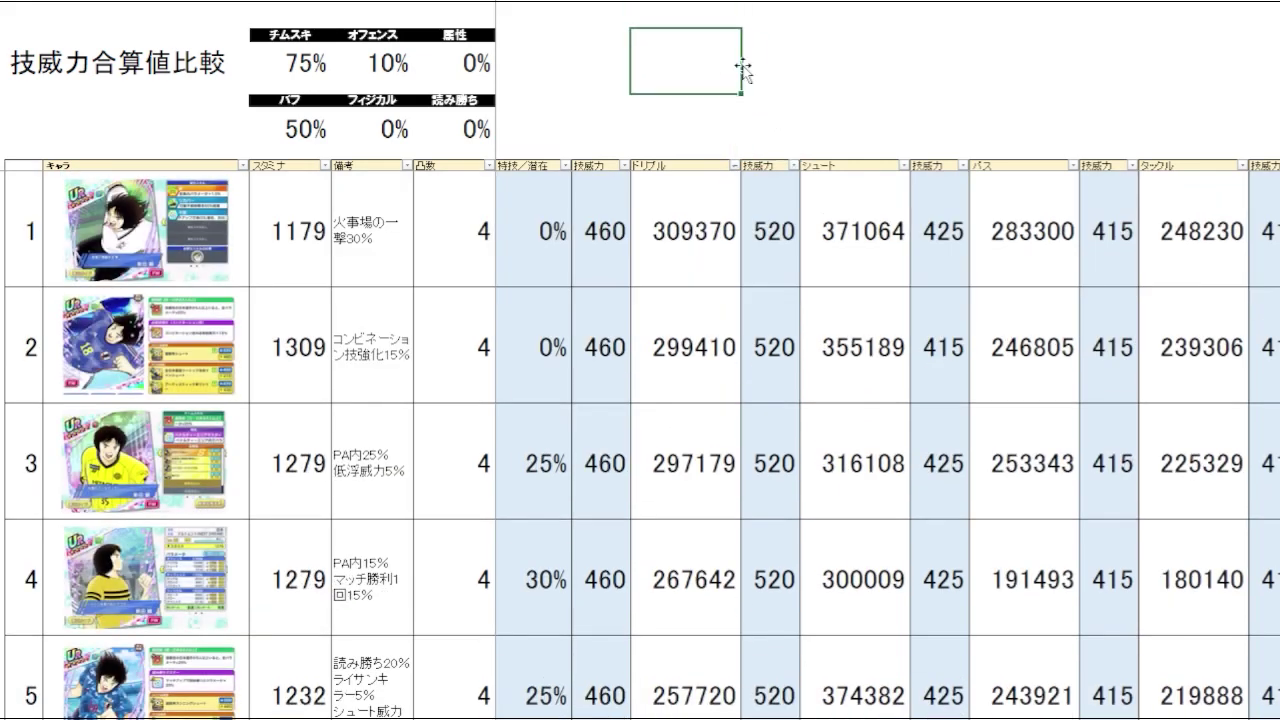
Compare the ドリブル power of the top-ranked card with that of the second-ranked コンビネーション技強化15% card.
{"action": "mouse_move", "coordinate": [698, 256]}
{"action": "left_mouse_down"}
{"action": "mouse_move", "coordinate": [408, 243]}
{"action": "mouse_move", "coordinate": [440, 277]}
{"action": "mouse_move", "coordinate": [709, 270]}
{"action": "left_mouse_up"}
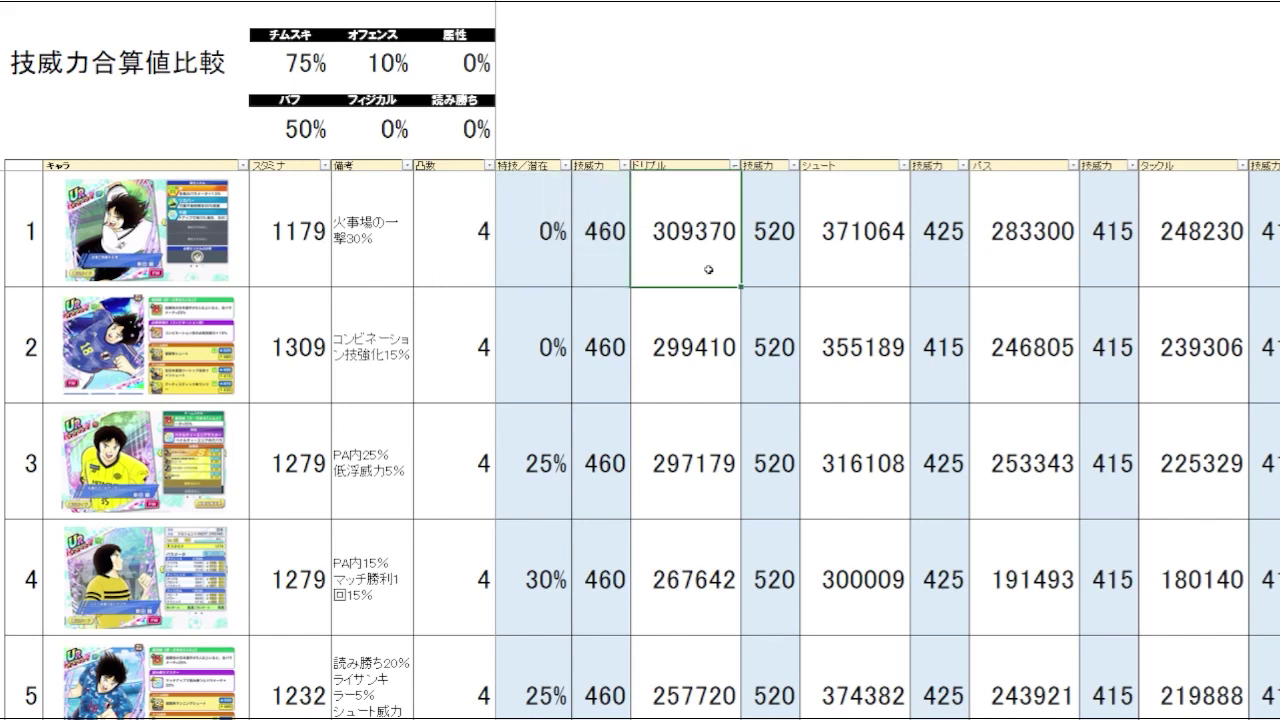
{"action": "mouse_move", "coordinate": [678, 385]}
{"action": "left_mouse_down"}
{"action": "mouse_move", "coordinate": [346, 399]}
{"action": "mouse_move", "coordinate": [682, 368]}
{"action": "left_mouse_up"}
{"action": "left_click_drag", "start_coordinate": [693, 271], "coordinate": [689, 359]}
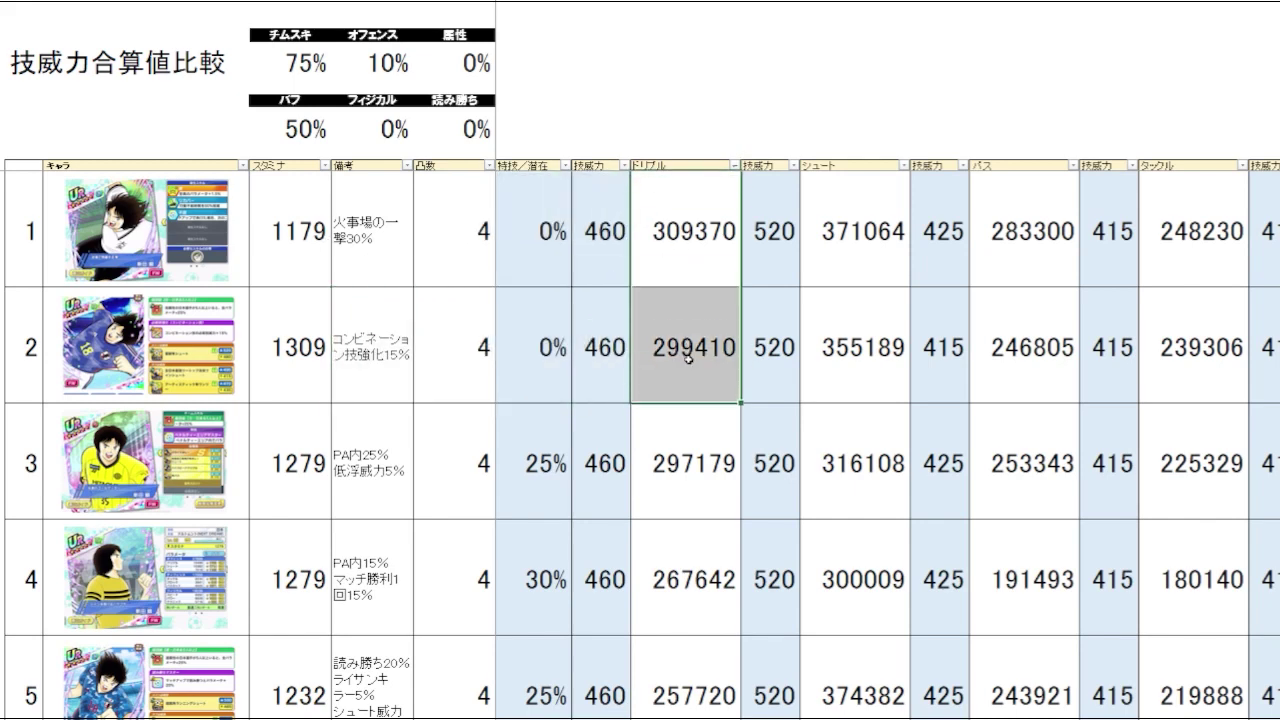
{"action": "left_click", "coordinate": [692, 382]}
{"action": "left_click_drag", "start_coordinate": [351, 377], "coordinate": [662, 369]}
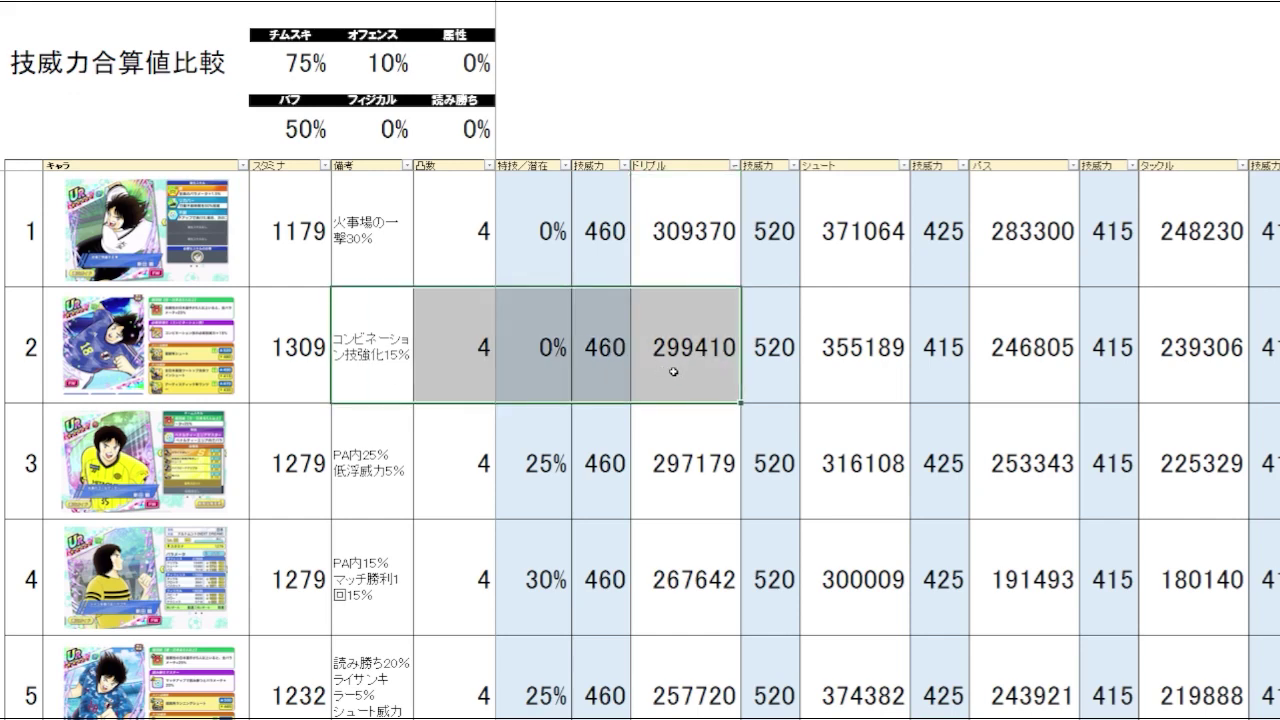
{"action": "left_click", "coordinate": [690, 370]}
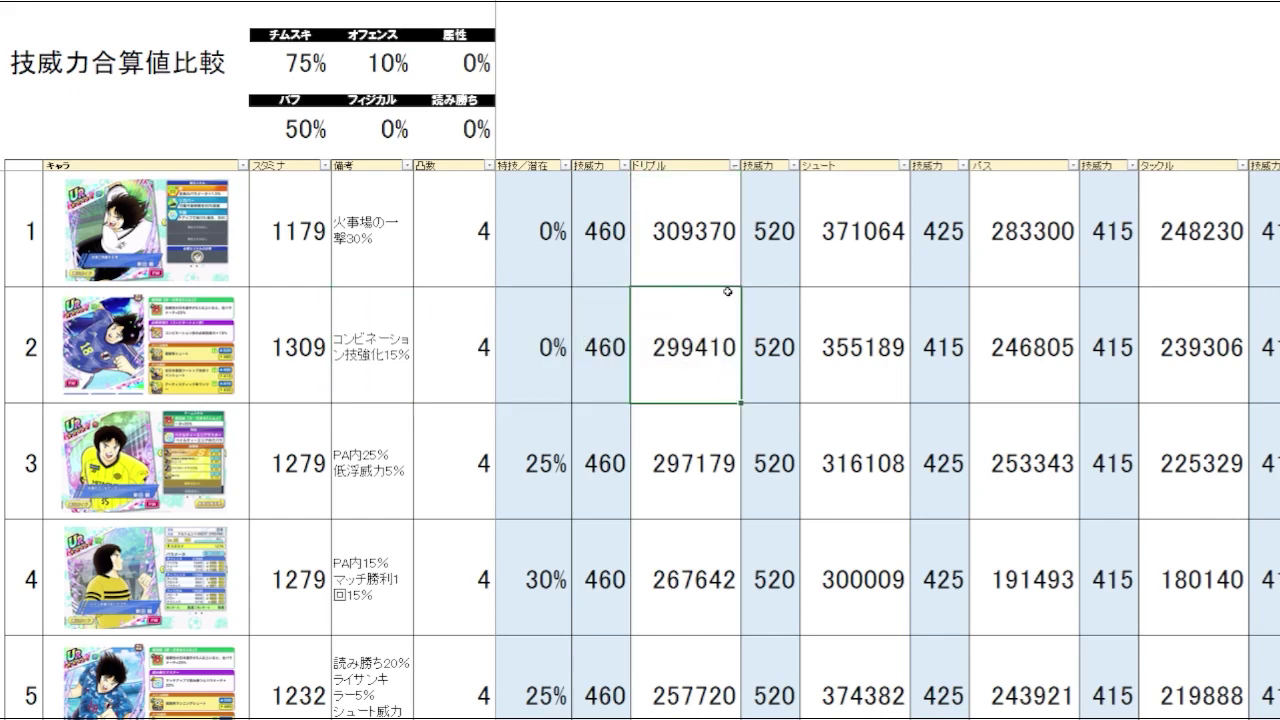
{"action": "left_click_drag", "start_coordinate": [698, 268], "coordinate": [686, 354]}
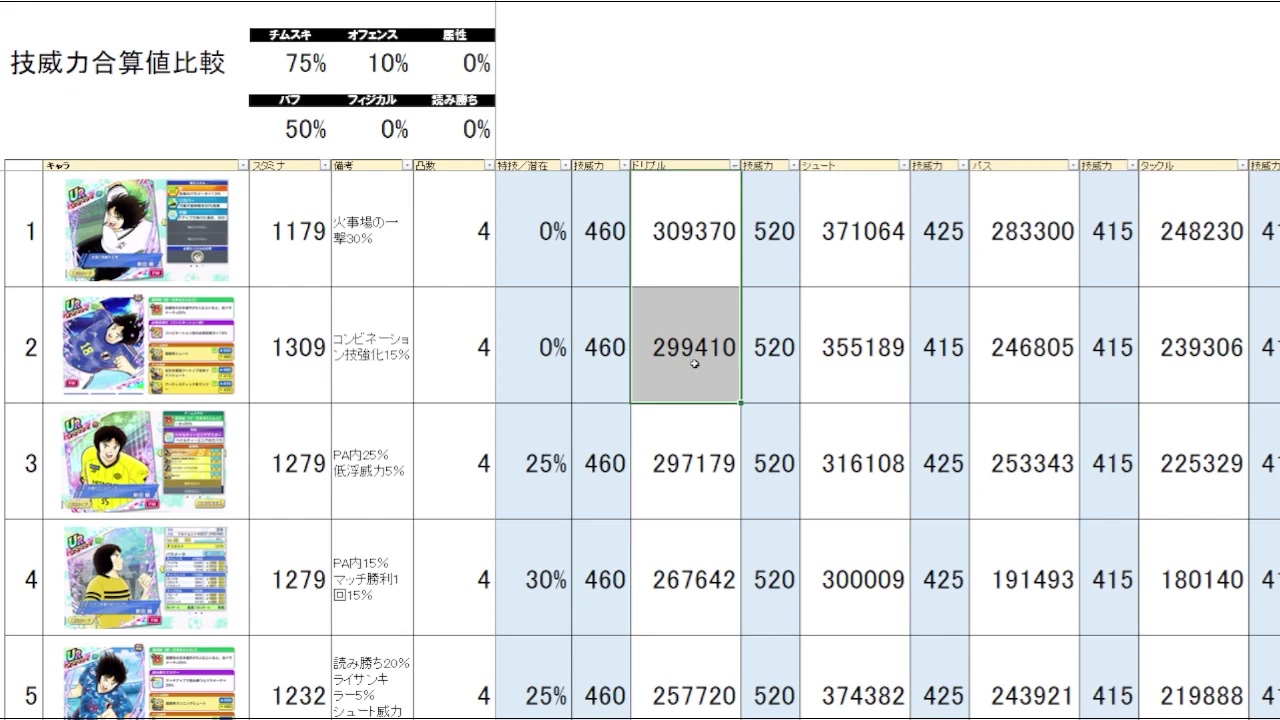
{"action": "left_click", "coordinate": [697, 366]}
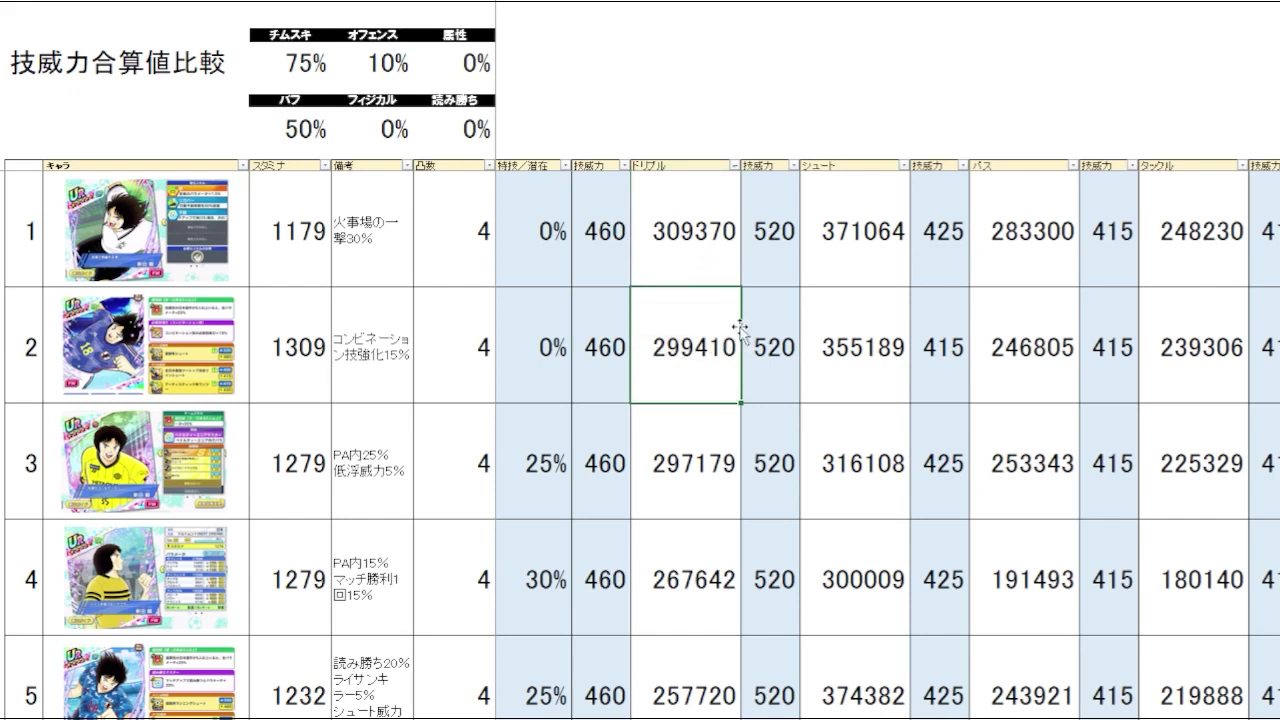
Examine the ドリブル power of the lower-ranked cards, down to the fifth-ranked 読み勝ち20% card and its 備考.
{"action": "key", "text": "Down"}
{"action": "key", "text": "Down"}
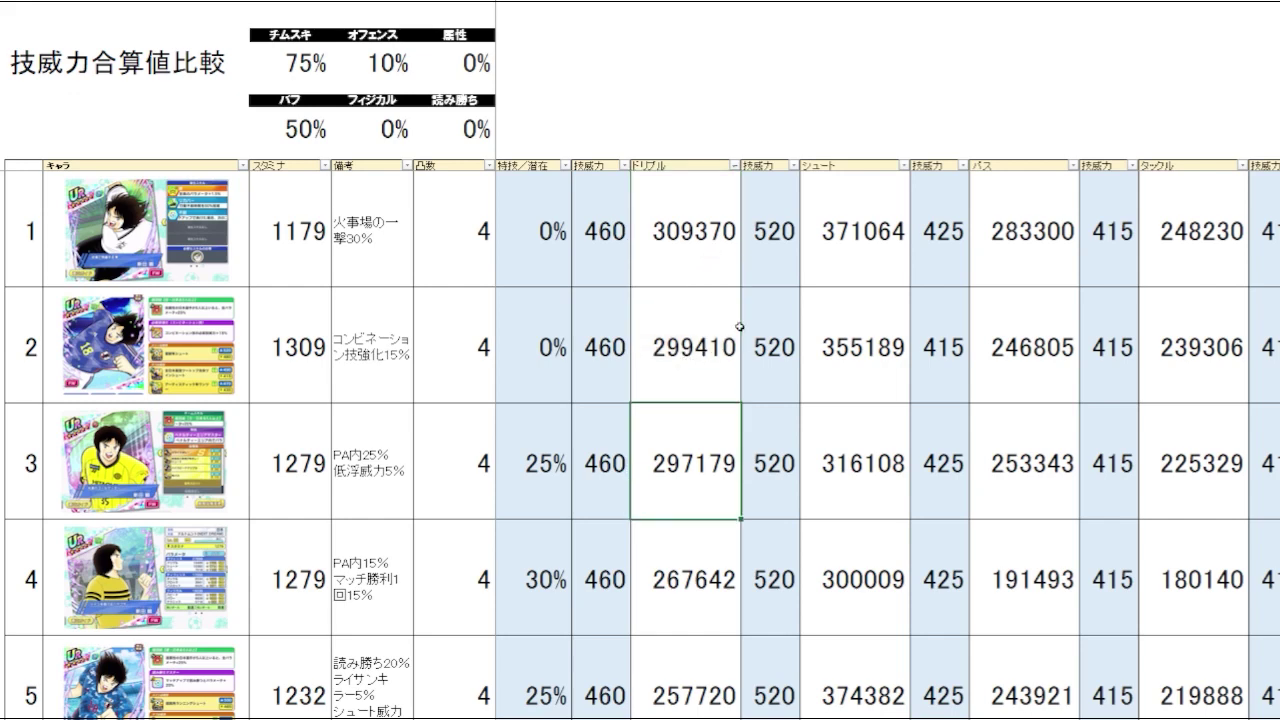
{"action": "key", "text": "Down"}
{"action": "scroll", "coordinate": [740, 327], "scroll_direction": "down", "scroll_amount": 1}
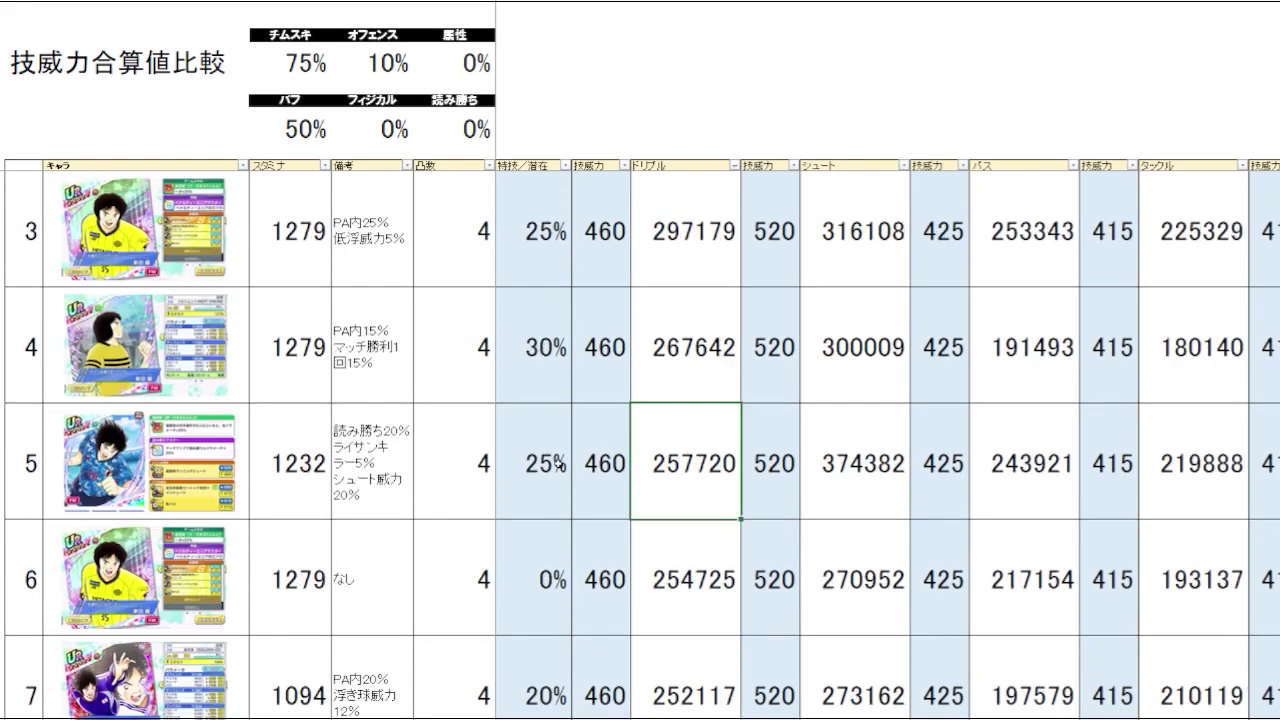
{"action": "left_click_drag", "start_coordinate": [376, 497], "coordinate": [704, 478]}
{"action": "left_click", "coordinate": [704, 486]}
{"action": "left_click_drag", "start_coordinate": [382, 474], "coordinate": [680, 482]}
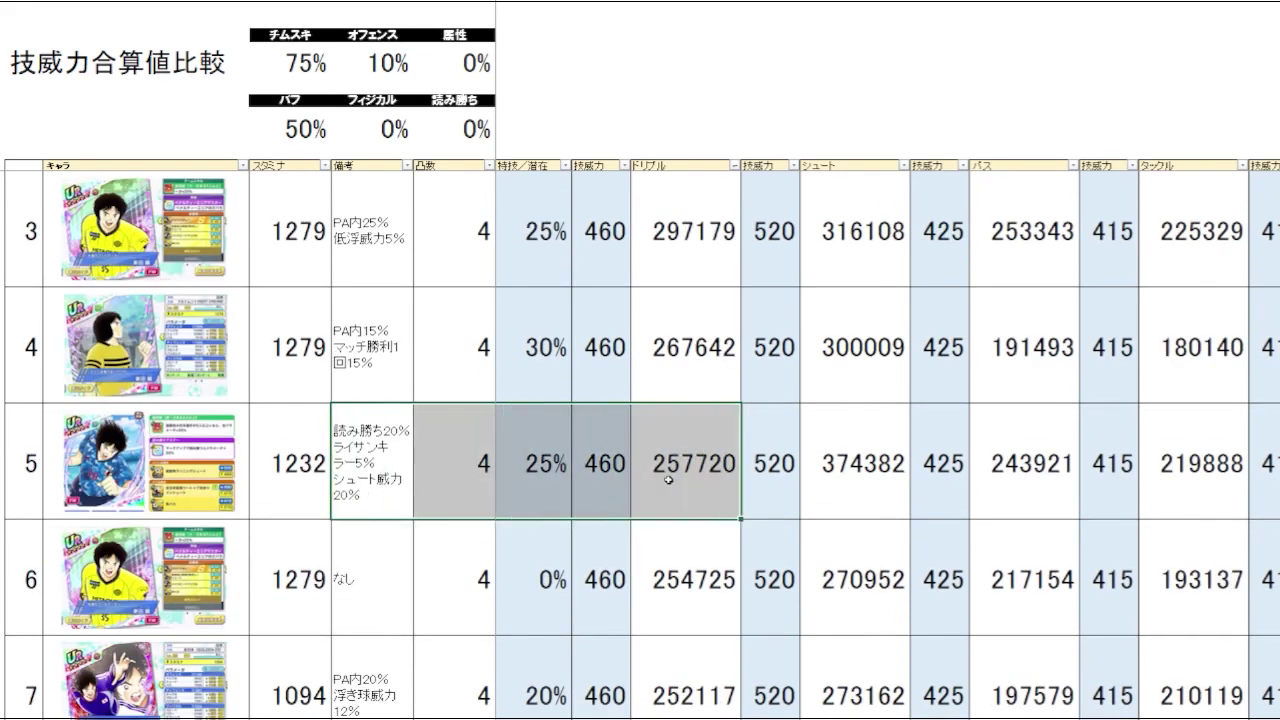
{"action": "left_click", "coordinate": [660, 484]}
Sort the comparison table by シュート in descending order.
{"action": "scroll", "coordinate": [714, 450], "scroll_direction": "up", "scroll_amount": 1}
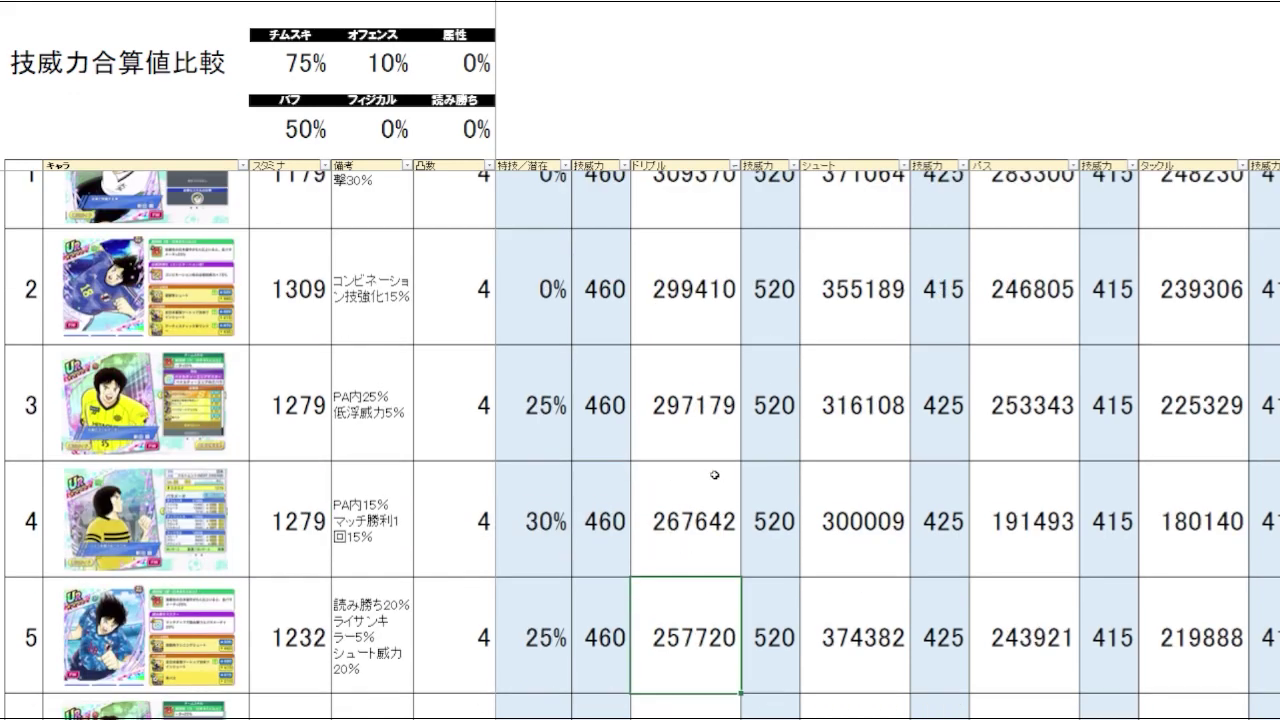
{"action": "left_click", "coordinate": [840, 156]}
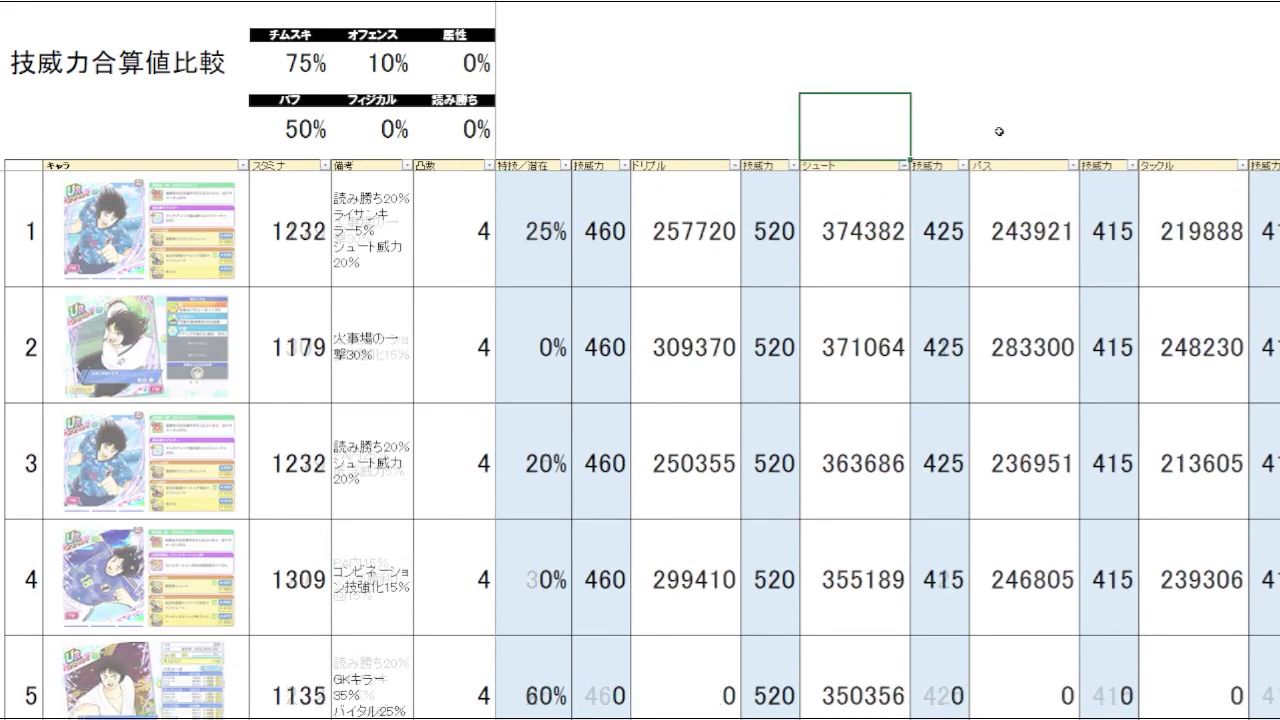
{"action": "left_click", "coordinate": [997, 129]}
{"action": "left_click", "coordinate": [874, 106]}
Compare the シュート power of the top four cards, especially 火事場の一撃30% against コンビネーション技強化15%.
{"action": "left_click_drag", "start_coordinate": [894, 277], "coordinate": [663, 260]}
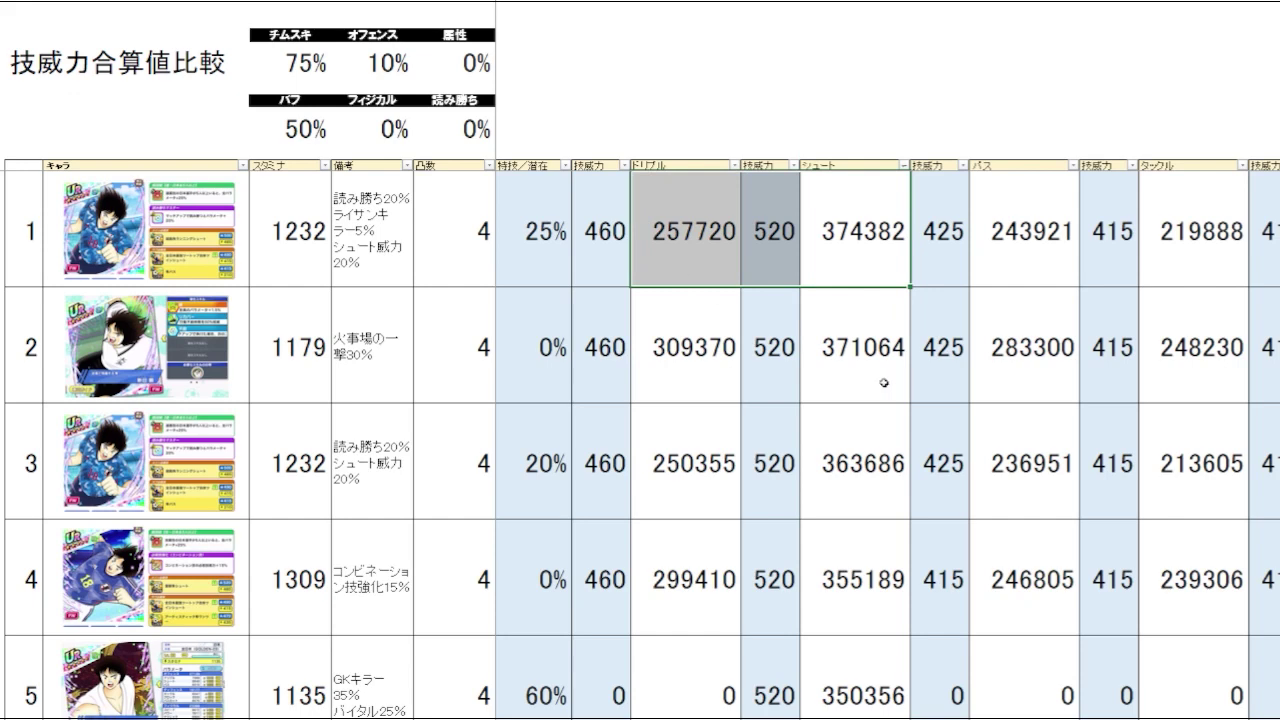
{"action": "left_click", "coordinate": [852, 378]}
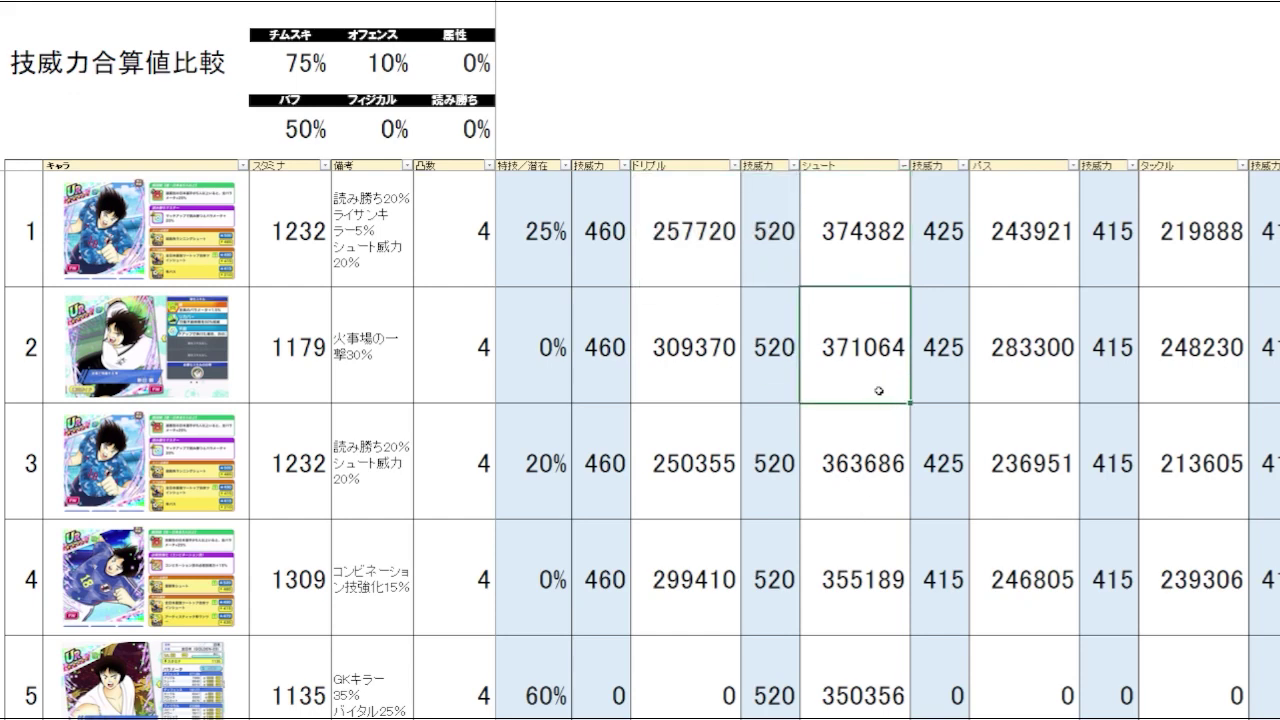
{"action": "left_click_drag", "start_coordinate": [878, 390], "coordinate": [880, 350]}
{"action": "left_click", "coordinate": [888, 600]}
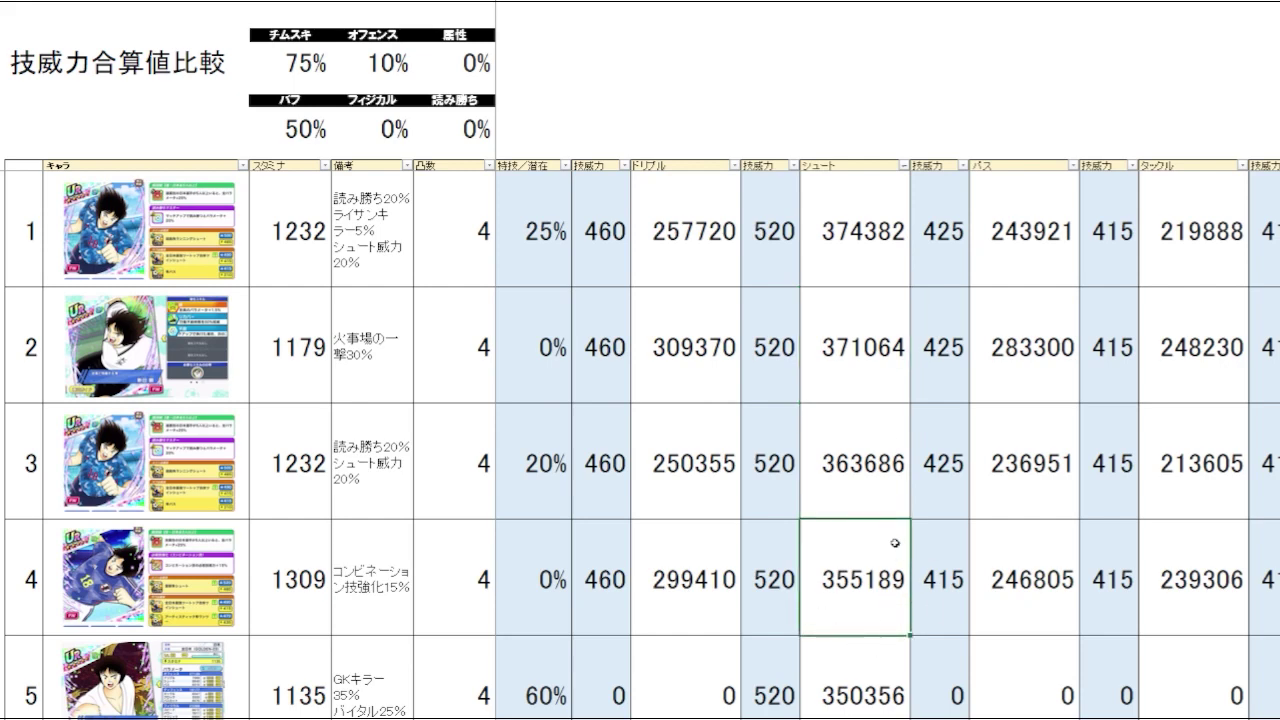
{"action": "left_click", "coordinate": [870, 372]}
{"action": "left_click", "coordinate": [855, 580]}
{"action": "left_click", "coordinate": [860, 380]}
{"action": "left_click", "coordinate": [847, 460]}
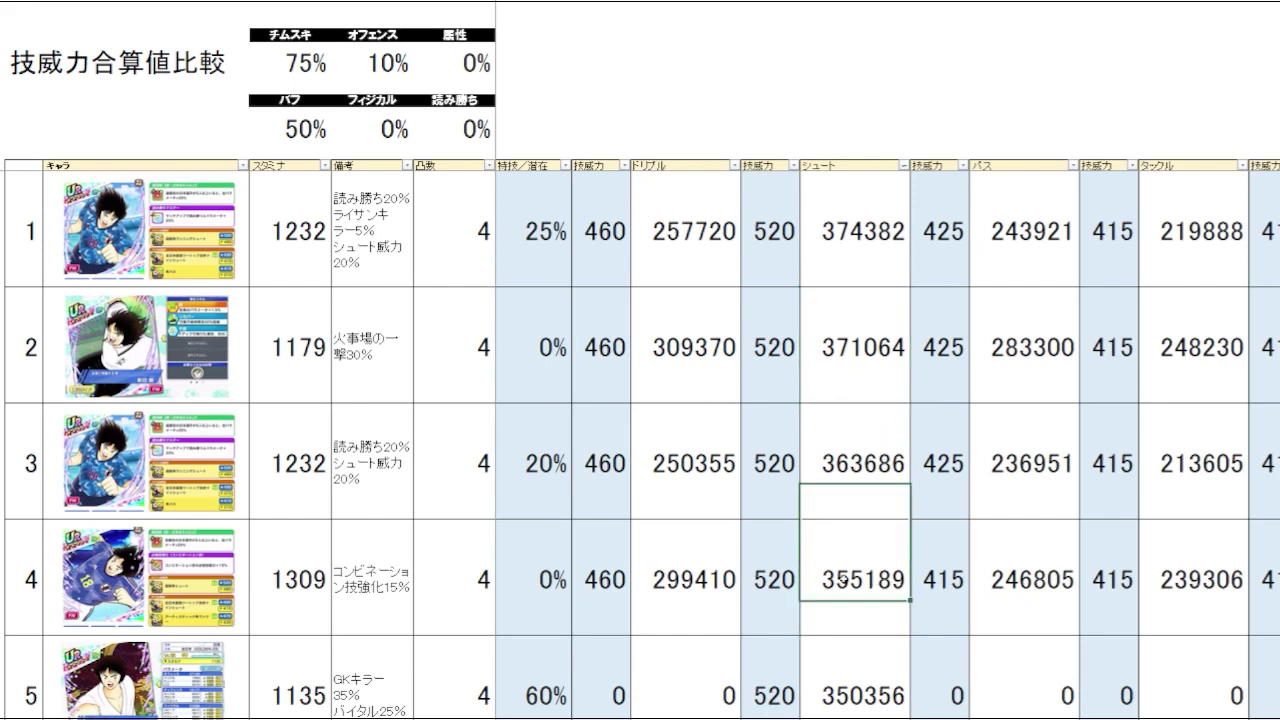
{"action": "left_click", "coordinate": [844, 579]}
{"action": "left_click", "coordinate": [850, 374]}
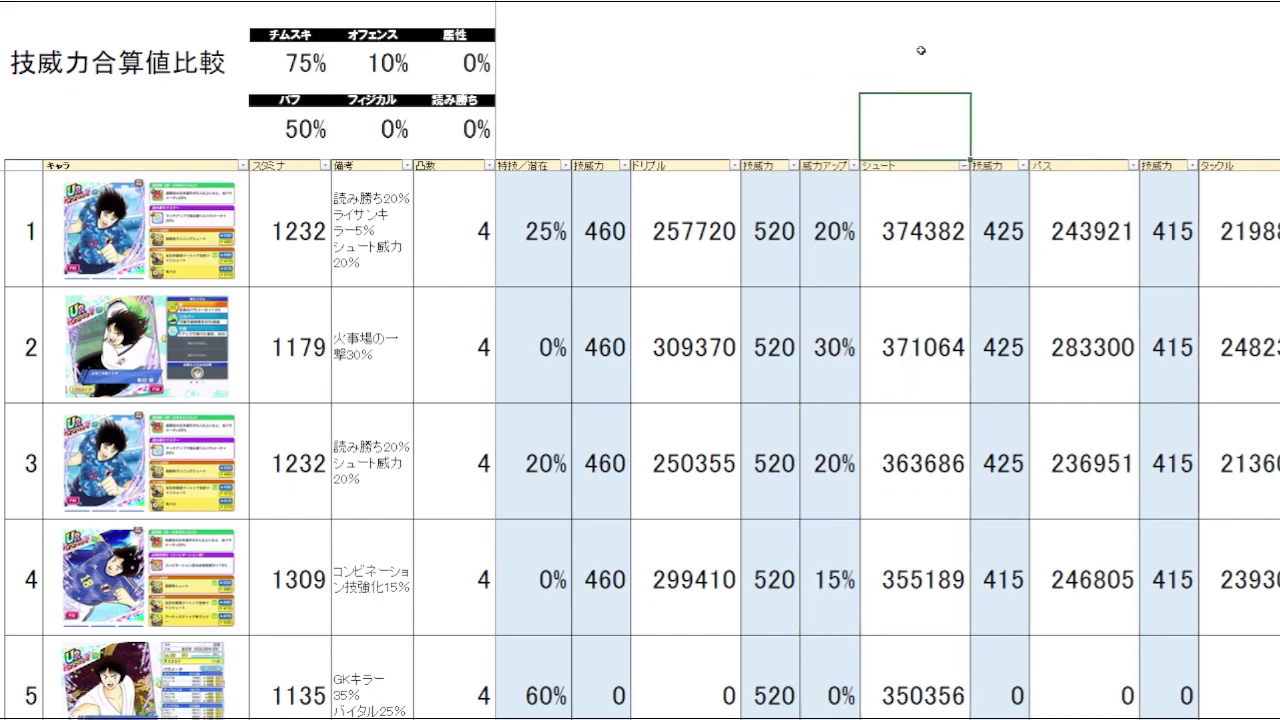
Set the 火事場の一撃30% card's シュート 威力アップ rate to 25%.
{"action": "left_click", "coordinate": [920, 51]}
{"action": "left_click", "coordinate": [832, 355]}
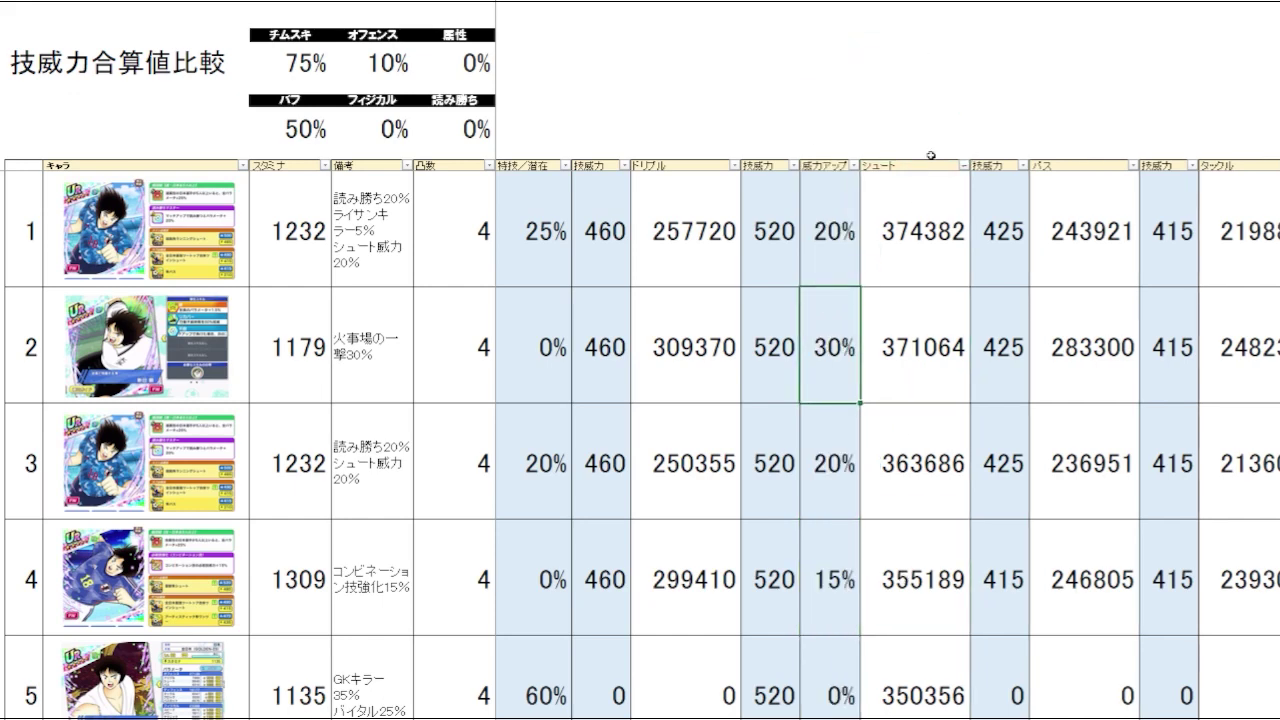
{"action": "type", "text": "25"}
{"action": "key", "text": "Return"}
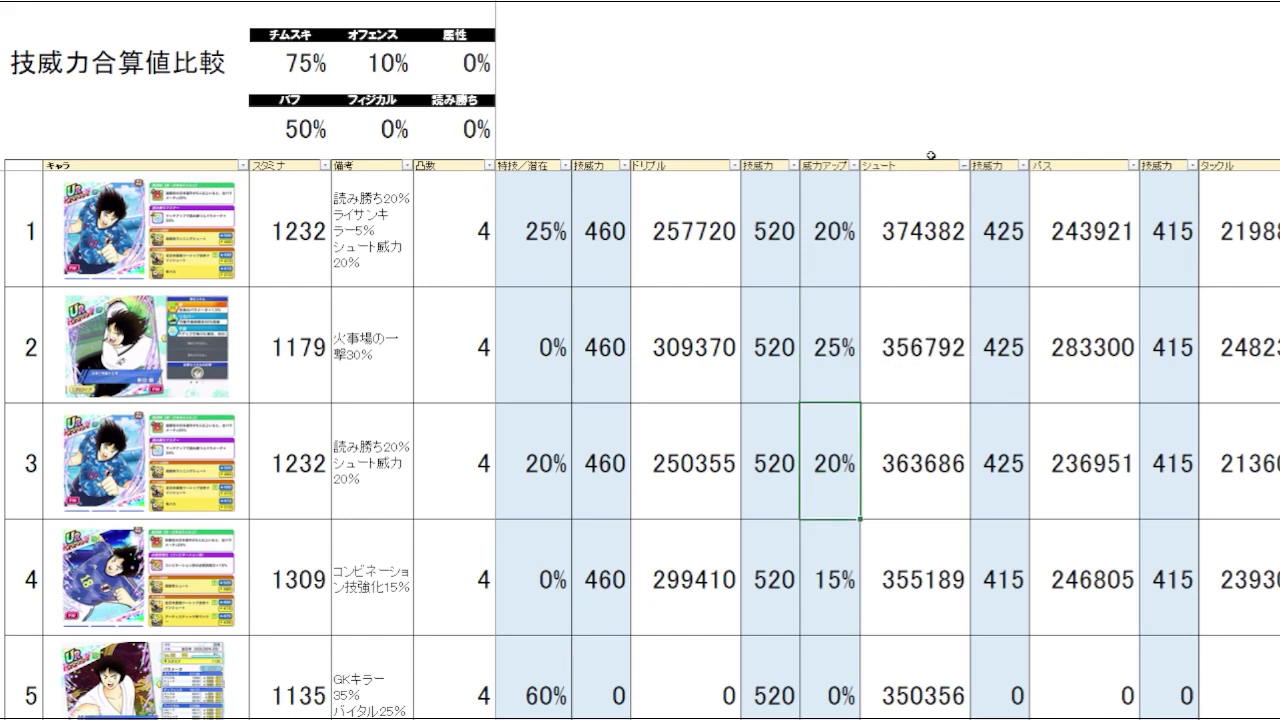
{"action": "key", "text": "Up"}
{"action": "left_click", "coordinate": [949, 97]}
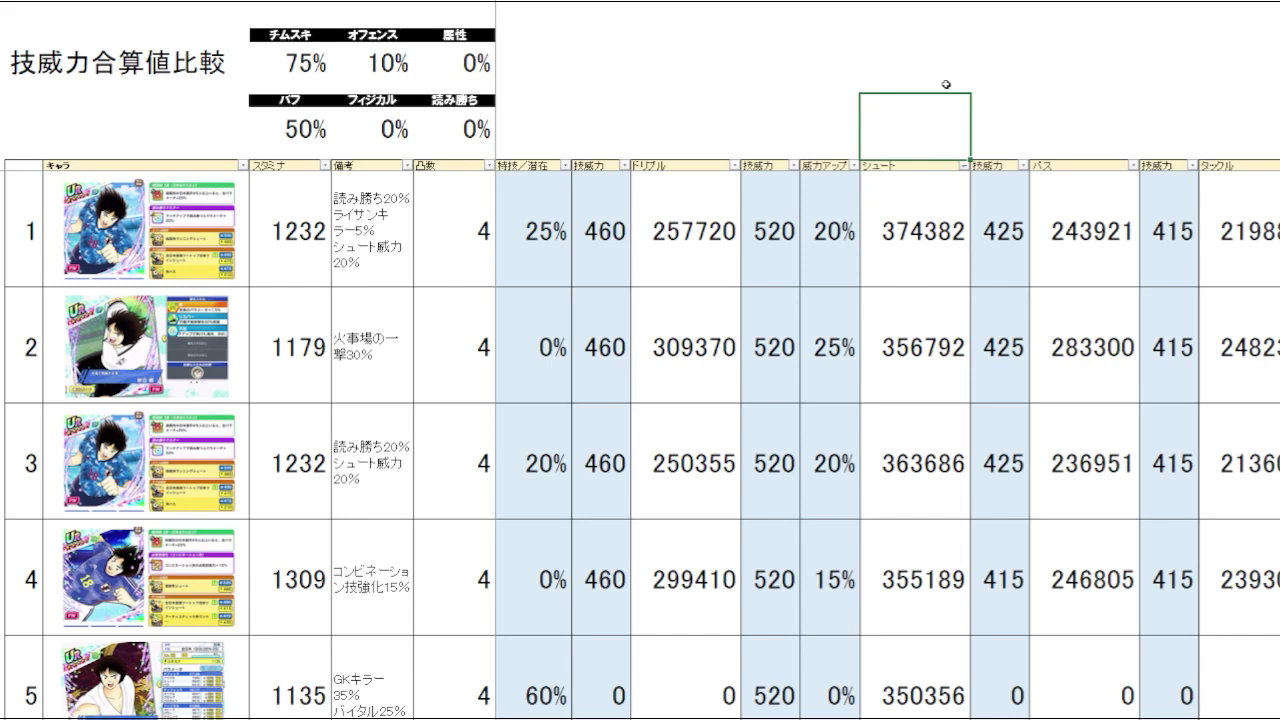
Compare the 威力アップ rates and シュート power of the 火事場の一撃30% and コンビネーション技強化15% cards.
{"action": "left_click_drag", "start_coordinate": [917, 577], "coordinate": [845, 585]}
{"action": "left_click_drag", "start_coordinate": [912, 388], "coordinate": [794, 383]}
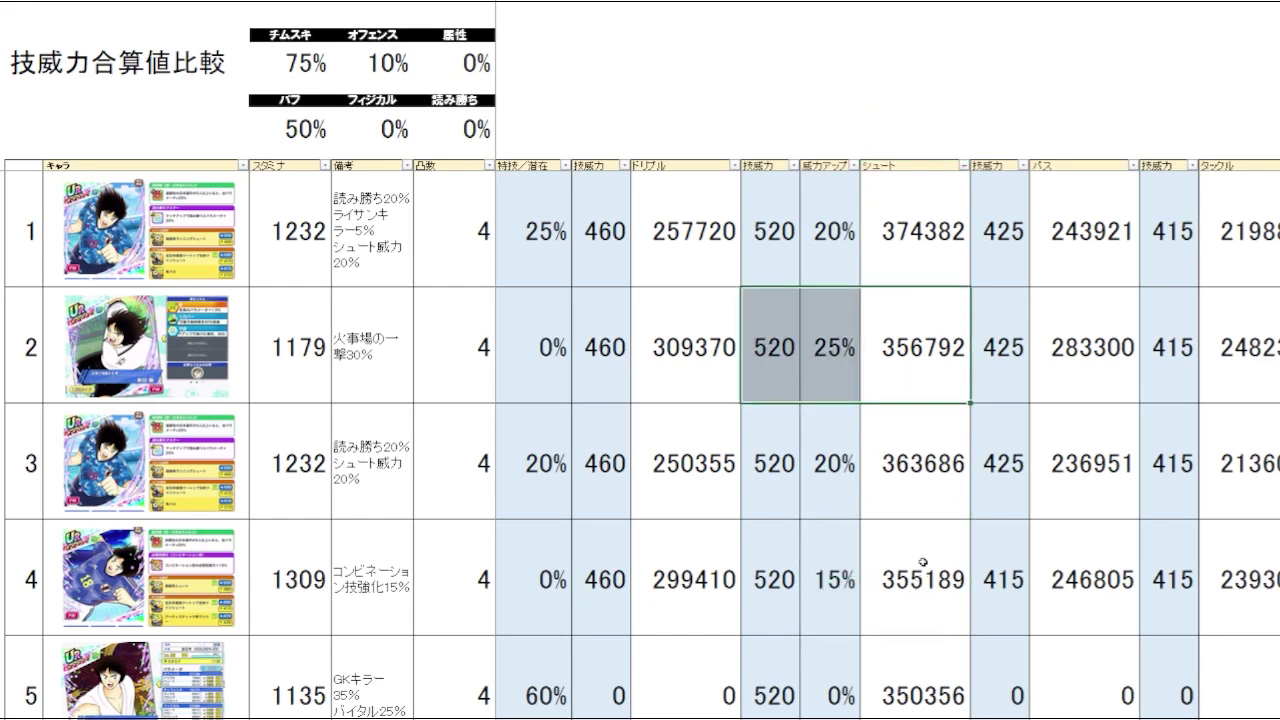
{"action": "left_click_drag", "start_coordinate": [930, 586], "coordinate": [809, 579]}
{"action": "left_click", "coordinate": [892, 348]}
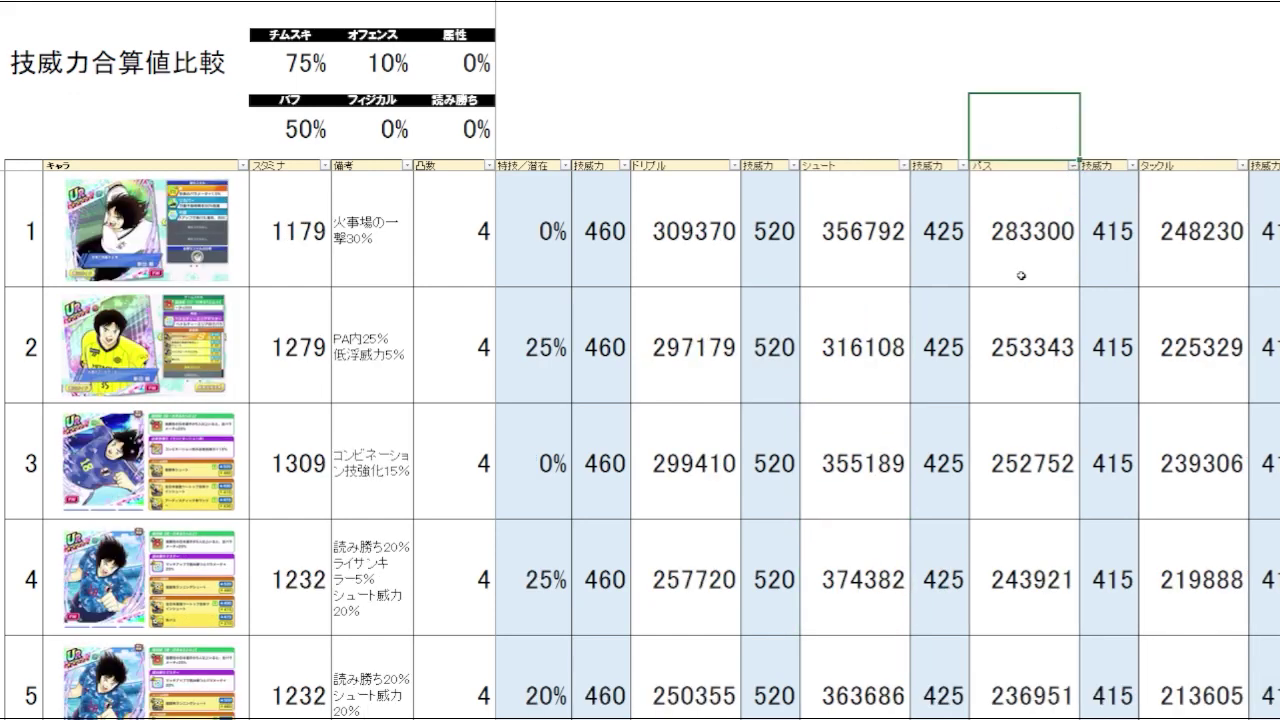
Compare the パス power of the 火事場の一撃30% card with that of the コンビネーション技強化15% card.
{"action": "mouse_move", "coordinate": [1021, 276]}
{"action": "left_mouse_down"}
{"action": "mouse_move", "coordinate": [952, 270]}
{"action": "mouse_move", "coordinate": [1042, 268]}
{"action": "left_mouse_up"}
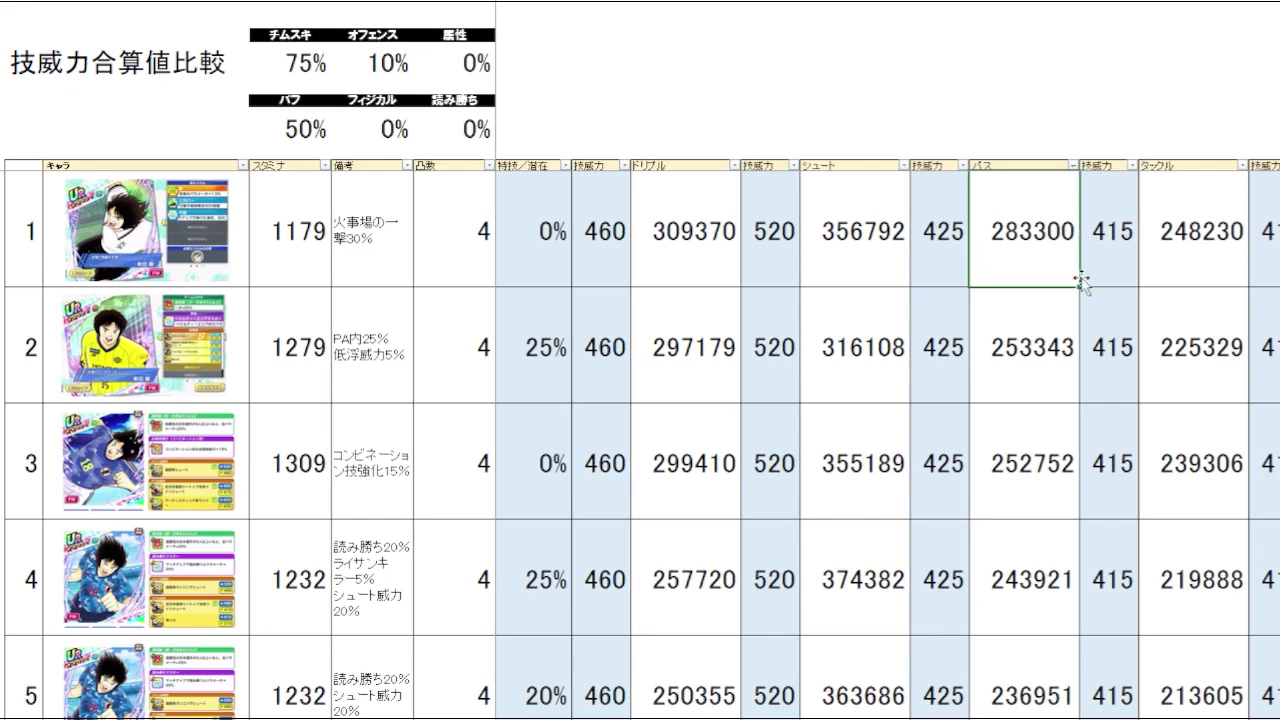
{"action": "mouse_move", "coordinate": [1030, 506]}
{"action": "left_mouse_down"}
{"action": "mouse_move", "coordinate": [923, 505]}
{"action": "mouse_move", "coordinate": [1021, 506]}
{"action": "left_mouse_up"}
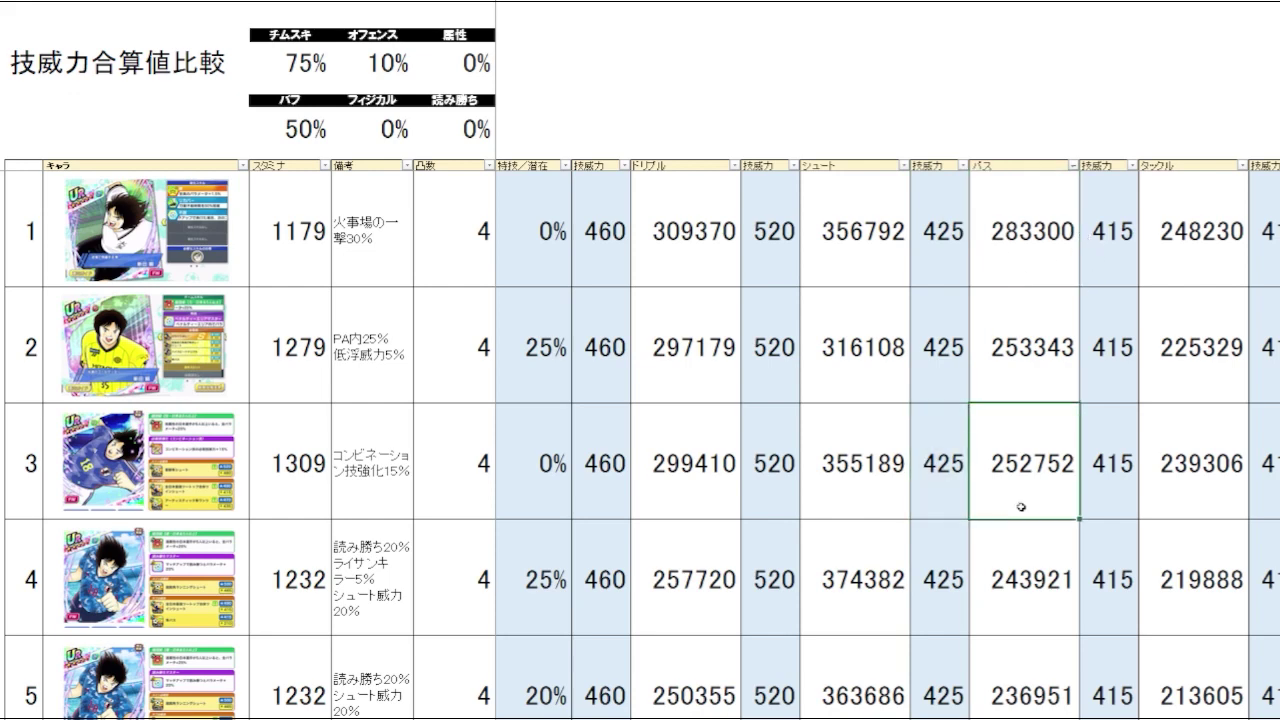
Show the hidden 威力アップ column for パス and set the パス 技威力 to 470 for the 火事場の一撃30% and コンビネーション技強化15% cards.
{"action": "left_click", "coordinate": [1060, 57]}
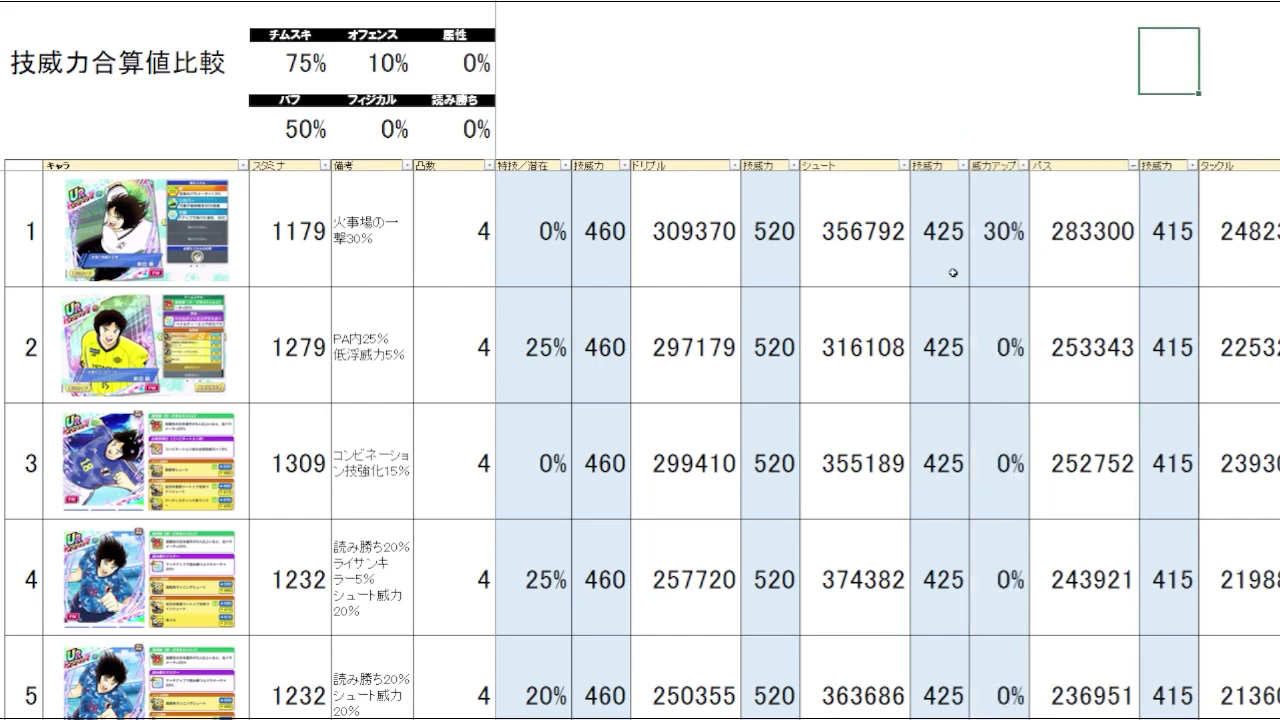
{"action": "left_click", "coordinate": [951, 263]}
{"action": "type", "text": "470"}
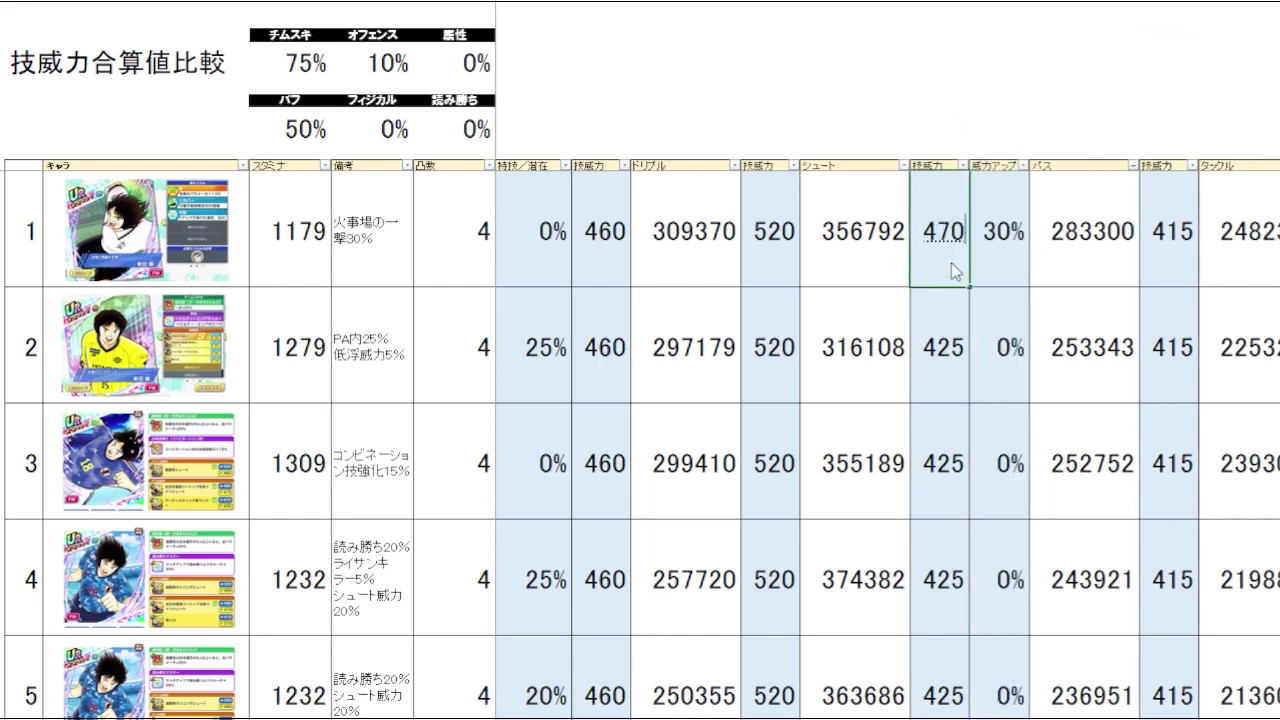
{"action": "key", "text": "Return"}
{"action": "key", "text": "Return"}
{"action": "type", "text": "470"}
{"action": "key", "text": "Return"}
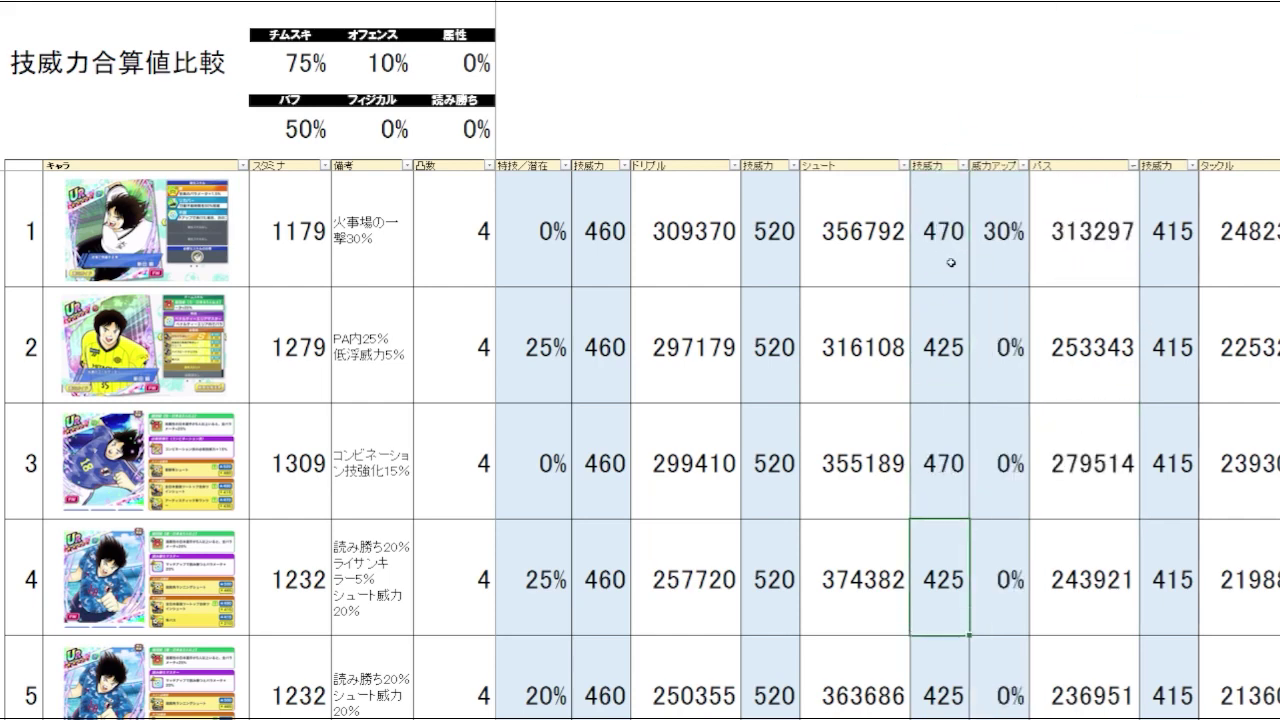
Set the コンビネーション技強化15% card's パス 威力アップ rate to 15%.
{"action": "key", "text": "Right"}
{"action": "key", "text": "Up"}
{"action": "type", "text": "15"}
{"action": "key", "text": "Return"}
{"action": "key", "text": "Up"}
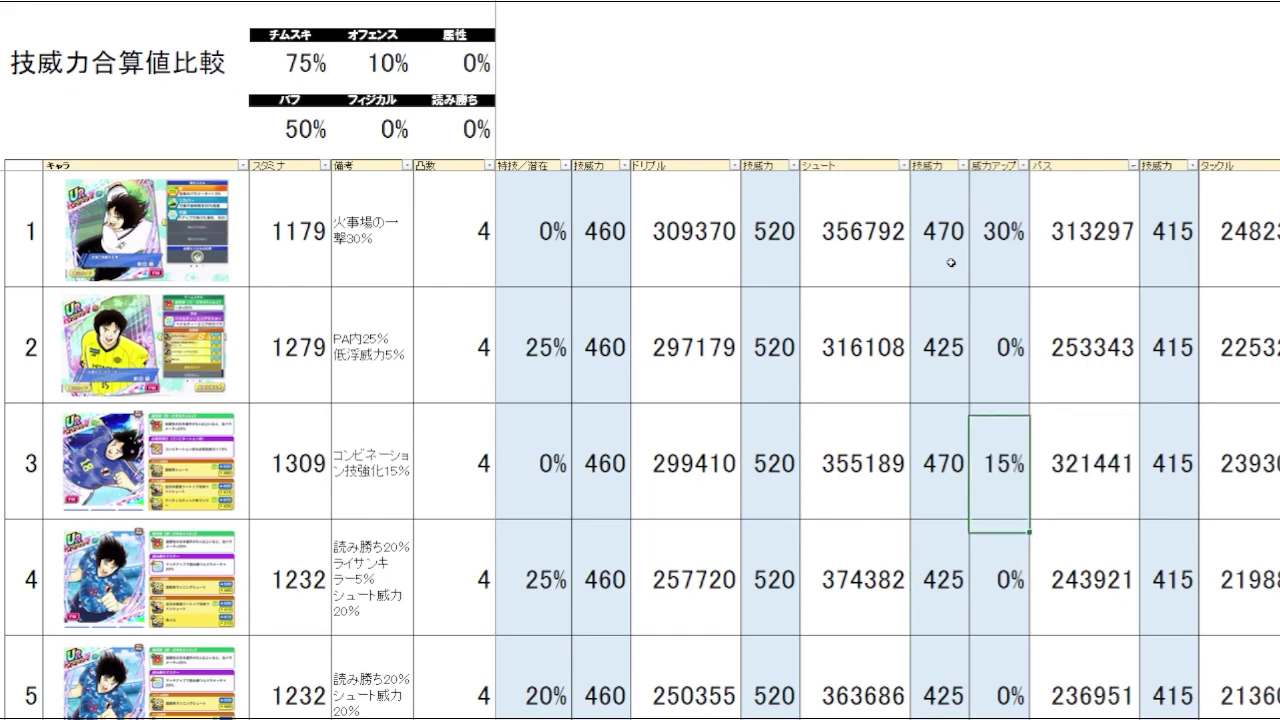
Examine the コンビネーション技強化15% card's パス power together with its スタミナ and 備考 entries.
{"action": "left_click", "coordinate": [1110, 498]}
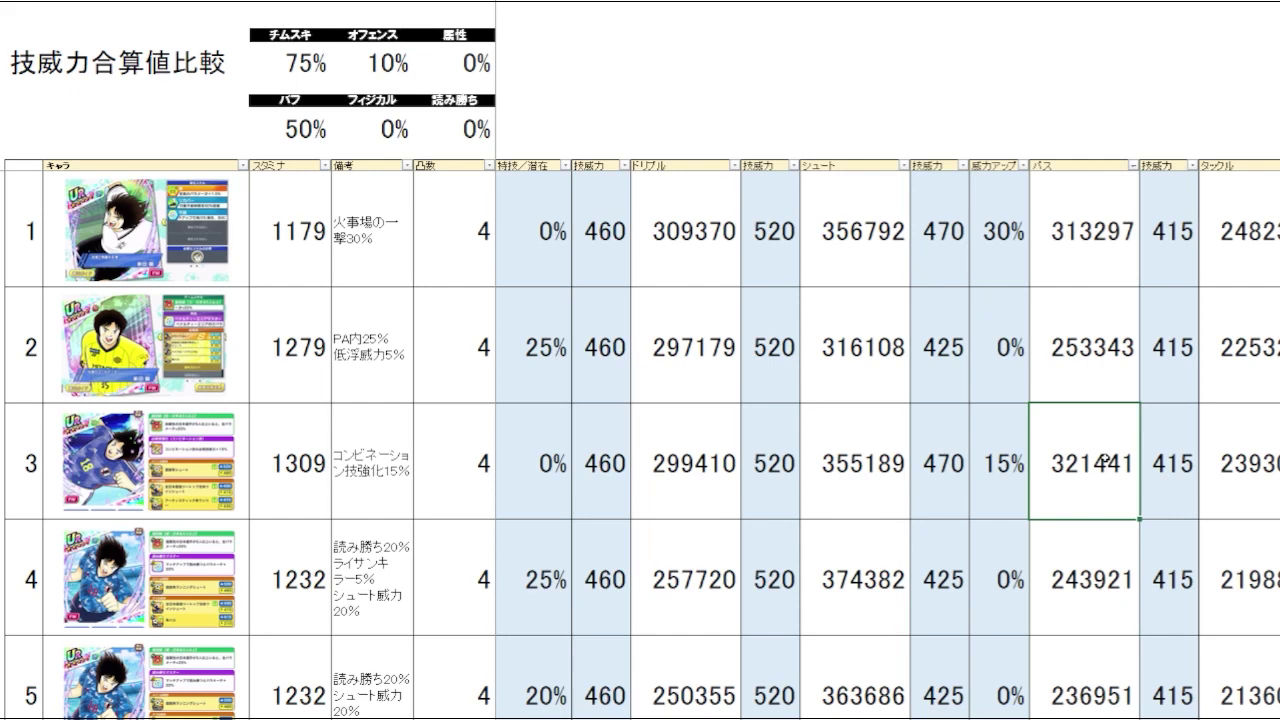
{"action": "left_click", "coordinate": [355, 490]}
{"action": "left_click", "coordinate": [1113, 498]}
{"action": "left_click_drag", "start_coordinate": [304, 497], "coordinate": [423, 486]}
{"action": "left_click", "coordinate": [1078, 430]}
Rank the cards by タックル power and compare the 火事場の一撃30% card with the コンビネーション技強化15% card.
{"action": "left_click", "coordinate": [1084, 146]}
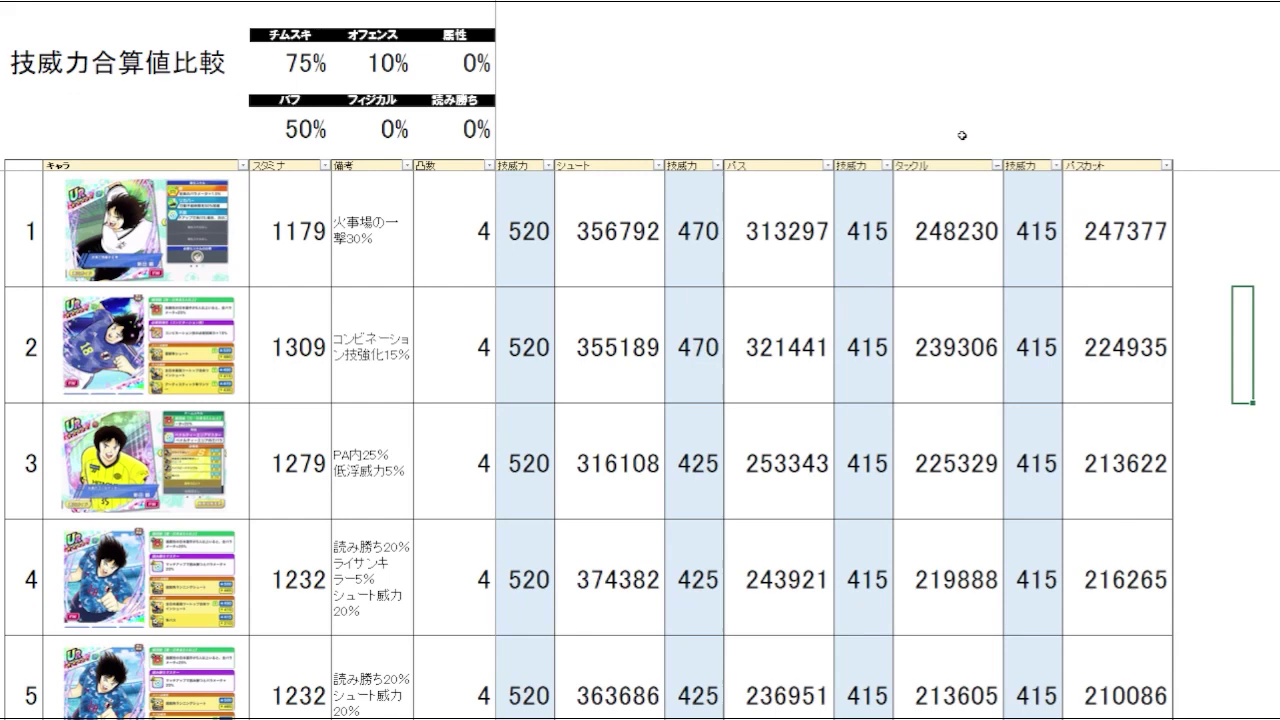
{"action": "left_click", "coordinate": [948, 106]}
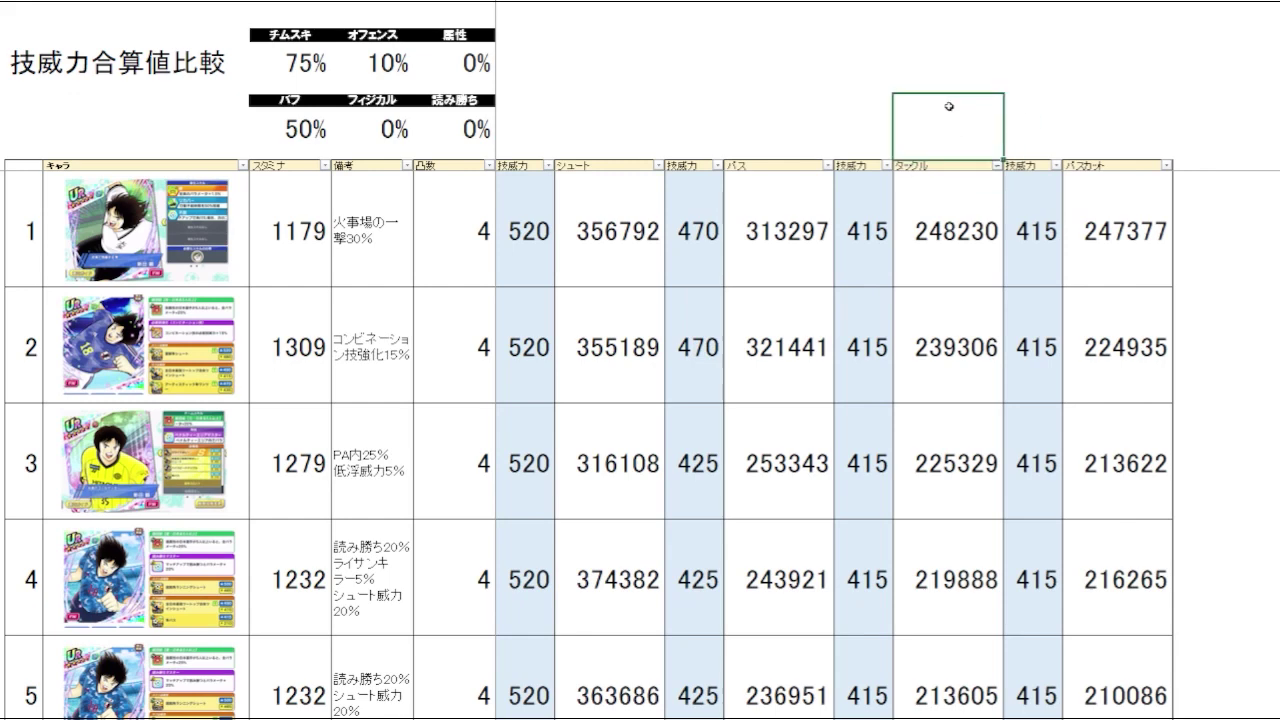
{"action": "mouse_move", "coordinate": [950, 268]}
{"action": "left_mouse_down"}
{"action": "mouse_move", "coordinate": [831, 257]}
{"action": "mouse_move", "coordinate": [971, 260]}
{"action": "left_mouse_up"}
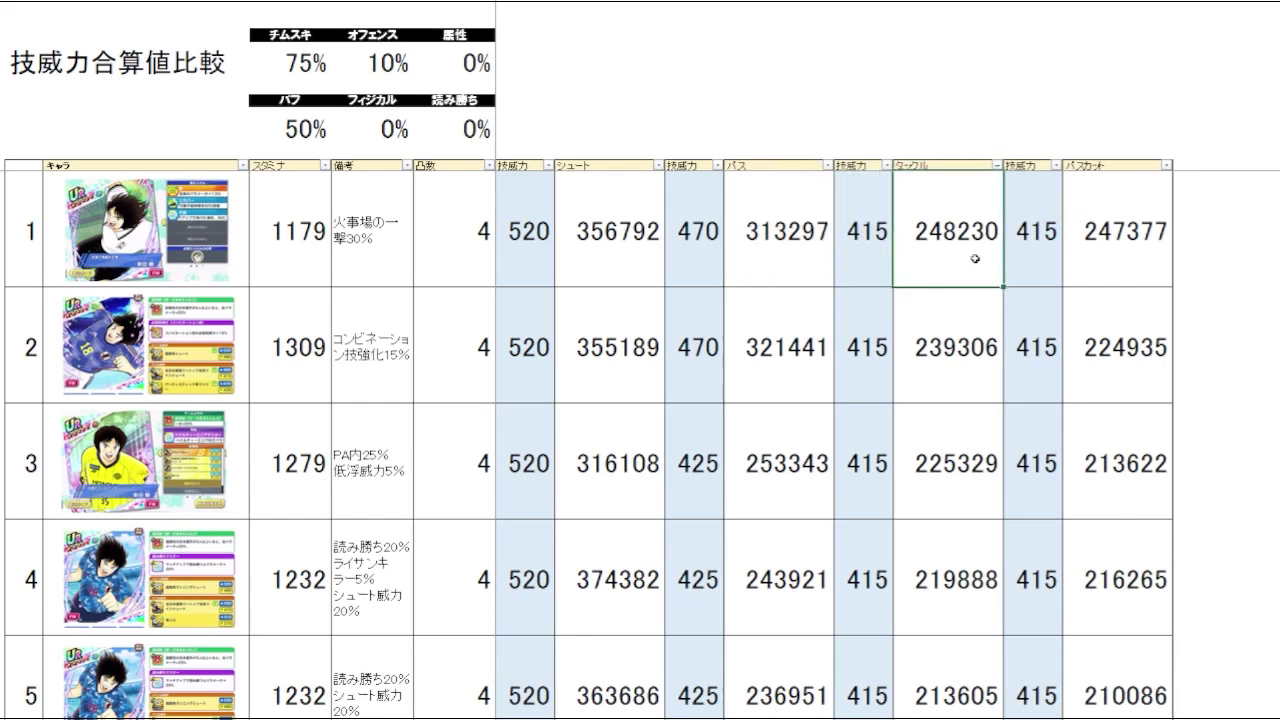
{"action": "left_click", "coordinate": [976, 390]}
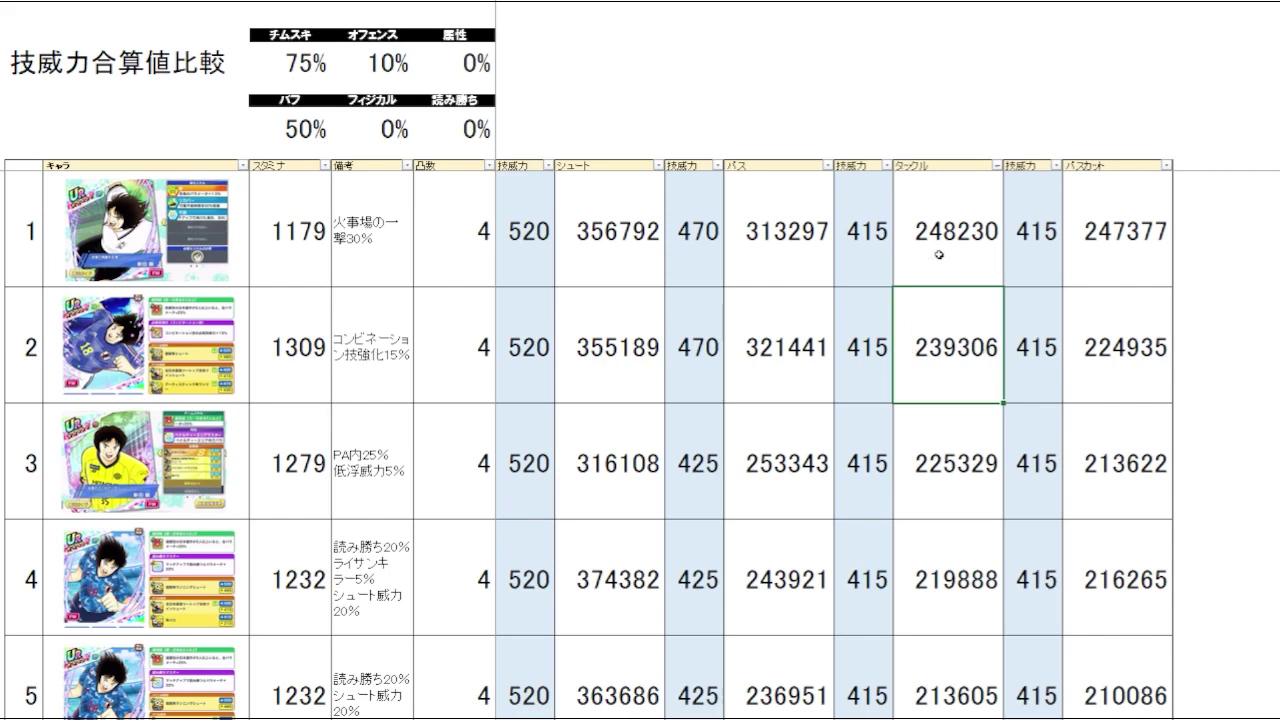
{"action": "left_click_drag", "start_coordinate": [939, 254], "coordinate": [957, 345]}
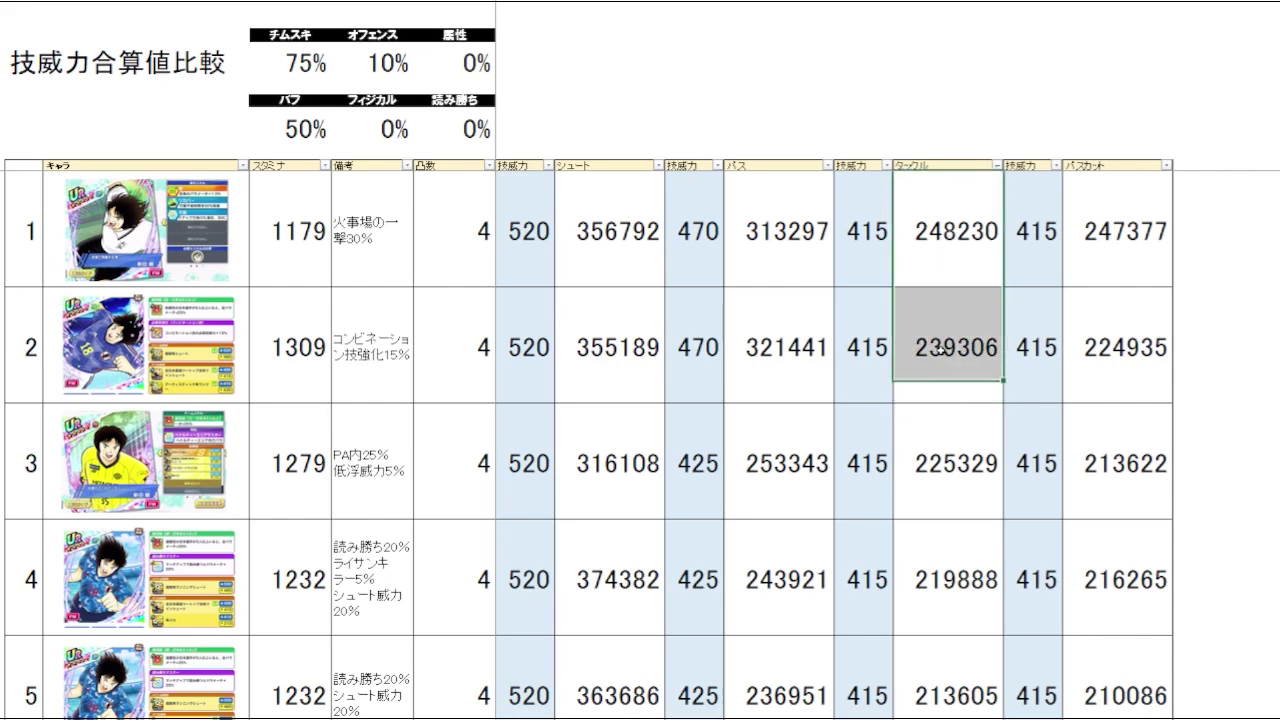
{"action": "left_click", "coordinate": [969, 381]}
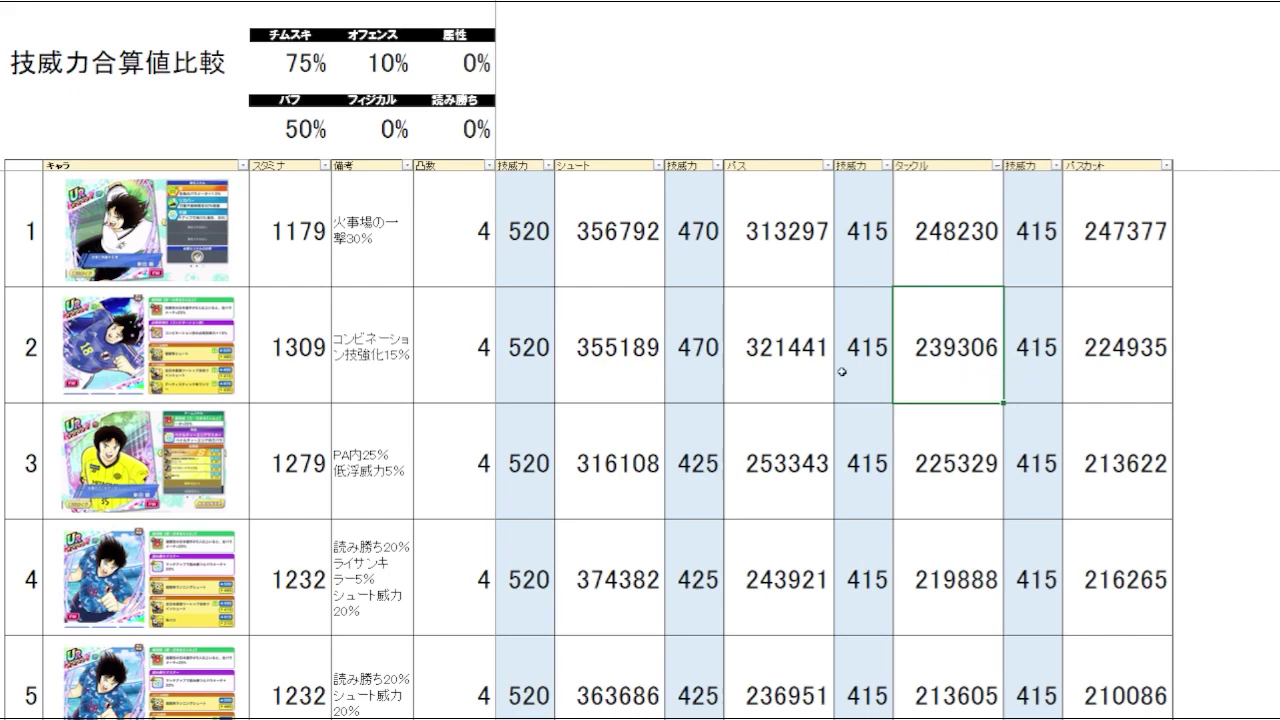
{"action": "left_click_drag", "start_coordinate": [305, 377], "coordinate": [365, 372]}
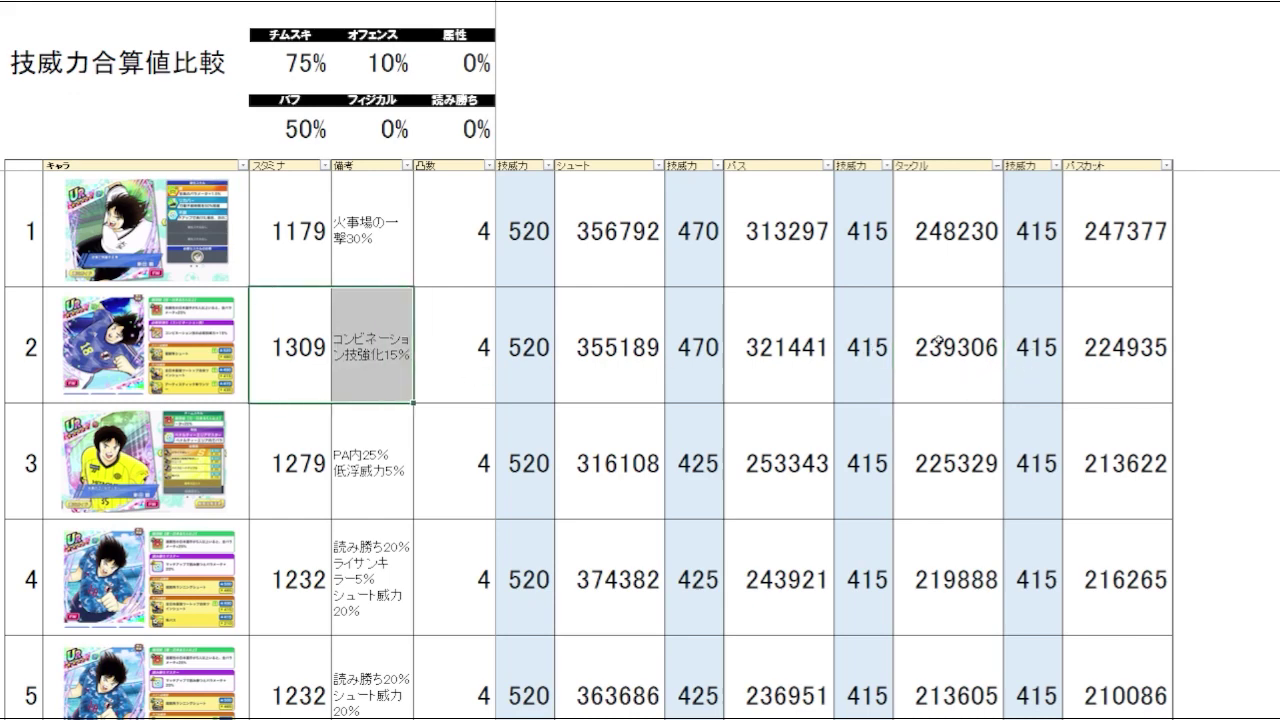
{"action": "left_click", "coordinate": [940, 343]}
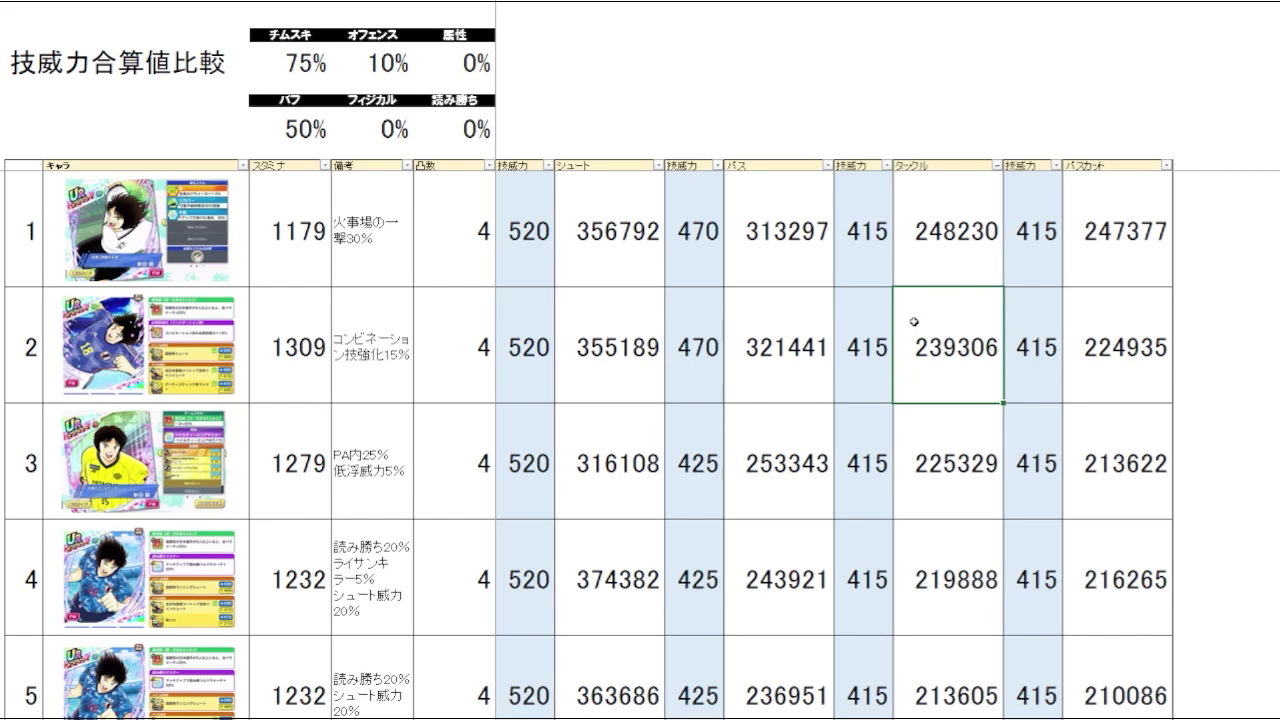
{"action": "left_click", "coordinate": [1243, 229]}
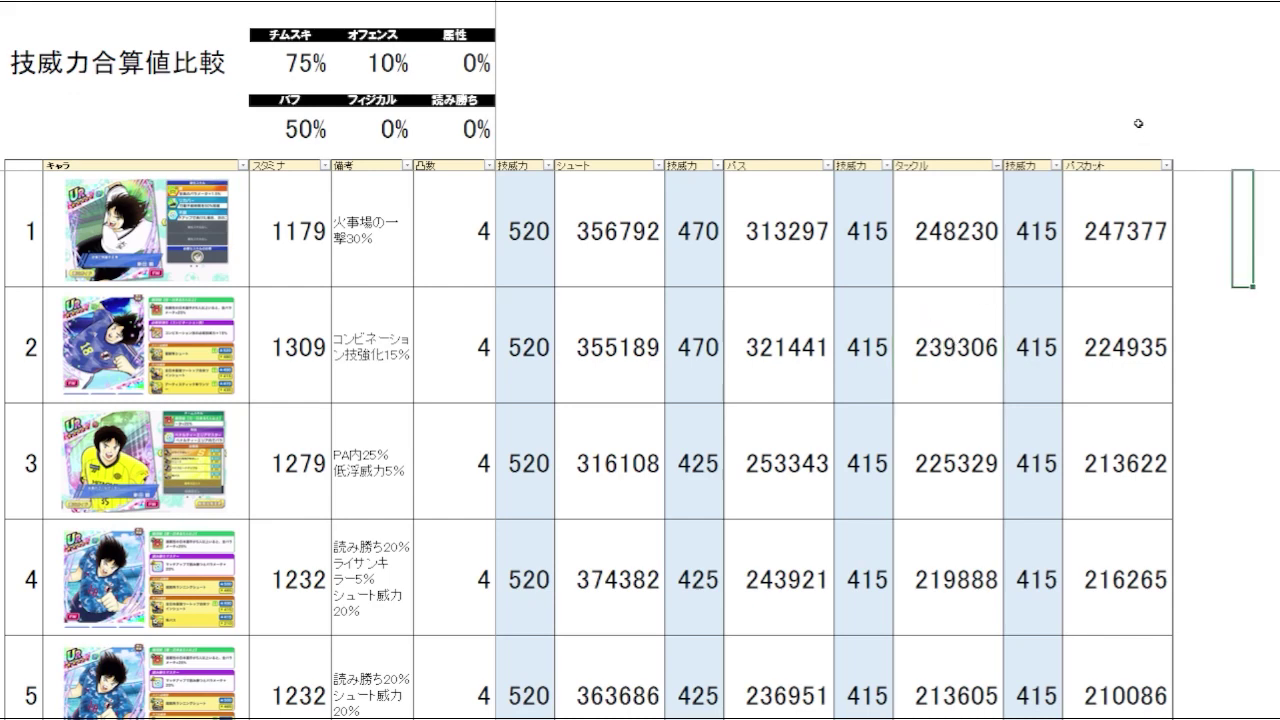
{"action": "left_click", "coordinate": [939, 262]}
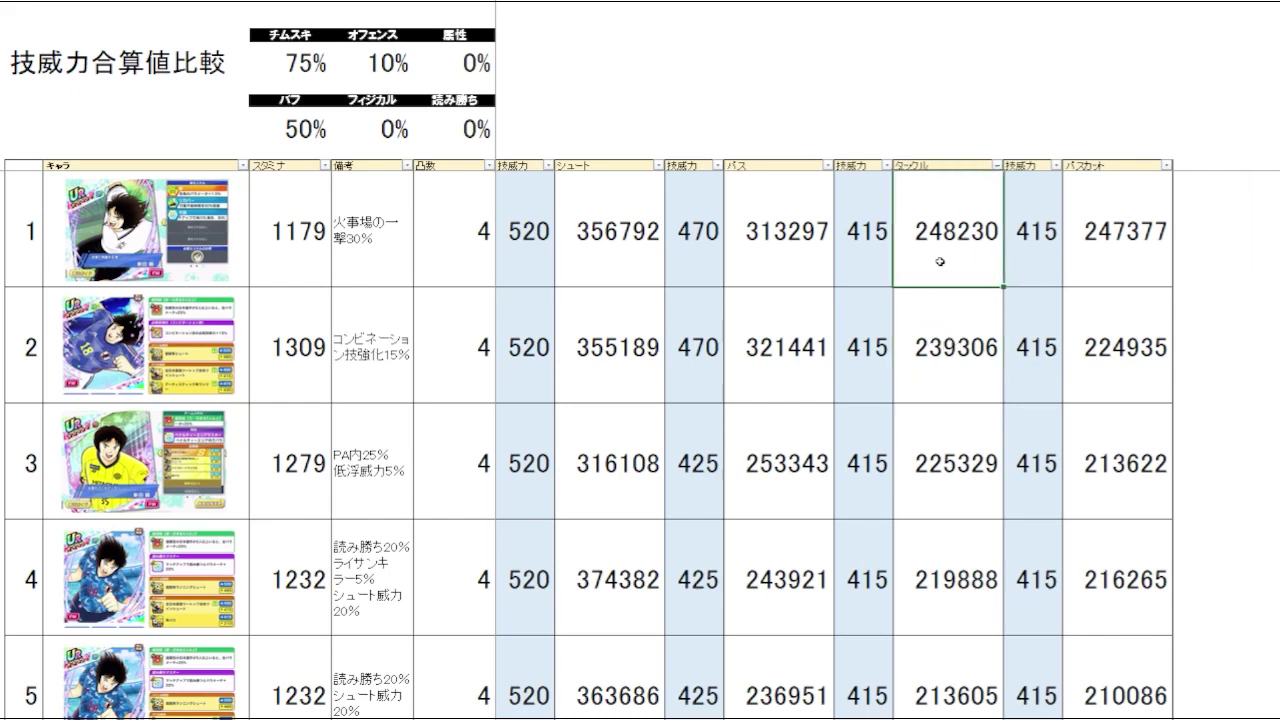
Sort the cards by パスカット power in descending order and compare the top two cards' values.
{"action": "left_click", "coordinate": [966, 126]}
{"action": "left_click", "coordinate": [1146, 120]}
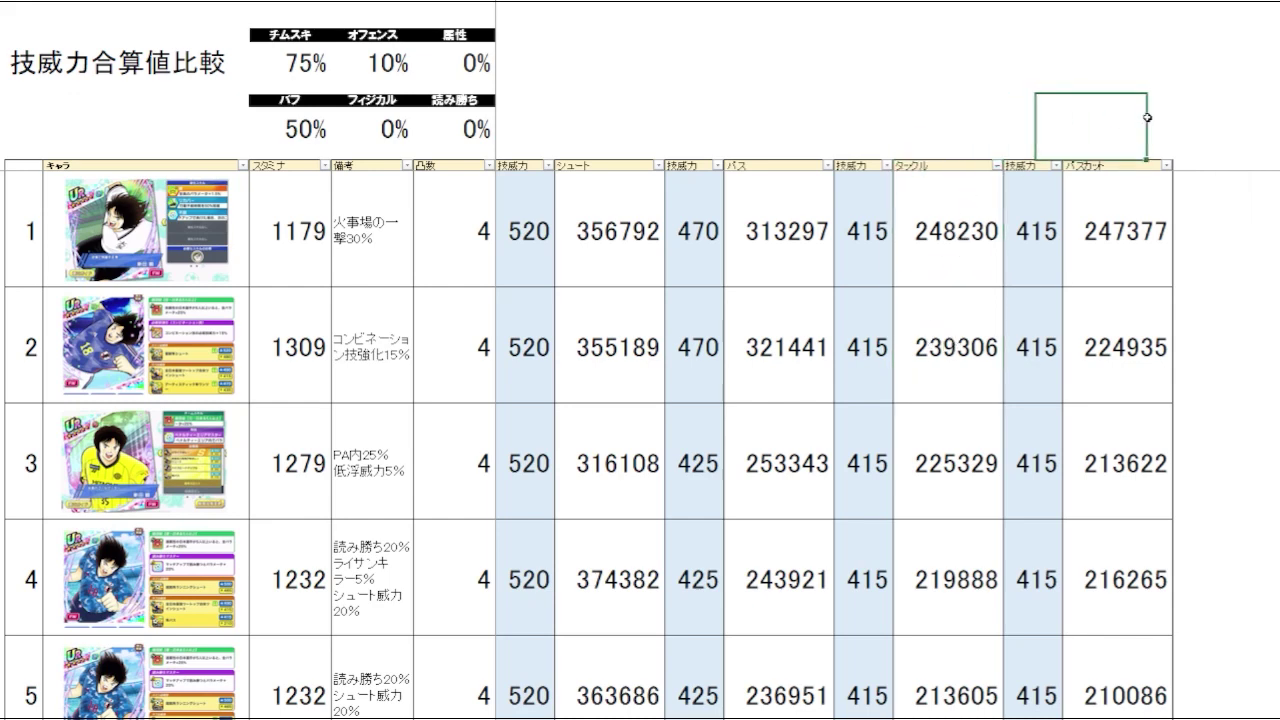
{"action": "left_click", "coordinate": [1166, 166]}
{"action": "left_click", "coordinate": [1149, 211]}
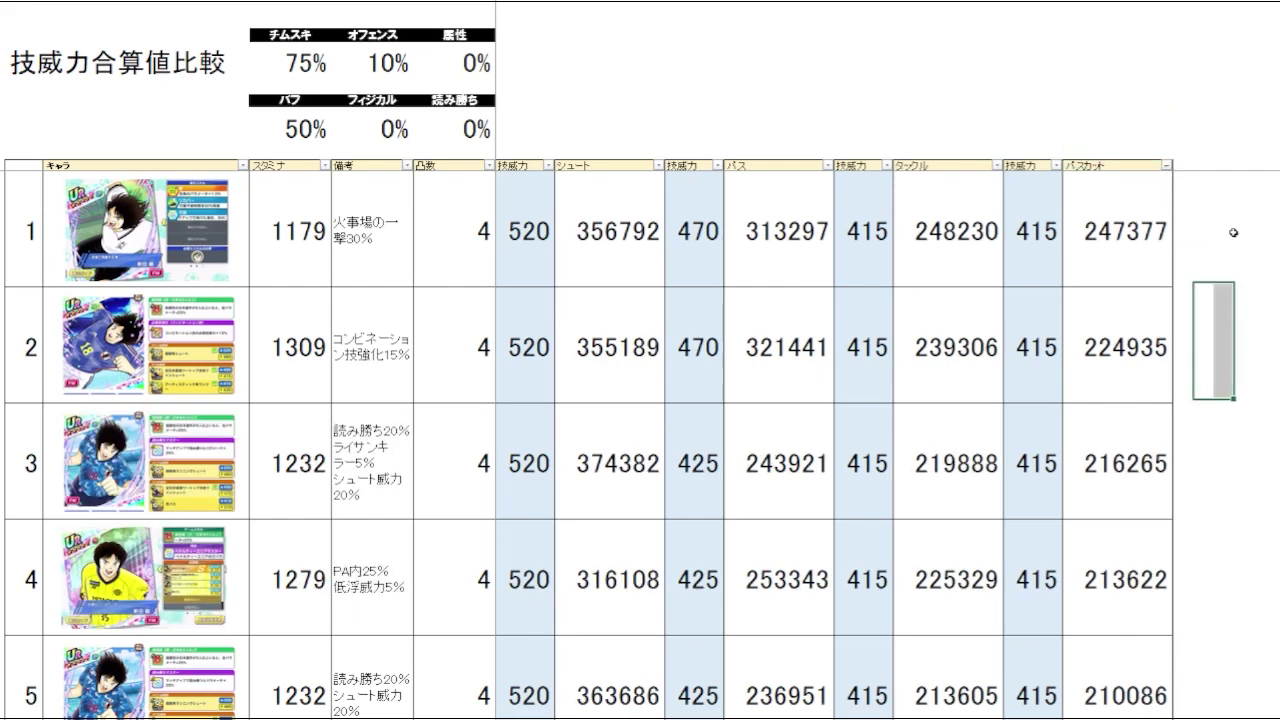
{"action": "left_click", "coordinate": [1132, 270]}
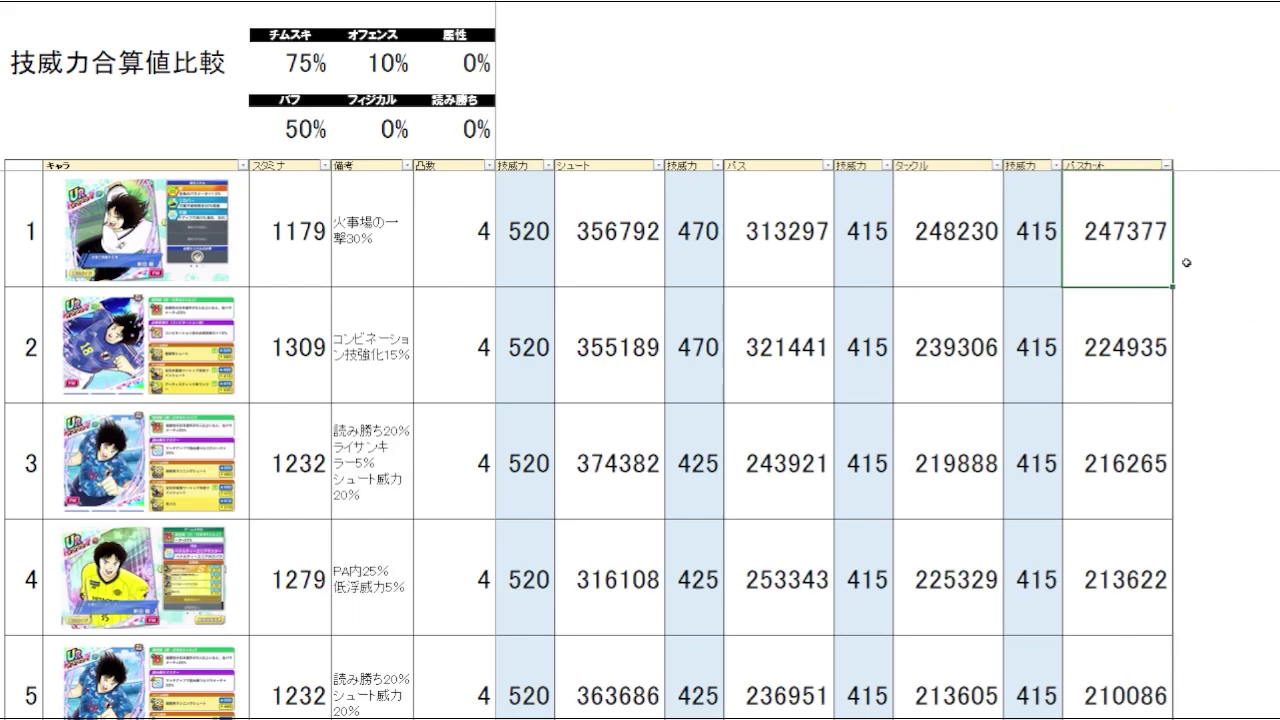
{"action": "left_click", "coordinate": [1141, 374]}
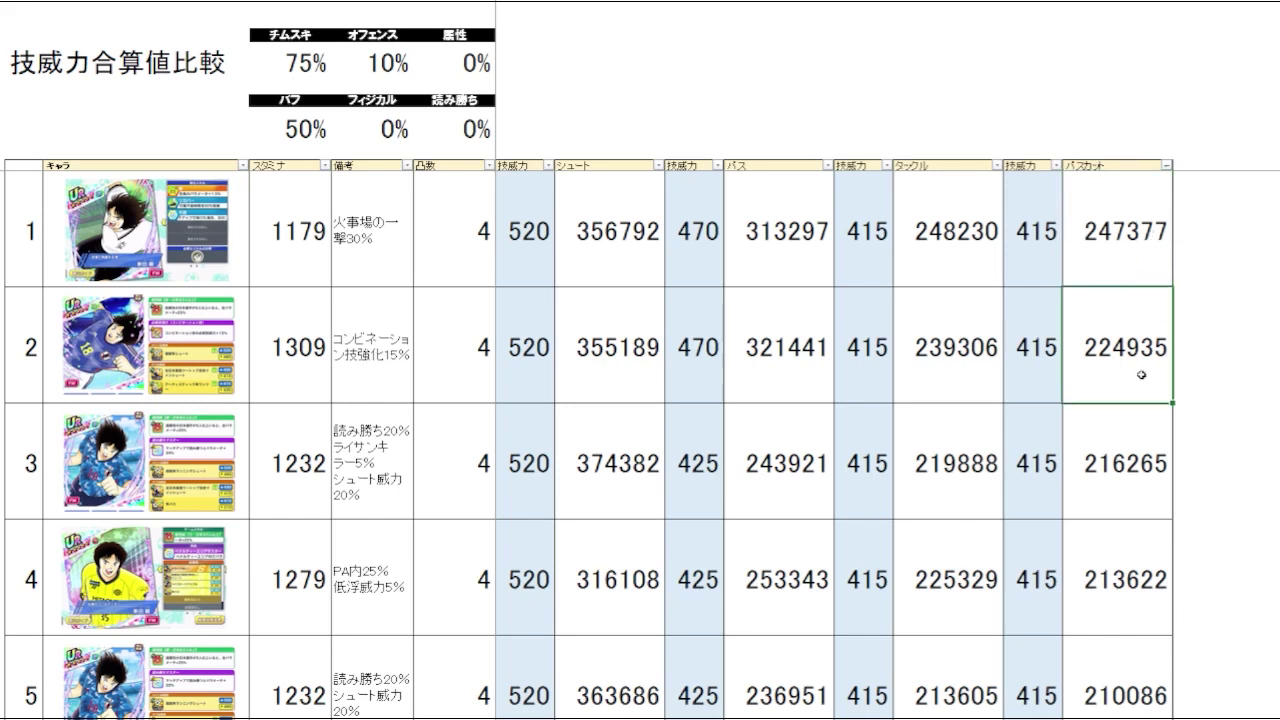
Show the hidden パスカット 威力アップ column again and set the 火事場の一撃30% card's rate to 15%.
{"action": "left_click", "coordinate": [1228, 321]}
{"action": "left_click", "coordinate": [1166, 251]}
{"action": "key", "text": "ctrl+z"}
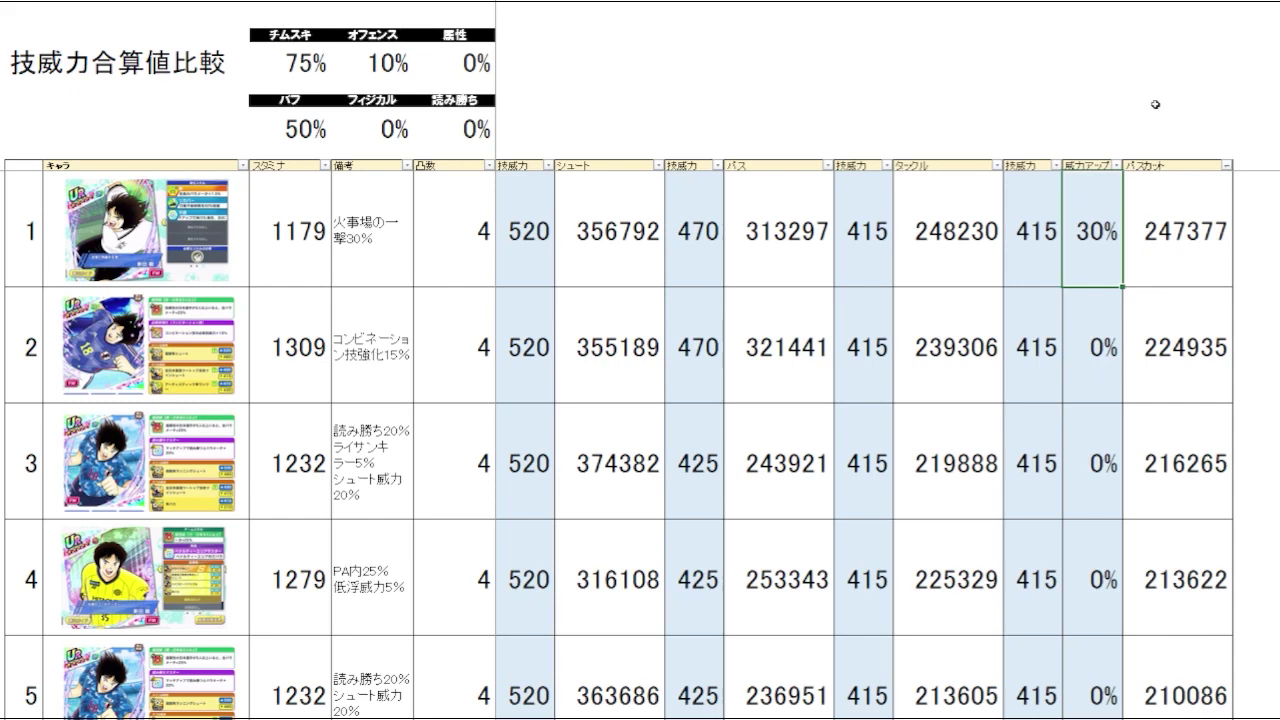
{"action": "type", "text": "15"}
{"action": "key", "text": "Return"}
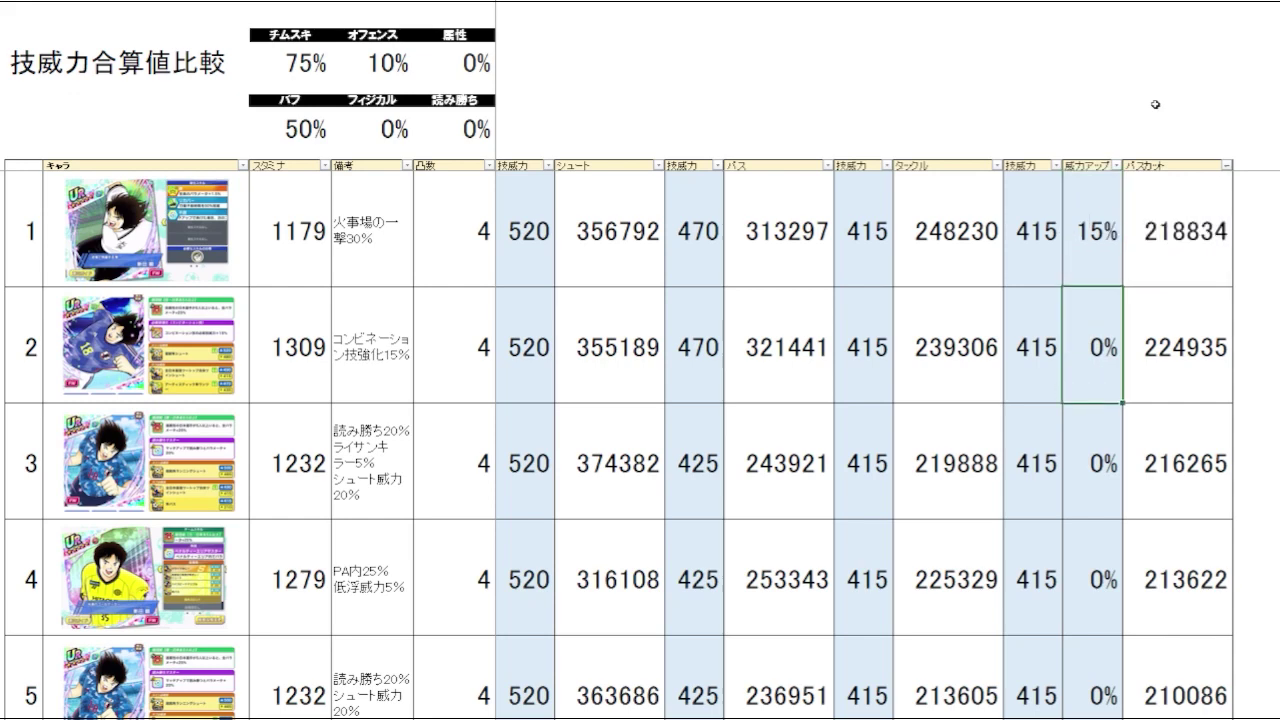
Compare the パスカット power of the 火事場の一撃30% card with that of the コンビネーション技強化15% card.
{"action": "left_click_drag", "start_coordinate": [1228, 276], "coordinate": [1188, 344]}
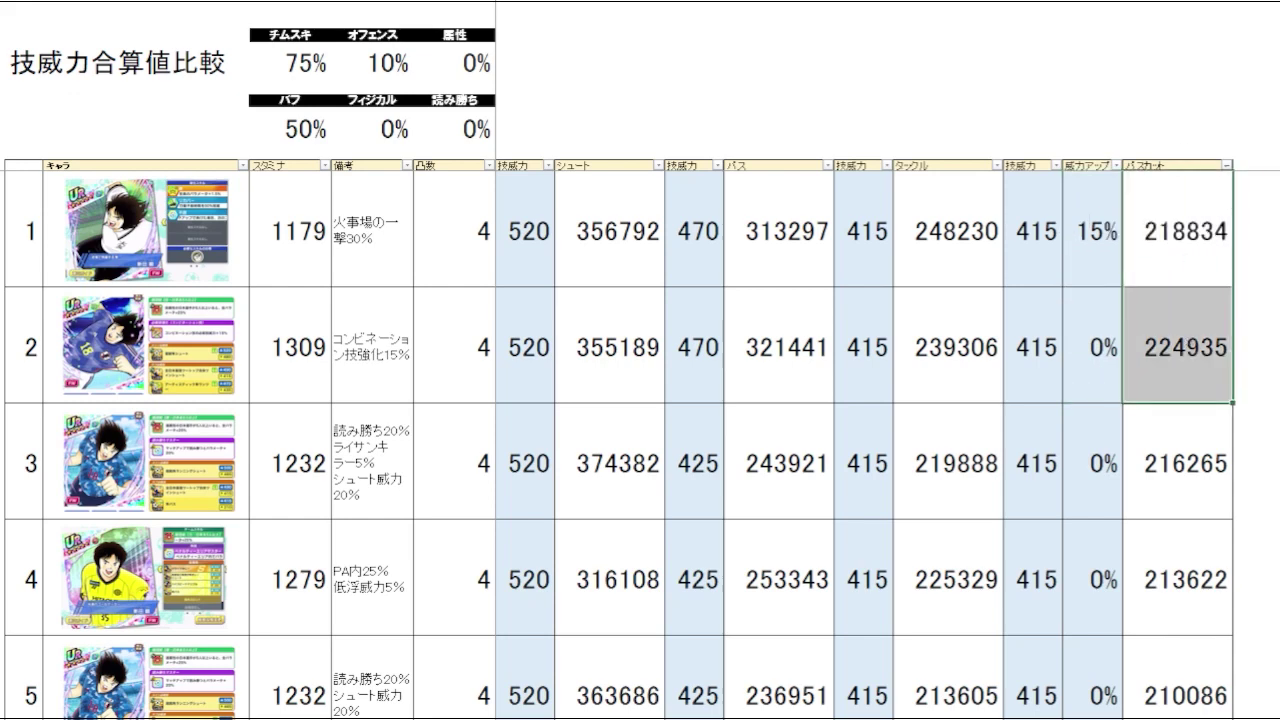
{"action": "left_click", "coordinate": [1277, 258]}
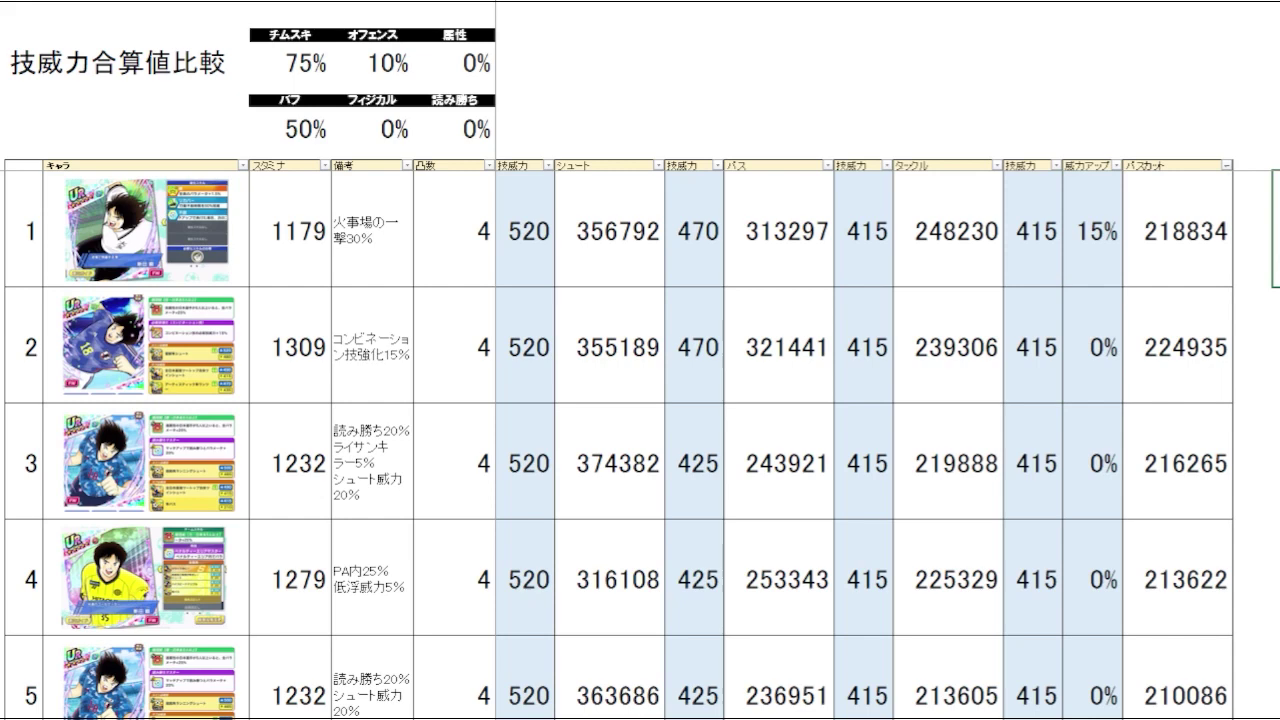
{"action": "left_click", "coordinate": [1268, 385]}
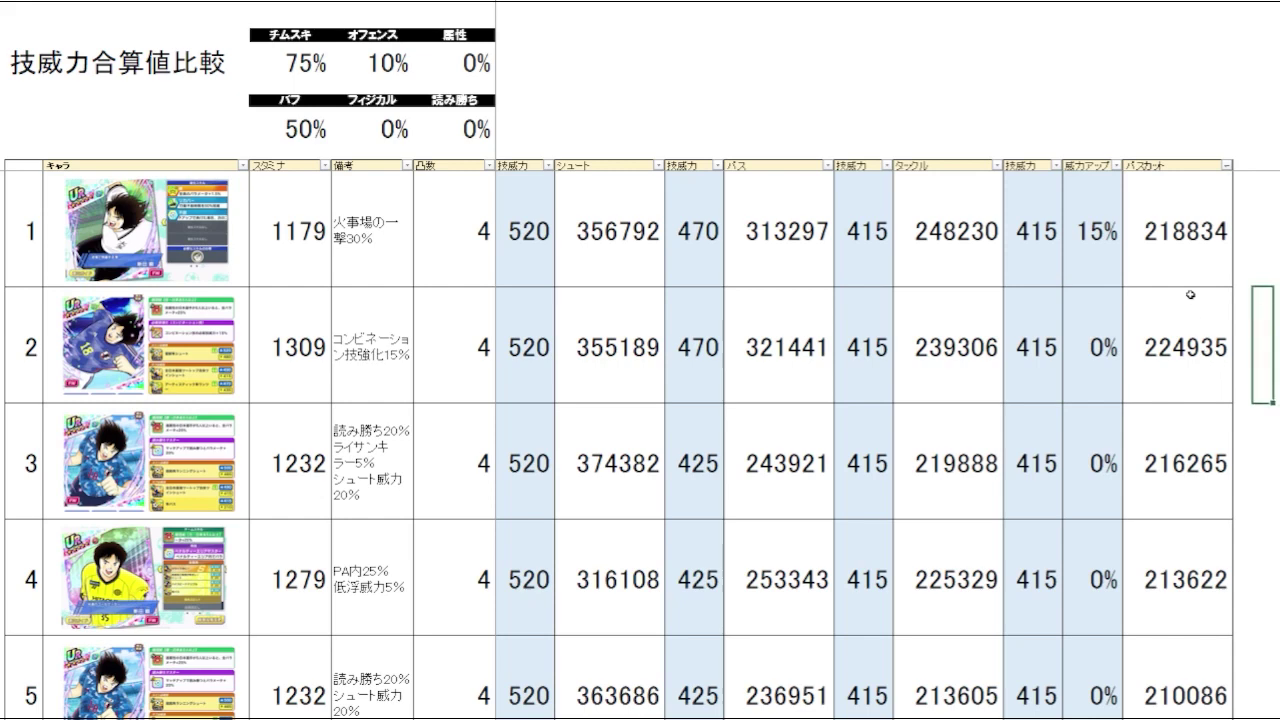
{"action": "left_click_drag", "start_coordinate": [1186, 265], "coordinate": [1185, 347]}
{"action": "left_click", "coordinate": [1274, 345]}
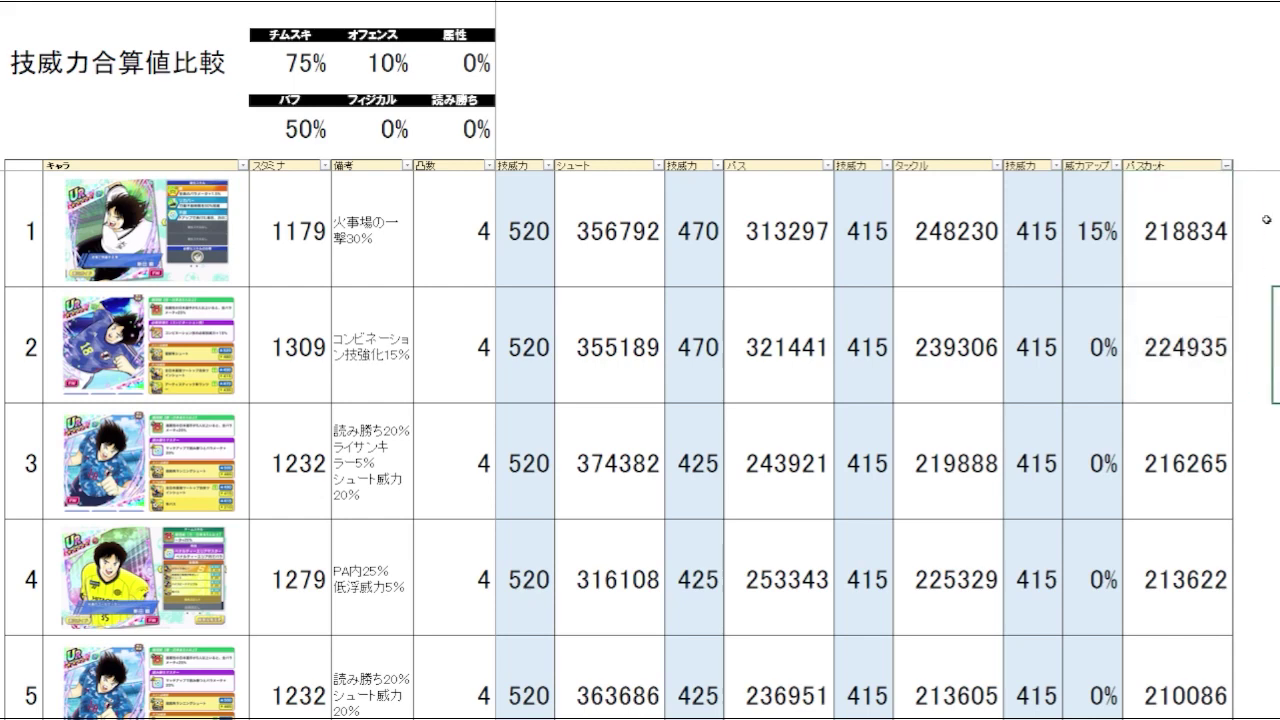
{"action": "left_click", "coordinate": [1248, 190]}
{"action": "left_click", "coordinate": [1180, 70]}
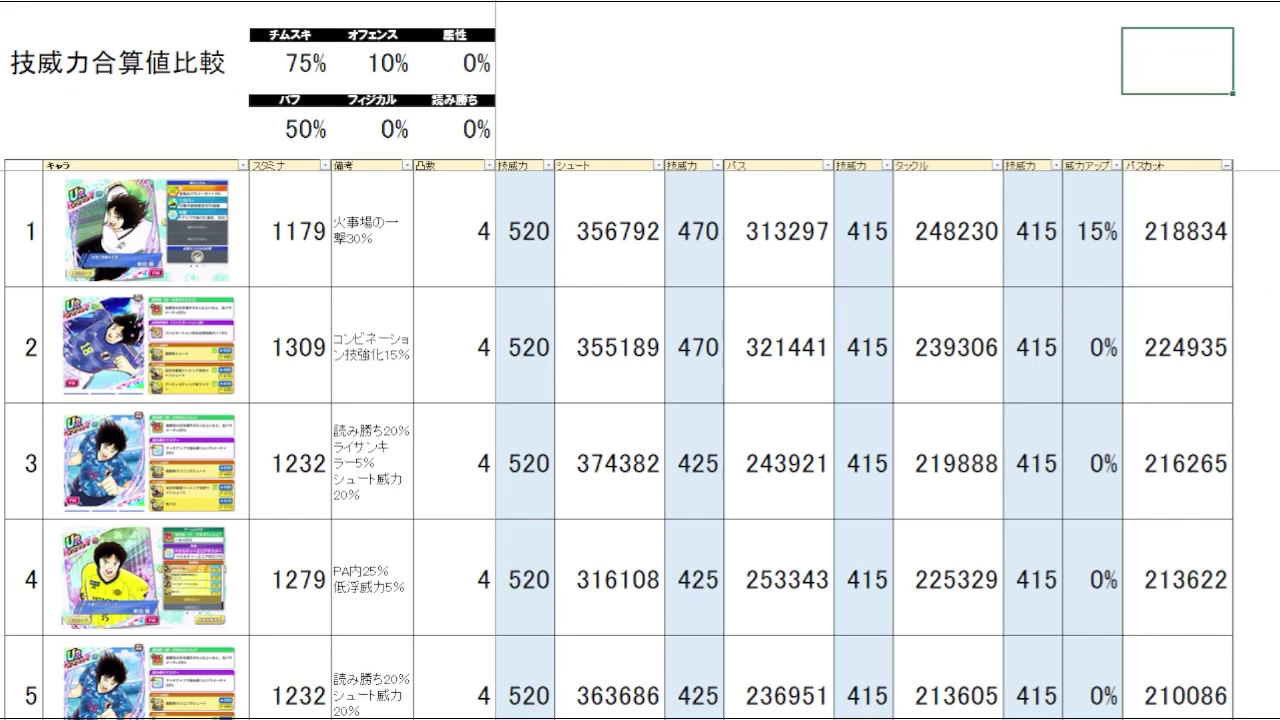
Switch to the シュート合算 ranking table and examine the highlighted 火事場の一撃30% card's シュート値, 備考 and シュート合算.
{"action": "left_click", "coordinate": [1243, 250]}
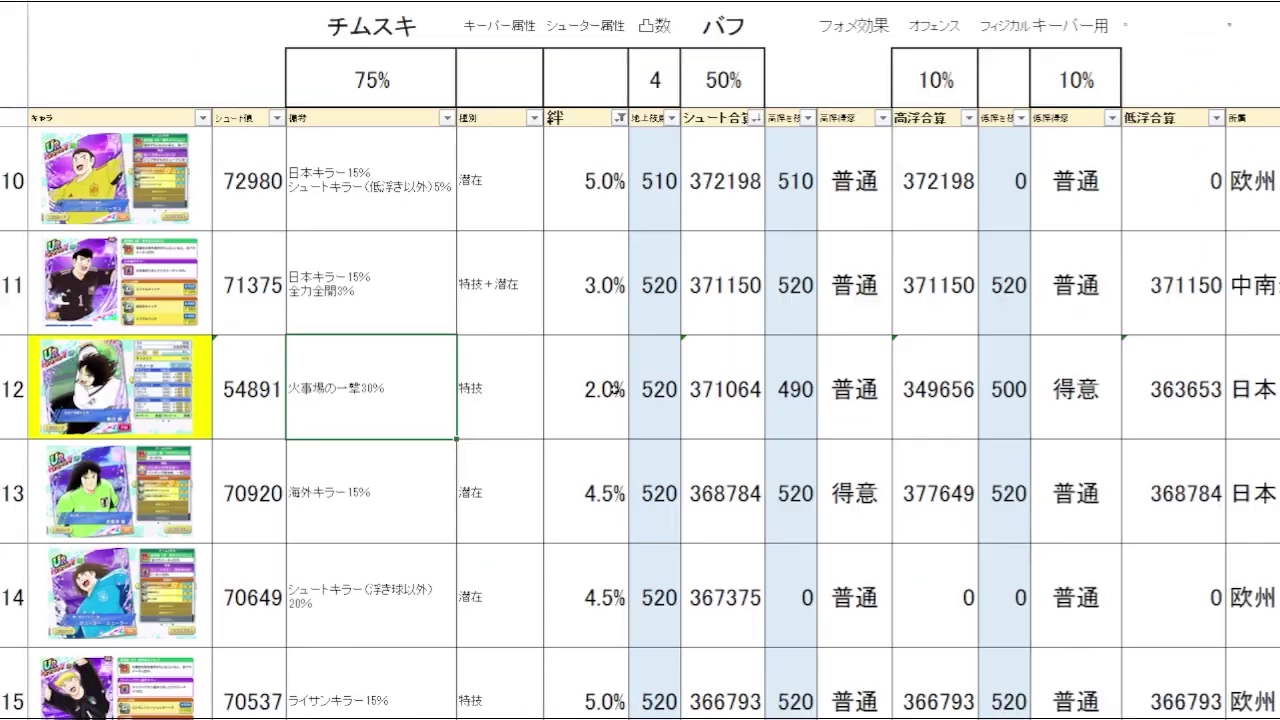
{"action": "left_click", "coordinate": [731, 396]}
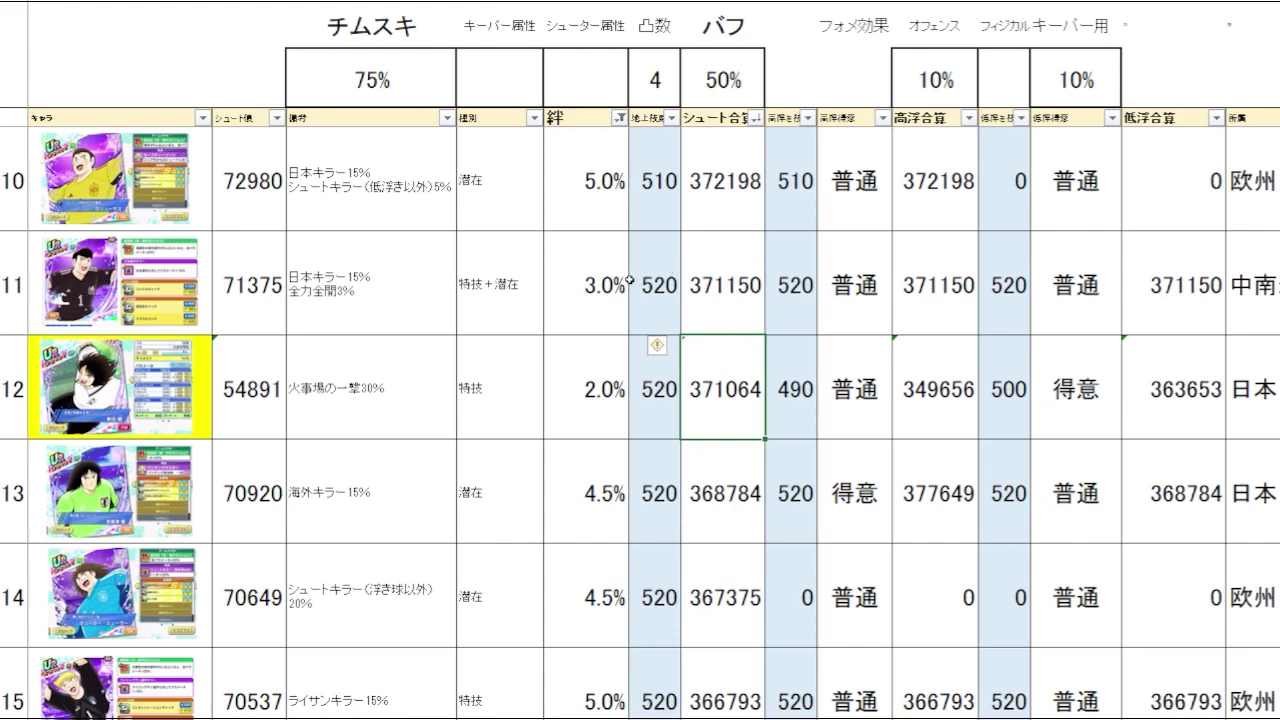
{"action": "left_click", "coordinate": [358, 429]}
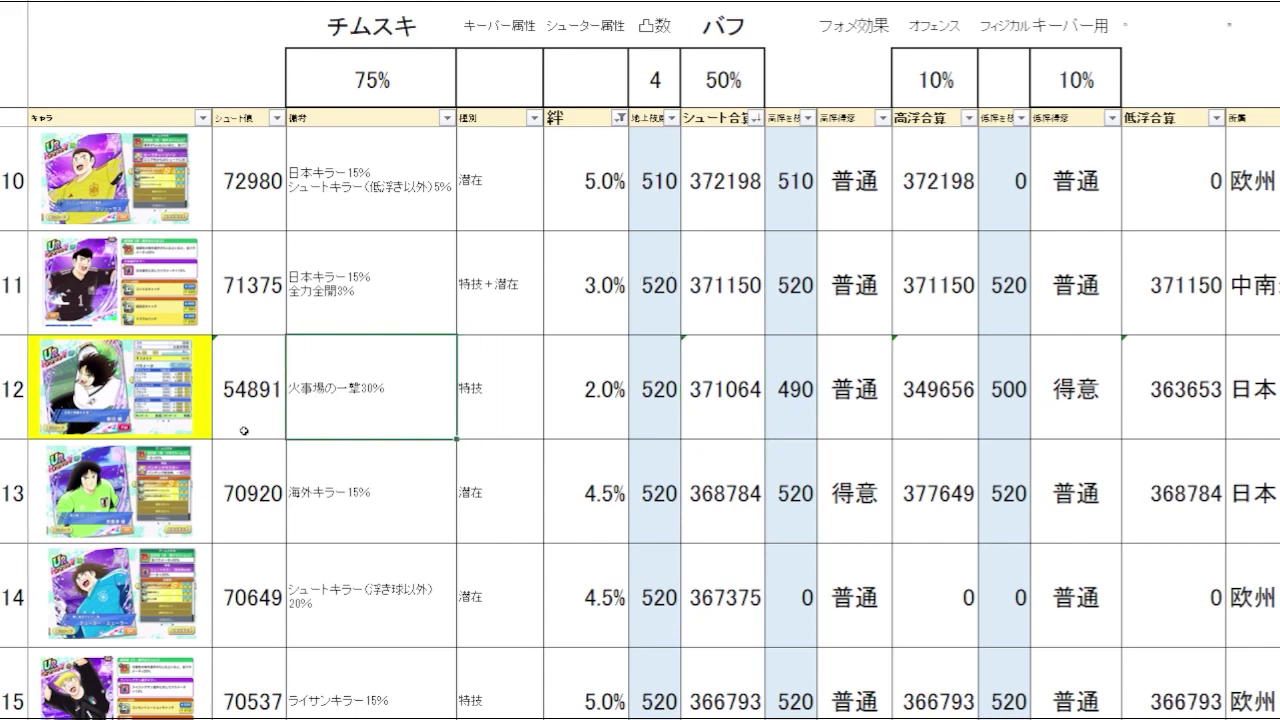
{"action": "left_click_drag", "start_coordinate": [212, 420], "coordinate": [369, 400]}
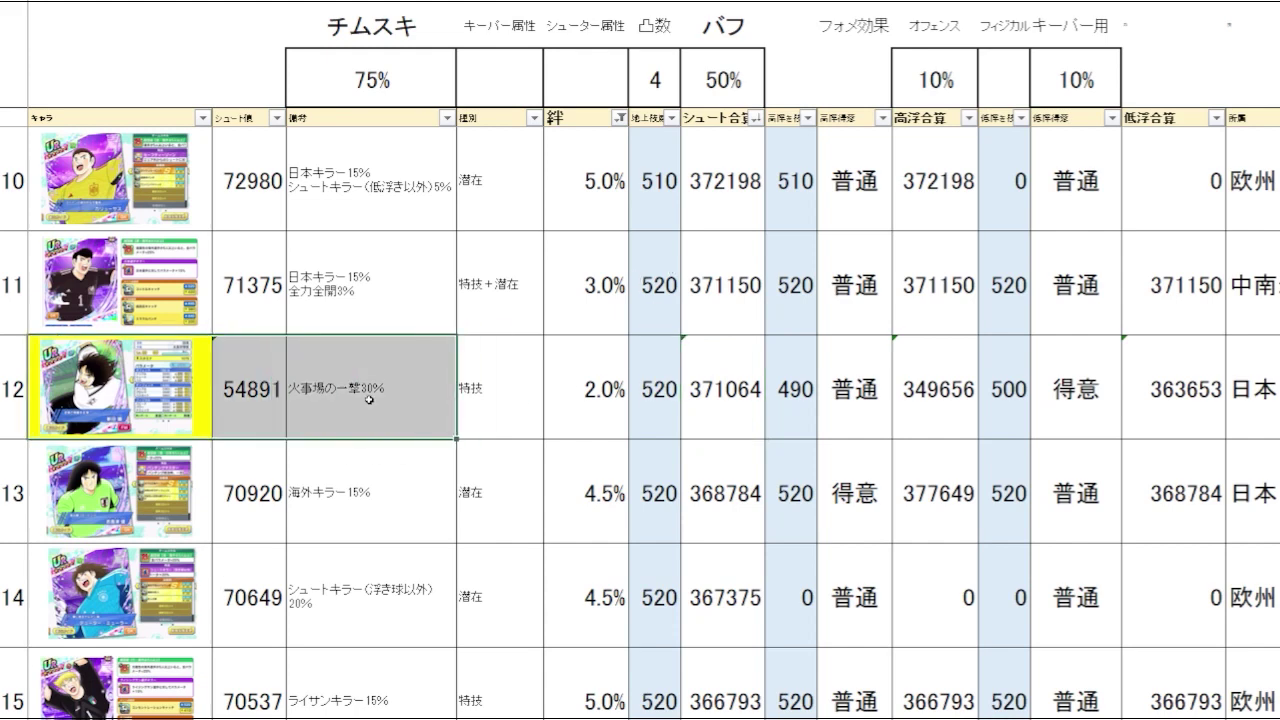
{"action": "left_click", "coordinate": [714, 405]}
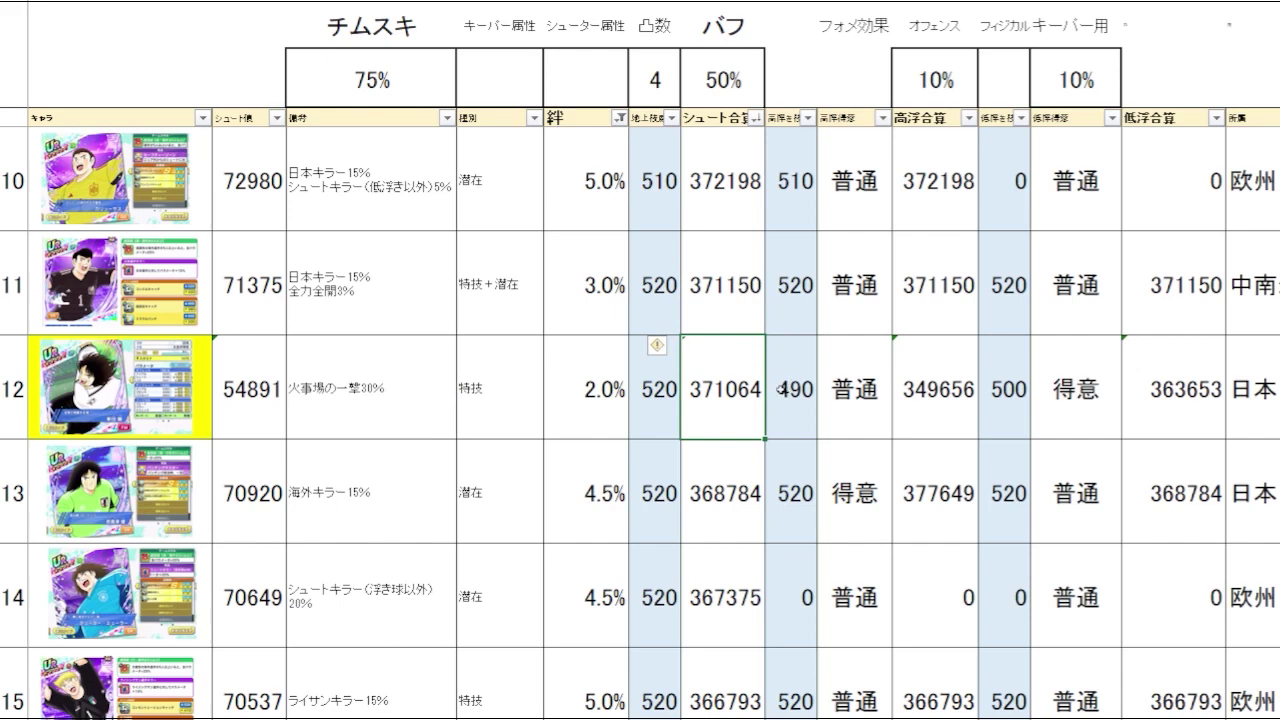
Compare the highlighted 火事場の一撃30% card's シュート合算 with those of the cards ranked 10 and 11.
{"action": "key", "text": "Up"}
{"action": "key", "text": "Up"}
{"action": "key", "text": "Up"}
{"action": "key", "text": "Down"}
{"action": "key", "text": "Down"}
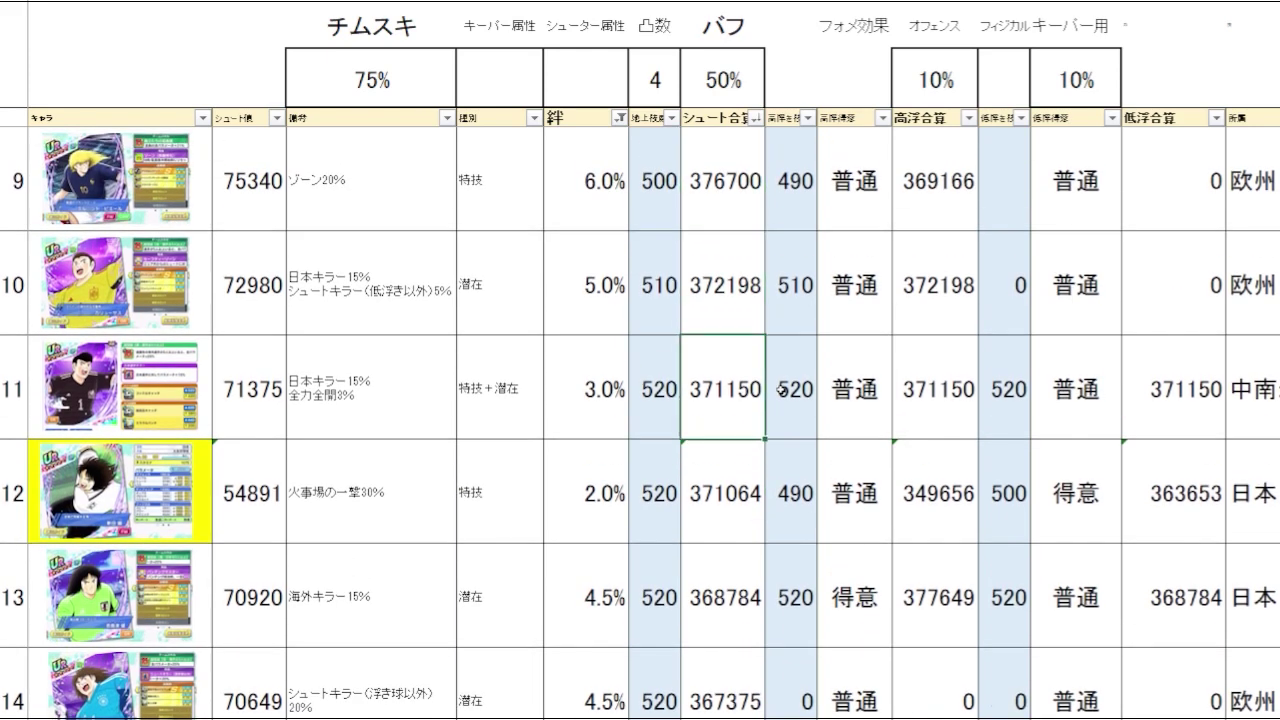
{"action": "left_click_drag", "start_coordinate": [715, 412], "coordinate": [732, 505]}
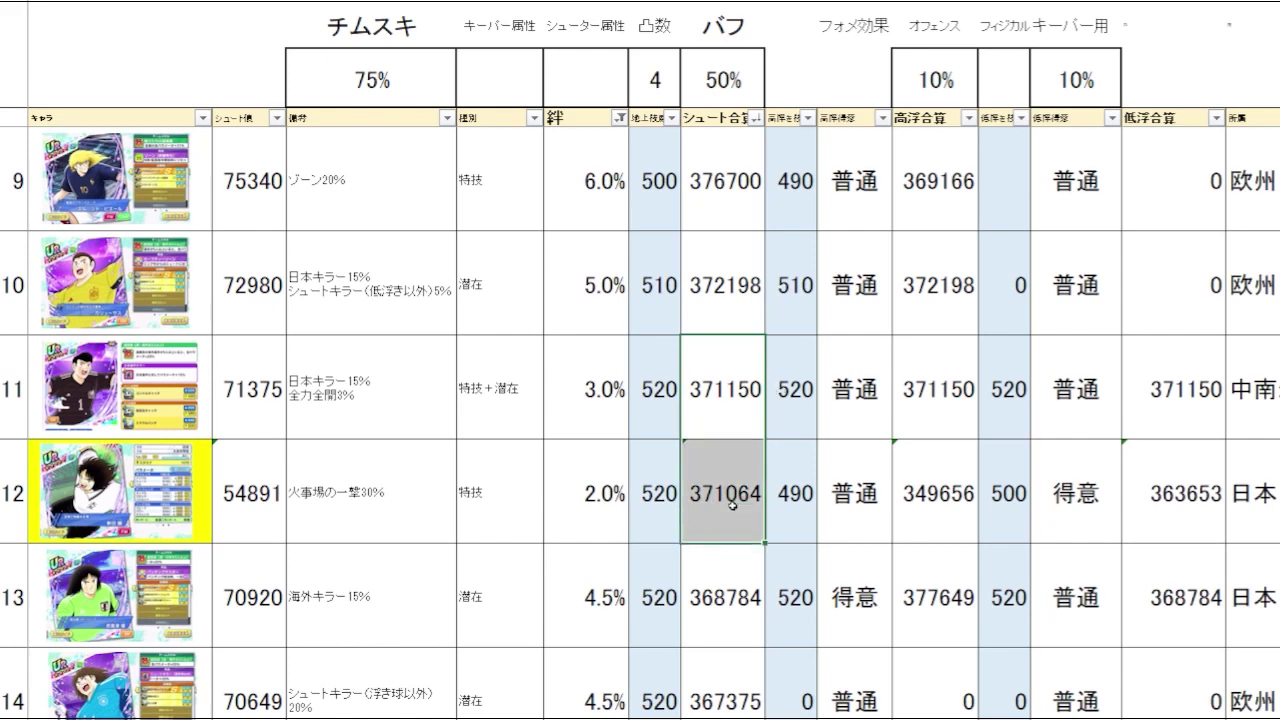
{"action": "left_click", "coordinate": [742, 296]}
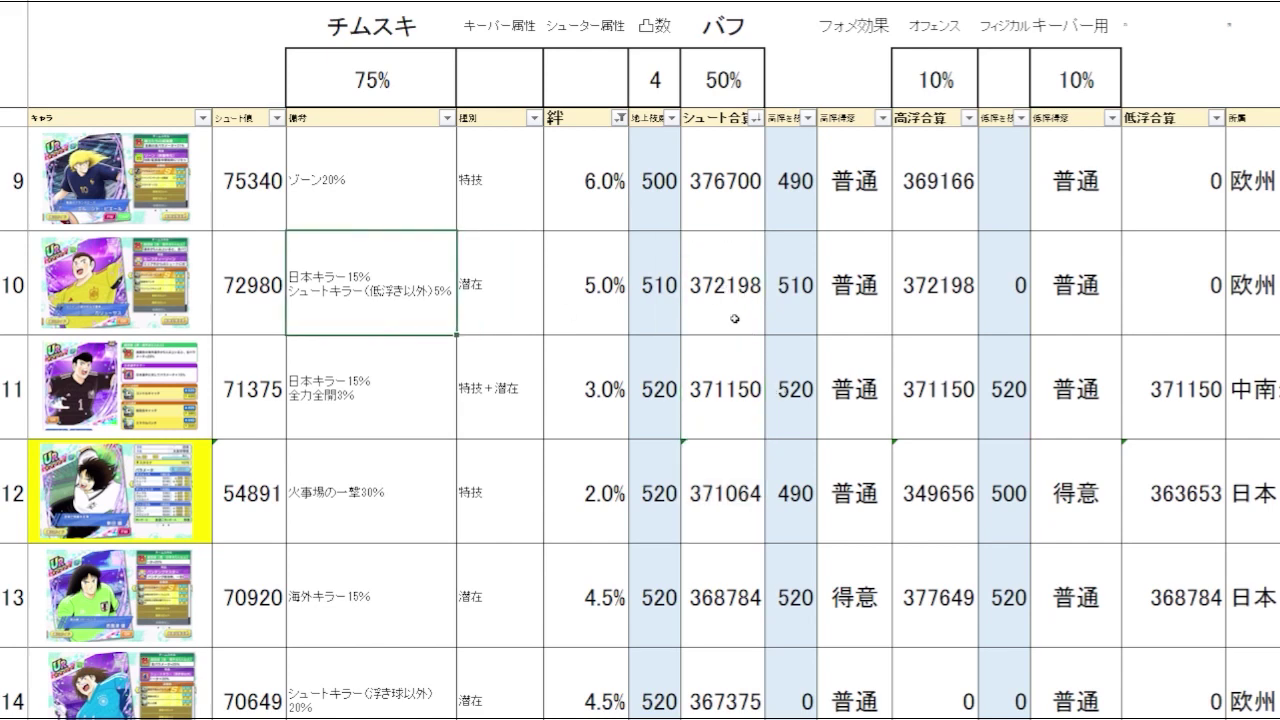
{"action": "left_click_drag", "start_coordinate": [740, 315], "coordinate": [742, 487]}
{"action": "left_click", "coordinate": [745, 487]}
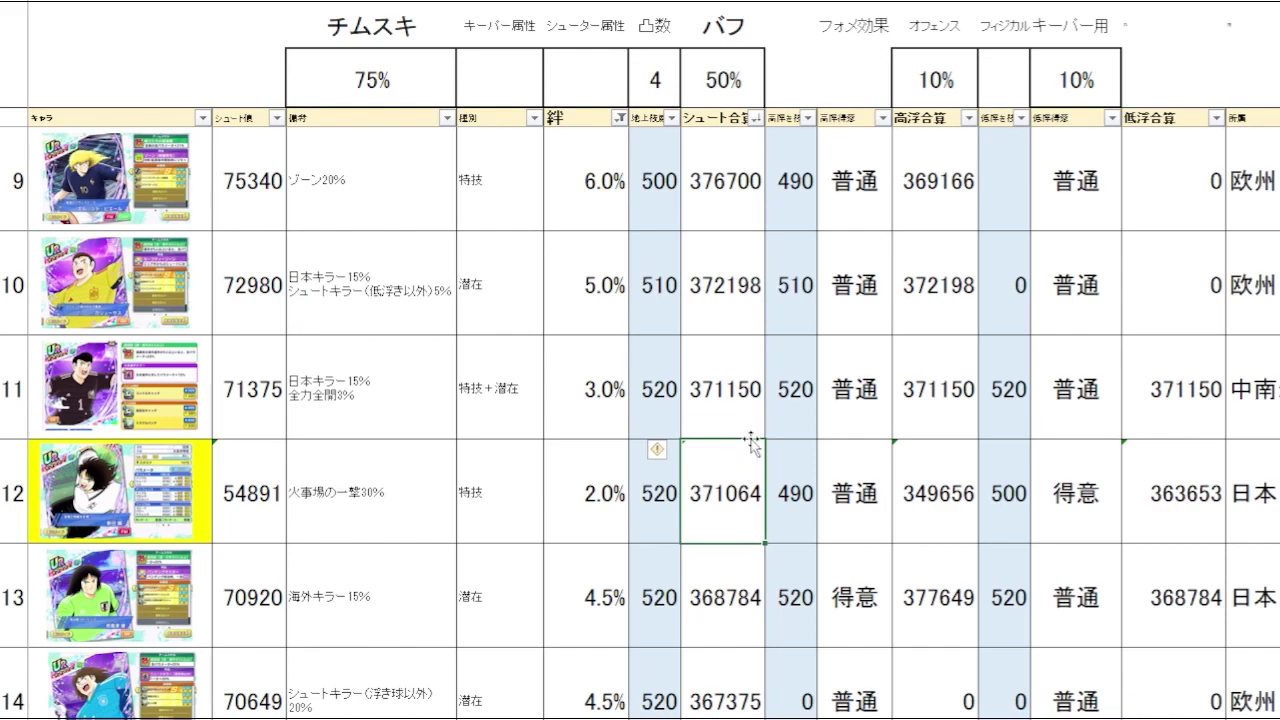
Compare the highlighted 火事場の一撃30% card's シュート合算 with those of the cards ranked 13 and 14.
{"action": "key", "text": "Down"}
{"action": "scroll", "coordinate": [751, 440], "scroll_direction": "down", "scroll_amount": 1}
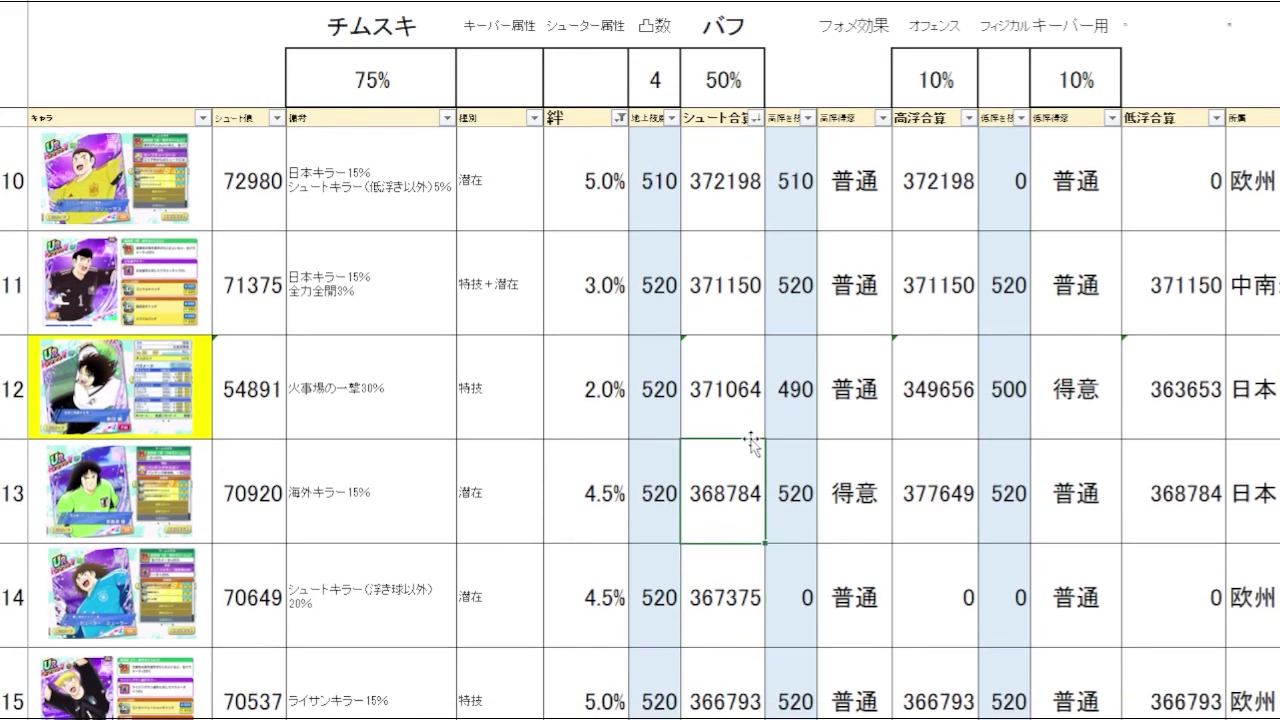
{"action": "key", "text": "Up"}
{"action": "key", "text": "Down"}
{"action": "key", "text": "Down"}
{"action": "scroll", "coordinate": [751, 440], "scroll_direction": "down", "scroll_amount": 2}
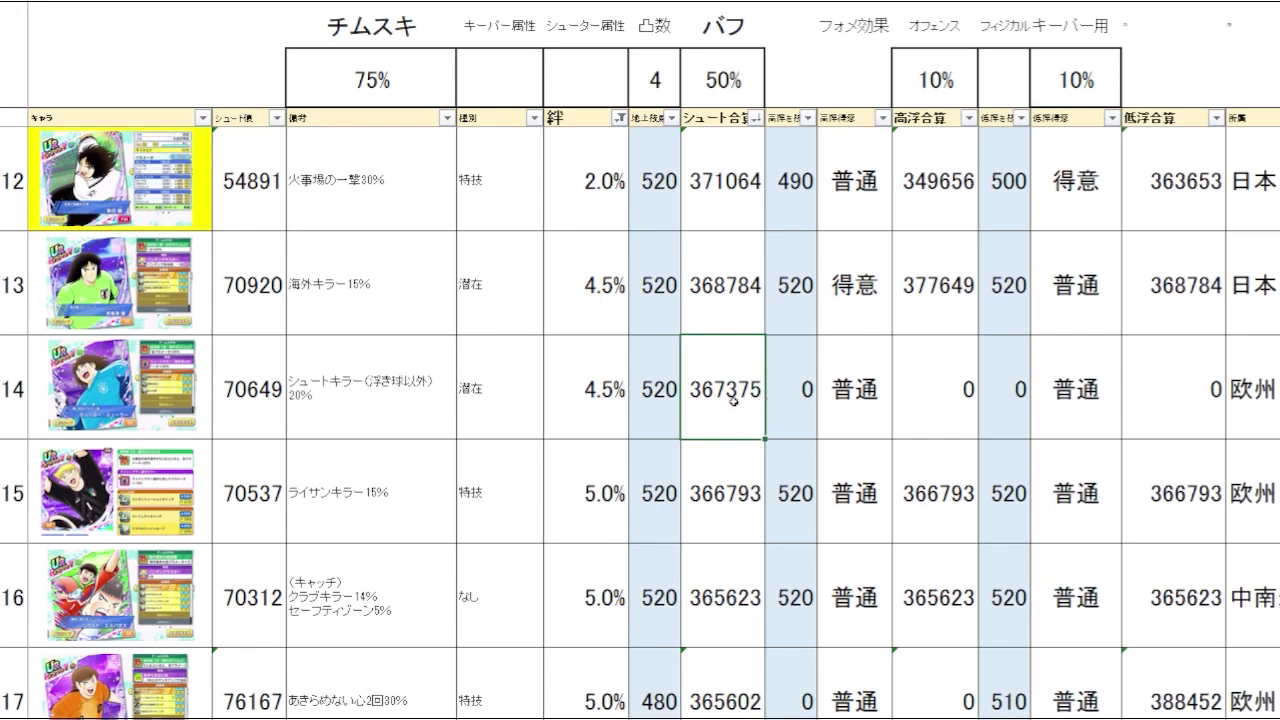
Check the highlighted card's 高浮合算 and compare its シュート合算 with those of the cards down to rank 15.
{"action": "left_click", "coordinate": [953, 201]}
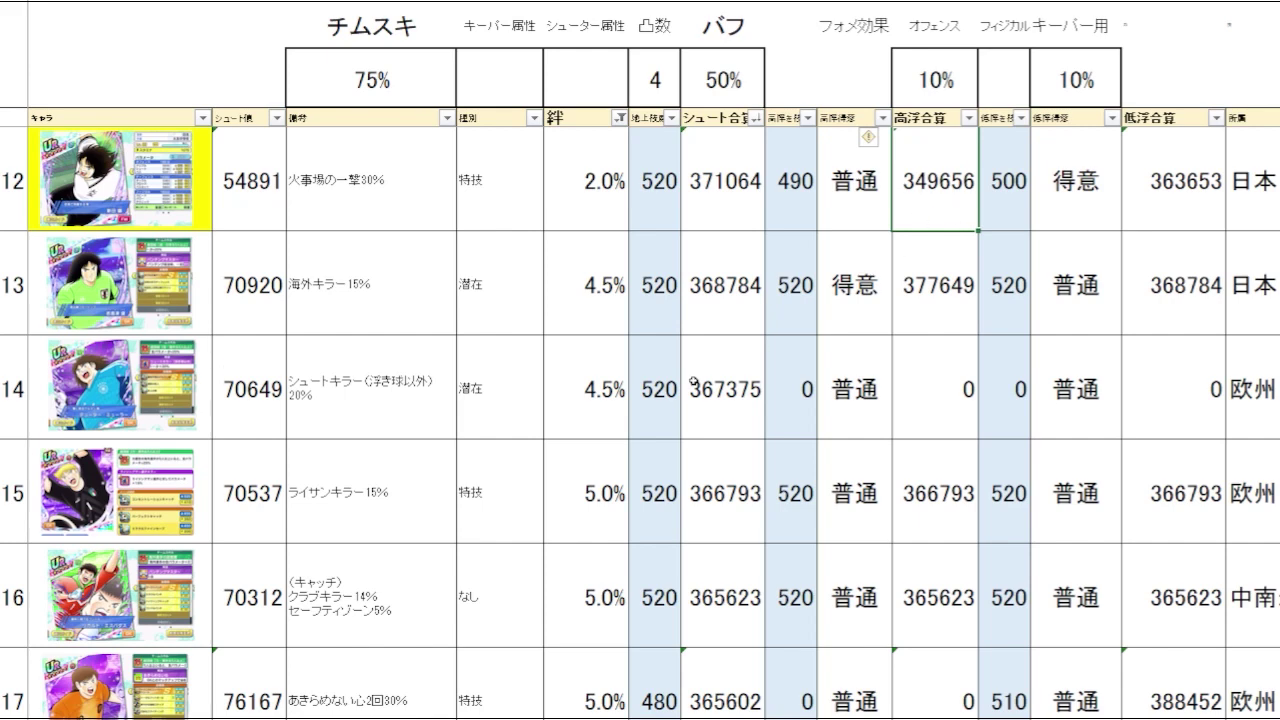
{"action": "left_click", "coordinate": [719, 502]}
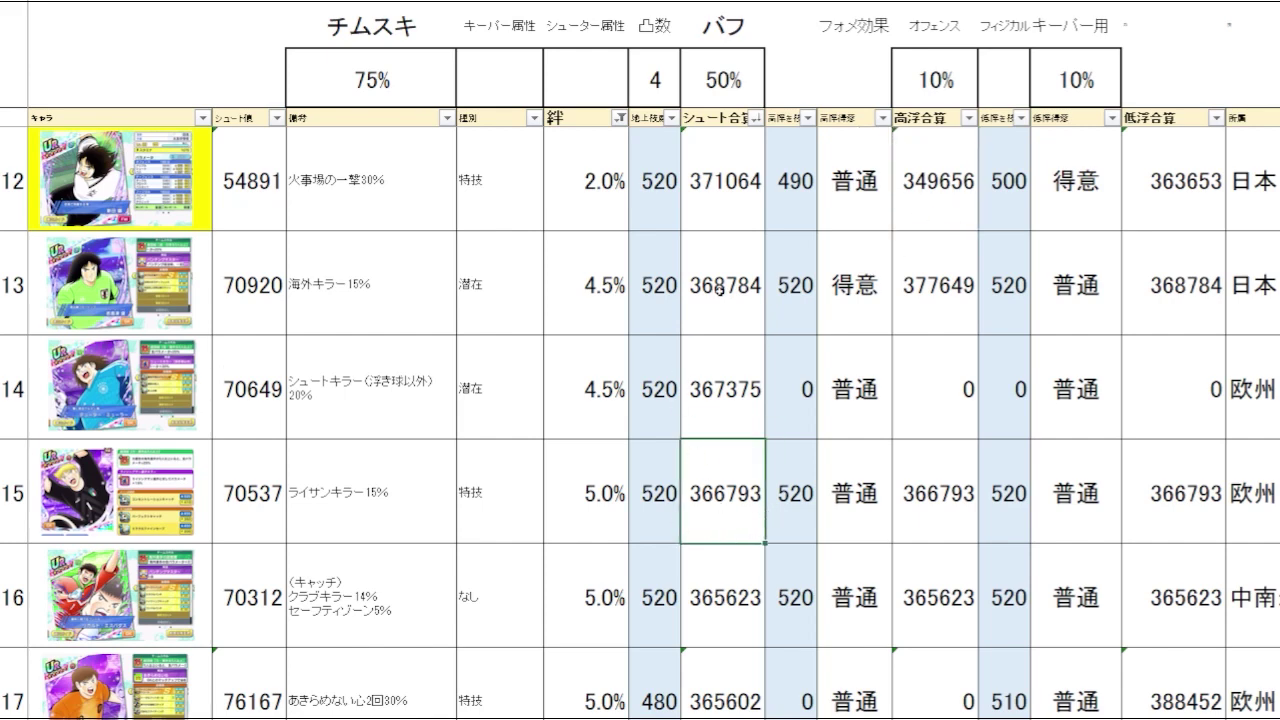
{"action": "left_click", "coordinate": [735, 212]}
{"action": "left_click", "coordinate": [740, 395]}
{"action": "left_click", "coordinate": [744, 492]}
{"action": "left_click", "coordinate": [735, 215]}
{"action": "scroll", "coordinate": [742, 213], "scroll_direction": "up", "scroll_amount": 1}
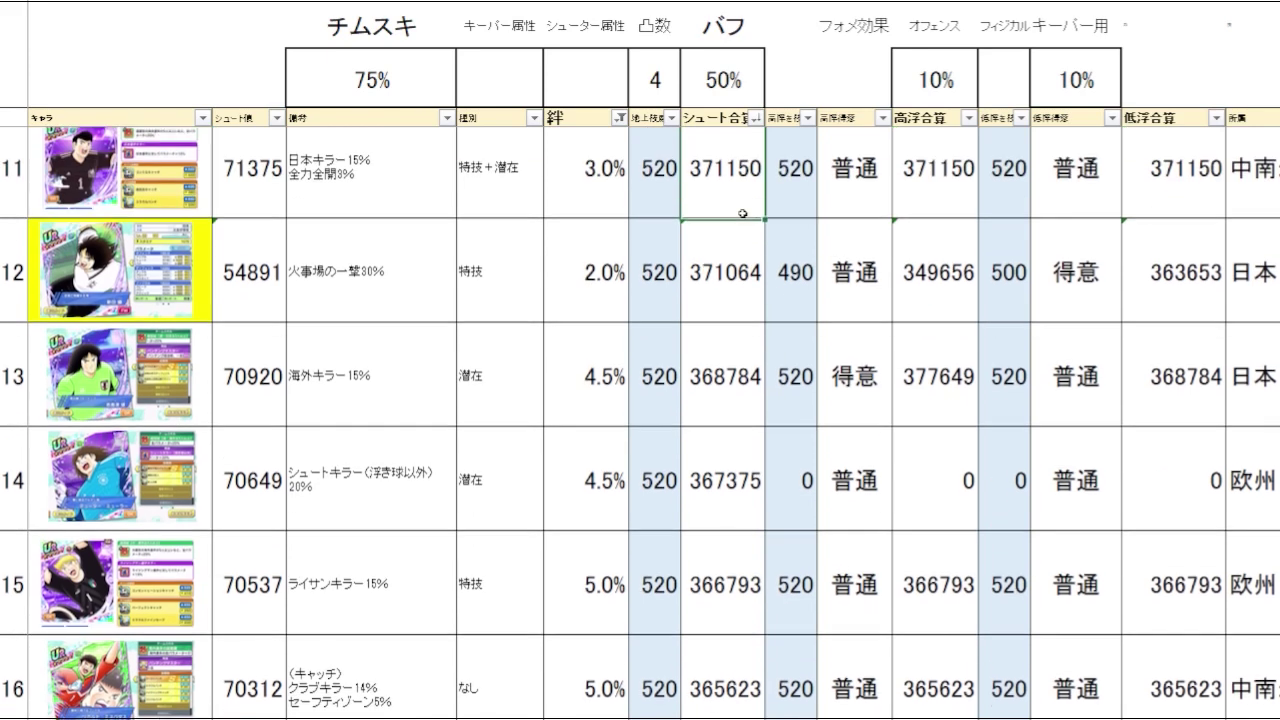
{"action": "key", "text": "Down"}
{"action": "key", "text": "Down"}
{"action": "key", "text": "Down"}
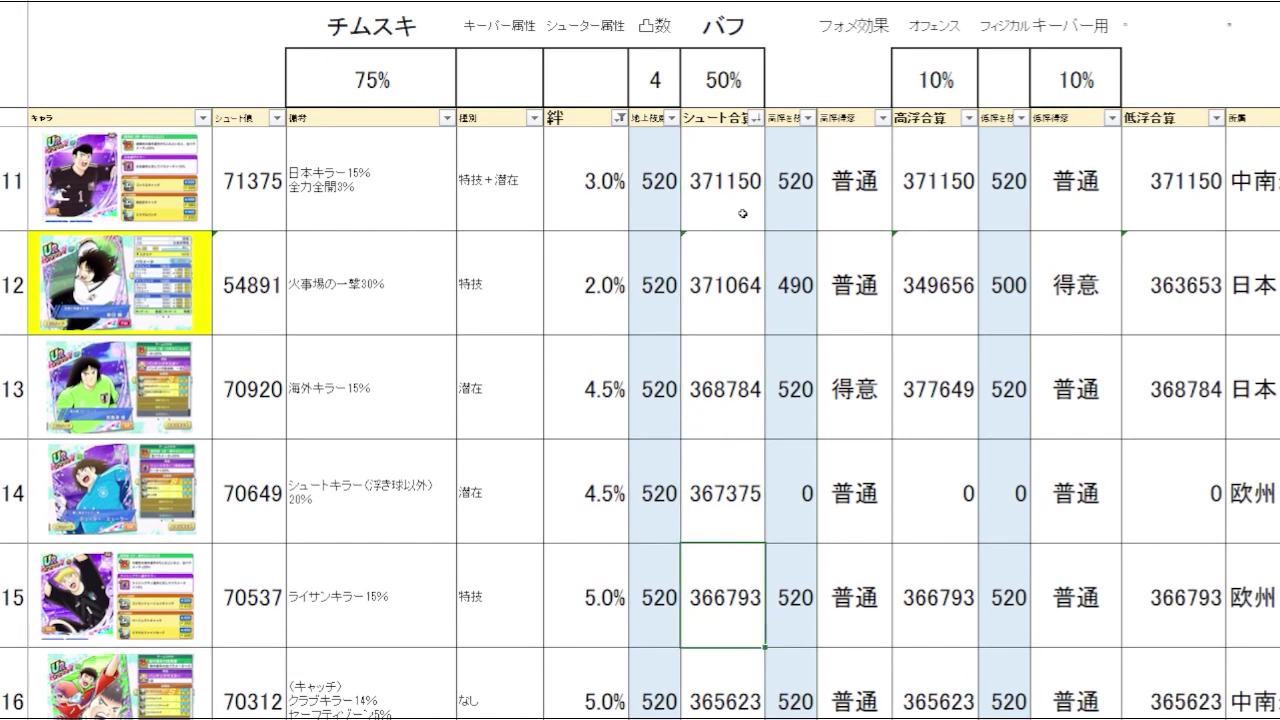
Find the ライサンキラー15% card's entry without a 備考 bonus lower in the ranking and examine its 備考 through シュート合算.
{"action": "scroll", "coordinate": [587, 440], "scroll_direction": "down", "scroll_amount": 9}
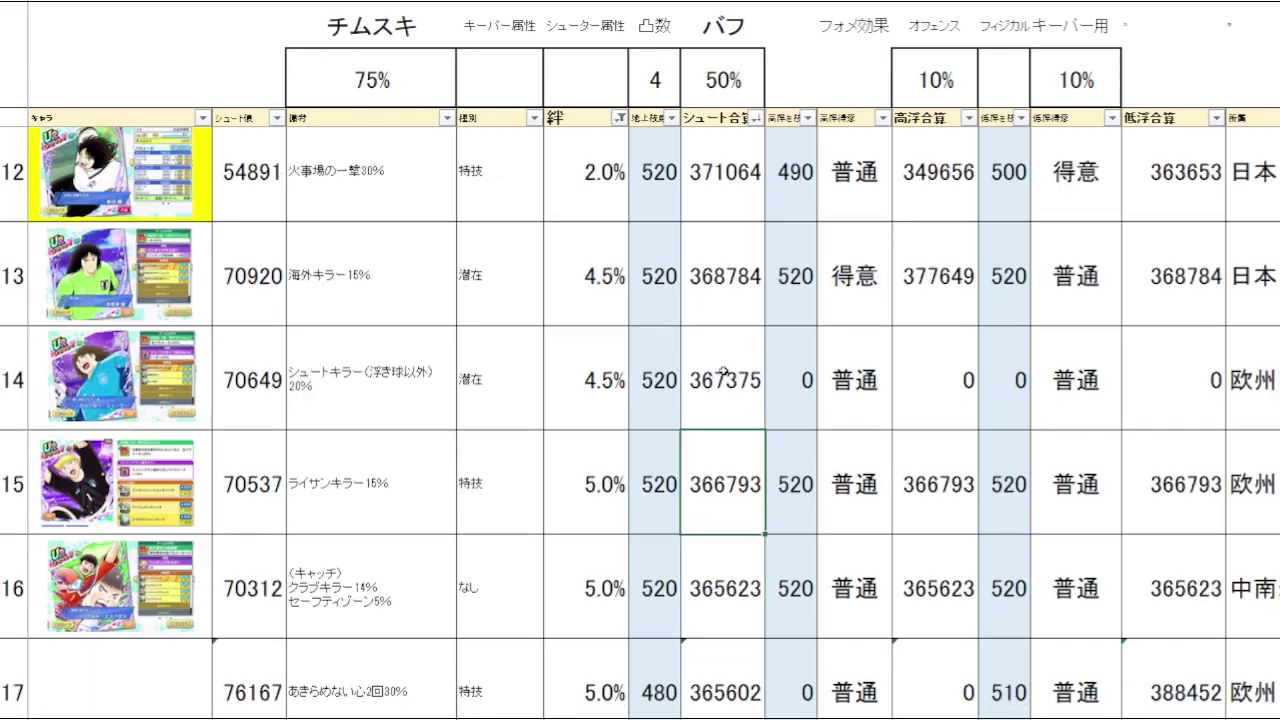
{"action": "scroll", "coordinate": [735, 360], "scroll_direction": "down", "scroll_amount": 10}
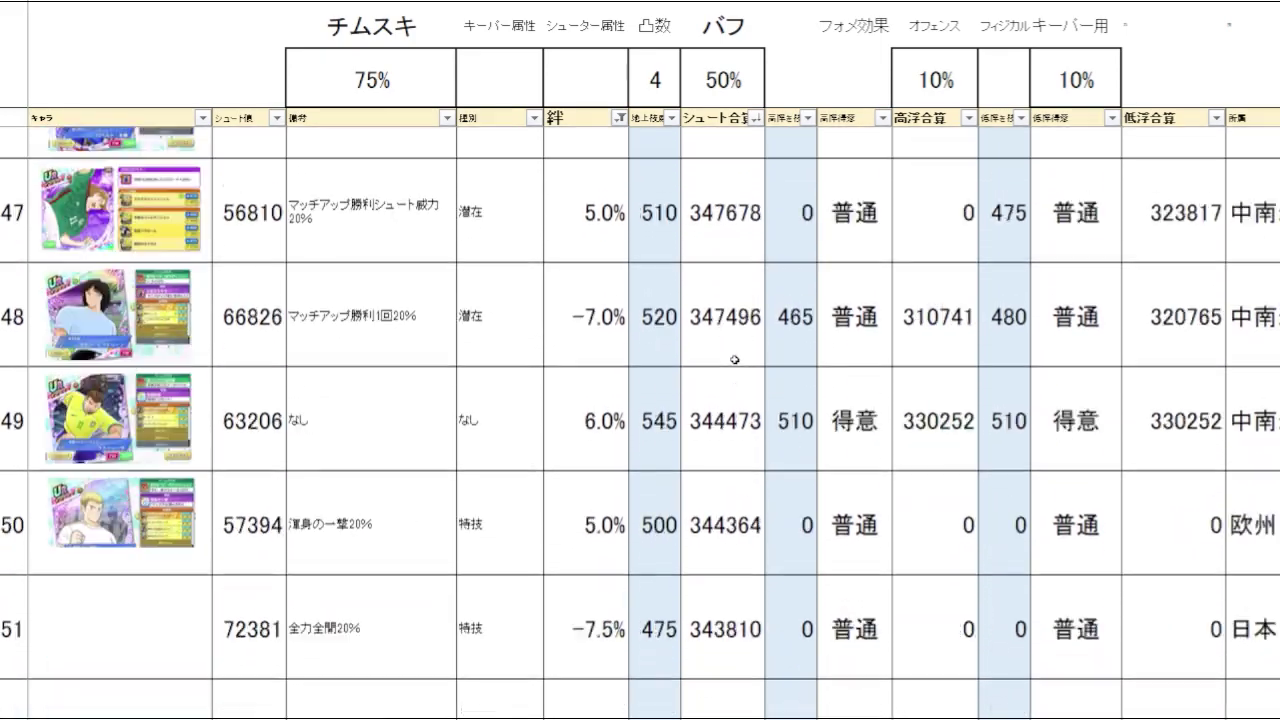
{"action": "scroll", "coordinate": [735, 360], "scroll_direction": "down", "scroll_amount": 6}
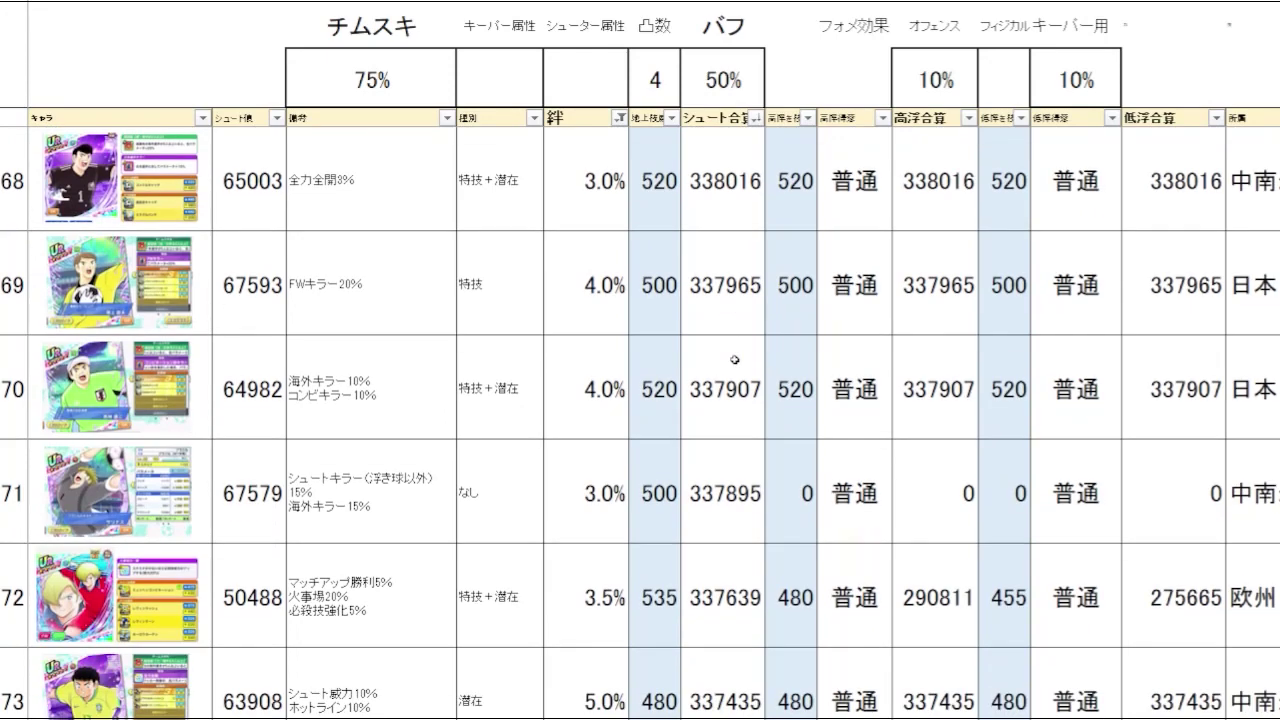
{"action": "left_click", "coordinate": [760, 446]}
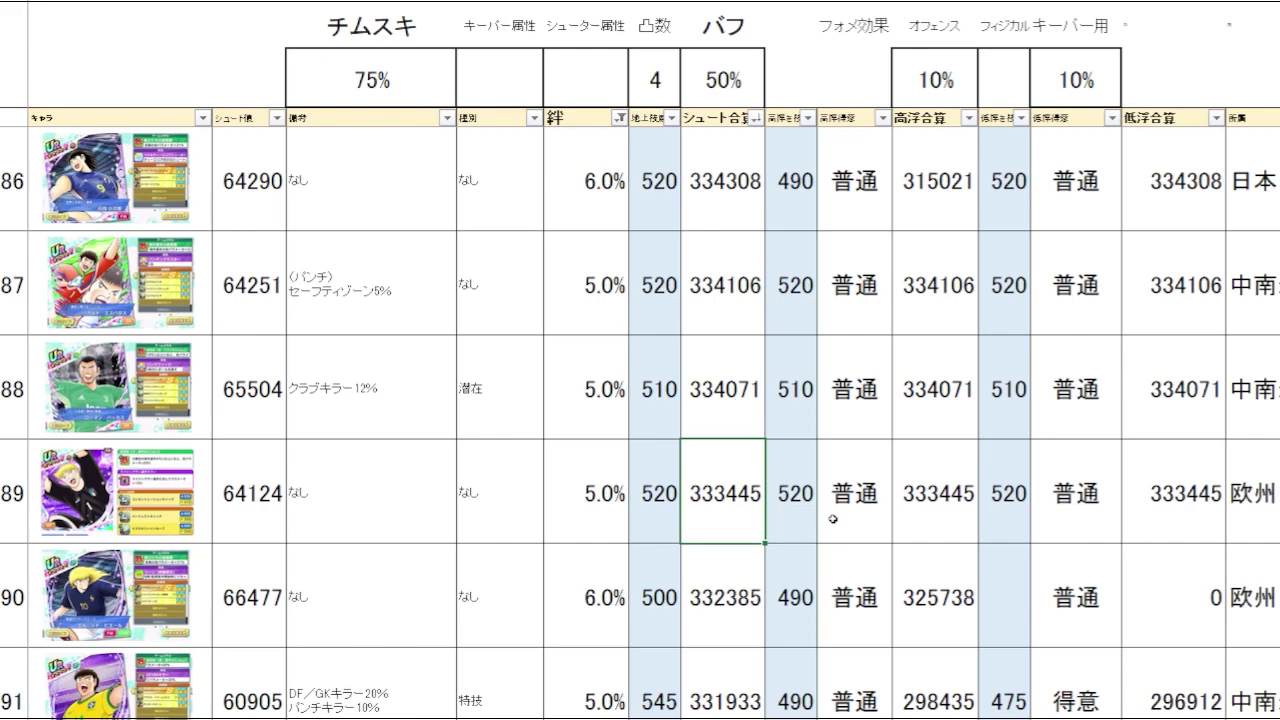
{"action": "left_click_drag", "start_coordinate": [394, 505], "coordinate": [725, 485]}
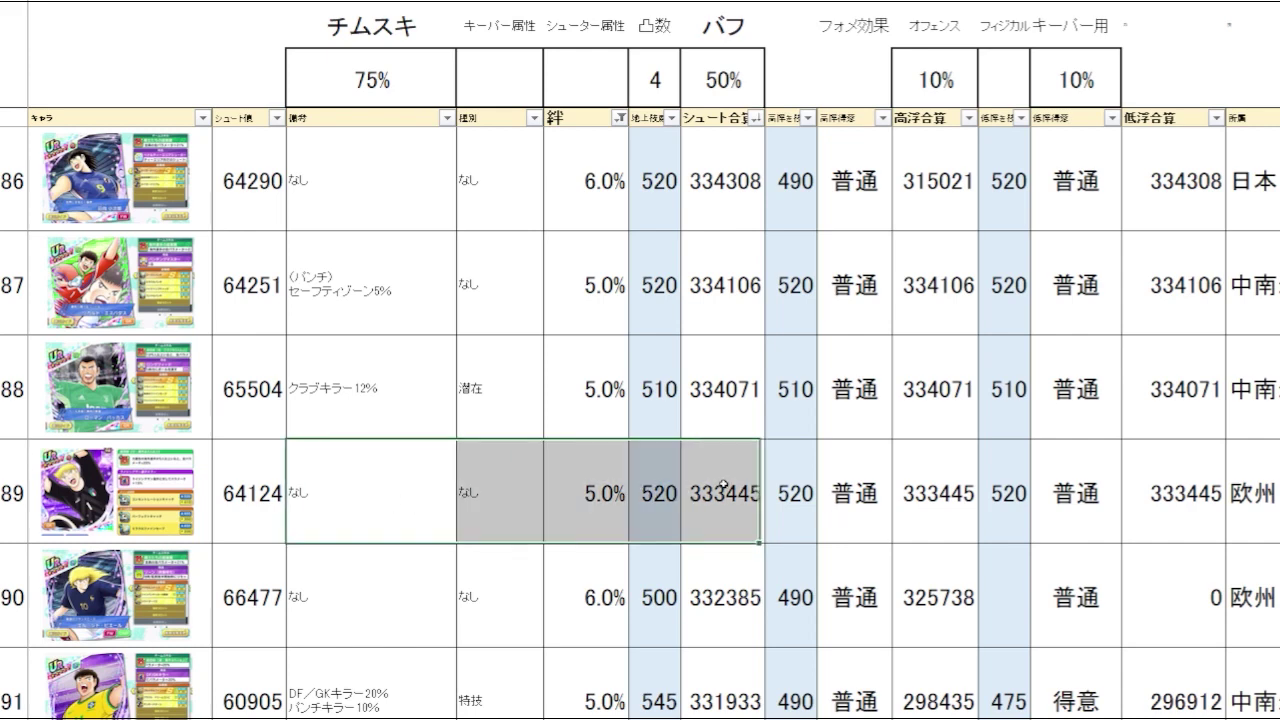
{"action": "left_click", "coordinate": [748, 492]}
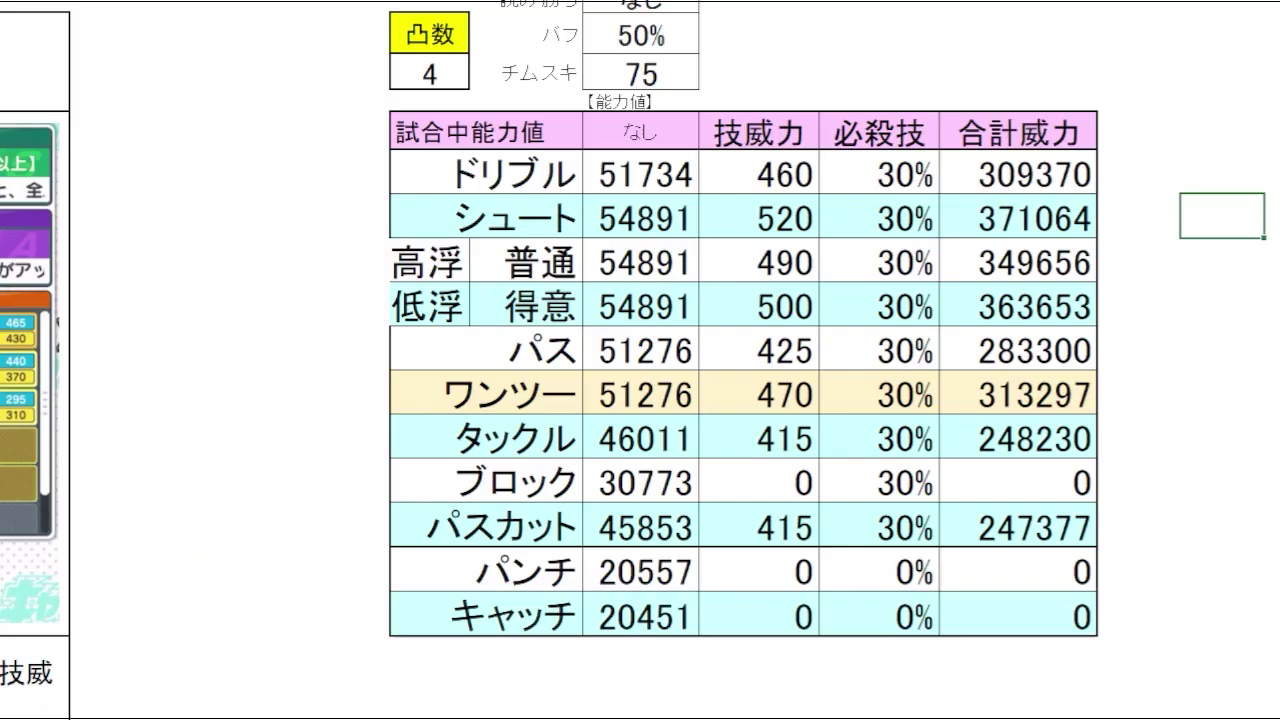
Switch to the player's 試合中能力値 table and review the 技威力 from ドリブル to タックル and the シュート 合計威力.
{"action": "left_click_drag", "start_coordinate": [775, 170], "coordinate": [803, 432]}
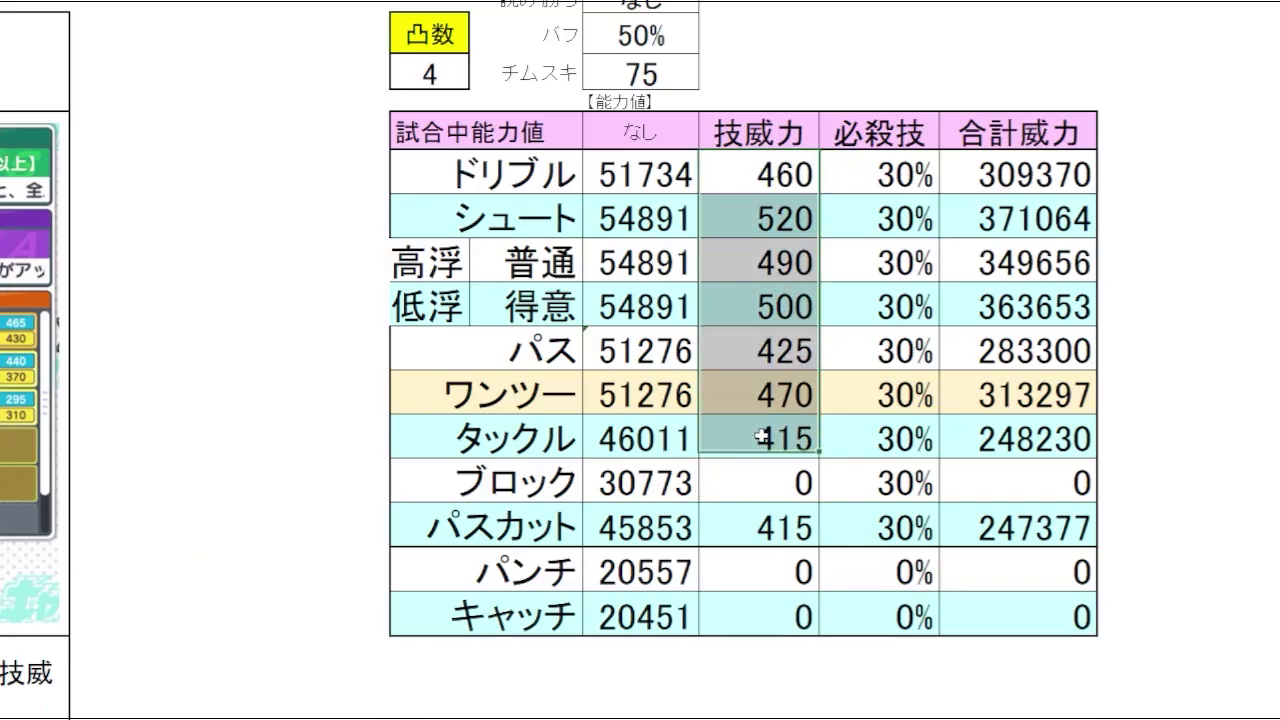
{"action": "left_click", "coordinate": [1176, 377]}
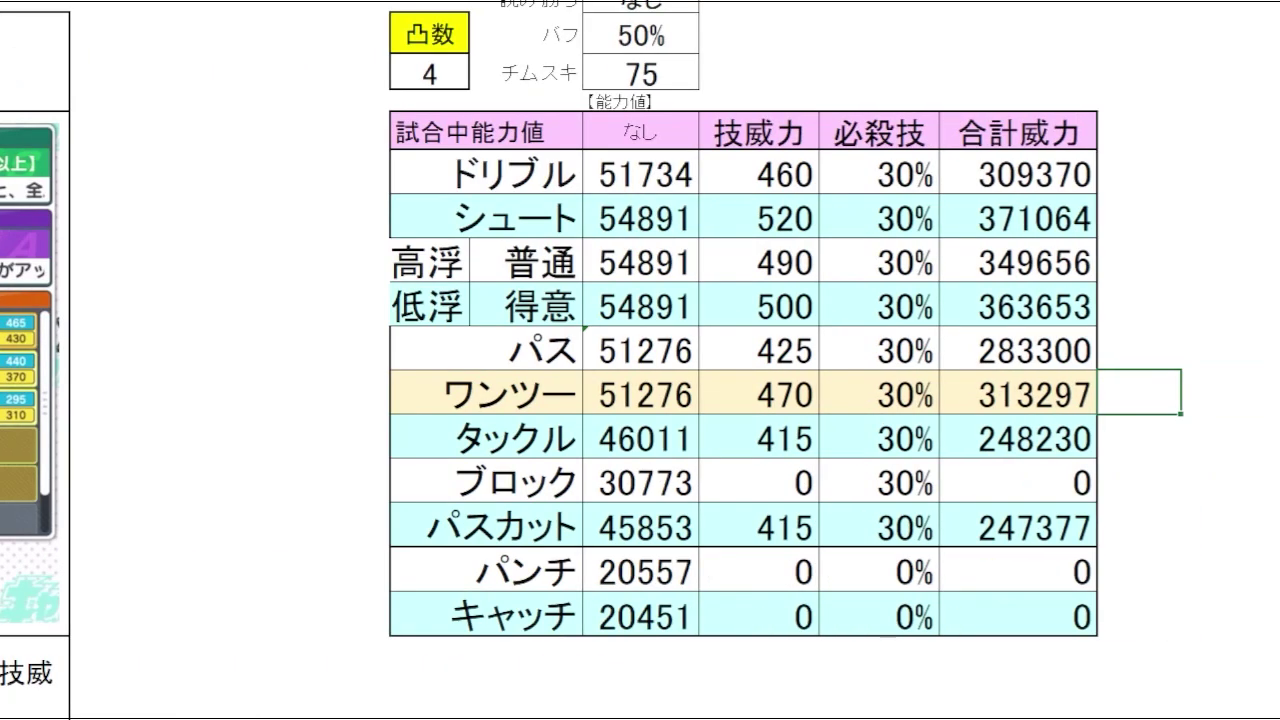
{"action": "left_click", "coordinate": [1257, 514]}
{"action": "left_click", "coordinate": [1186, 294]}
{"action": "left_click", "coordinate": [797, 224]}
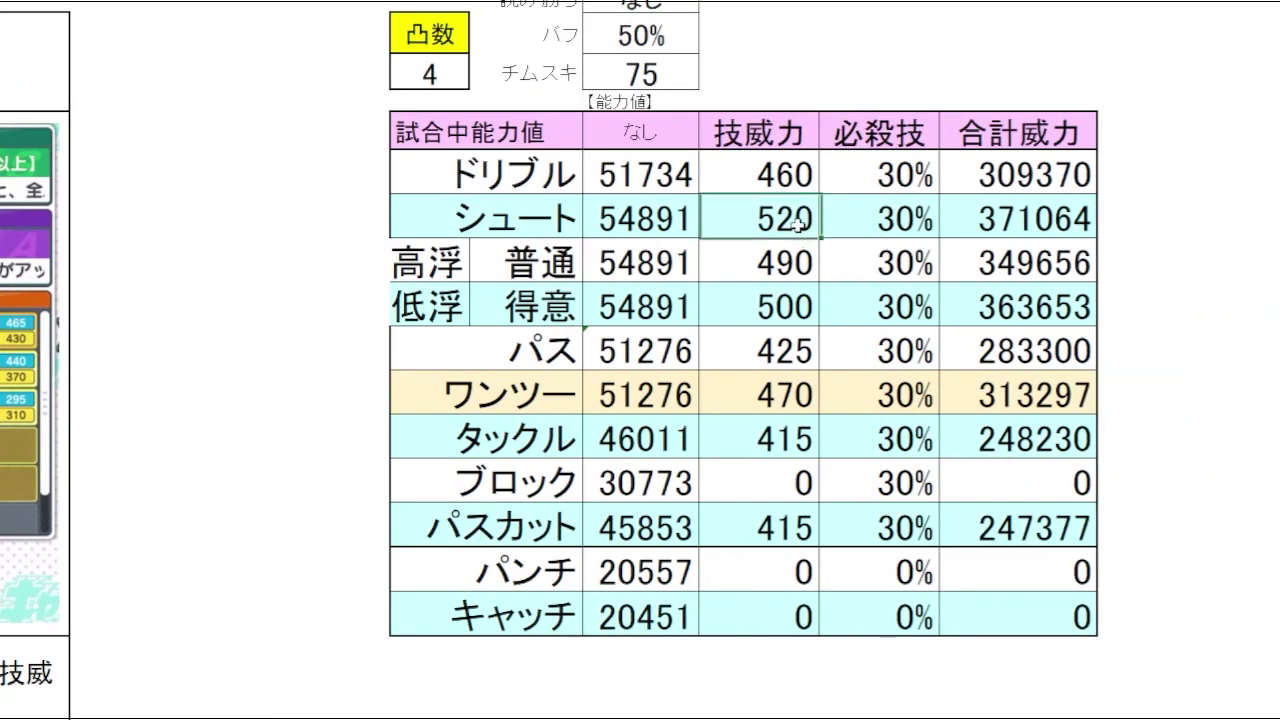
{"action": "left_click", "coordinate": [1078, 212]}
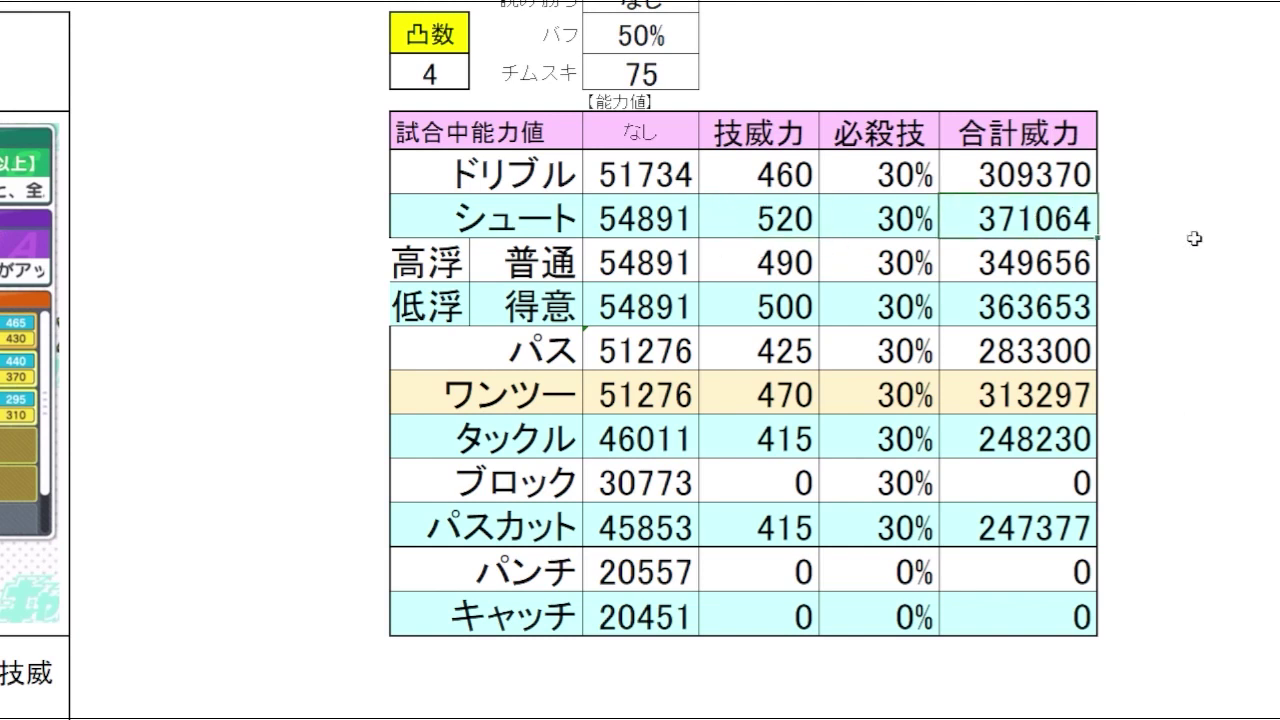
{"action": "left_click", "coordinate": [1194, 240]}
{"action": "left_click", "coordinate": [1140, 172]}
Set the シュート 技威力 to 500 in the 試合中能力値 table.
{"action": "left_click", "coordinate": [783, 218]}
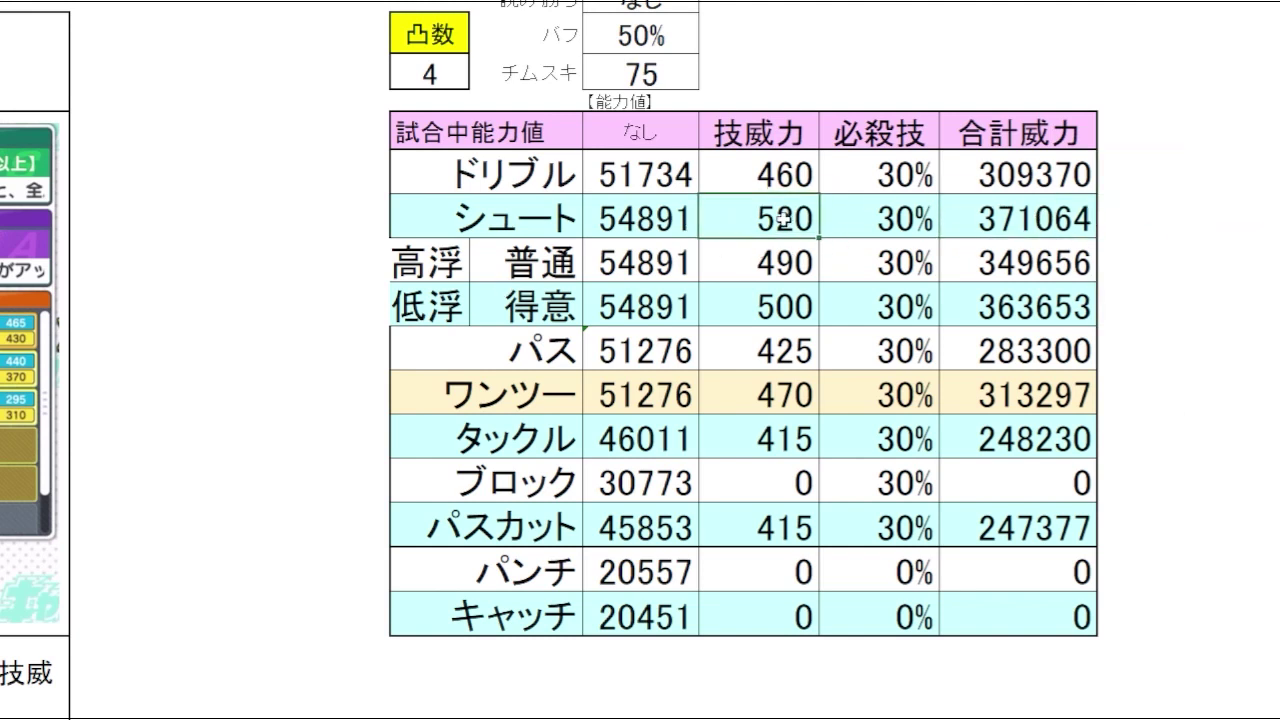
{"action": "type", "text": "500"}
{"action": "key", "text": "Return"}
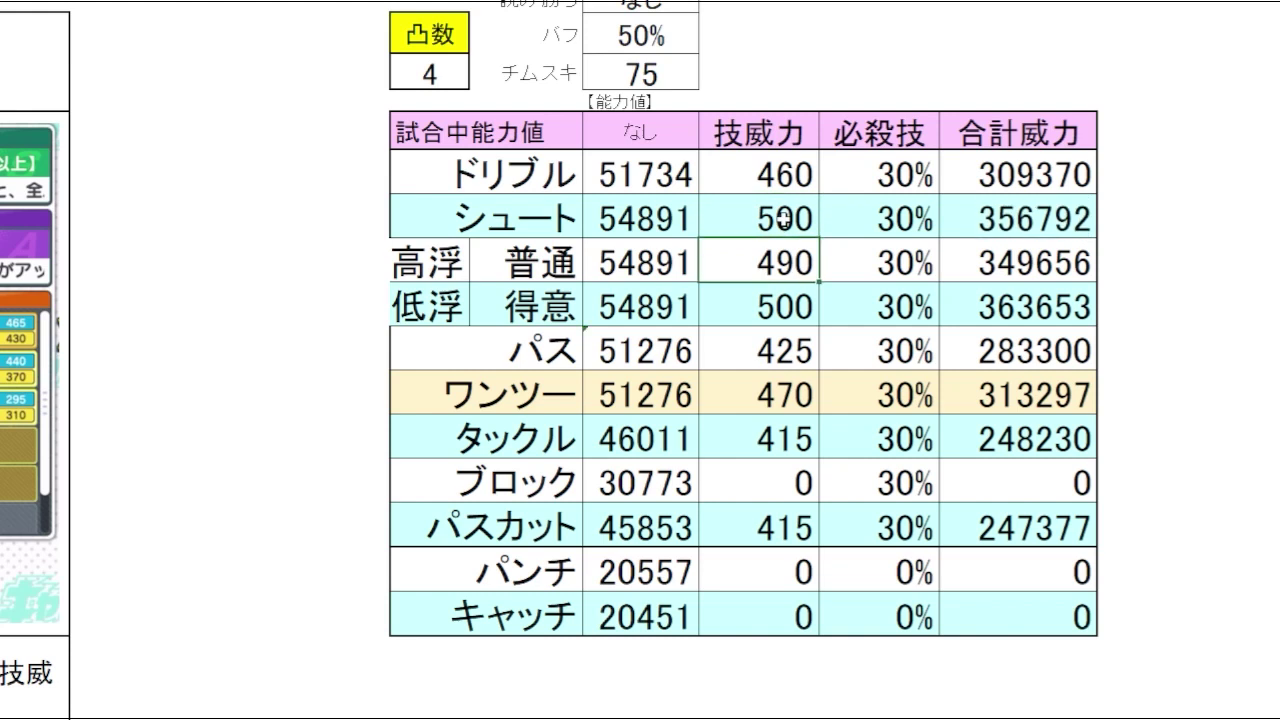
{"action": "key", "text": "Right"}
{"action": "left_click", "coordinate": [1180, 200]}
{"action": "left_click", "coordinate": [1125, 220]}
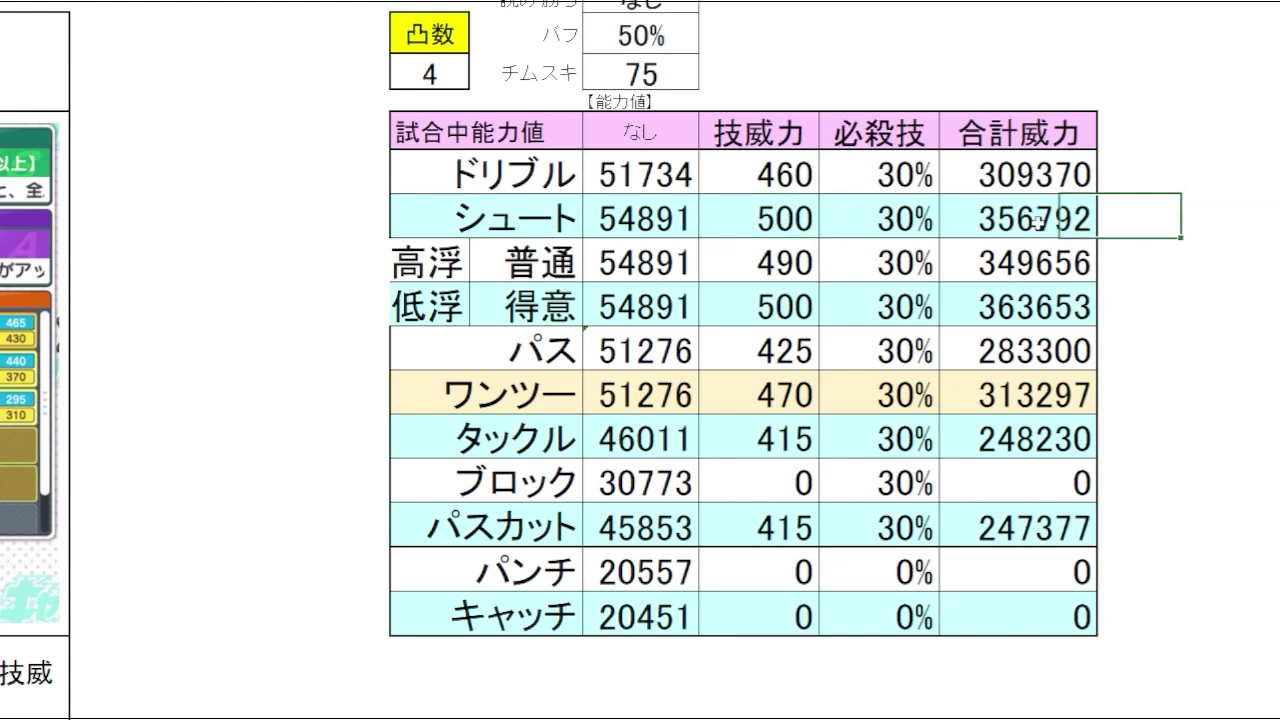
Examine the recalculated シュート 合計威力 in the 試合中能力値 table.
{"action": "left_click", "coordinate": [1050, 205]}
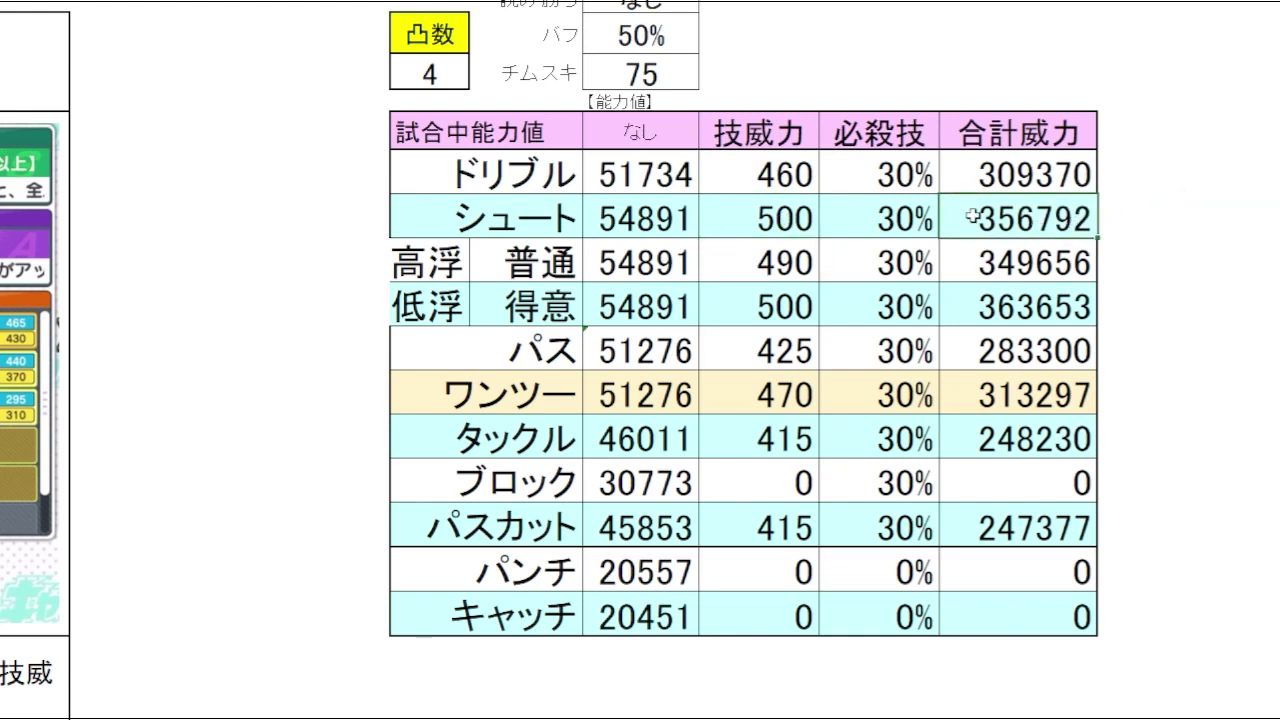
{"action": "left_click", "coordinate": [1137, 214]}
{"action": "left_click", "coordinate": [1077, 228]}
{"action": "left_click", "coordinate": [1143, 217]}
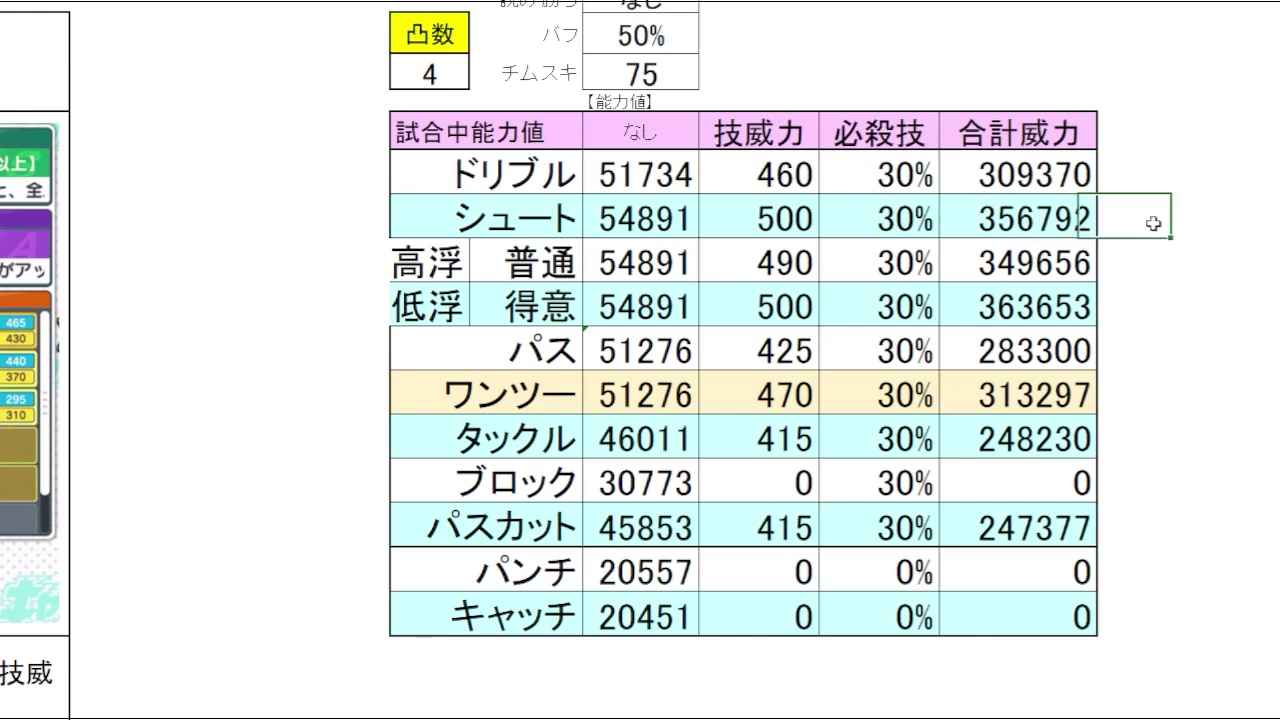
{"action": "left_click", "coordinate": [1210, 278]}
{"action": "left_click", "coordinate": [1105, 214]}
{"action": "left_click", "coordinate": [1211, 250]}
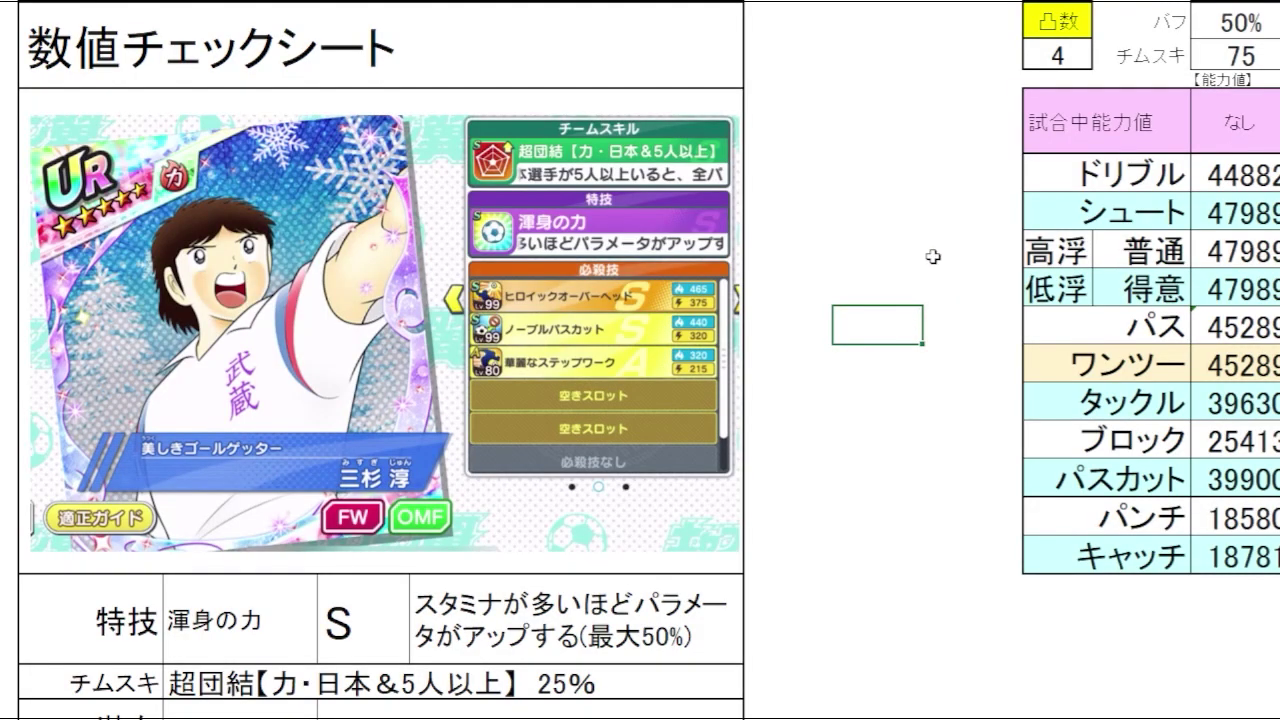
Switch to the 美しきゴールゲッター card's 数値チェックシート and review its 特技 渾身の力 and チムスキ 超団結.
{"action": "left_click", "coordinate": [890, 442]}
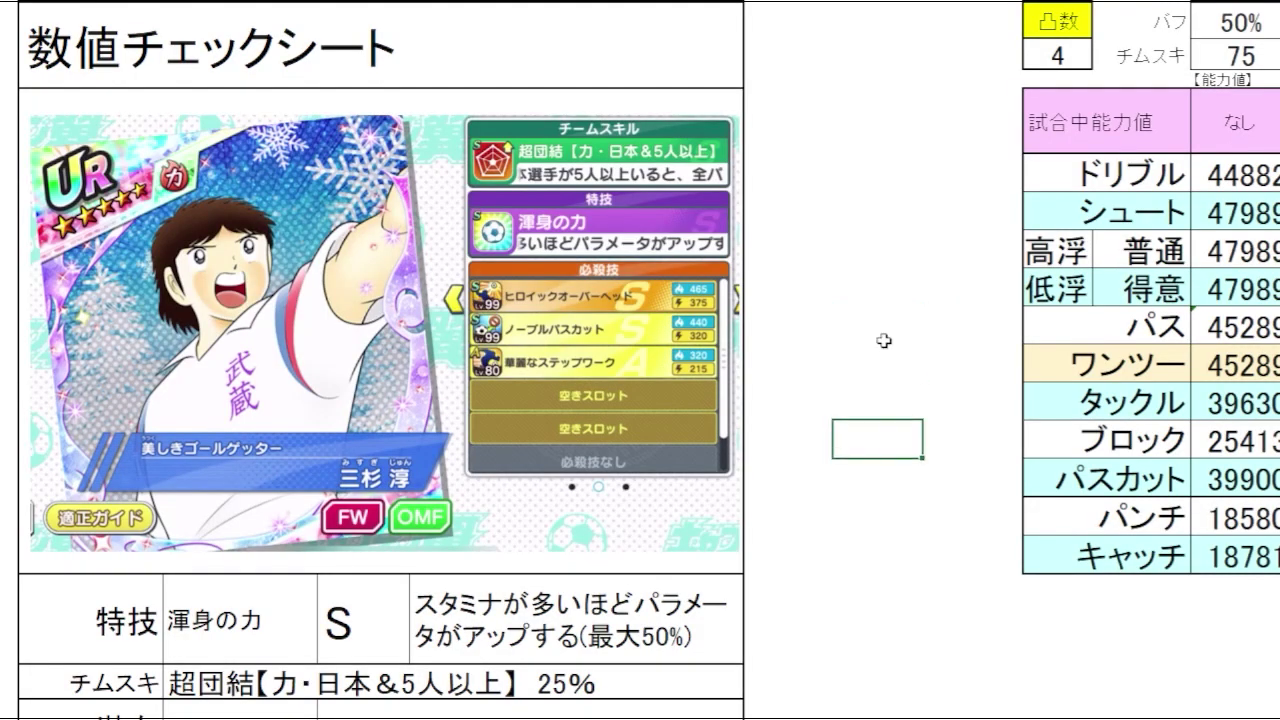
{"action": "scroll", "coordinate": [888, 268], "scroll_direction": "down", "scroll_amount": 1}
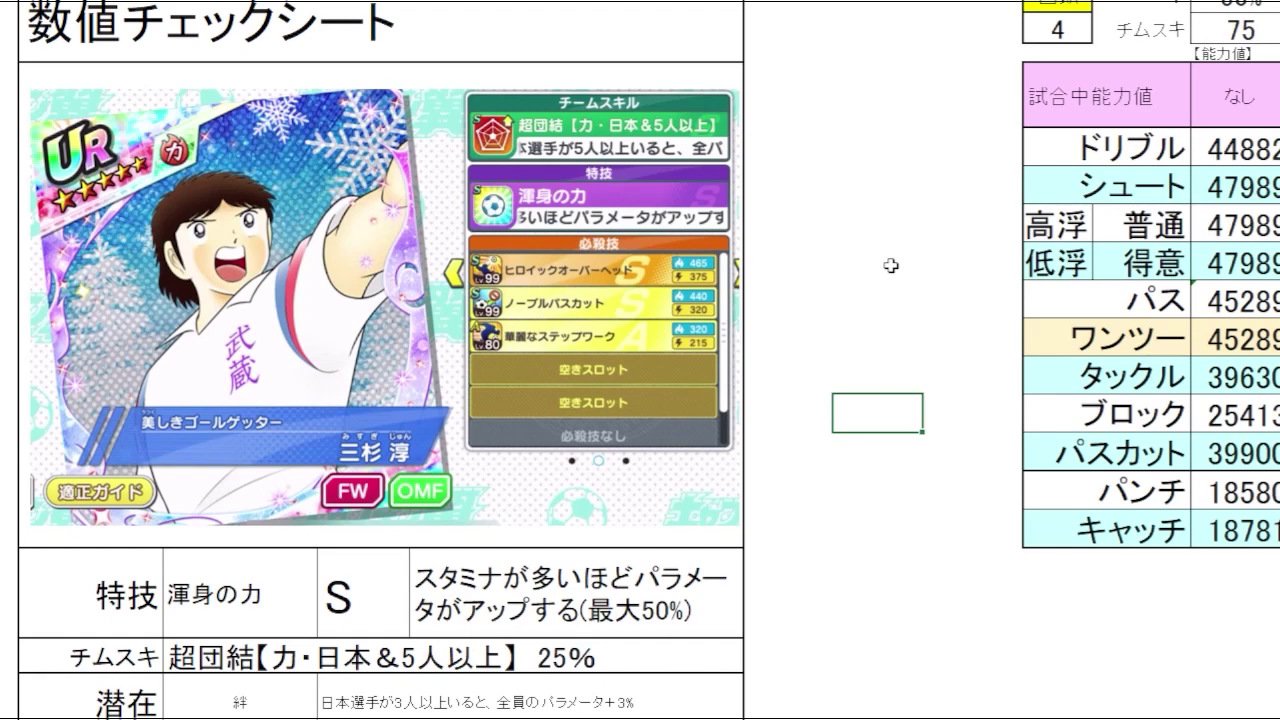
{"action": "left_click", "coordinate": [663, 621]}
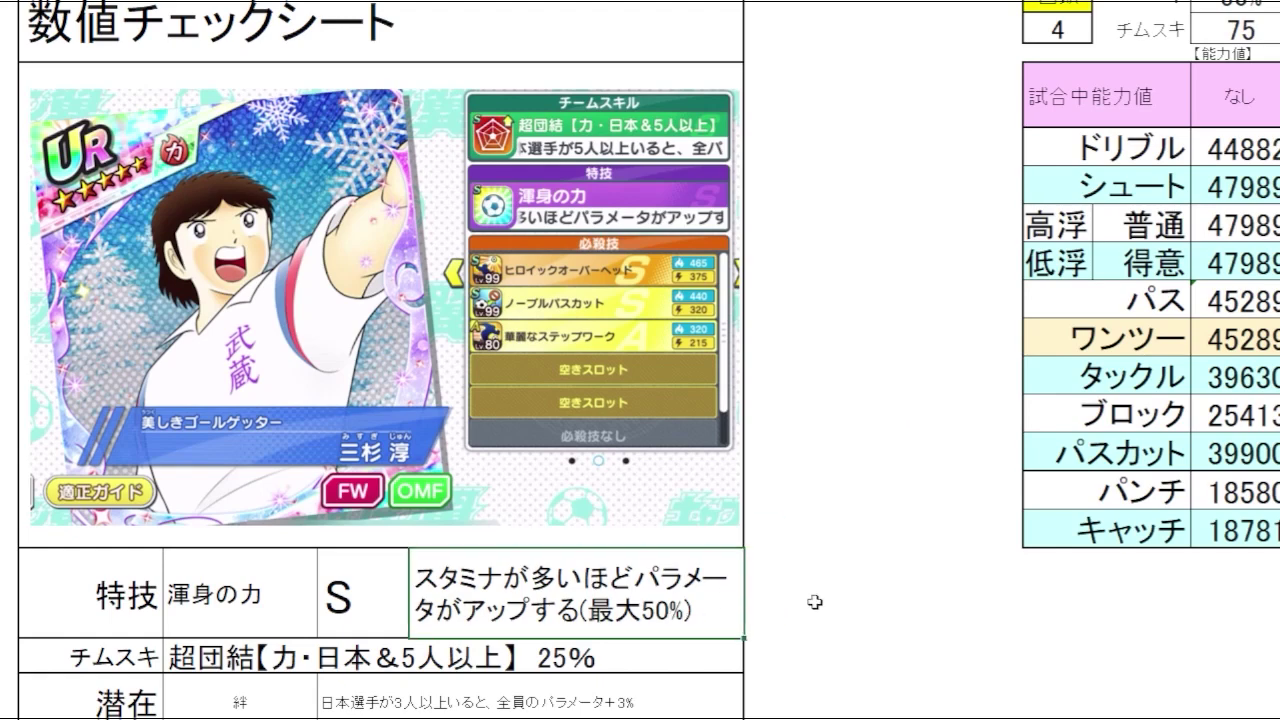
{"action": "left_click", "coordinate": [796, 587]}
{"action": "scroll", "coordinate": [796, 587], "scroll_direction": "down", "scroll_amount": 2}
{"action": "left_click", "coordinate": [575, 409]}
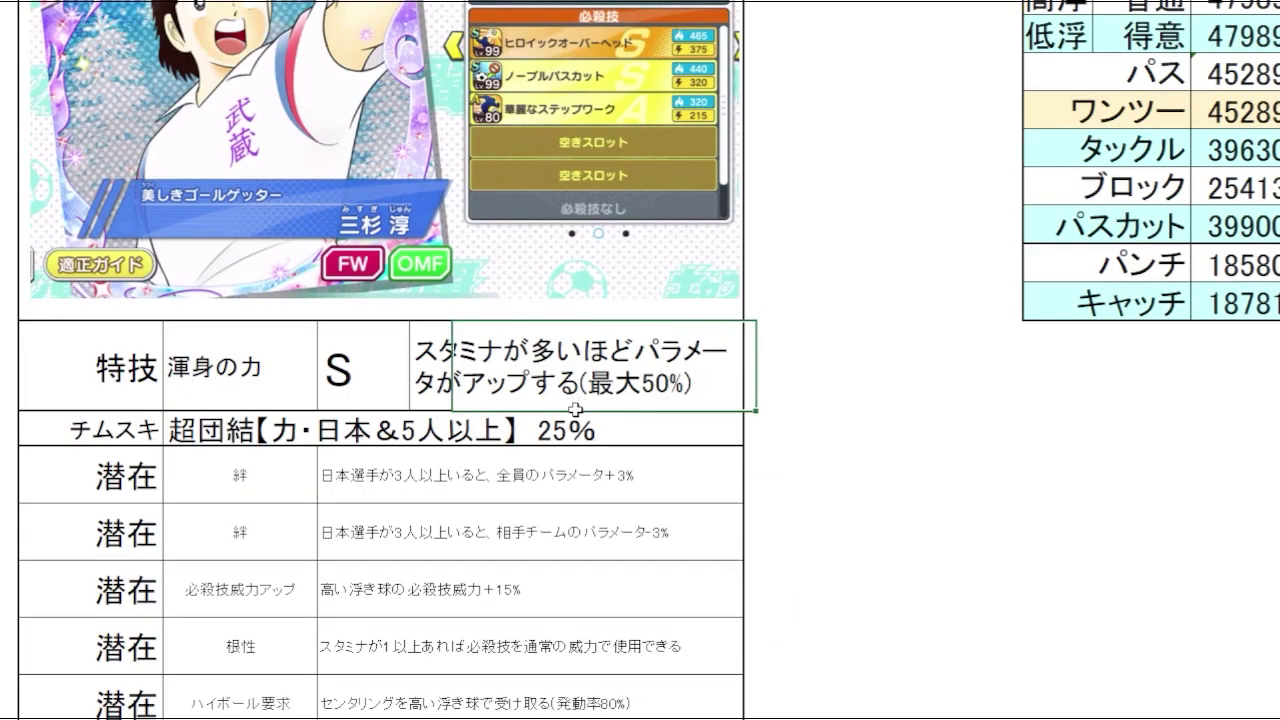
{"action": "left_click", "coordinate": [576, 418]}
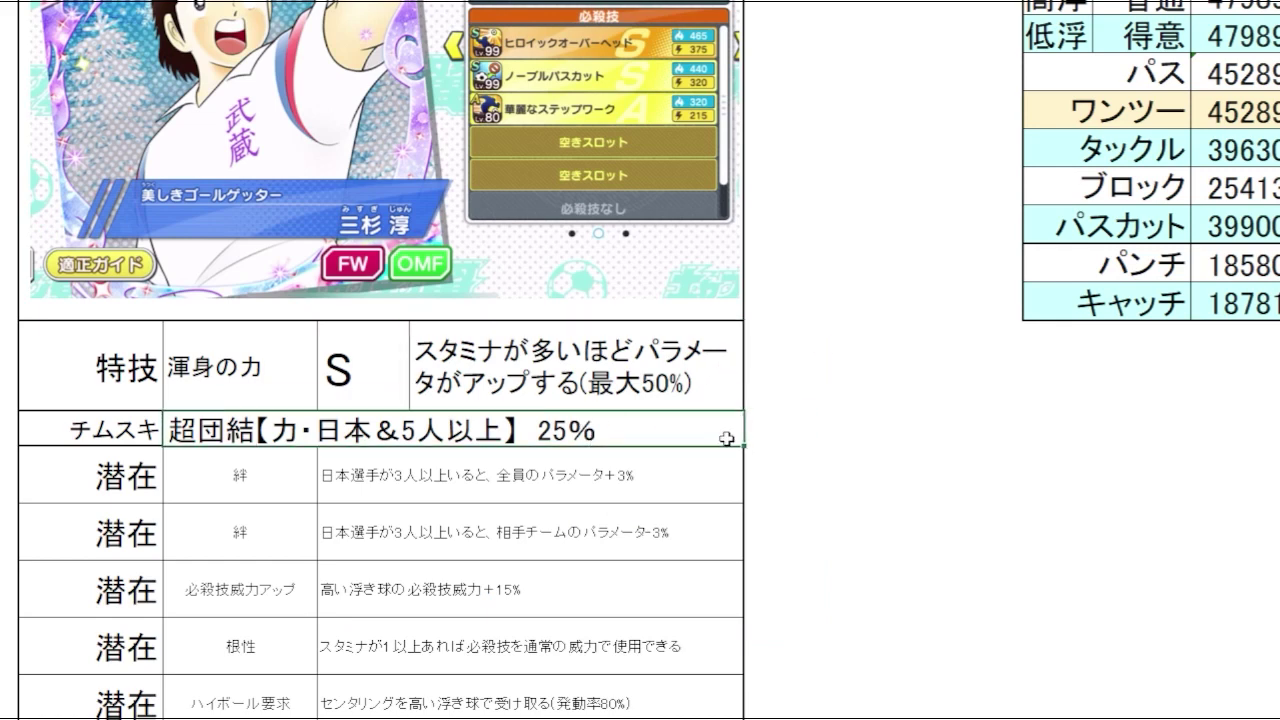
Review the card's two 絆 潜在 skills for the own team's and the opposing team's parameters.
{"action": "left_click", "coordinate": [795, 485]}
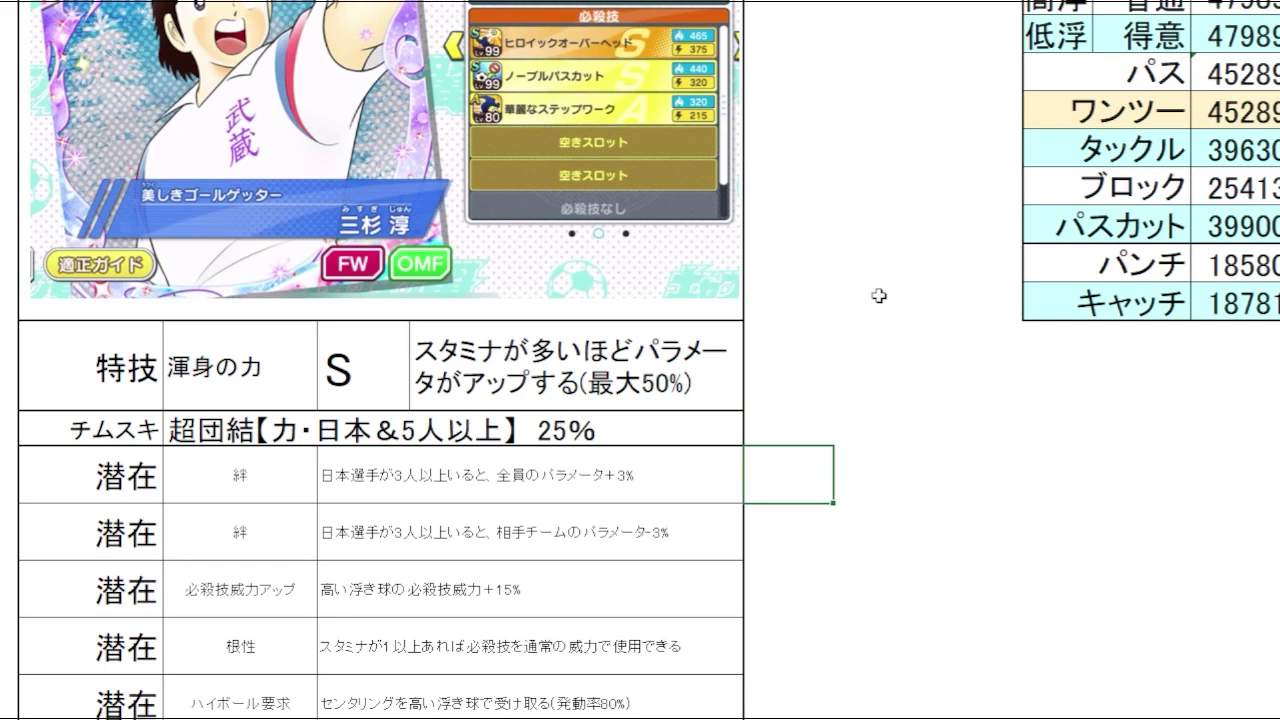
{"action": "scroll", "coordinate": [878, 293], "scroll_direction": "down", "scroll_amount": 2}
{"action": "left_click", "coordinate": [692, 372]}
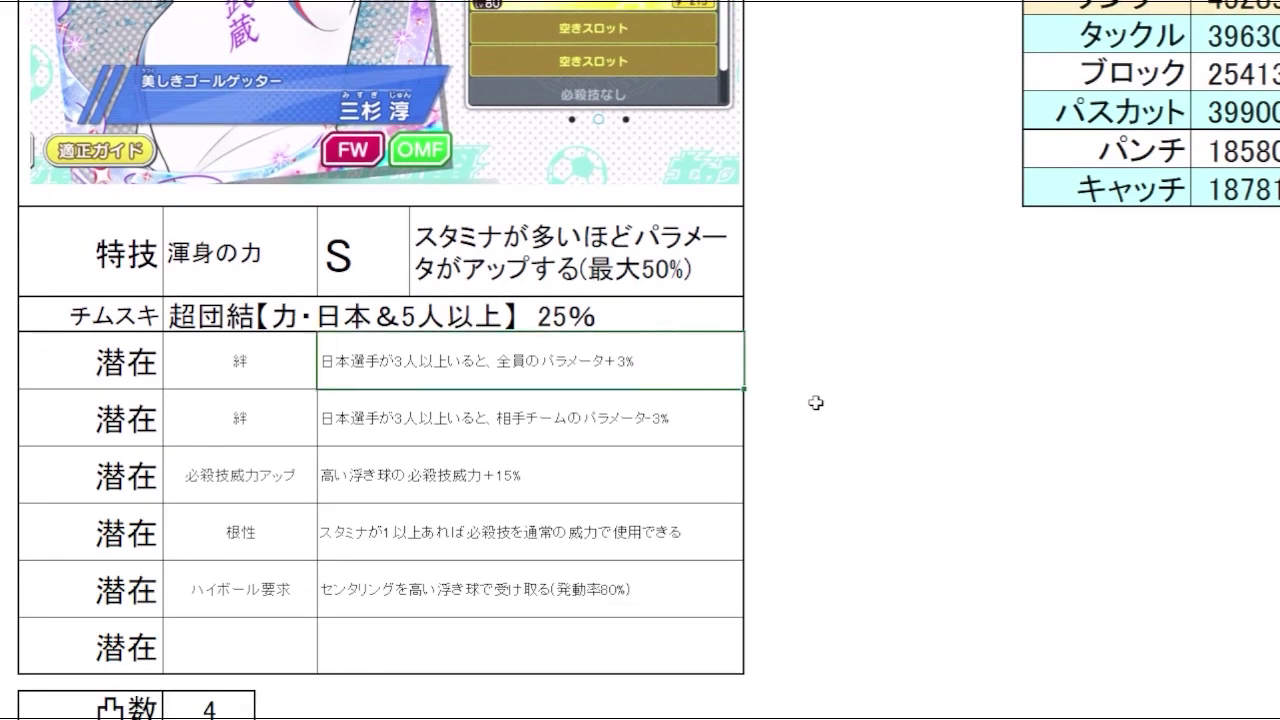
{"action": "left_click", "coordinate": [666, 422]}
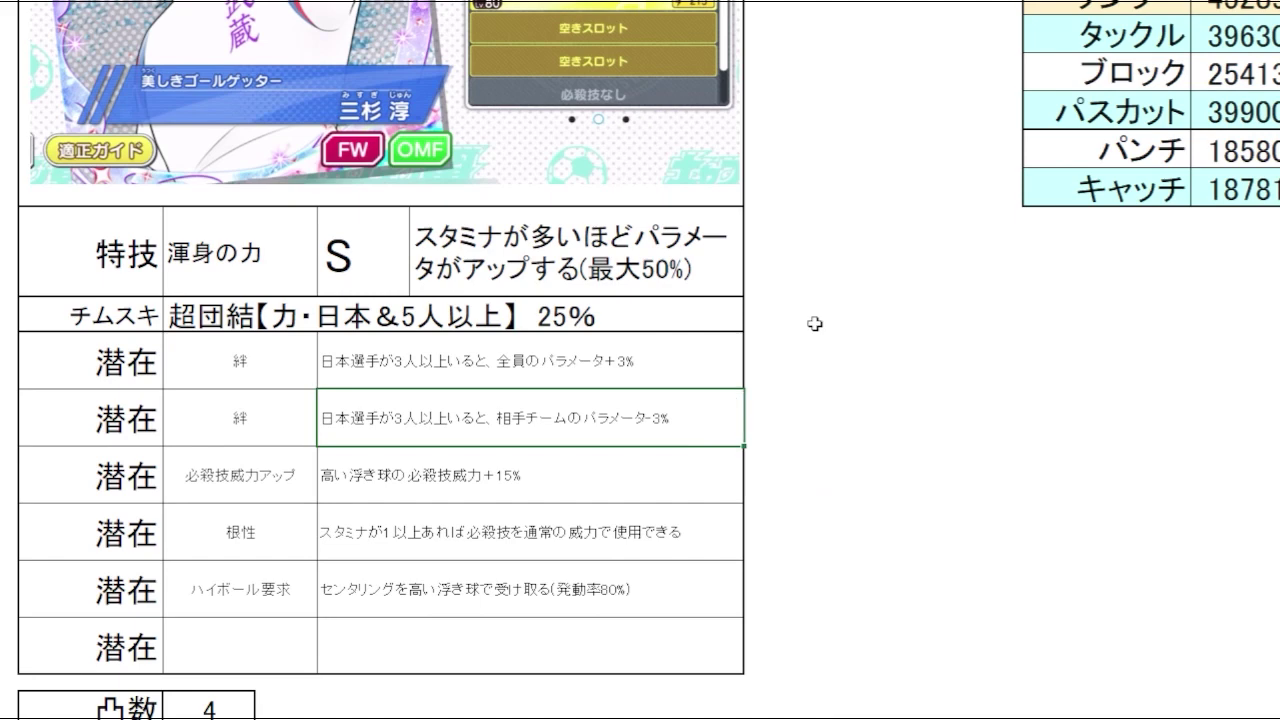
{"action": "left_click", "coordinate": [829, 415]}
{"action": "left_click_drag", "start_coordinate": [679, 358], "coordinate": [681, 439]}
{"action": "left_click", "coordinate": [846, 426]}
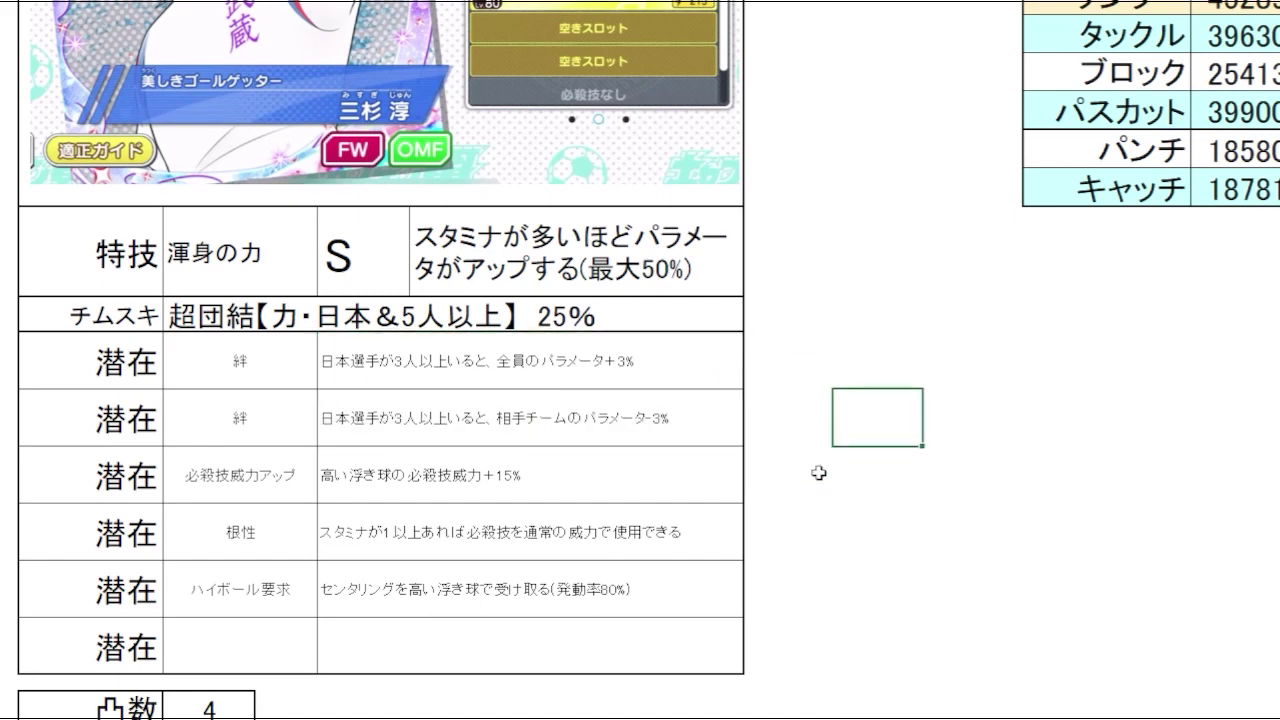
Review the card's remaining 潜在 skills: 必殺技威力アップ, 根性 and ハイボール要求.
{"action": "left_click", "coordinate": [799, 478]}
{"action": "left_click", "coordinate": [680, 458]}
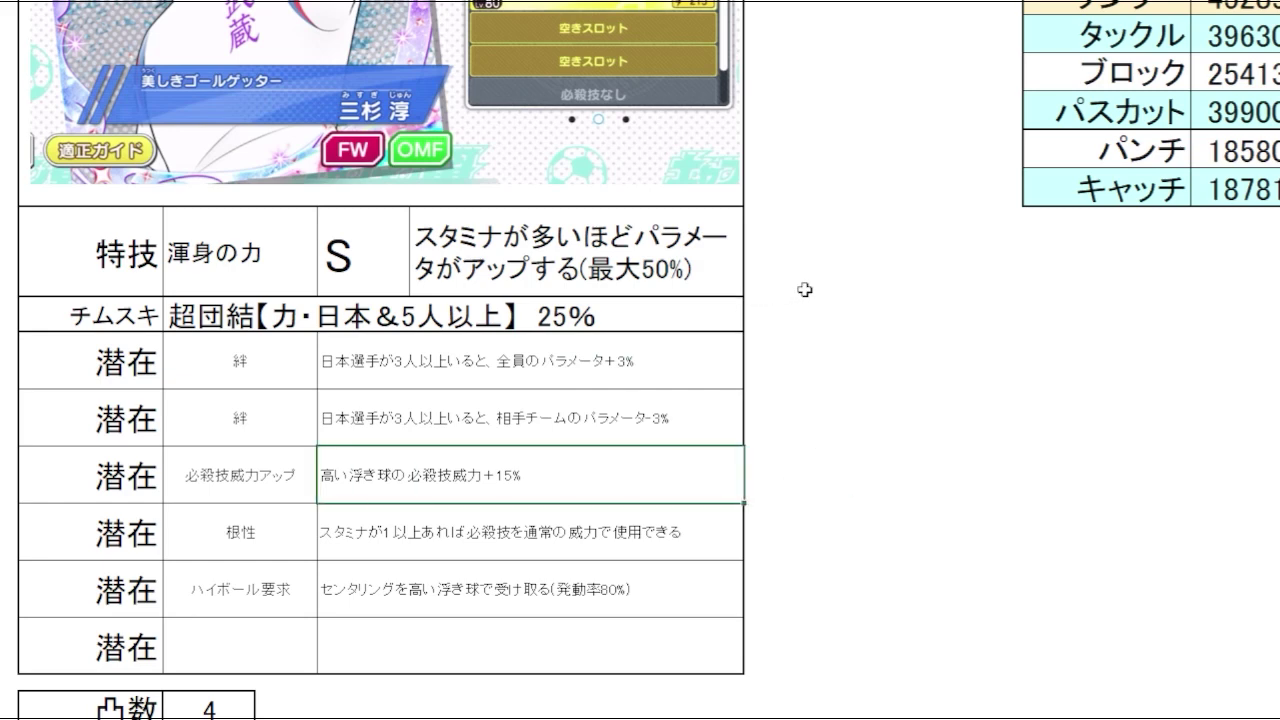
{"action": "left_click", "coordinate": [797, 530]}
{"action": "left_click", "coordinate": [685, 550]}
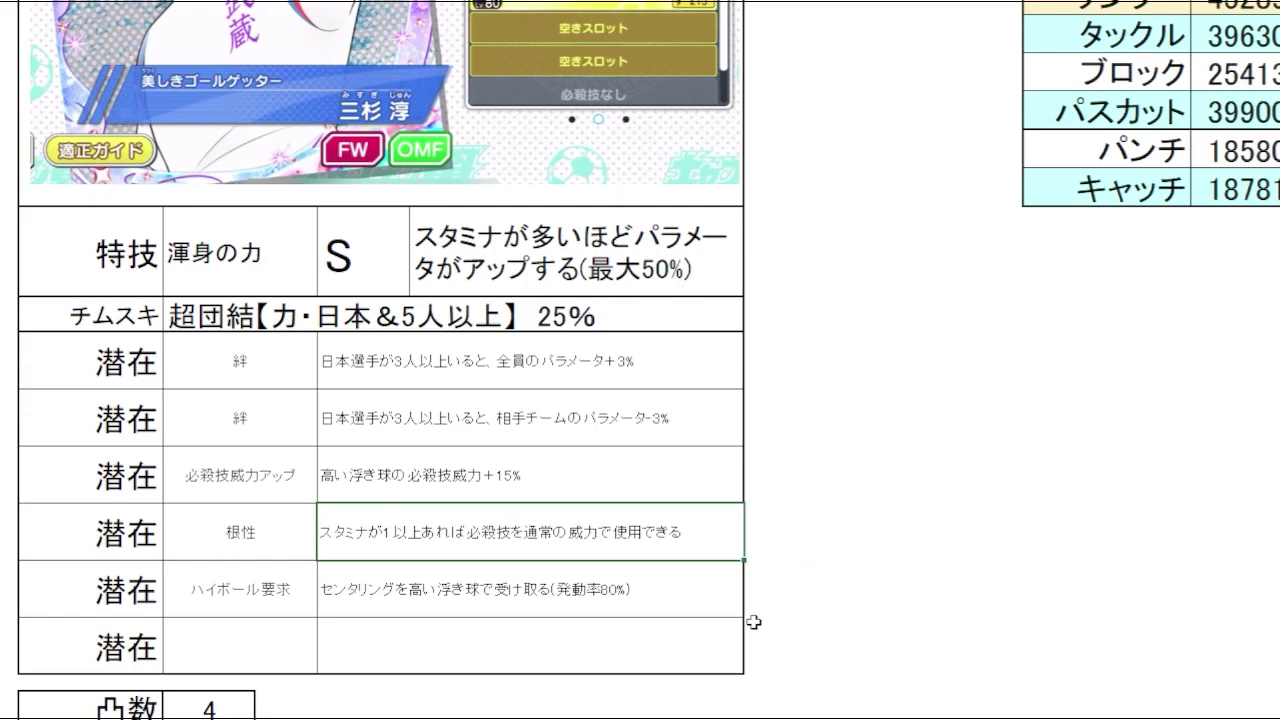
{"action": "left_click", "coordinate": [700, 612]}
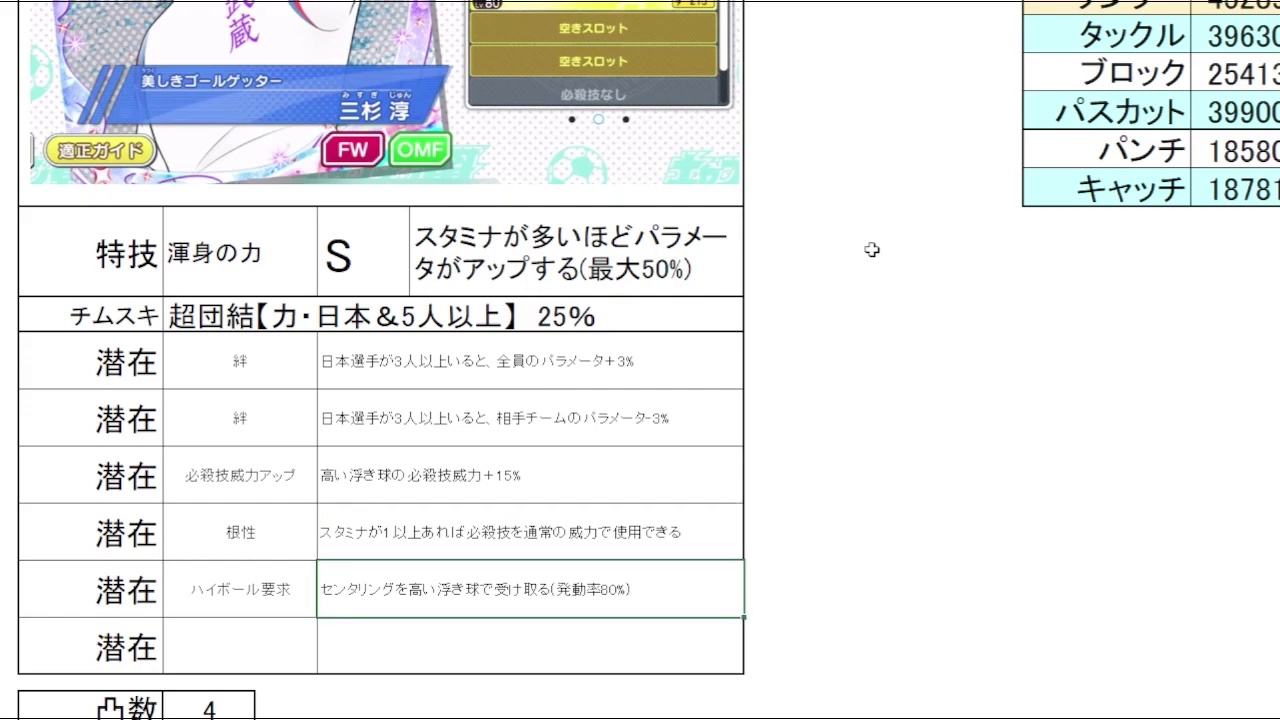
Review the card's スタミナ value above the parameter table.
{"action": "scroll", "coordinate": [860, 158], "scroll_direction": "down", "scroll_amount": 5}
{"action": "left_click", "coordinate": [1096, 112]}
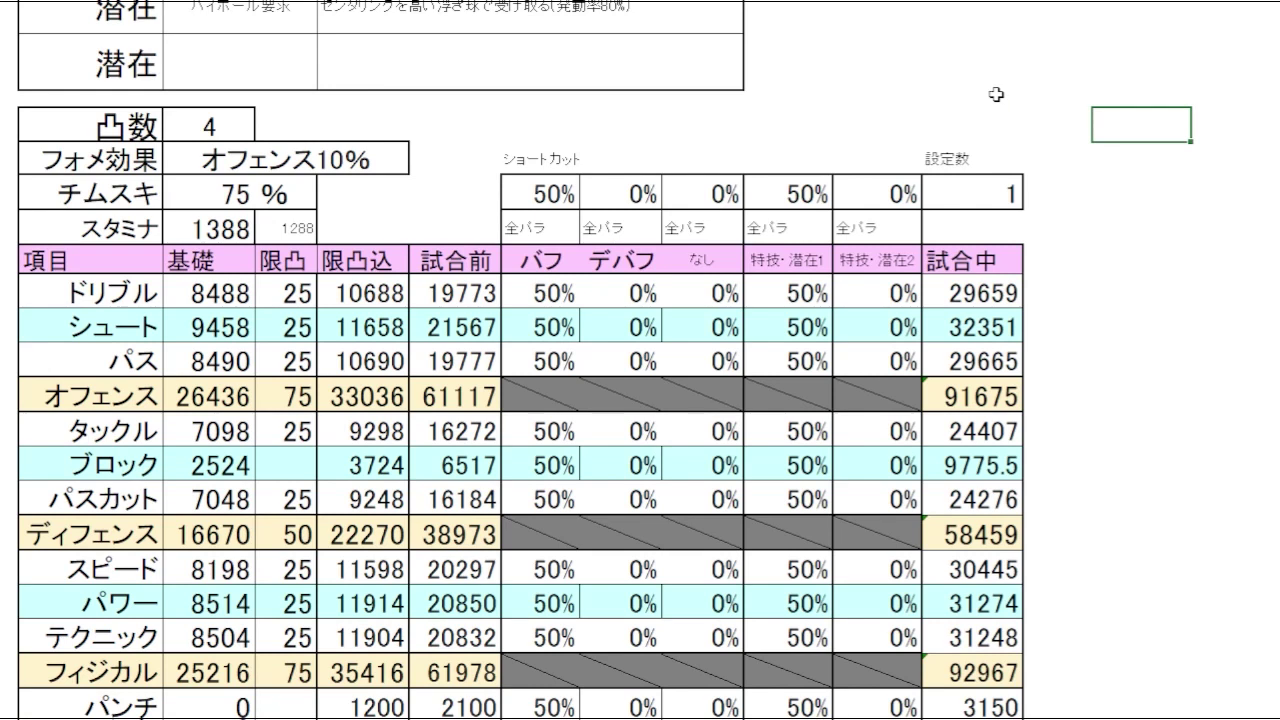
{"action": "left_click", "coordinate": [240, 234]}
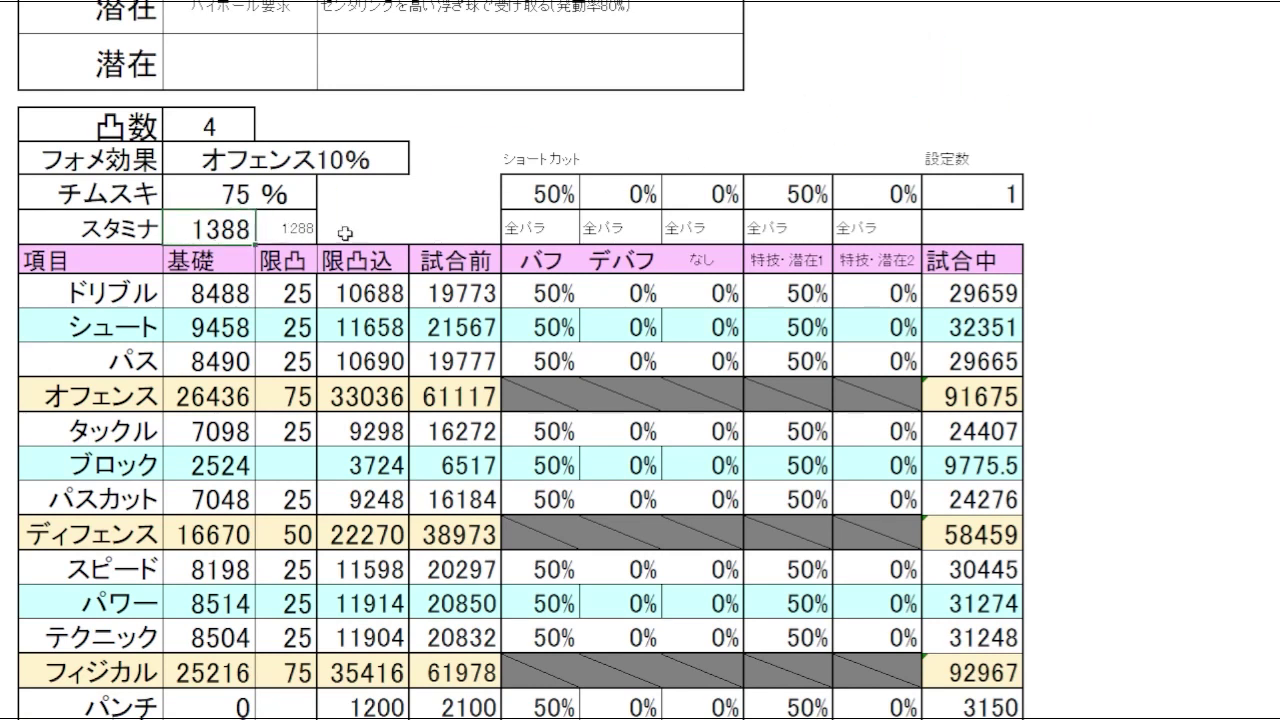
{"action": "left_click", "coordinate": [1198, 368]}
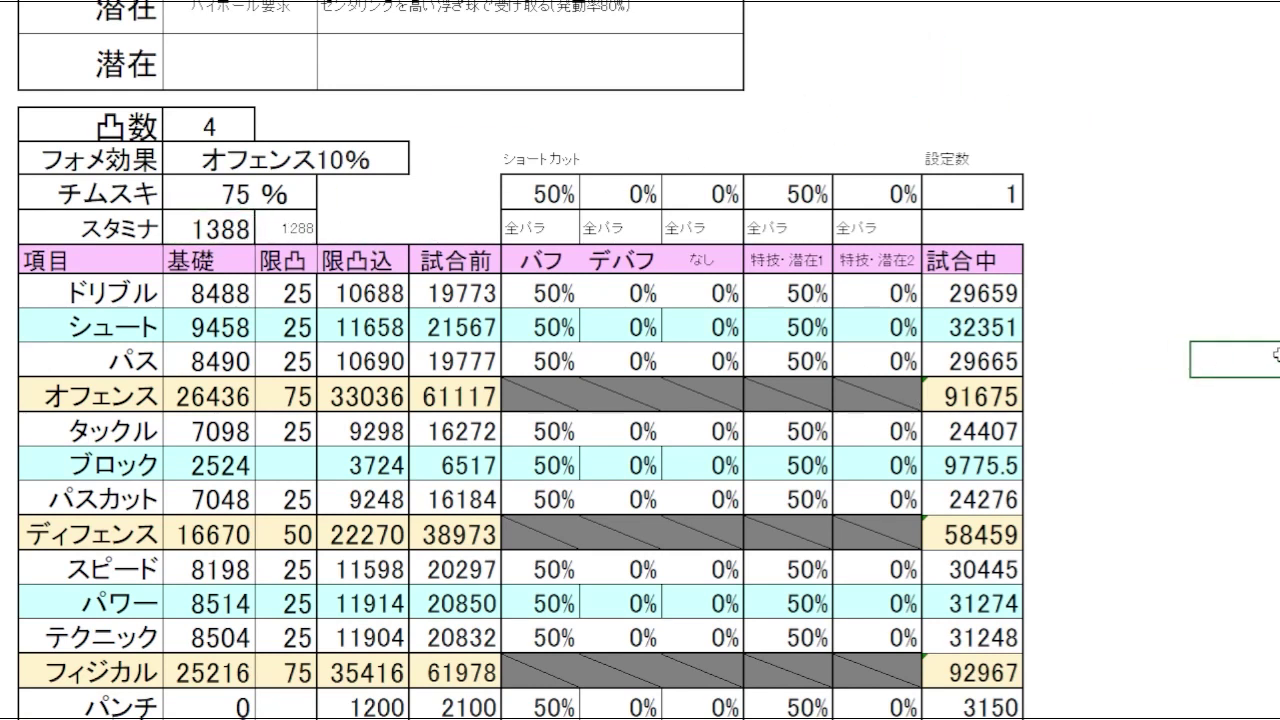
Examine the 試合中能力値 under 渾身の力 50% for ドリブル, シュート, パス, タックル and パスカット.
{"action": "scroll", "coordinate": [520, 400], "scroll_direction": "up", "scroll_amount": 6}
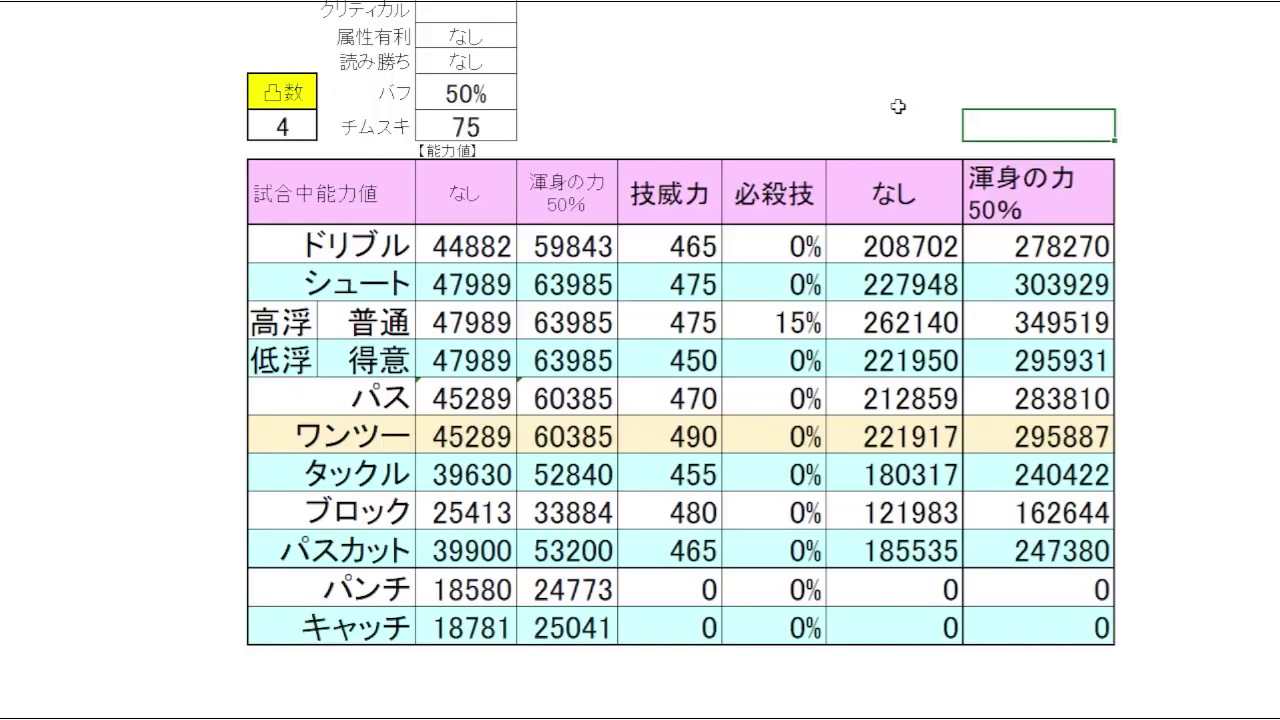
{"action": "left_click", "coordinate": [851, 99]}
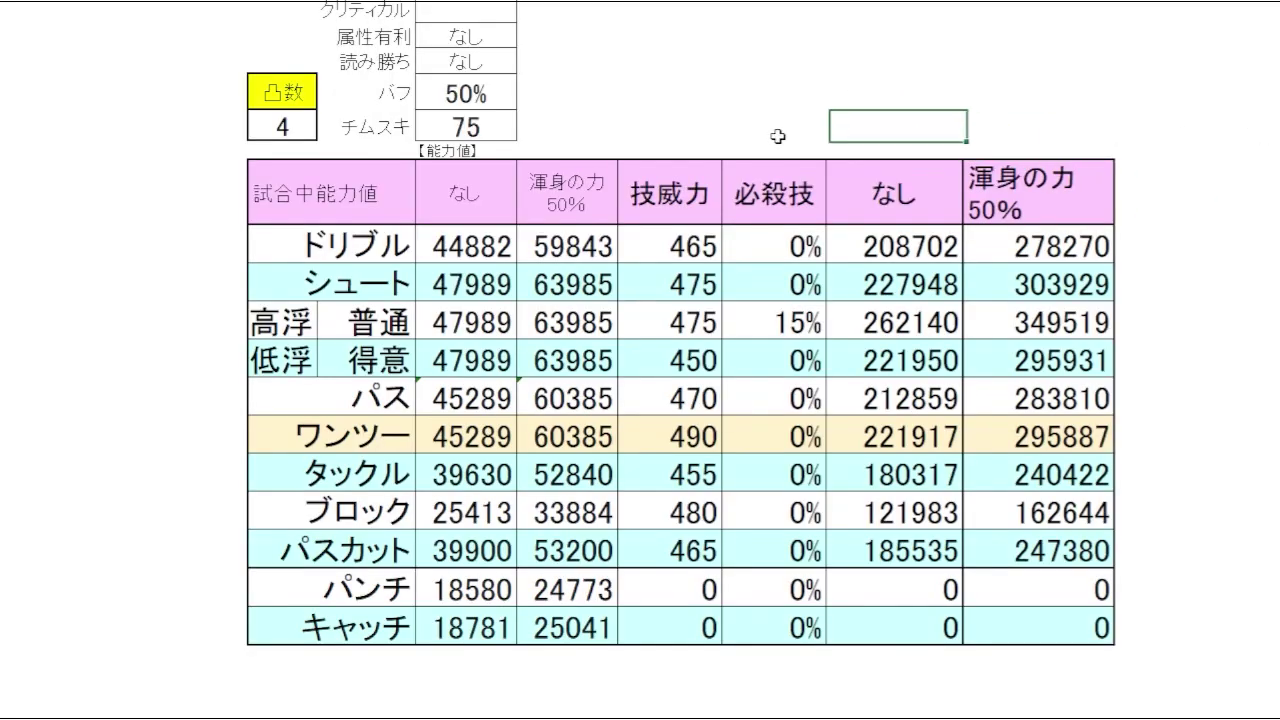
{"action": "left_click_drag", "start_coordinate": [571, 196], "coordinate": [579, 529]}
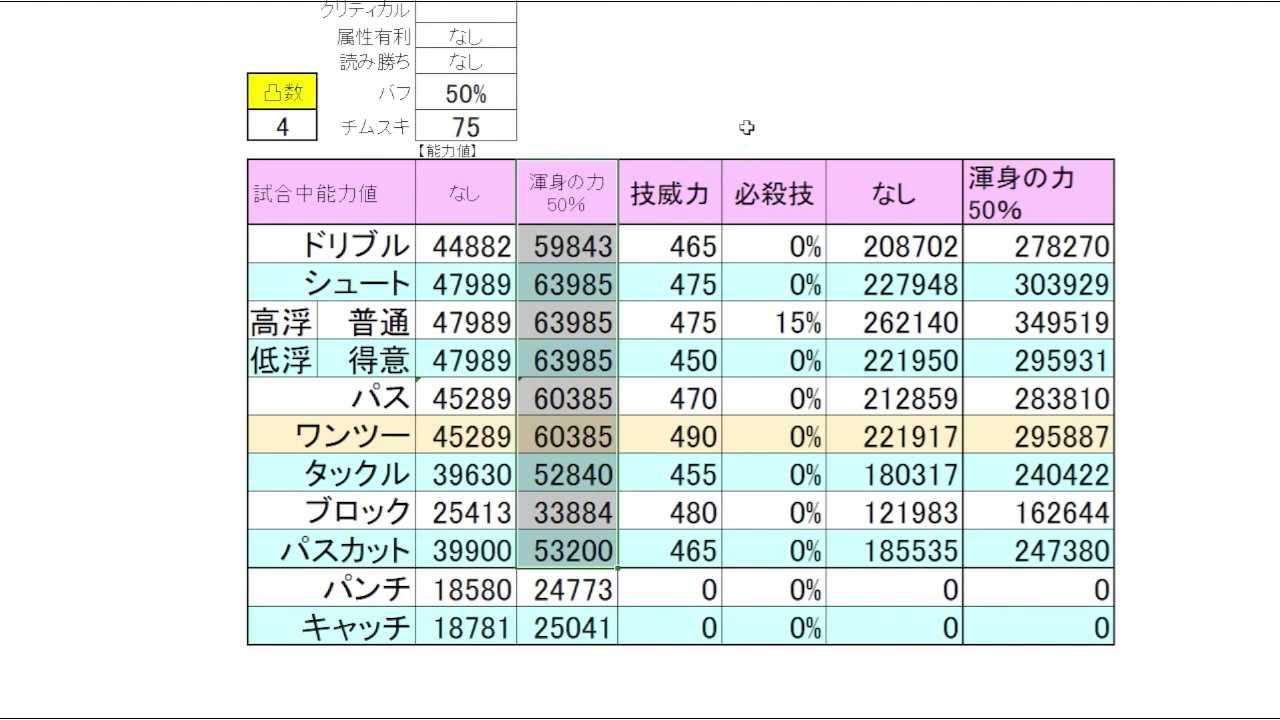
{"action": "left_click", "coordinate": [765, 95]}
{"action": "left_click", "coordinate": [591, 245]}
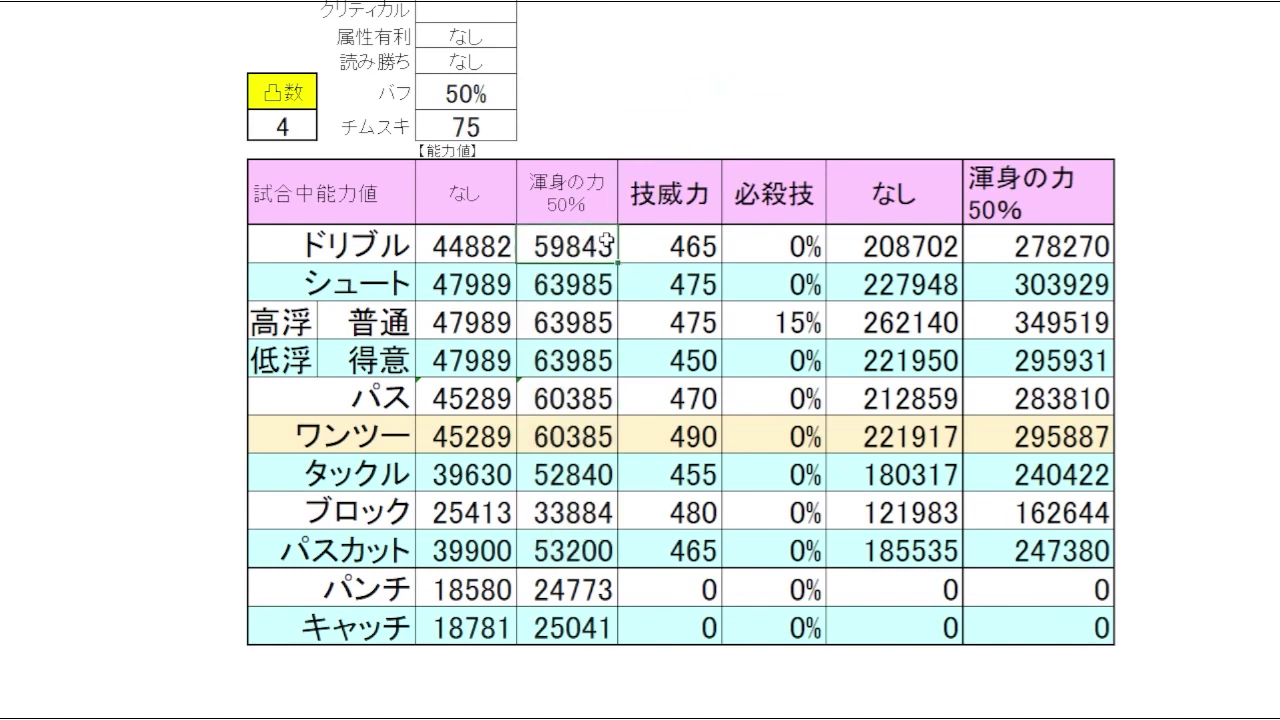
{"action": "left_click", "coordinate": [607, 286]}
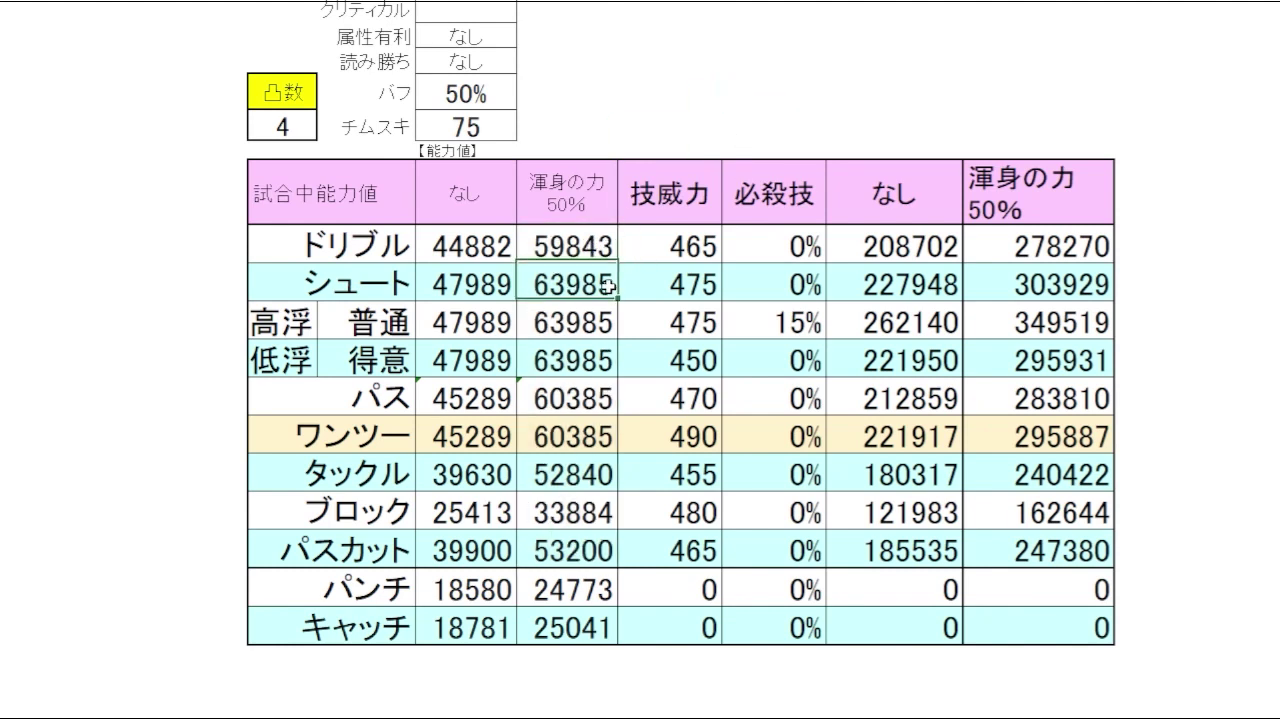
{"action": "left_click", "coordinate": [601, 404]}
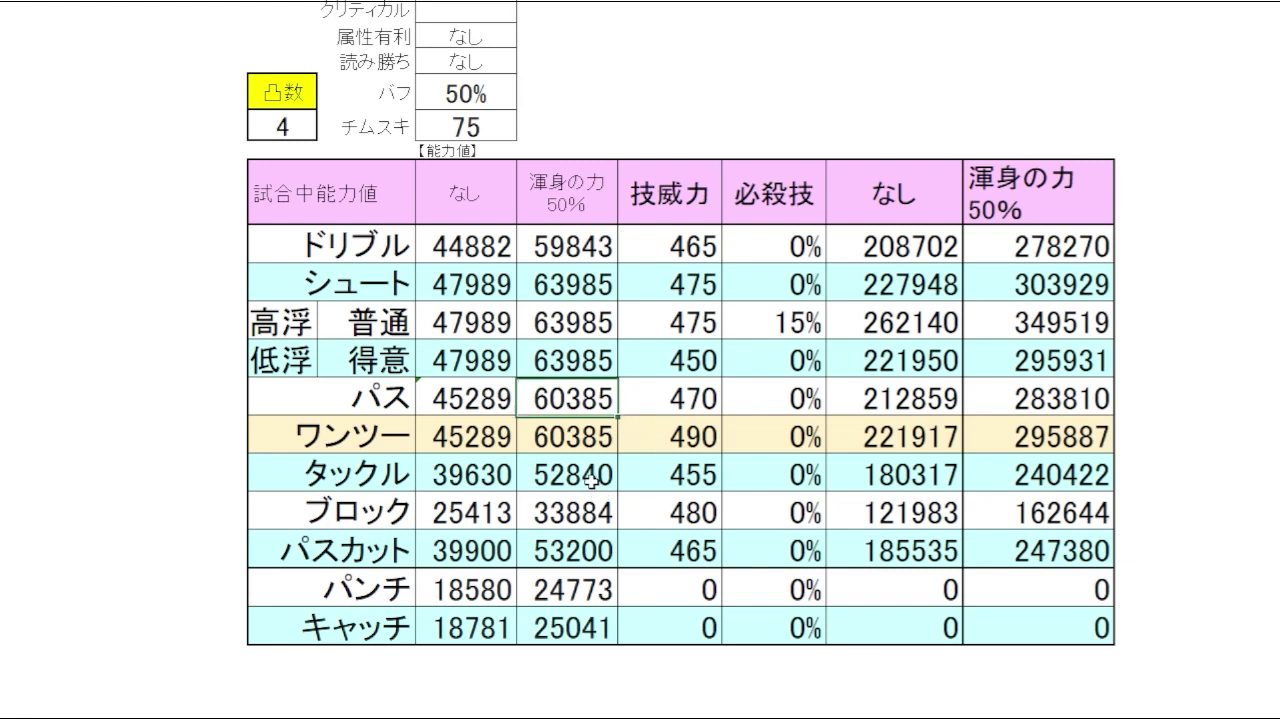
{"action": "left_click", "coordinate": [555, 486]}
{"action": "left_click", "coordinate": [599, 557]}
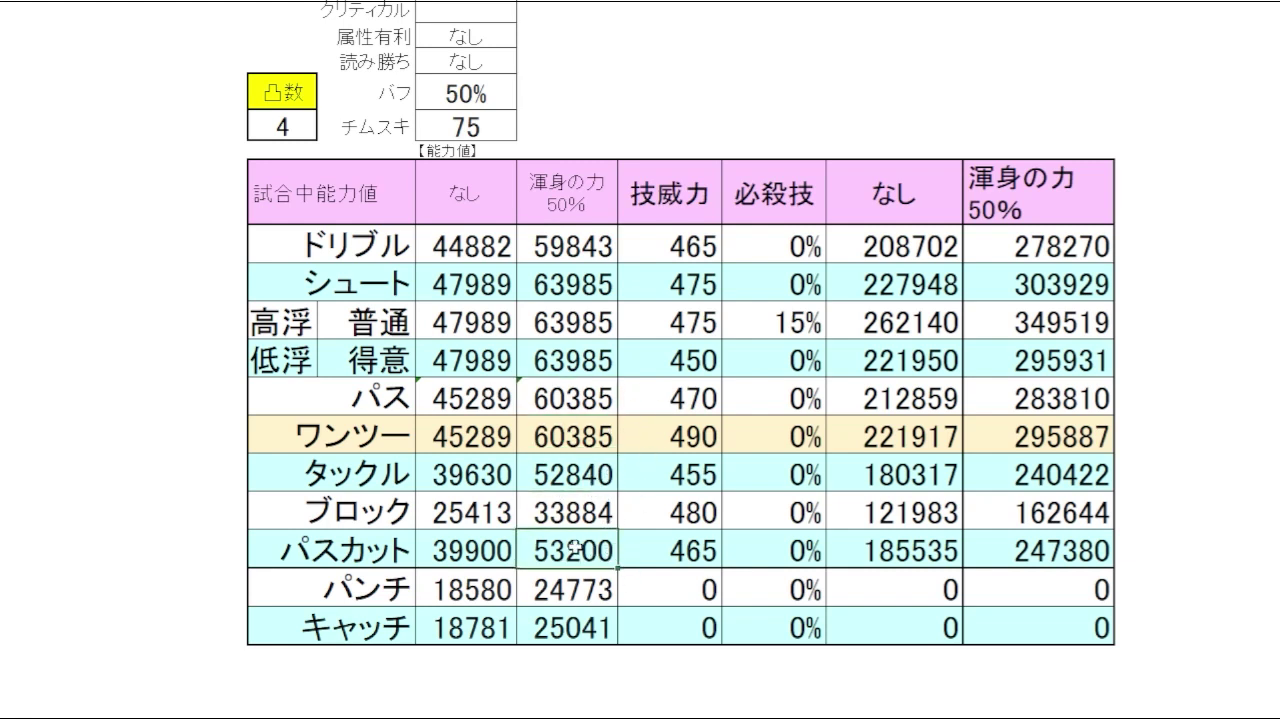
{"action": "left_click", "coordinate": [1210, 305]}
Review the 技威力 column from ドリブル to パスカット and the 必殺技 bonus of the 高浮 row.
{"action": "left_click", "coordinate": [699, 238]}
{"action": "left_click_drag", "start_coordinate": [699, 238], "coordinate": [680, 552]}
{"action": "left_click", "coordinate": [1188, 366]}
{"action": "left_click", "coordinate": [1228, 258]}
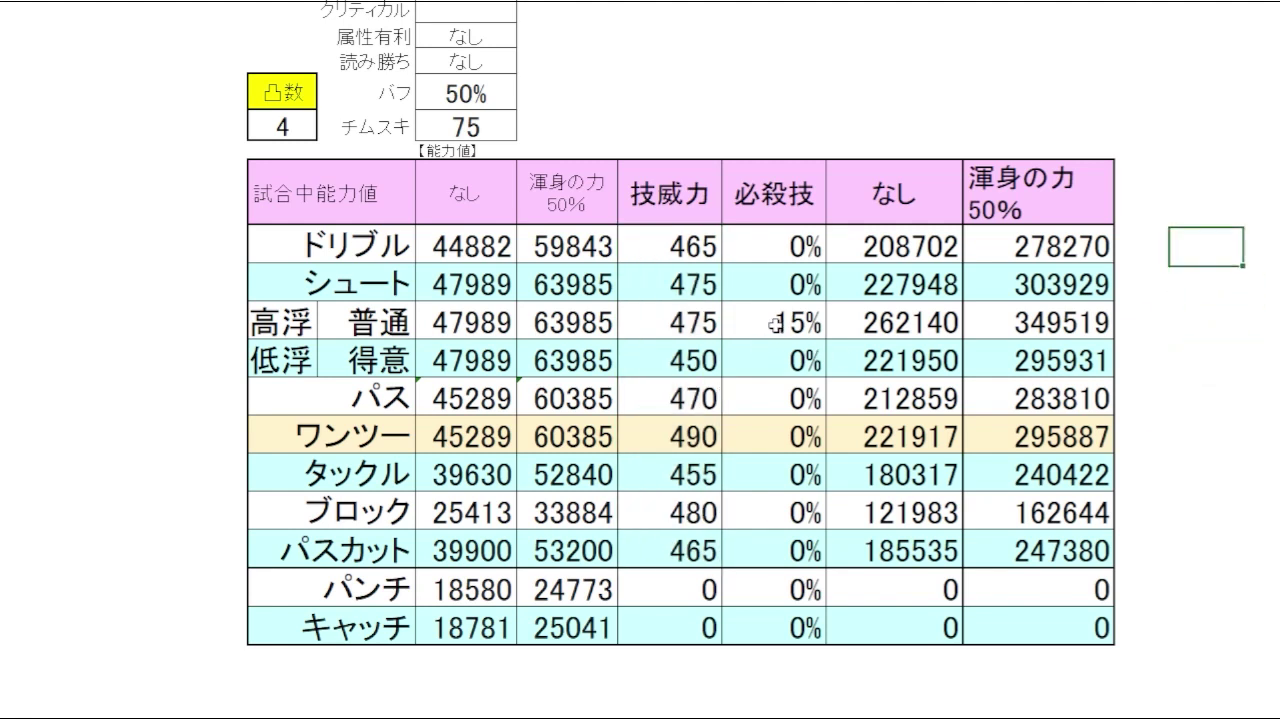
{"action": "left_click", "coordinate": [818, 328]}
{"action": "left_click", "coordinate": [1168, 290]}
{"action": "left_click", "coordinate": [1226, 201]}
{"action": "left_click", "coordinate": [1150, 200]}
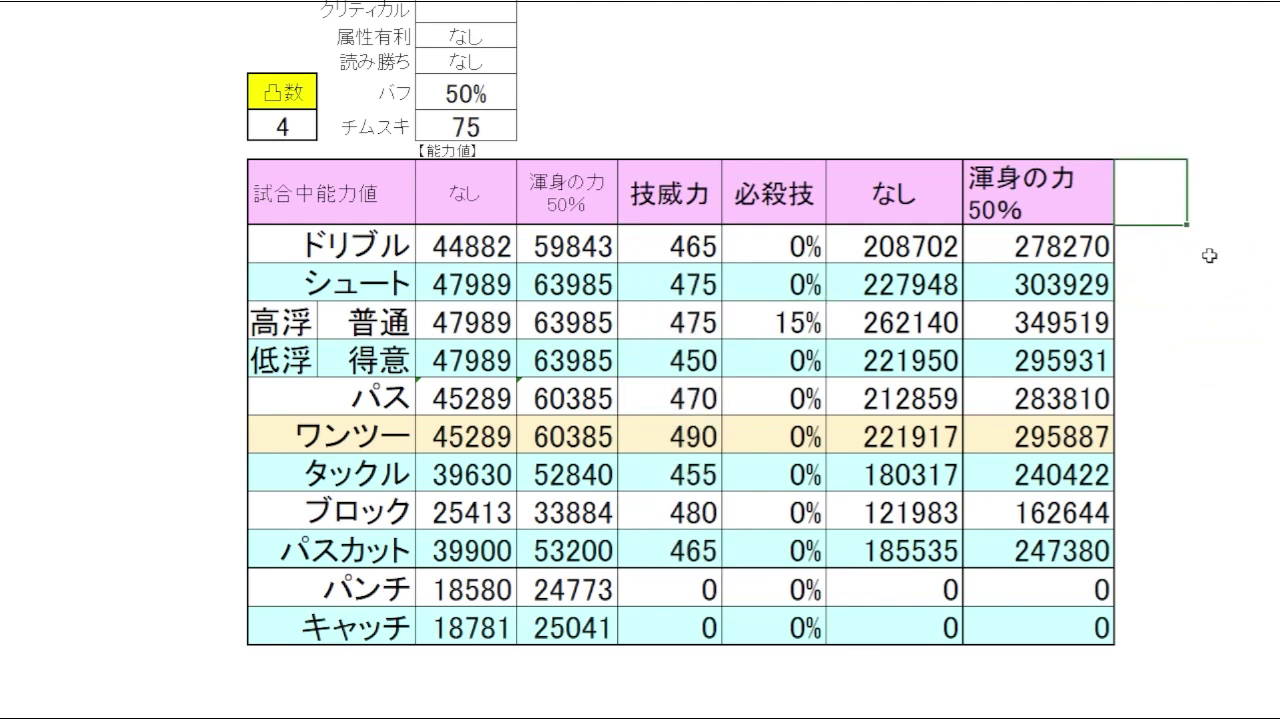
Examine the total power under 渾身の力 50% for ドリブル, パス, ワンツー, タックル and パスカット.
{"action": "left_click", "coordinate": [1215, 240]}
{"action": "left_click", "coordinate": [1063, 238]}
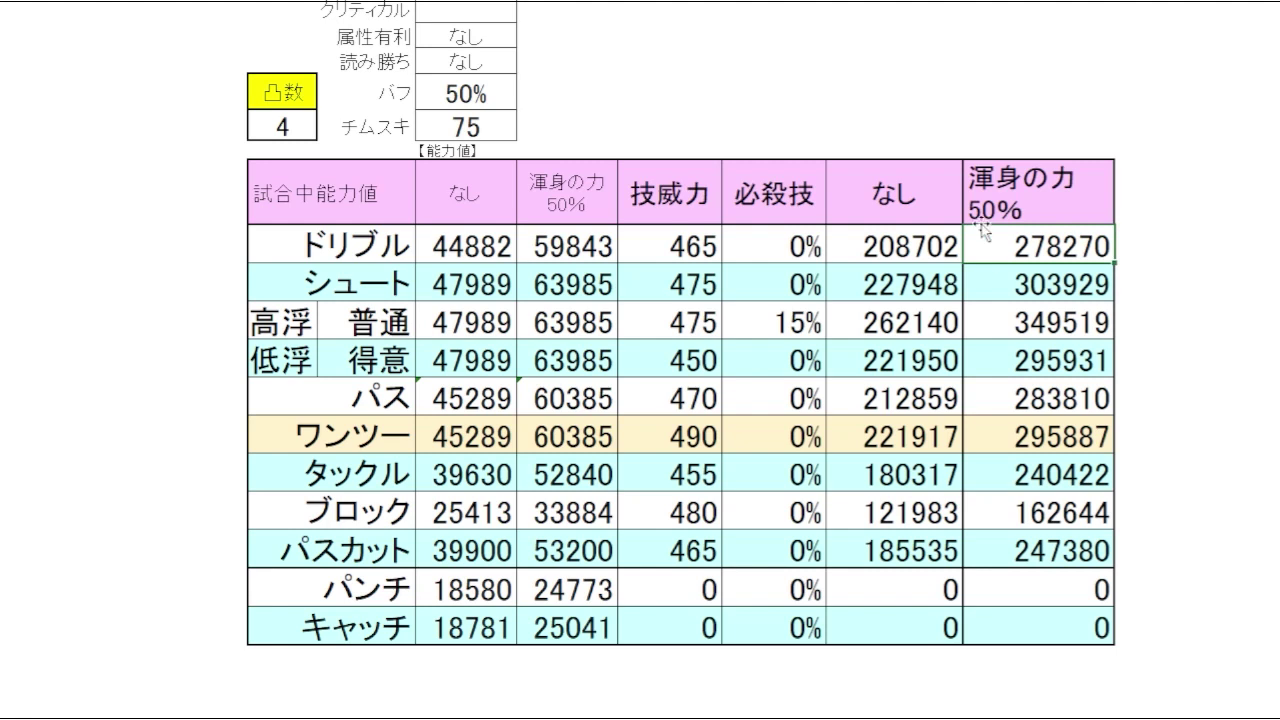
{"action": "left_click", "coordinate": [1080, 403]}
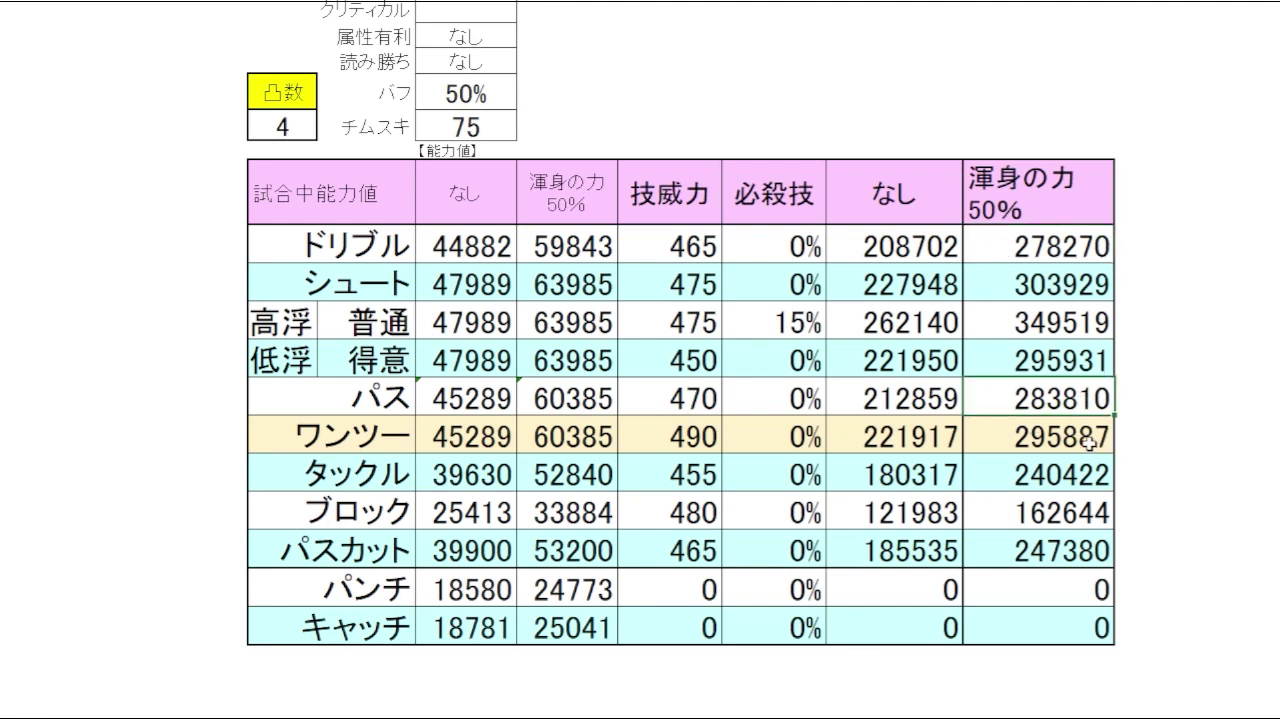
{"action": "left_click", "coordinate": [1078, 444]}
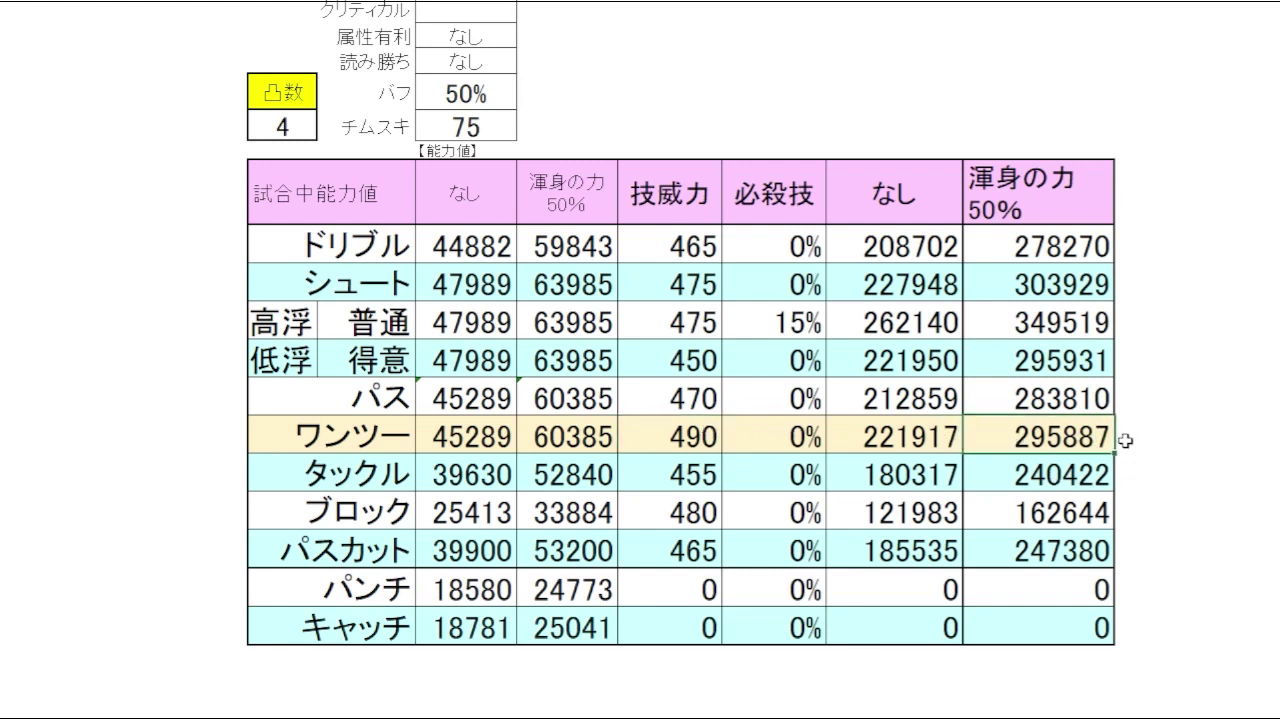
{"action": "left_click", "coordinate": [1141, 484]}
{"action": "left_click", "coordinate": [1039, 478]}
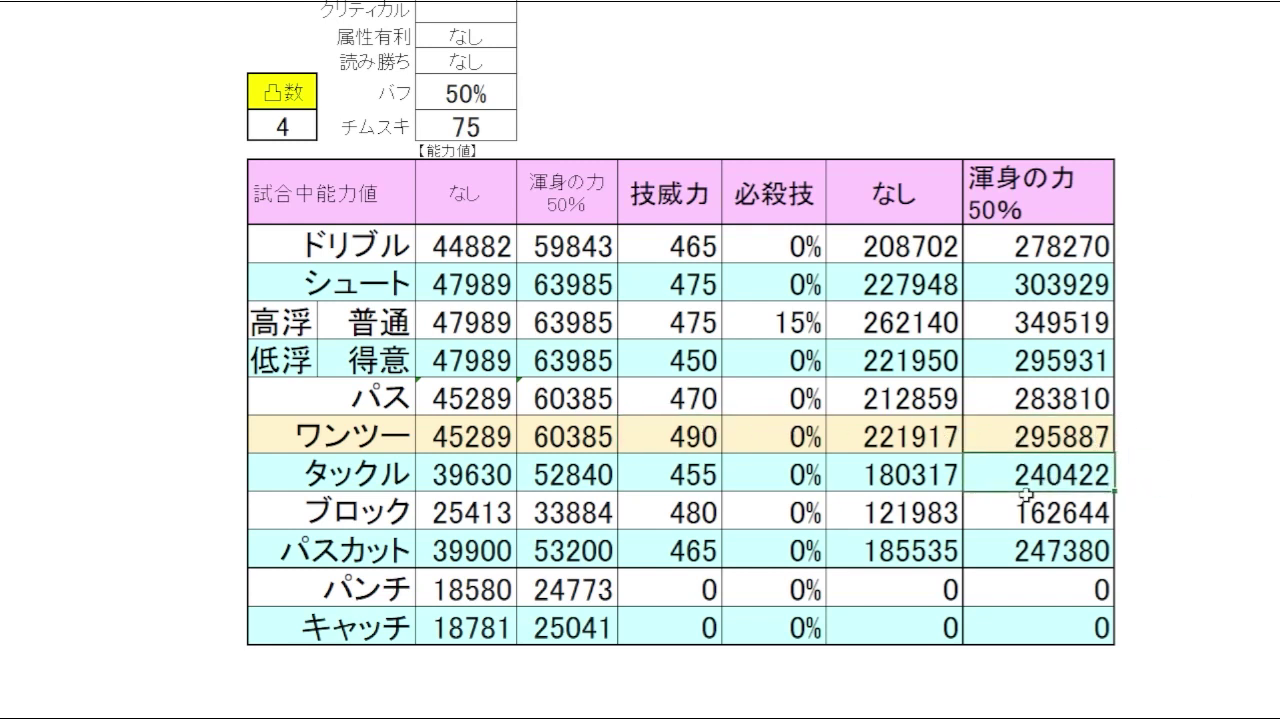
{"action": "left_click", "coordinate": [1088, 549]}
{"action": "left_click", "coordinate": [1202, 424]}
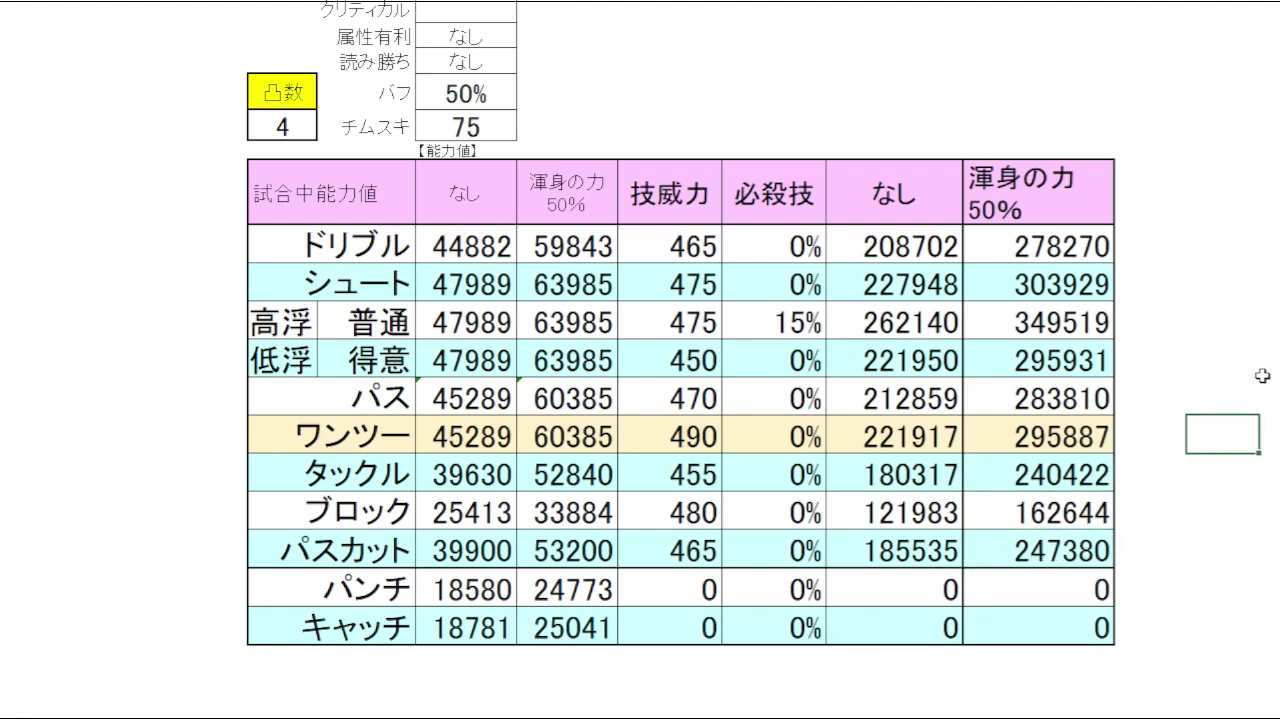
Compare the ドリブル and パス total power in the 渾身の力 50% column.
{"action": "left_click_drag", "start_coordinate": [1254, 340], "coordinate": [1251, 323]}
{"action": "left_click", "coordinate": [1187, 257]}
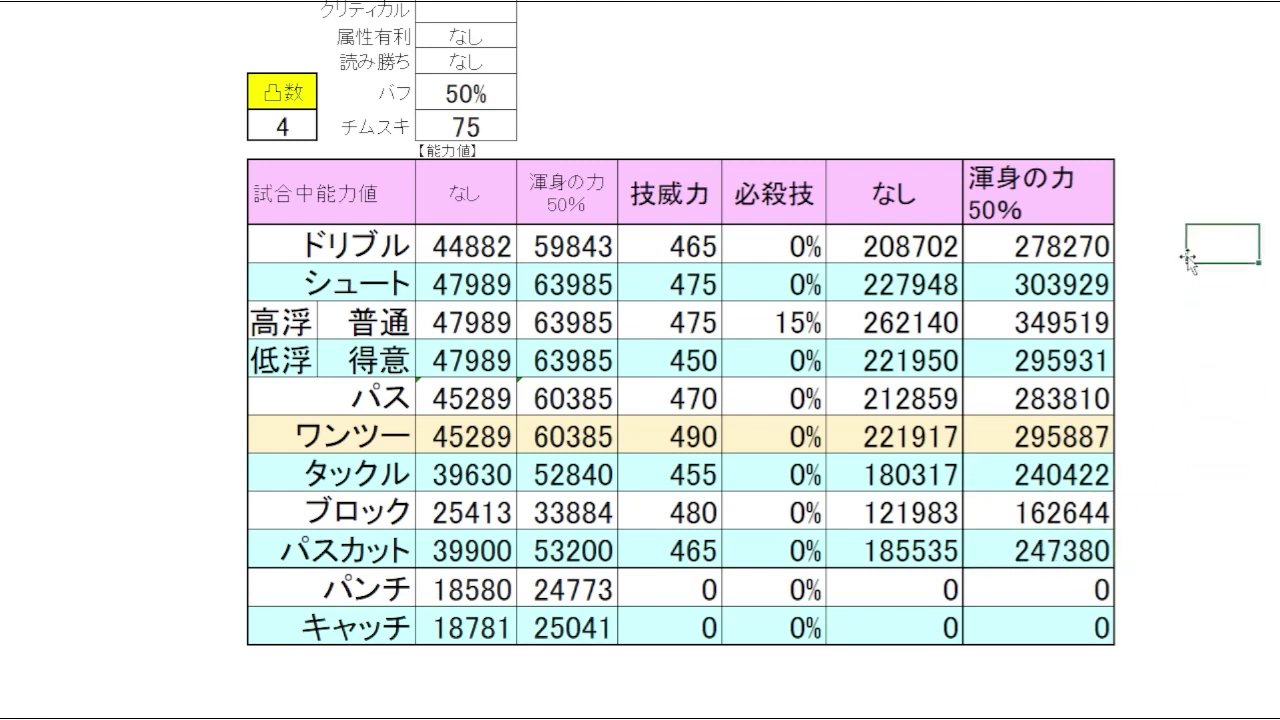
{"action": "left_click", "coordinate": [1061, 247]}
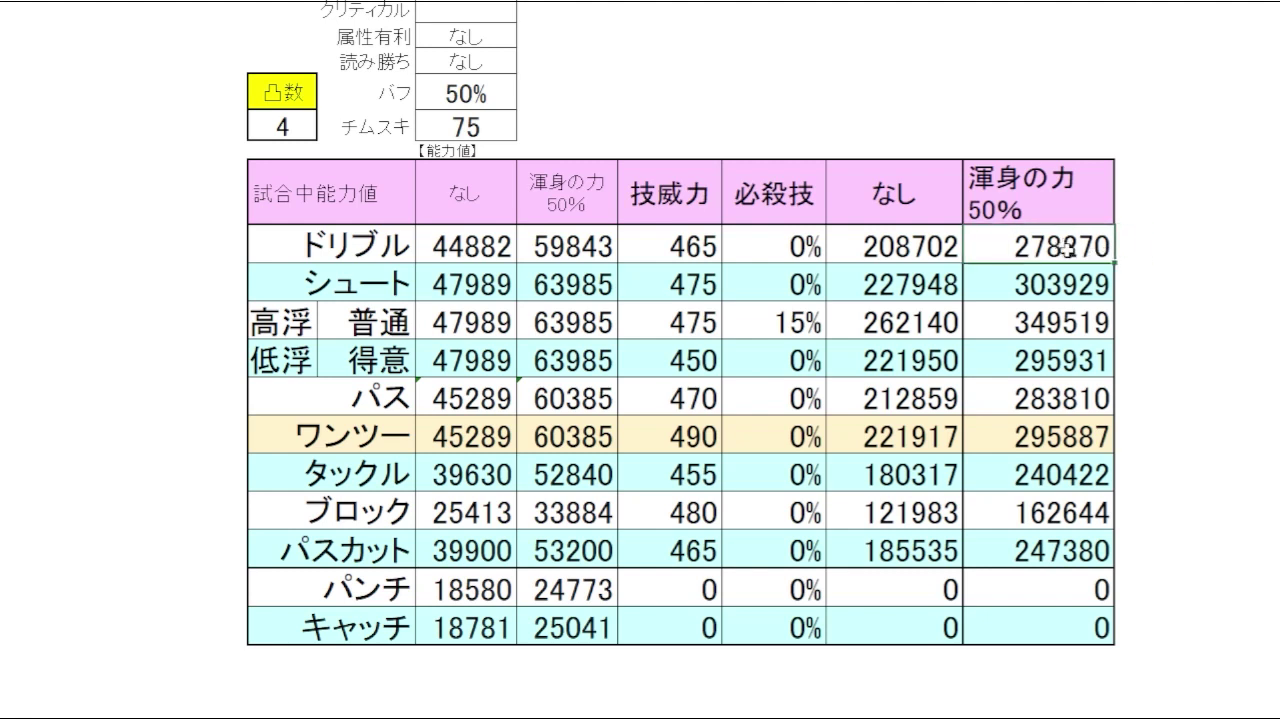
{"action": "left_click", "coordinate": [1079, 398]}
{"action": "left_click", "coordinate": [1160, 400]}
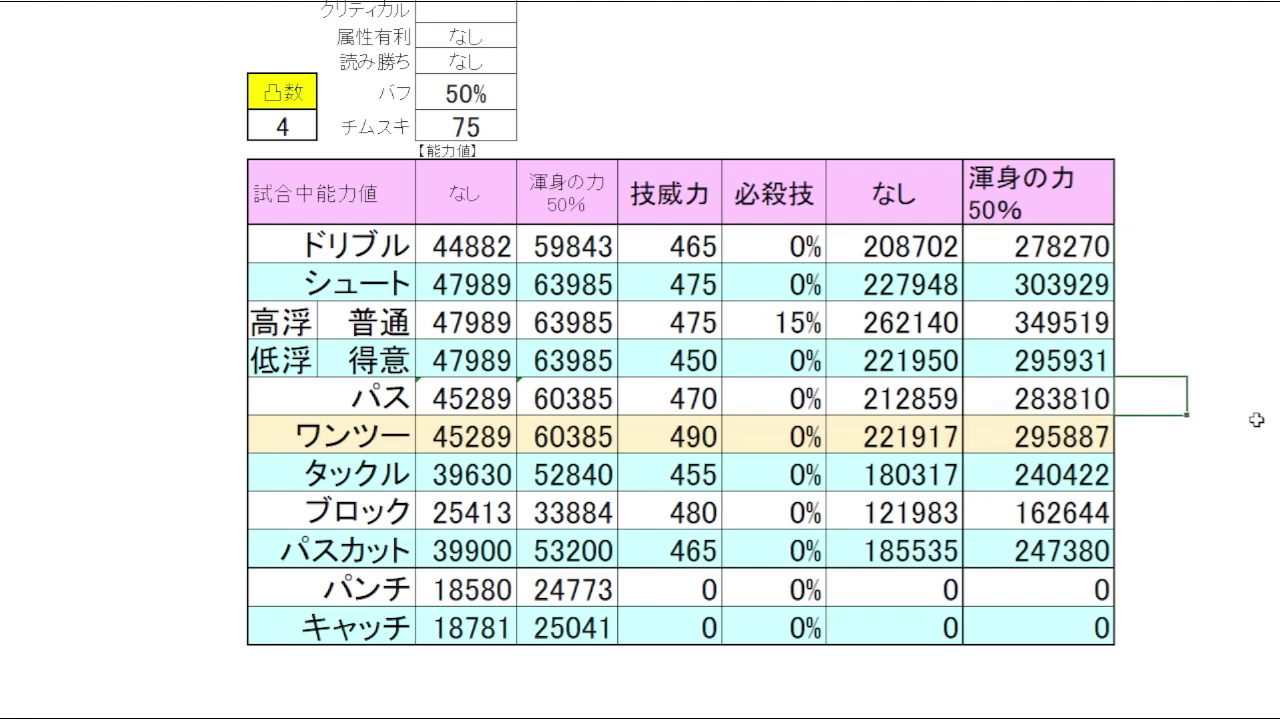
{"action": "left_click", "coordinate": [1200, 395]}
{"action": "left_click", "coordinate": [1213, 246]}
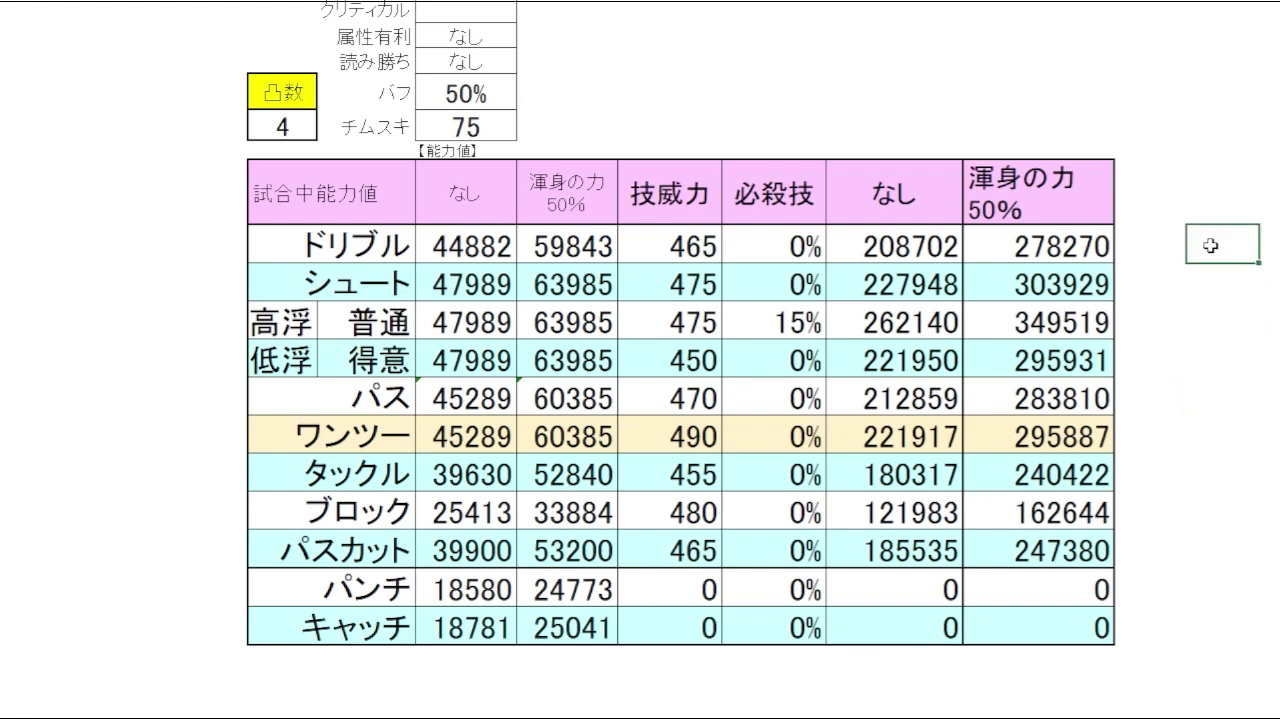
{"action": "left_click", "coordinate": [1043, 247]}
{"action": "left_click", "coordinate": [1078, 401]}
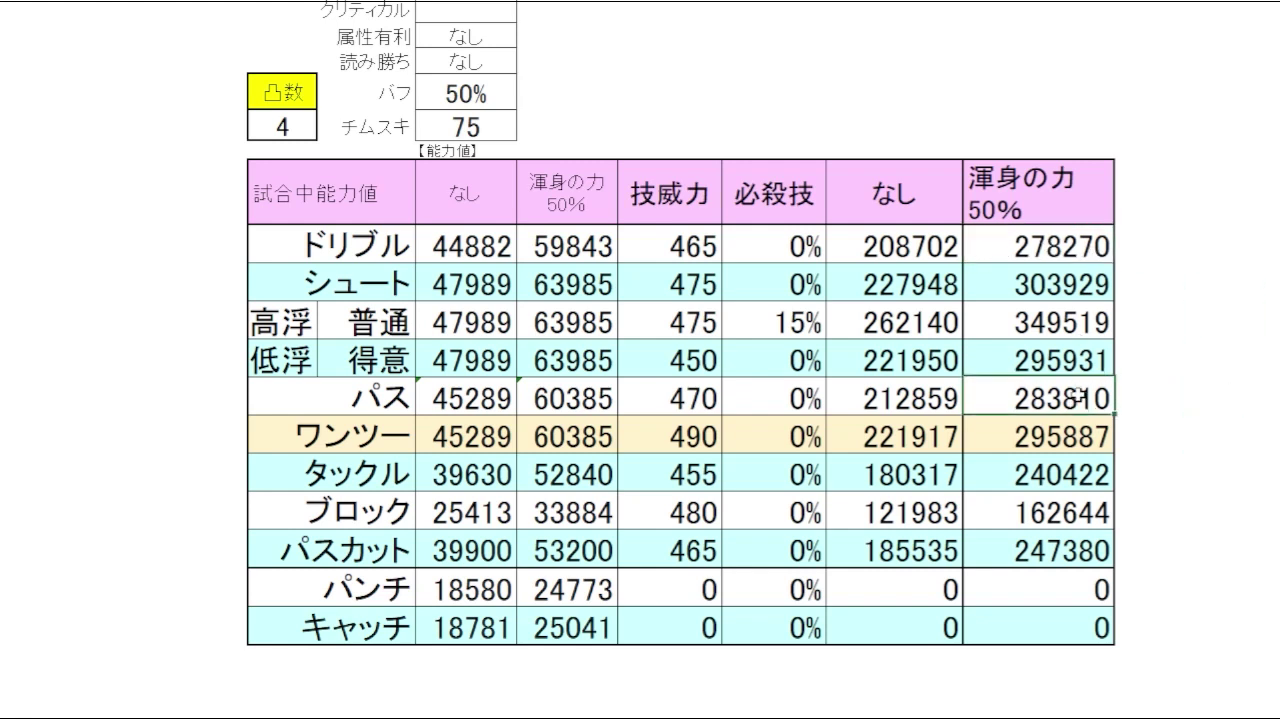
{"action": "left_click", "coordinate": [1039, 100]}
Set 読み勝ち to あり for the 試合中能力値 table.
{"action": "left_click", "coordinate": [505, 65]}
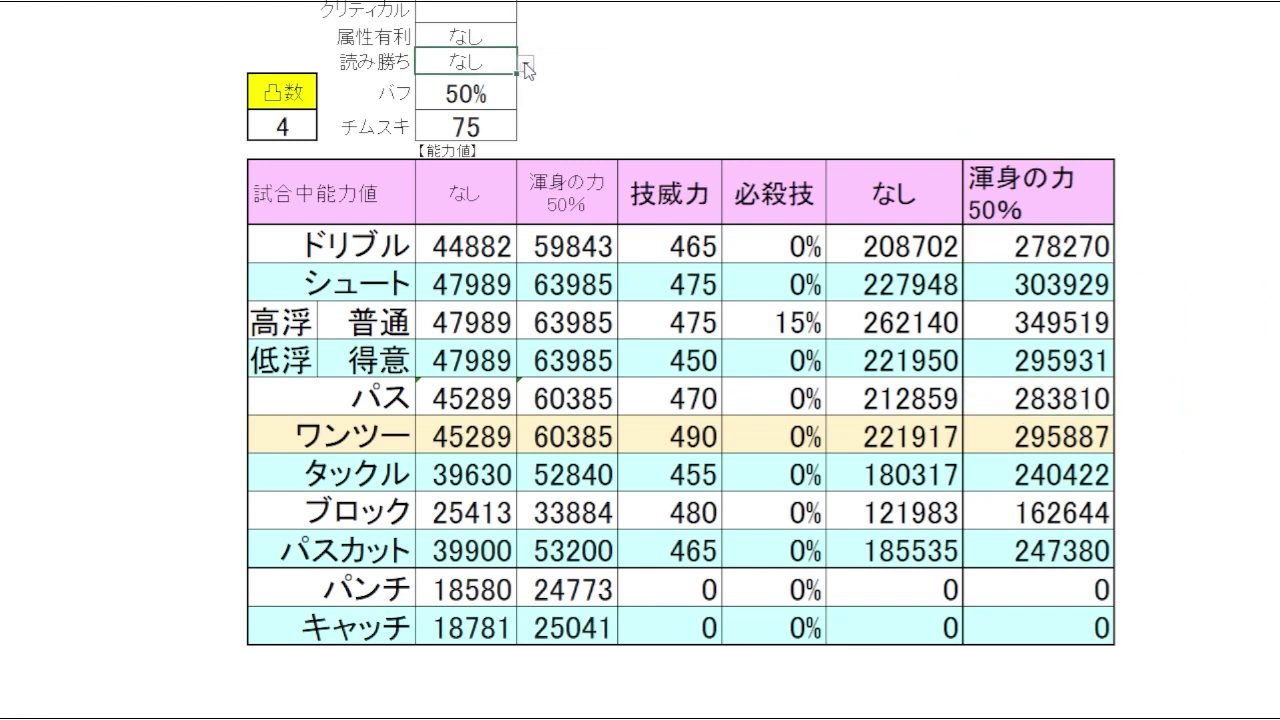
{"action": "left_click", "coordinate": [526, 66]}
{"action": "left_click", "coordinate": [519, 87]}
{"action": "left_click", "coordinate": [760, 85]}
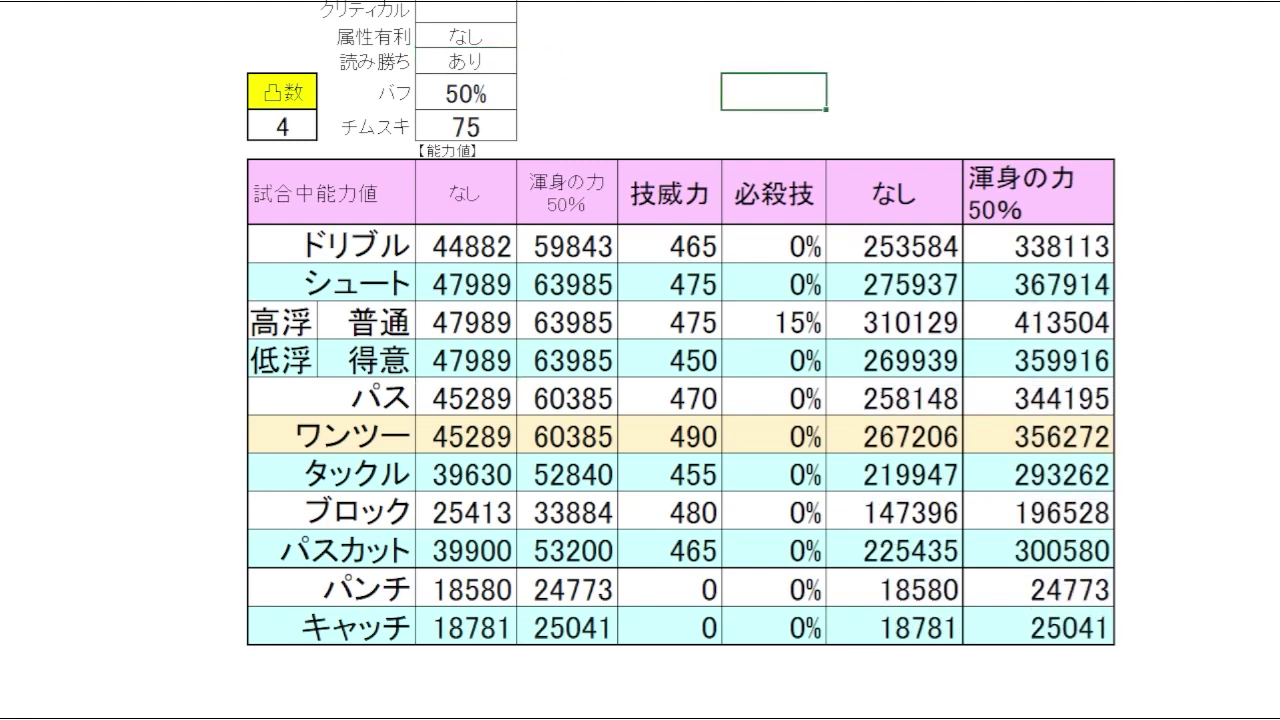
Examine the recalculated ドリブル and パス total power under 渾身の力 50% with 読み勝ち applied.
{"action": "left_click", "coordinate": [1233, 267]}
{"action": "left_click", "coordinate": [1110, 250]}
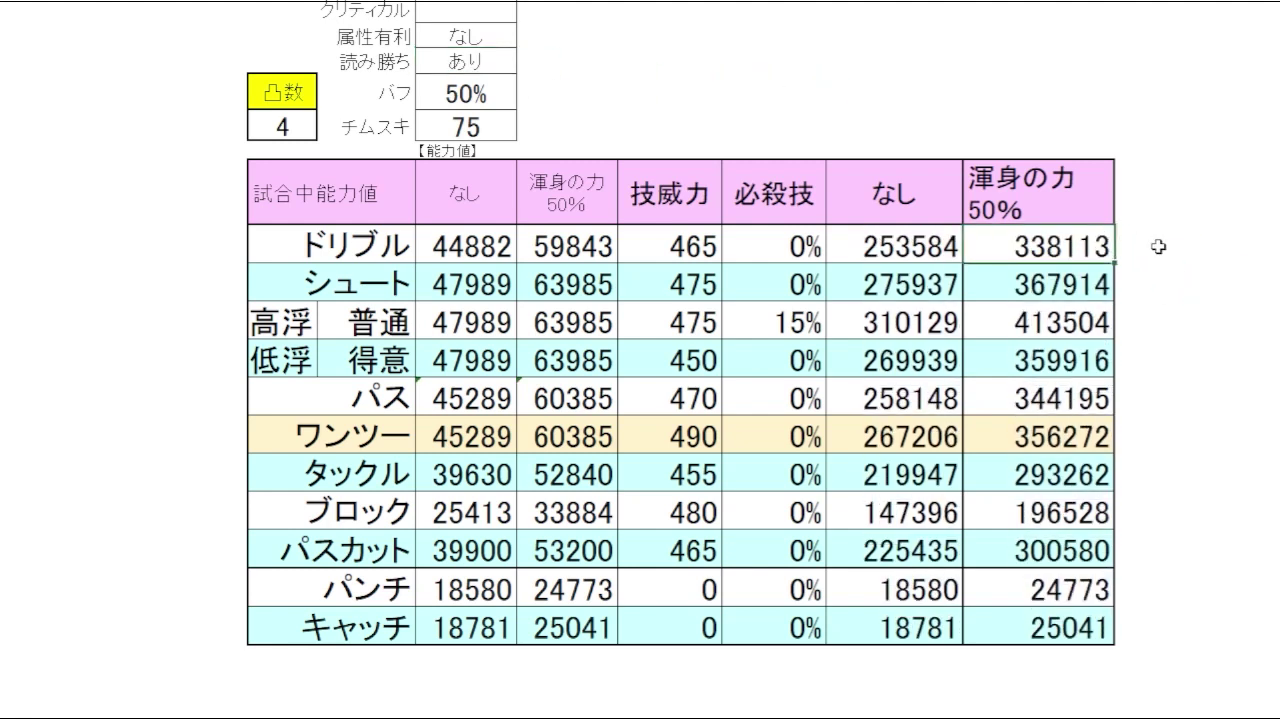
{"action": "left_click", "coordinate": [1095, 402]}
{"action": "left_click", "coordinate": [1105, 430]}
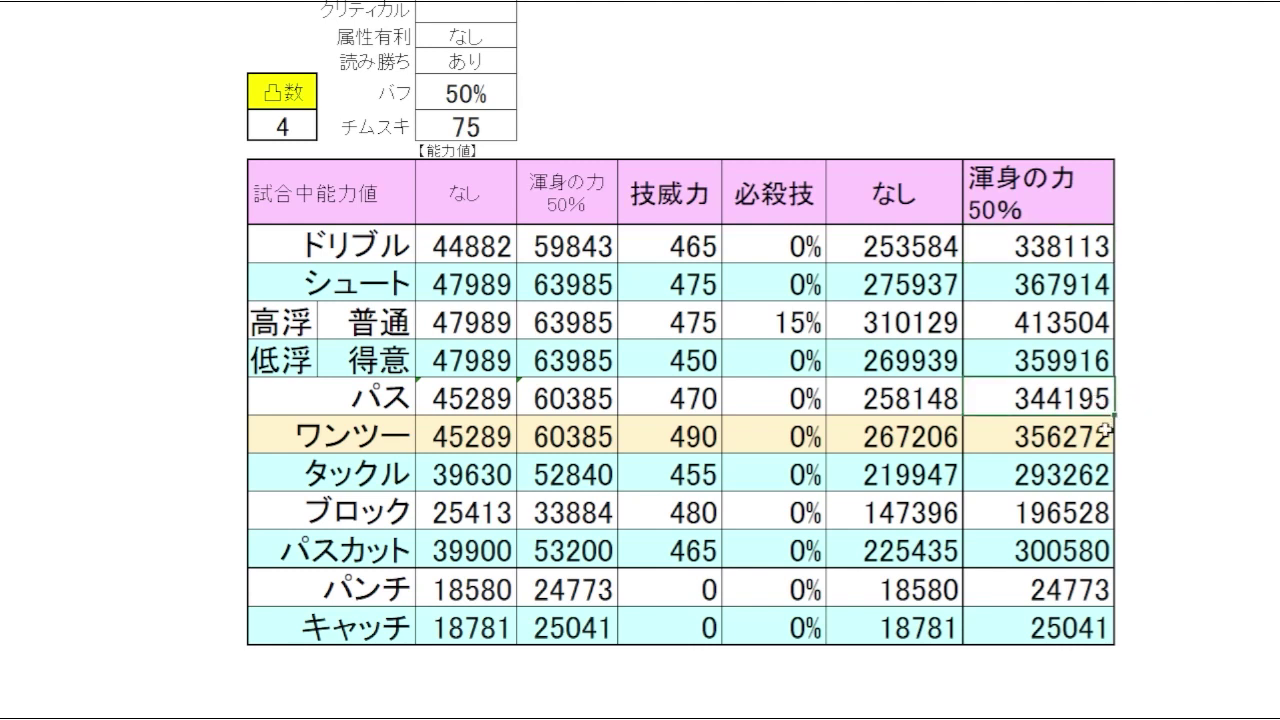
{"action": "left_click", "coordinate": [1163, 357]}
{"action": "left_click", "coordinate": [1013, 122]}
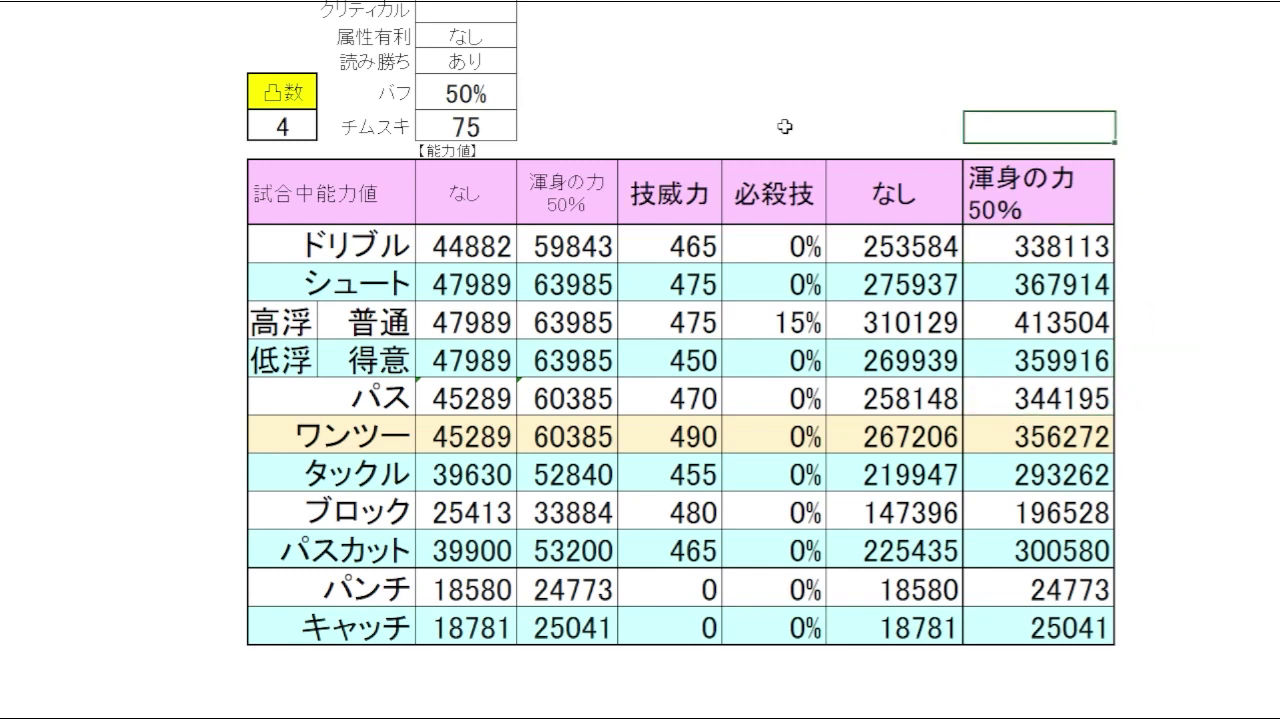
Set 読み勝ち back to なし.
{"action": "left_click", "coordinate": [512, 61]}
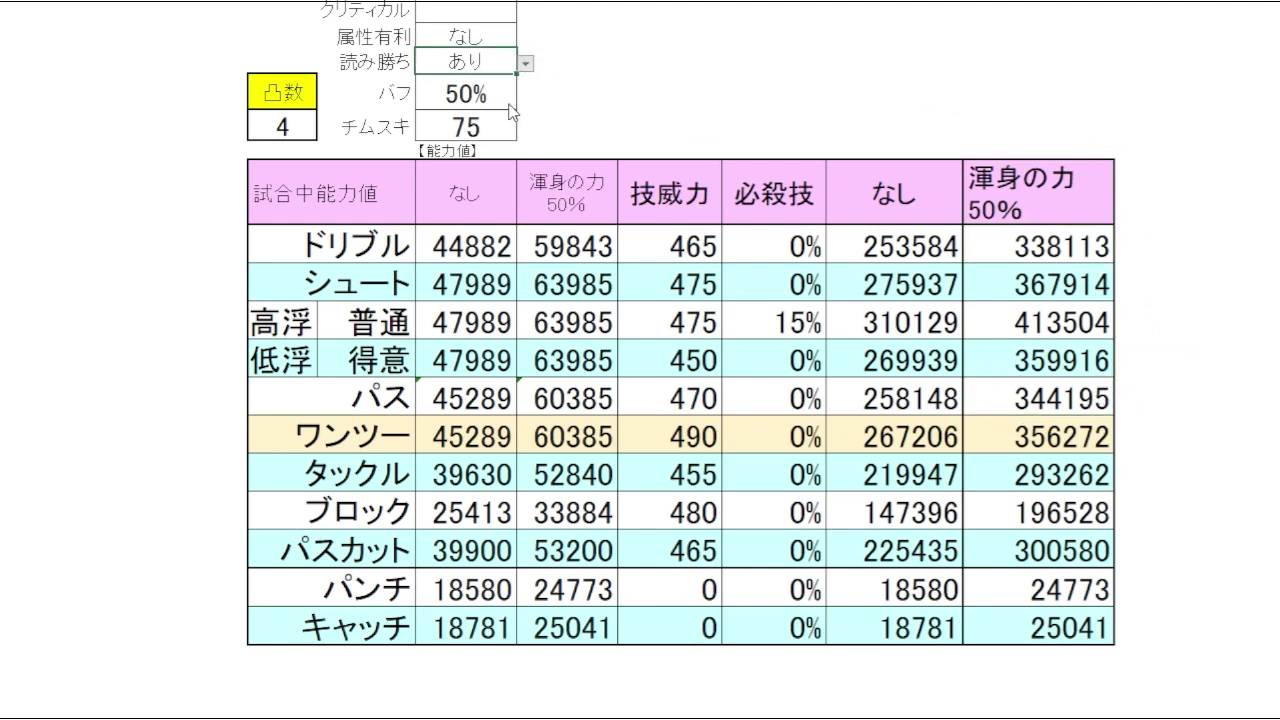
{"action": "left_click", "coordinate": [524, 63]}
{"action": "left_click", "coordinate": [512, 98]}
{"action": "left_click", "coordinate": [757, 105]}
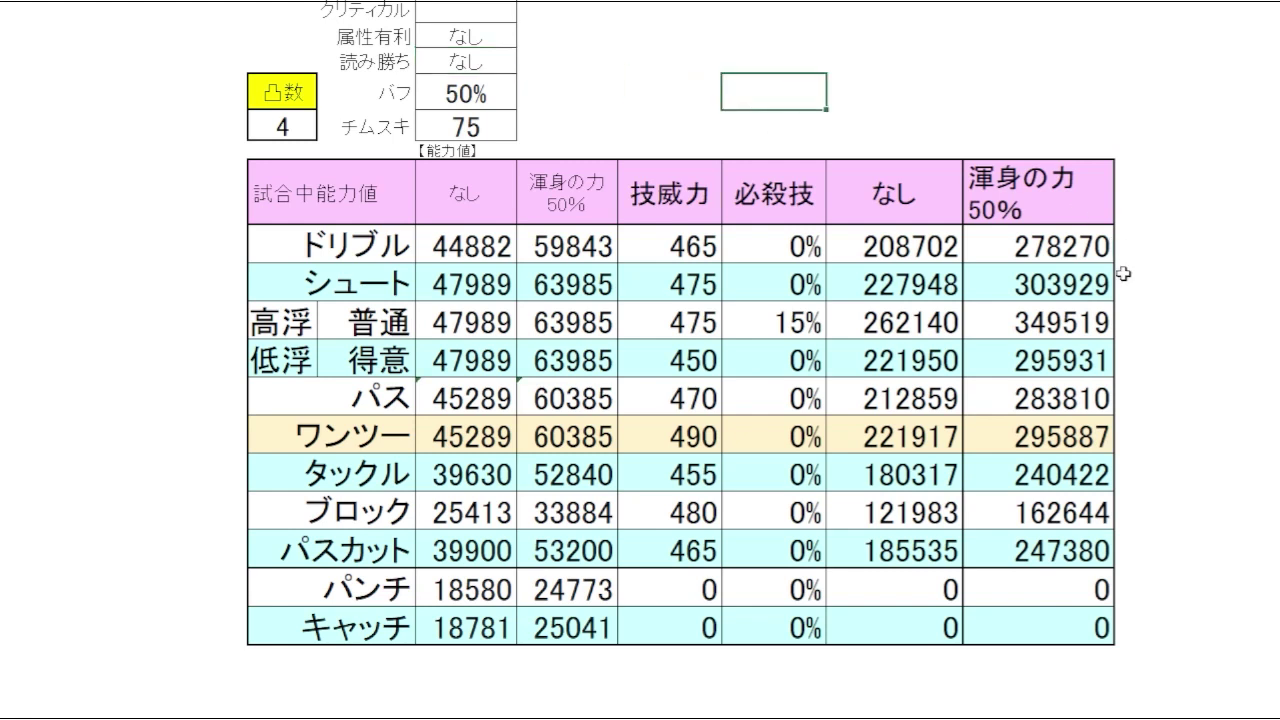
Recheck the ドリブル total power under 渾身の力 50% without 読み勝ち.
{"action": "left_click", "coordinate": [1158, 335]}
{"action": "left_click", "coordinate": [1200, 400]}
{"action": "left_click", "coordinate": [1208, 440]}
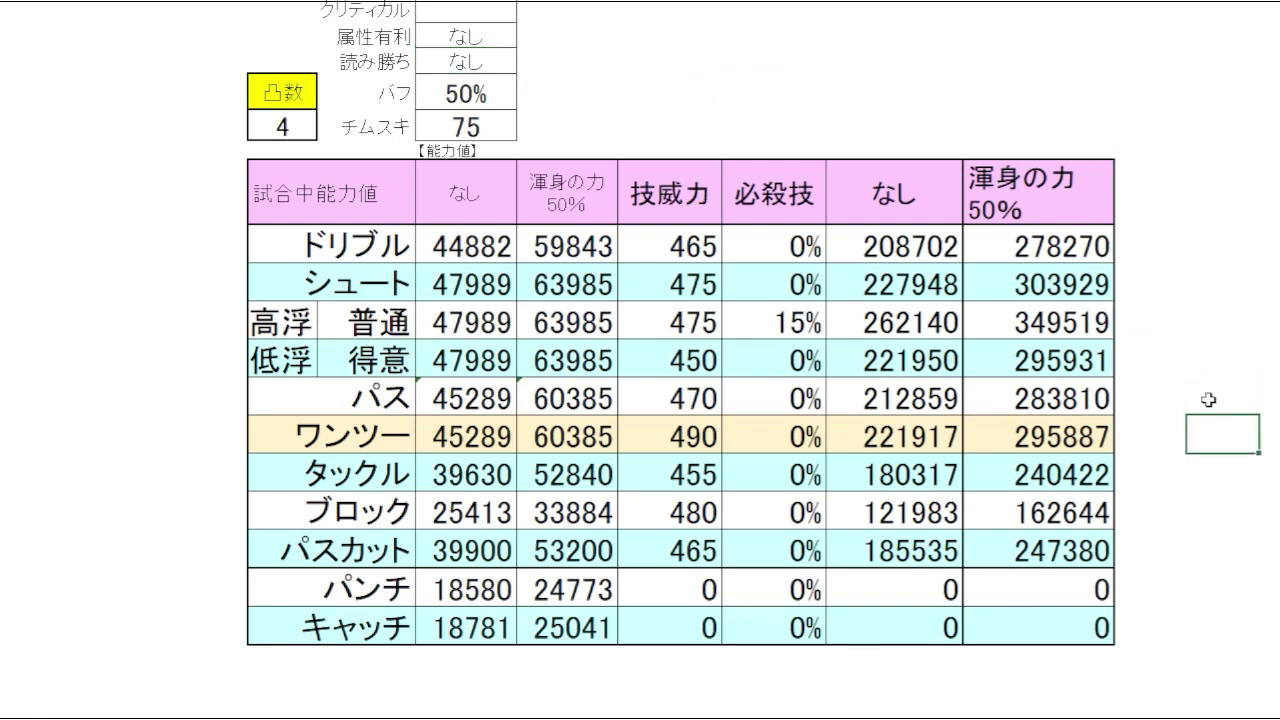
{"action": "left_click", "coordinate": [1210, 398]}
{"action": "left_click", "coordinate": [1175, 250]}
{"action": "left_click", "coordinate": [1045, 243]}
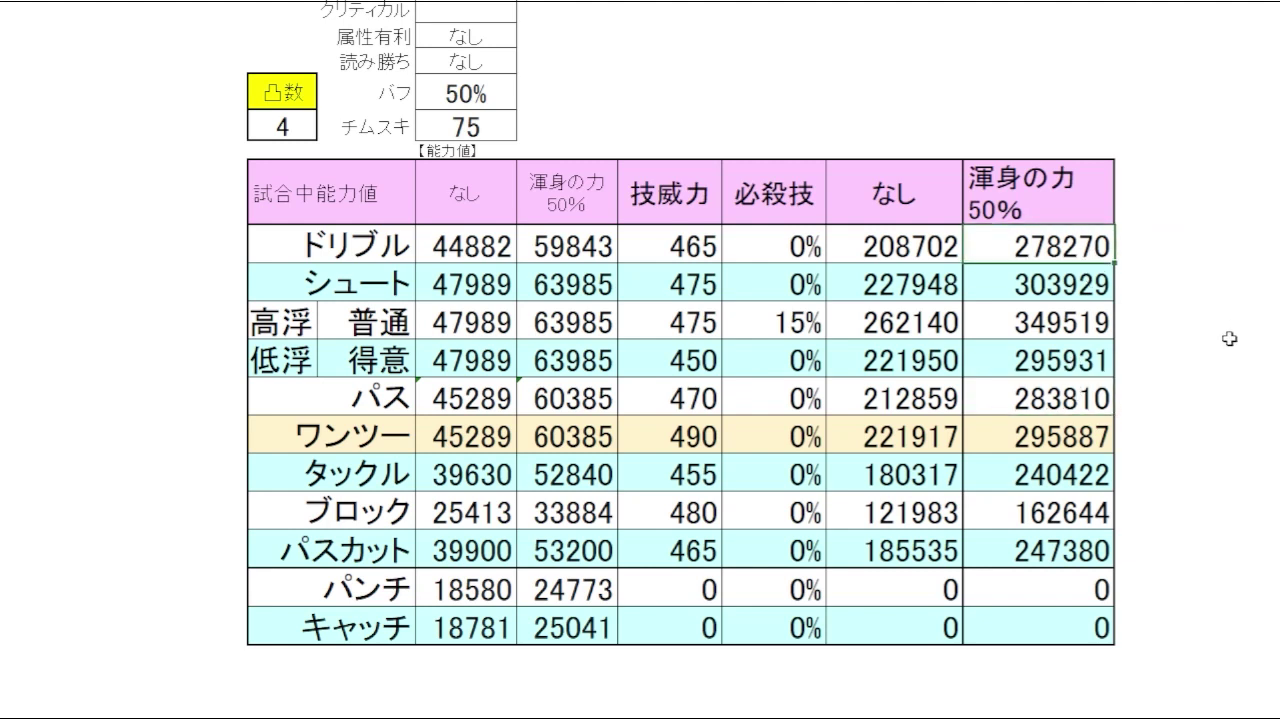
Examine the defensive total power of タックル and パスカット under 渾身の力 50%.
{"action": "left_click", "coordinate": [1225, 360]}
{"action": "left_click", "coordinate": [1231, 472]}
{"action": "left_click", "coordinate": [1222, 364]}
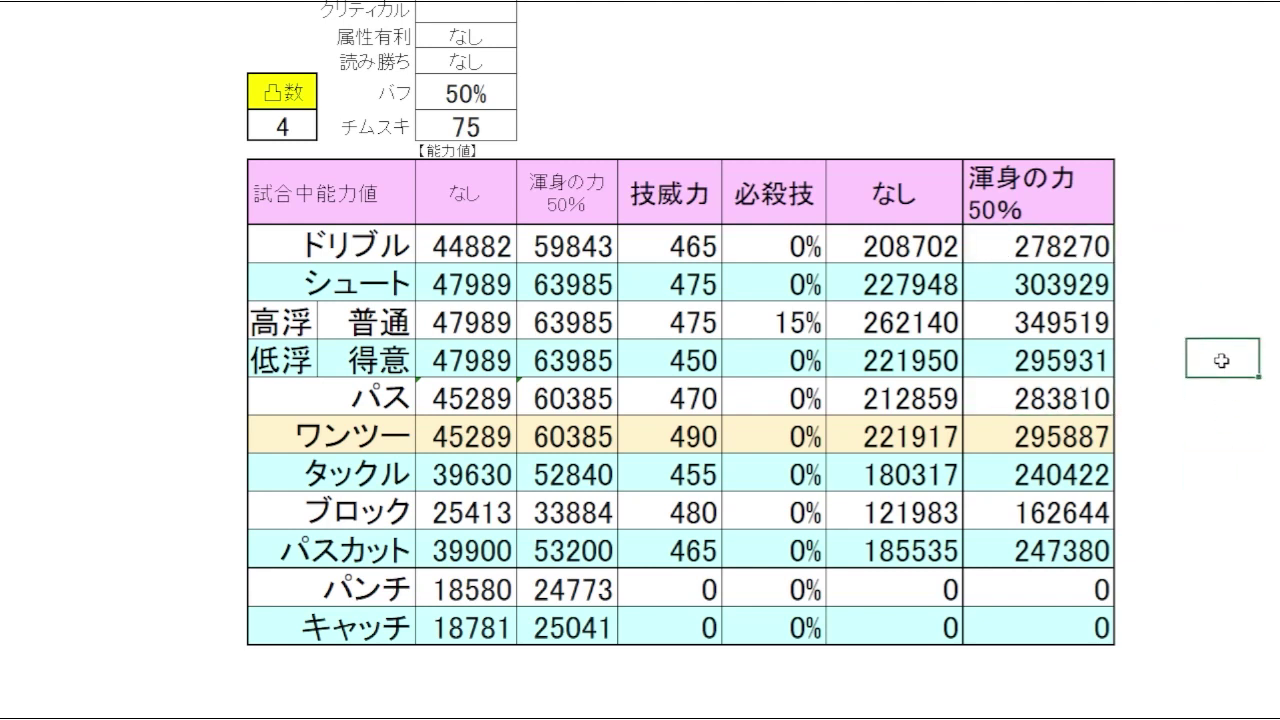
{"action": "left_click", "coordinate": [1225, 470]}
{"action": "left_click", "coordinate": [1088, 480]}
{"action": "left_click", "coordinate": [1090, 546]}
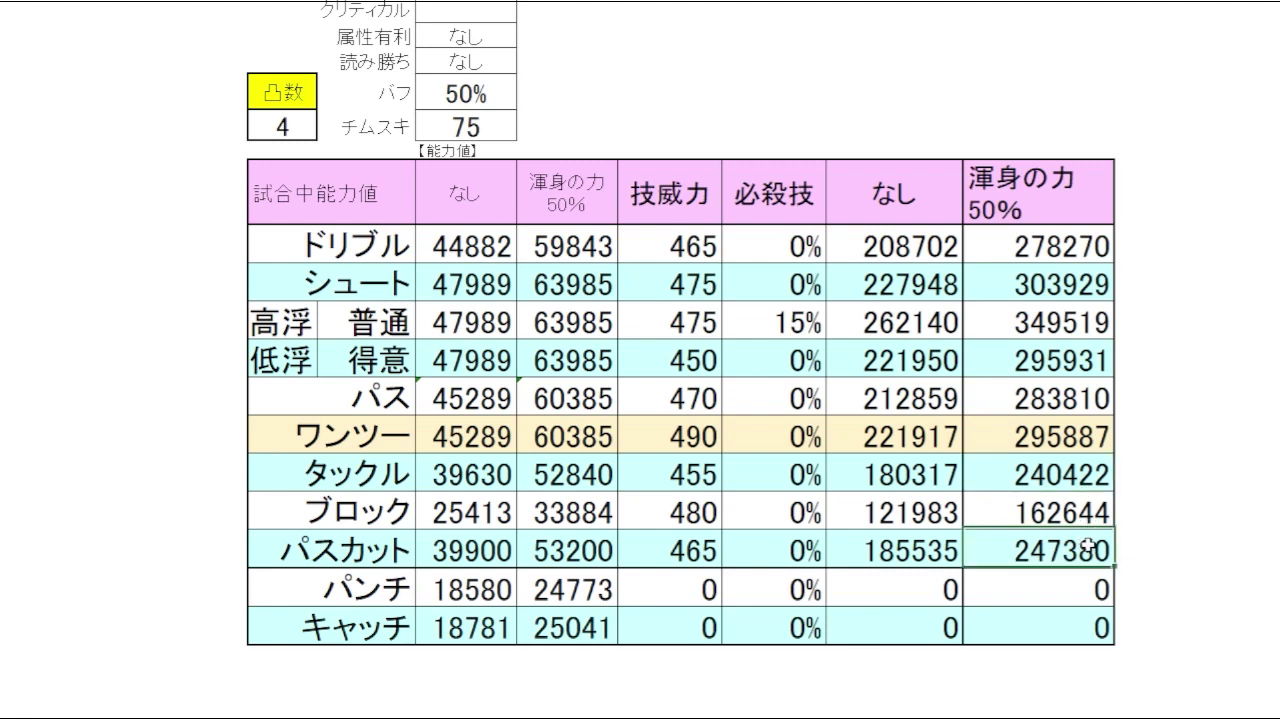
{"action": "left_click", "coordinate": [1118, 470]}
{"action": "left_click", "coordinate": [985, 108]}
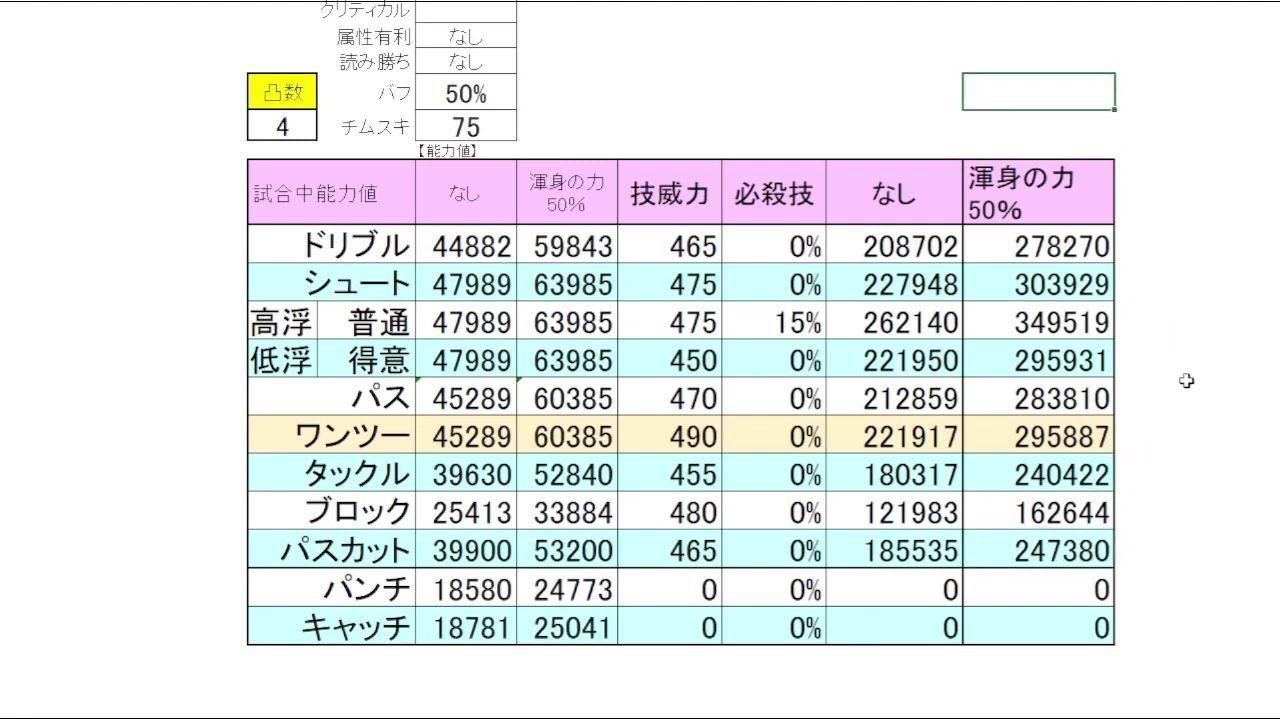
{"action": "left_click", "coordinate": [1215, 470]}
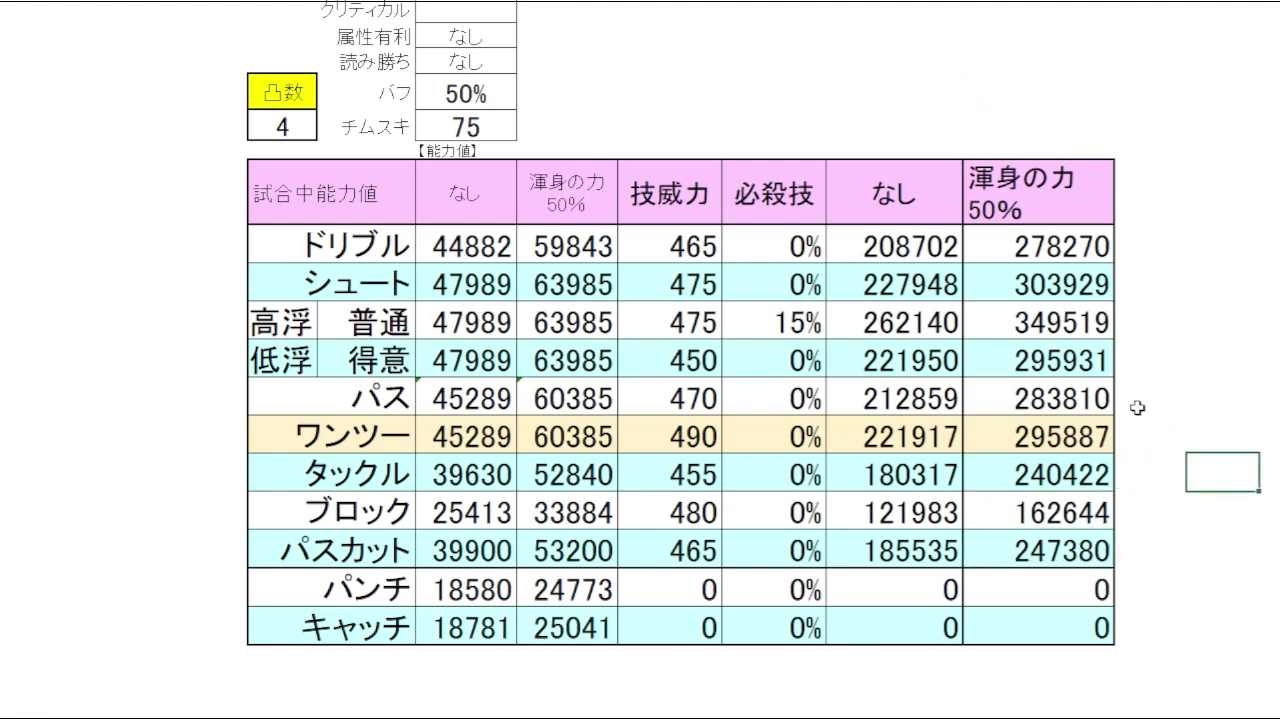
Compare the タックル and パスカット totals under 渾身の力 50% without 読み勝ち.
{"action": "left_click", "coordinate": [1072, 485]}
{"action": "left_click", "coordinate": [1075, 548]}
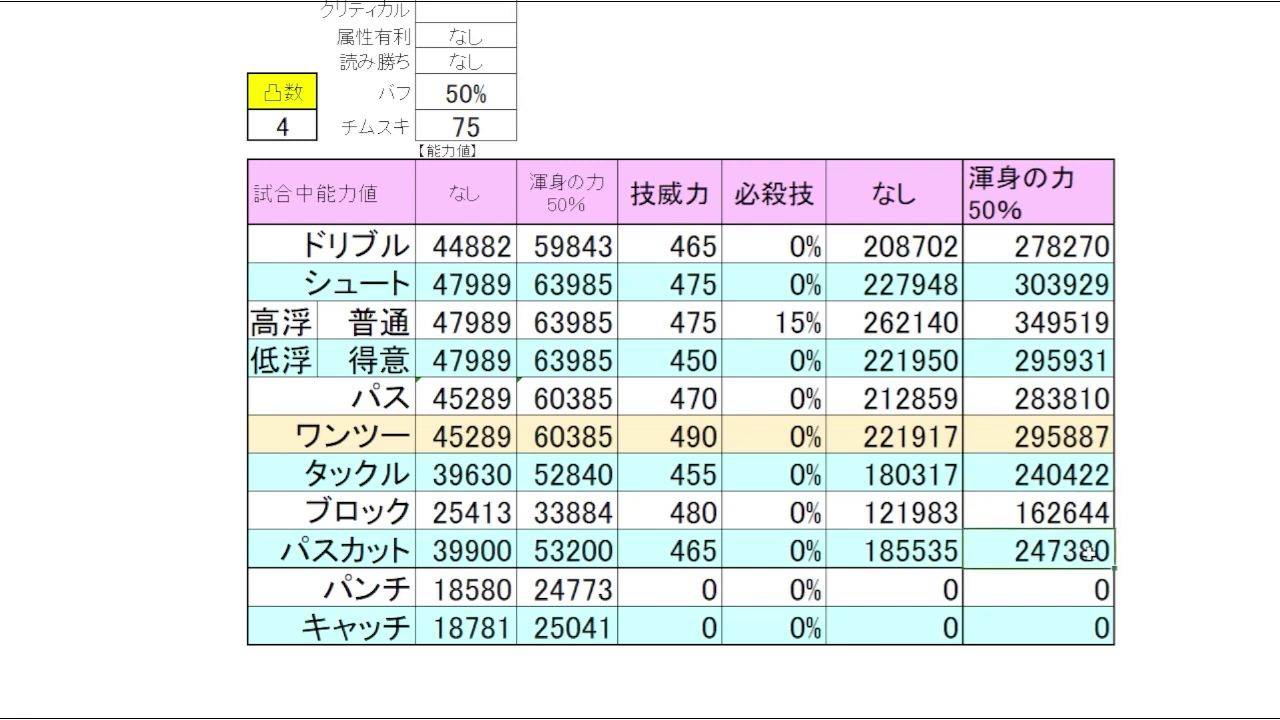
{"action": "left_click", "coordinate": [1171, 475]}
{"action": "left_click", "coordinate": [1192, 538]}
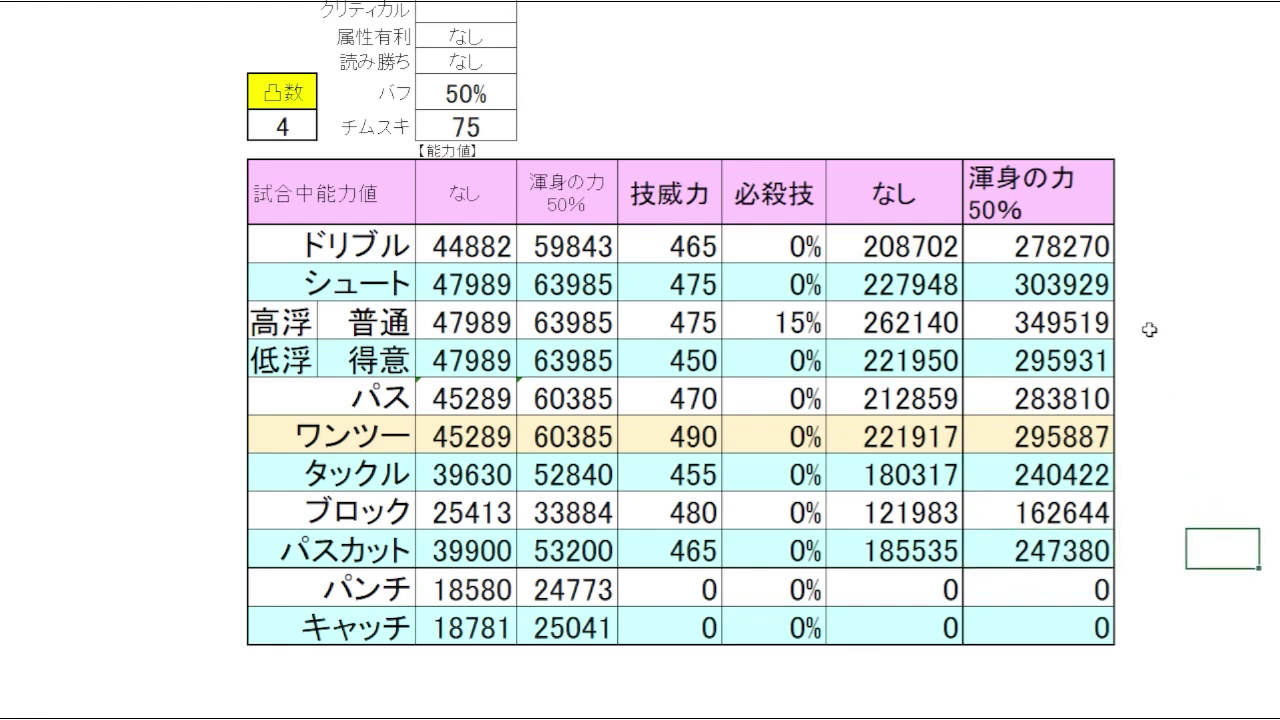
Set 読み勝ち to あり.
{"action": "left_click", "coordinate": [1014, 134]}
{"action": "left_click", "coordinate": [497, 65]}
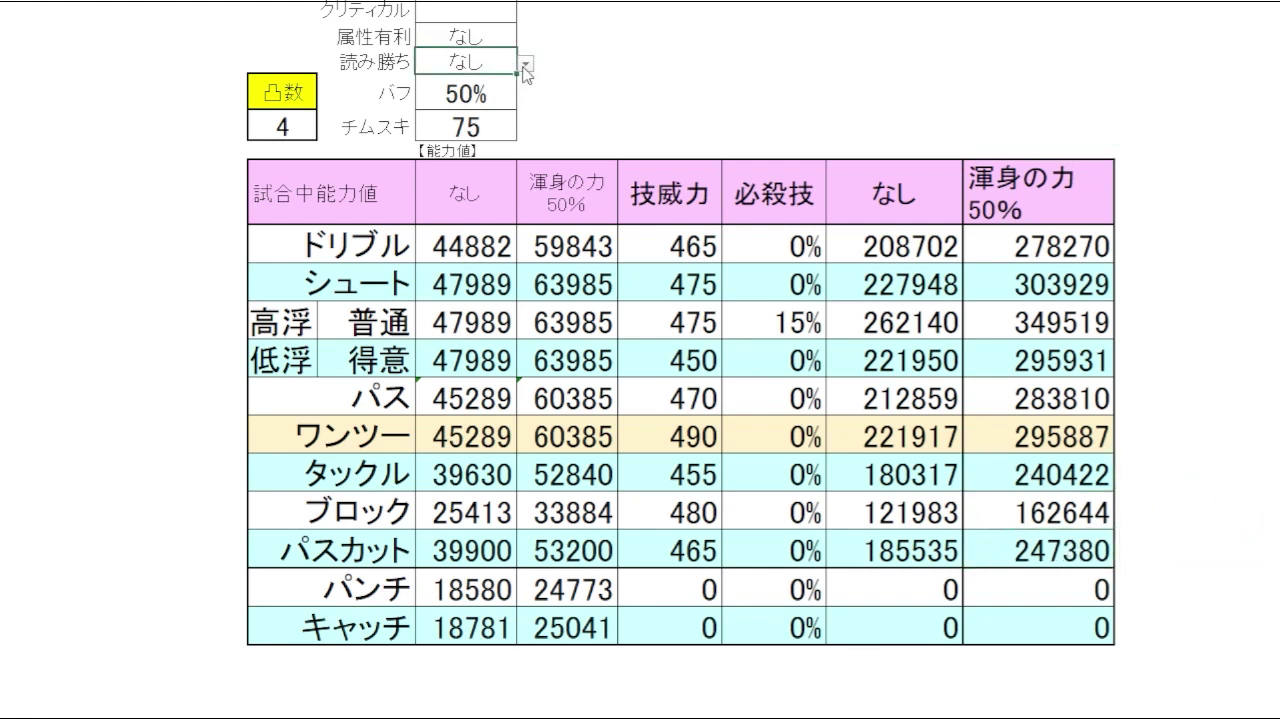
{"action": "left_click", "coordinate": [525, 68]}
{"action": "left_click", "coordinate": [523, 89]}
{"action": "left_click_drag", "start_coordinate": [1212, 545], "coordinate": [1200, 512]}
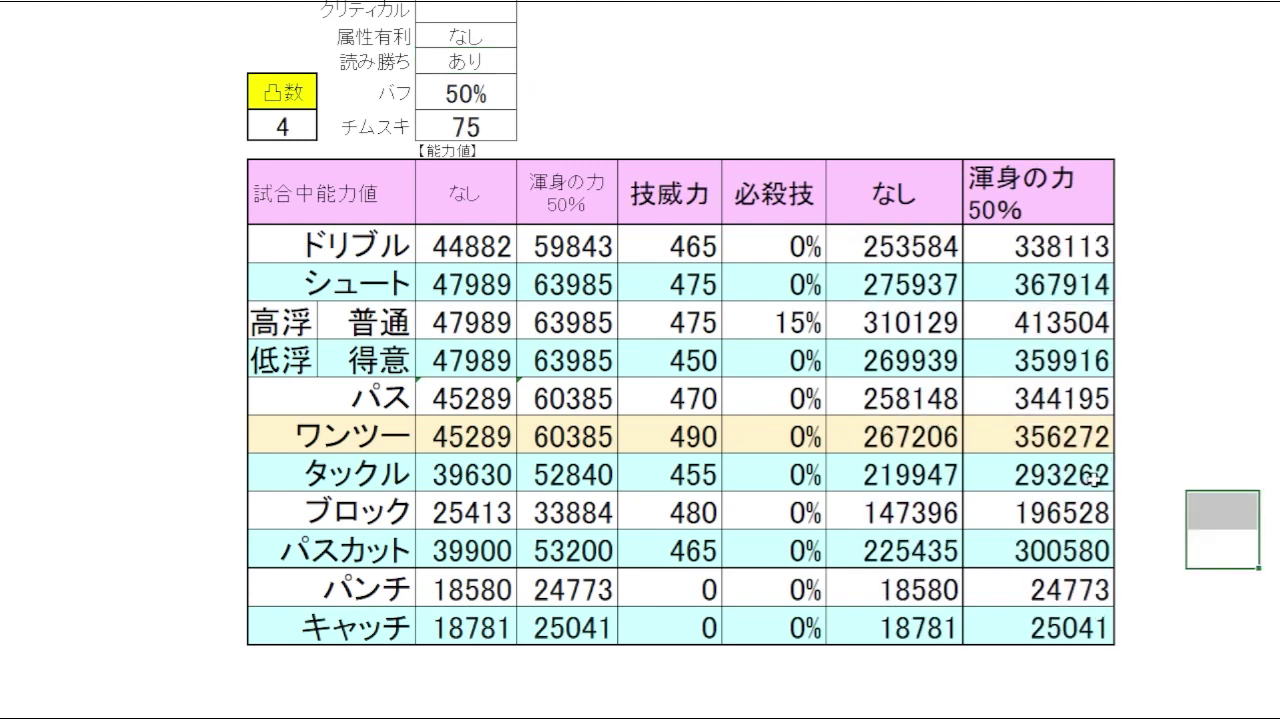
Examine the recalculated タックル and パスカット totals under 渾身の力 50% with 読み勝ち applied.
{"action": "left_click", "coordinate": [1092, 478]}
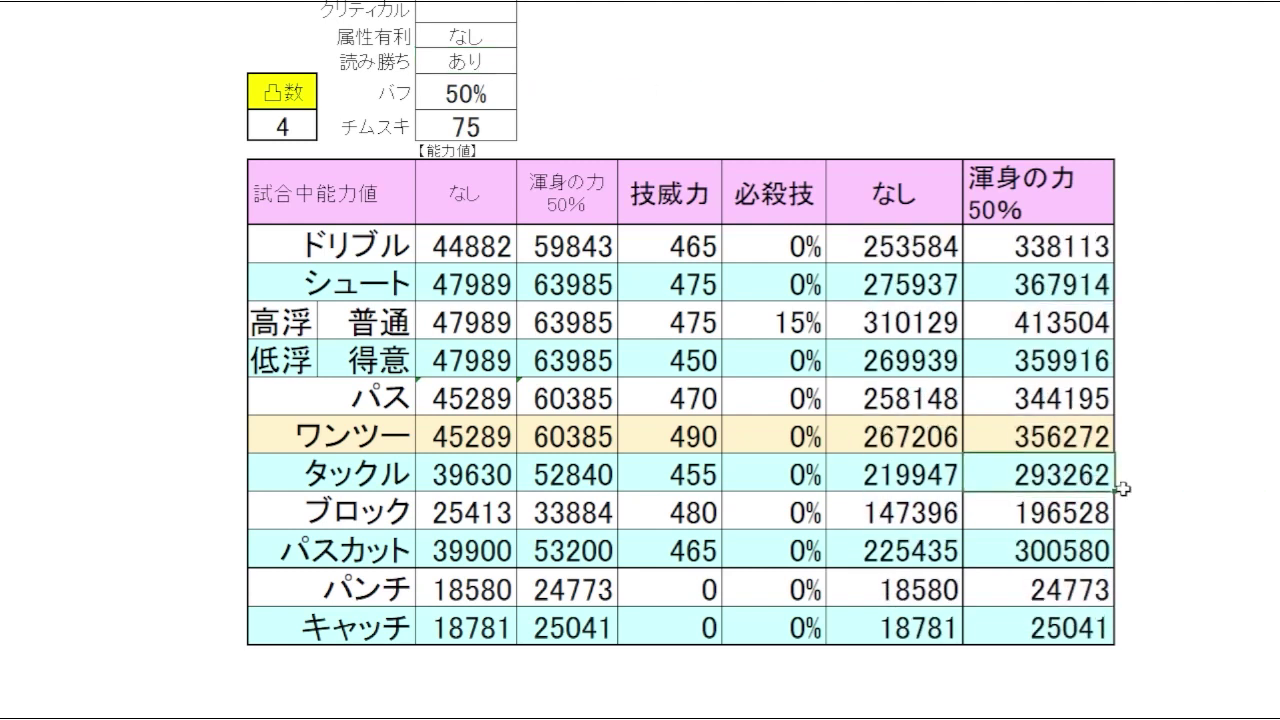
{"action": "left_click", "coordinate": [1087, 557]}
{"action": "left_click", "coordinate": [1220, 549]}
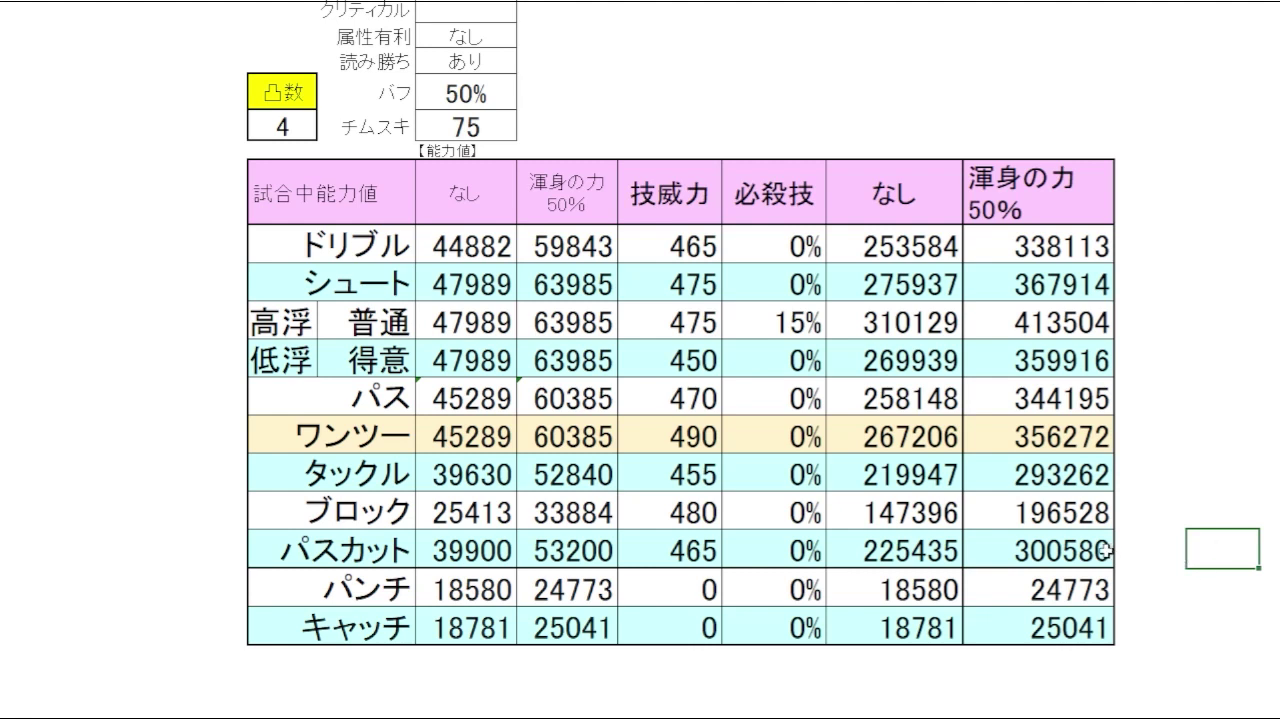
{"action": "left_click", "coordinate": [1097, 549]}
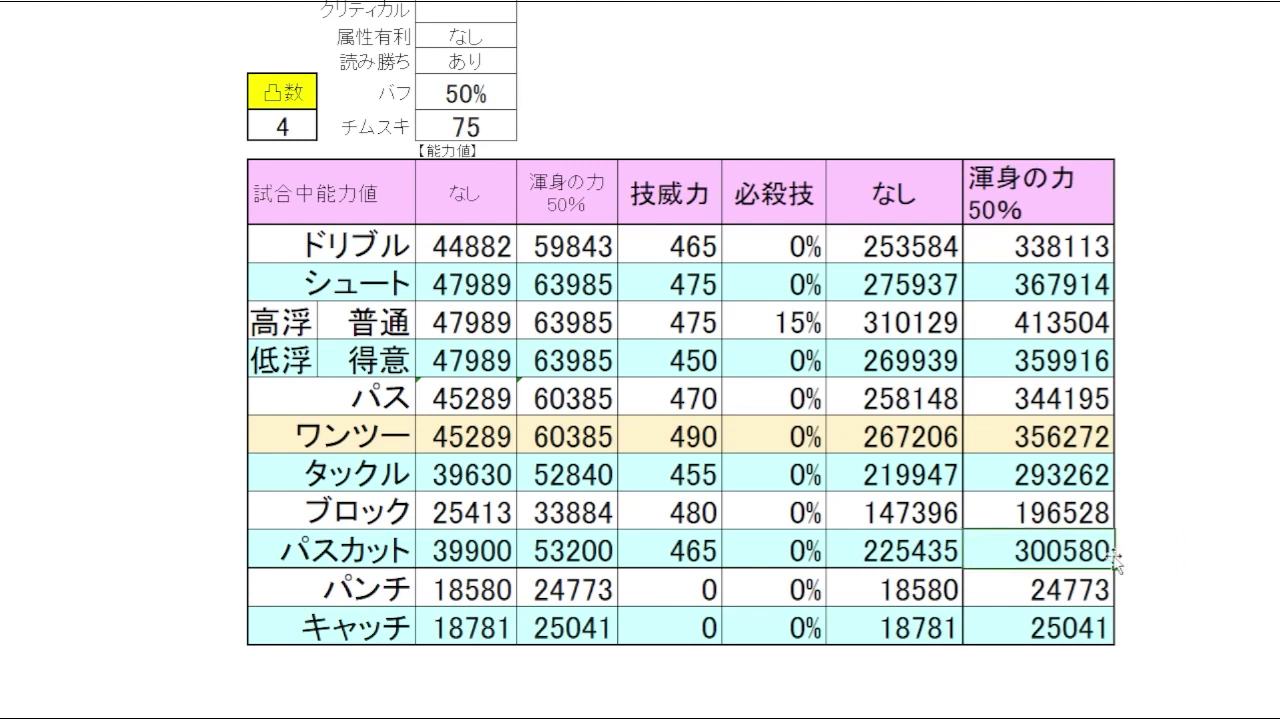
{"action": "left_click", "coordinate": [1200, 549]}
{"action": "left_click", "coordinate": [1174, 481]}
{"action": "left_click", "coordinate": [1100, 488]}
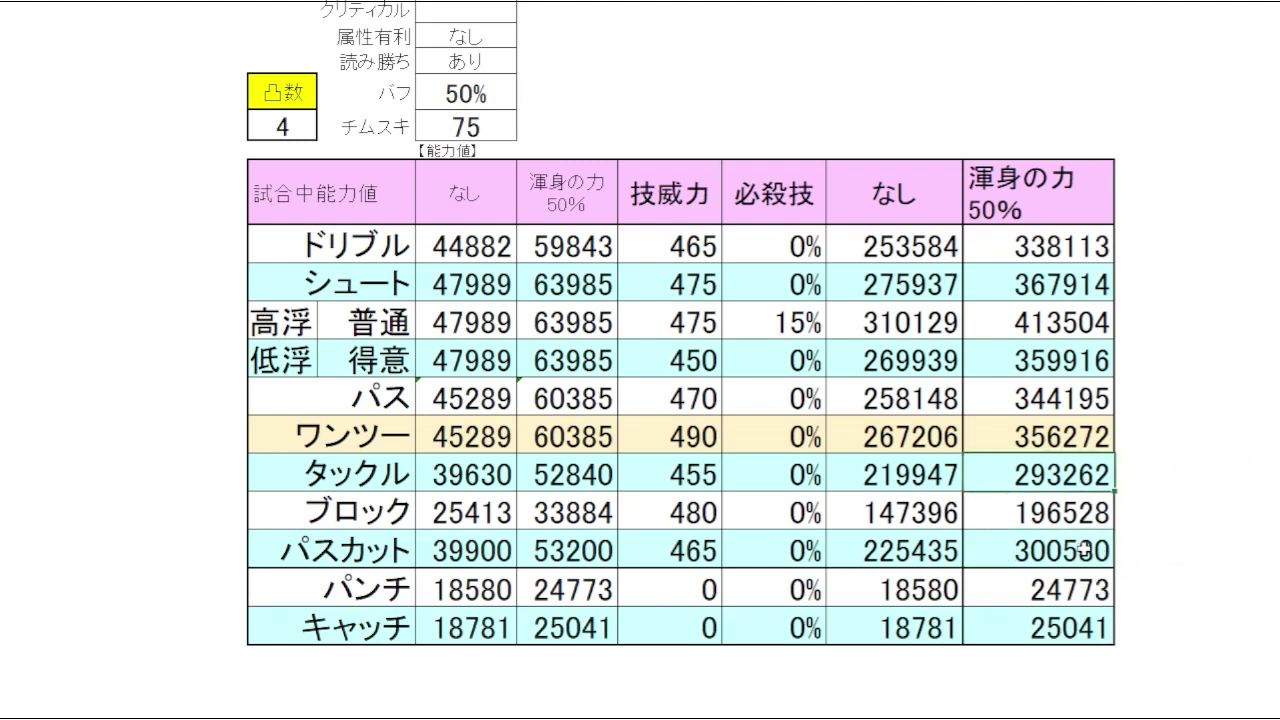
{"action": "left_click", "coordinate": [1089, 551]}
{"action": "left_click", "coordinate": [1090, 474]}
{"action": "left_click", "coordinate": [1180, 472]}
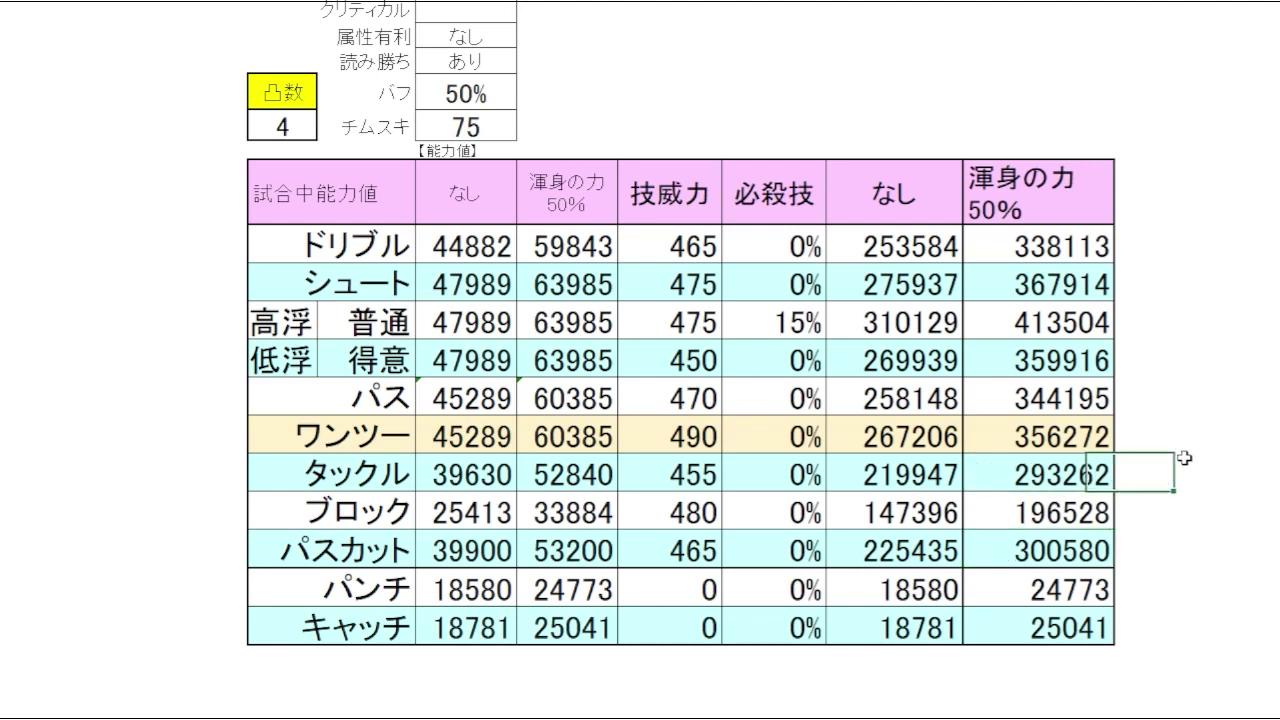
{"action": "left_click", "coordinate": [1215, 320]}
Review the 美しきゴールゲッター card's skills again and return to its in-match power table.
{"action": "scroll", "coordinate": [840, 583], "scroll_direction": "left", "scroll_amount": 3}
{"action": "scroll", "coordinate": [840, 583], "scroll_direction": "down", "scroll_amount": 4}
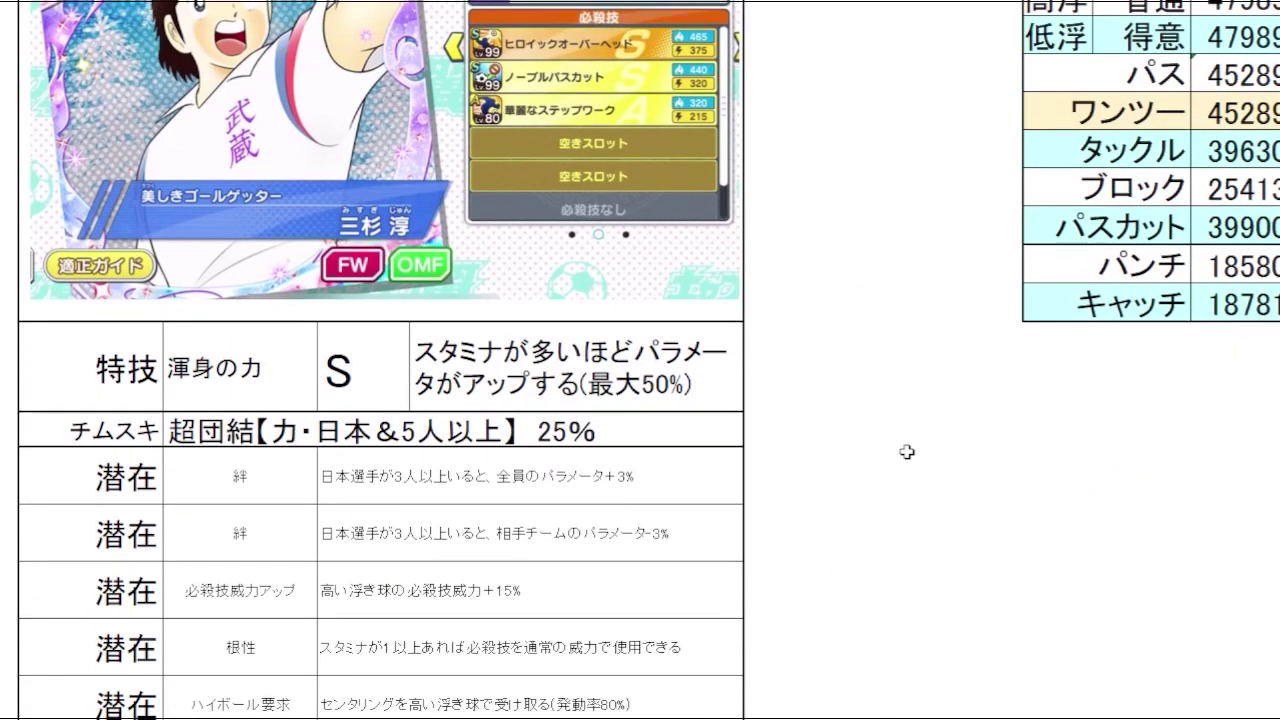
{"action": "scroll", "coordinate": [978, 451], "scroll_direction": "up", "scroll_amount": 4}
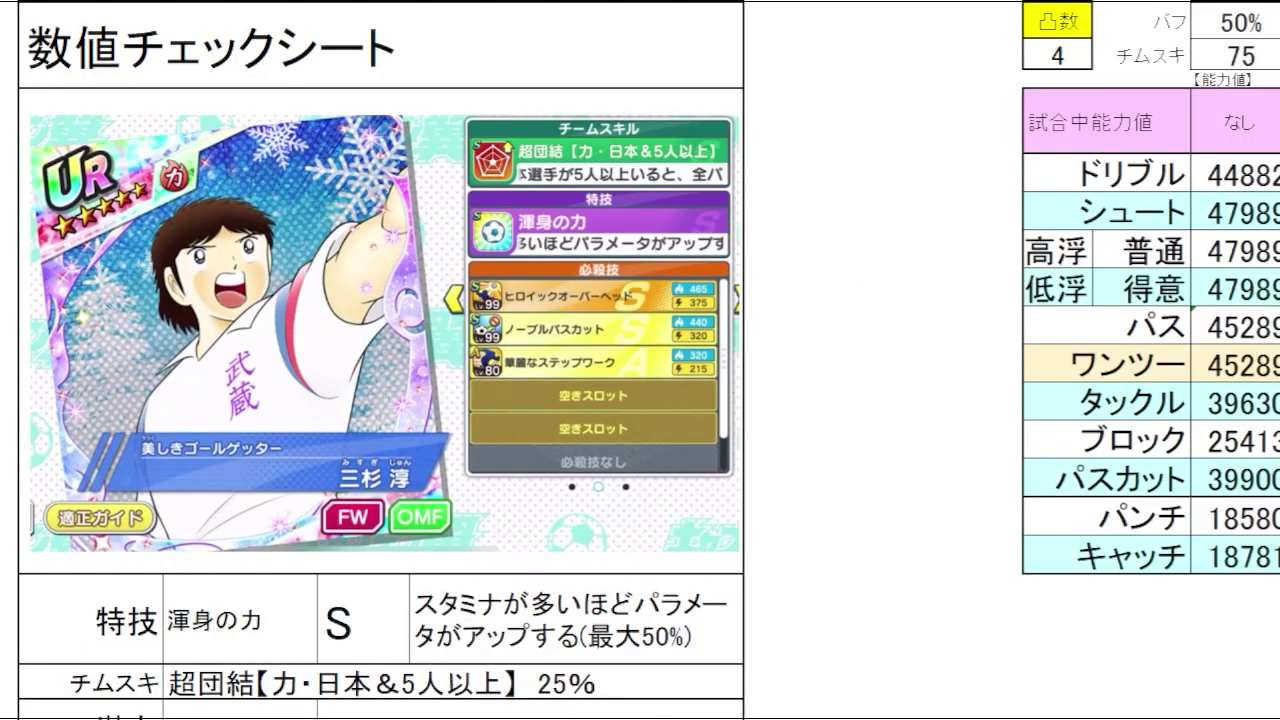
{"action": "scroll", "coordinate": [640, 360], "scroll_direction": "right", "scroll_amount": 4}
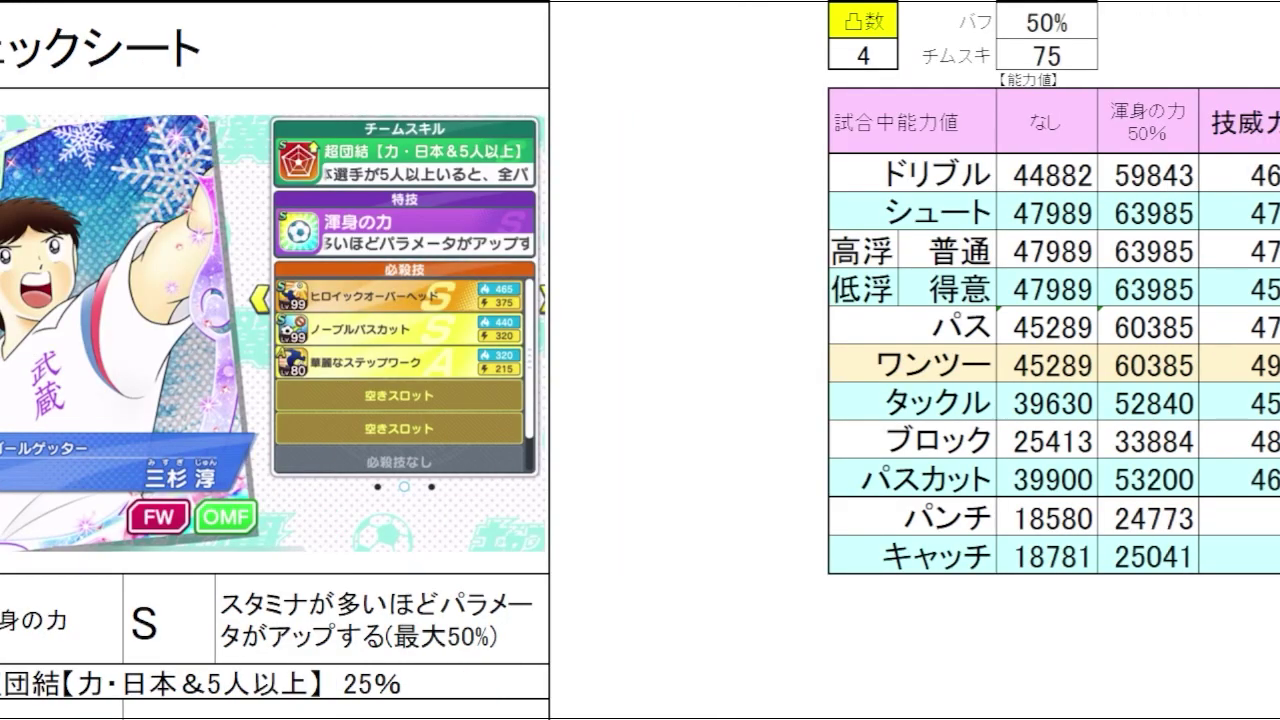
{"action": "scroll", "coordinate": [640, 360], "scroll_direction": "right", "scroll_amount": 12}
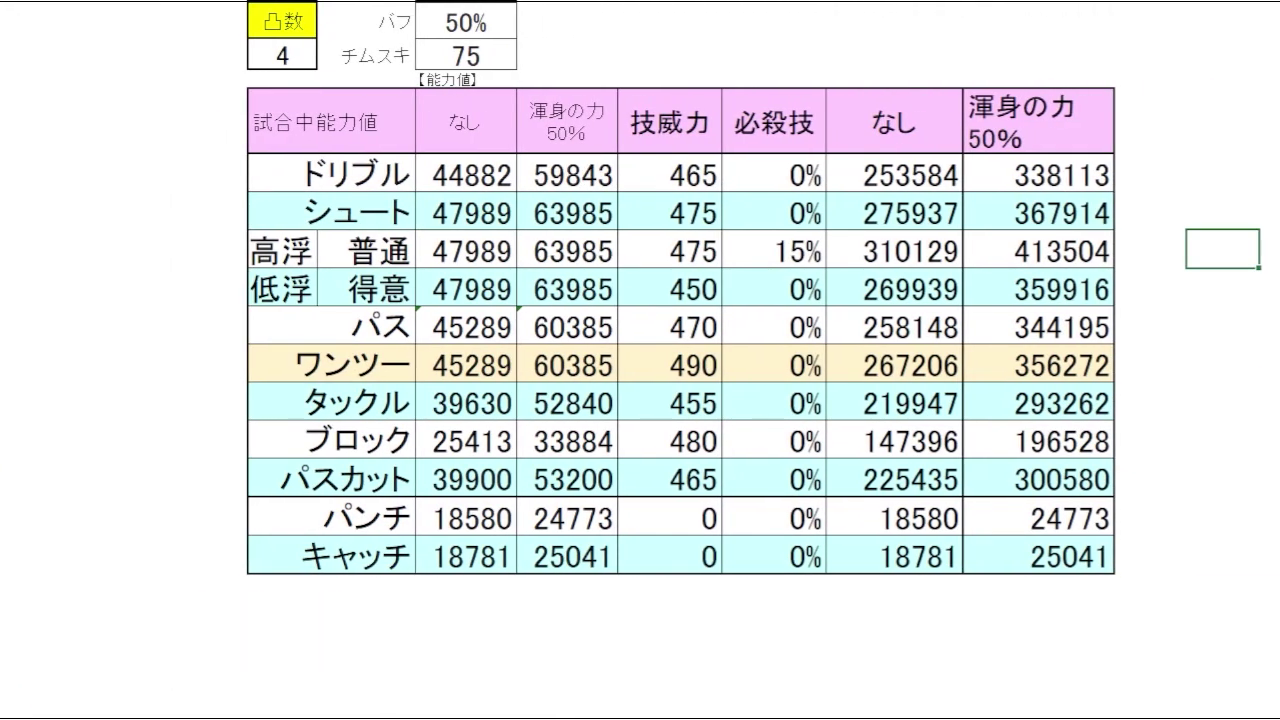
{"action": "scroll", "coordinate": [1205, 410], "scroll_direction": "up", "scroll_amount": 1}
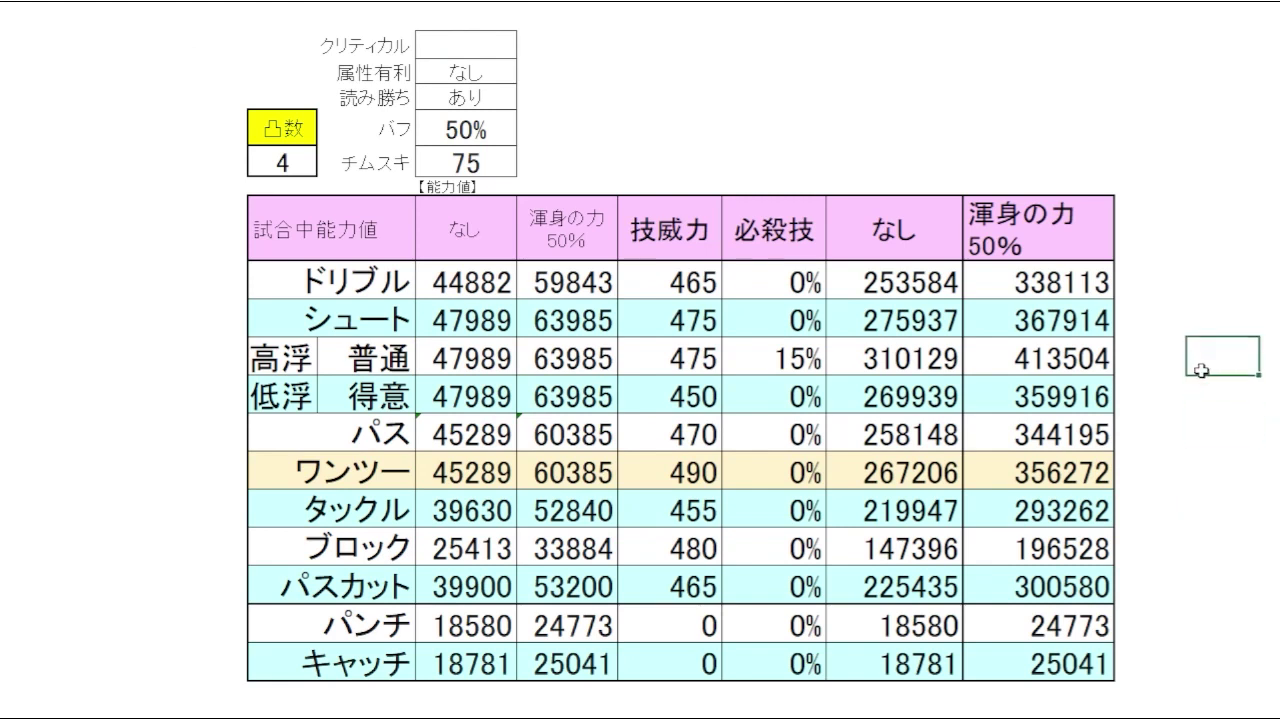
Set 読み勝ち back to なし.
{"action": "left_click", "coordinate": [1200, 517]}
{"action": "left_click", "coordinate": [1199, 445]}
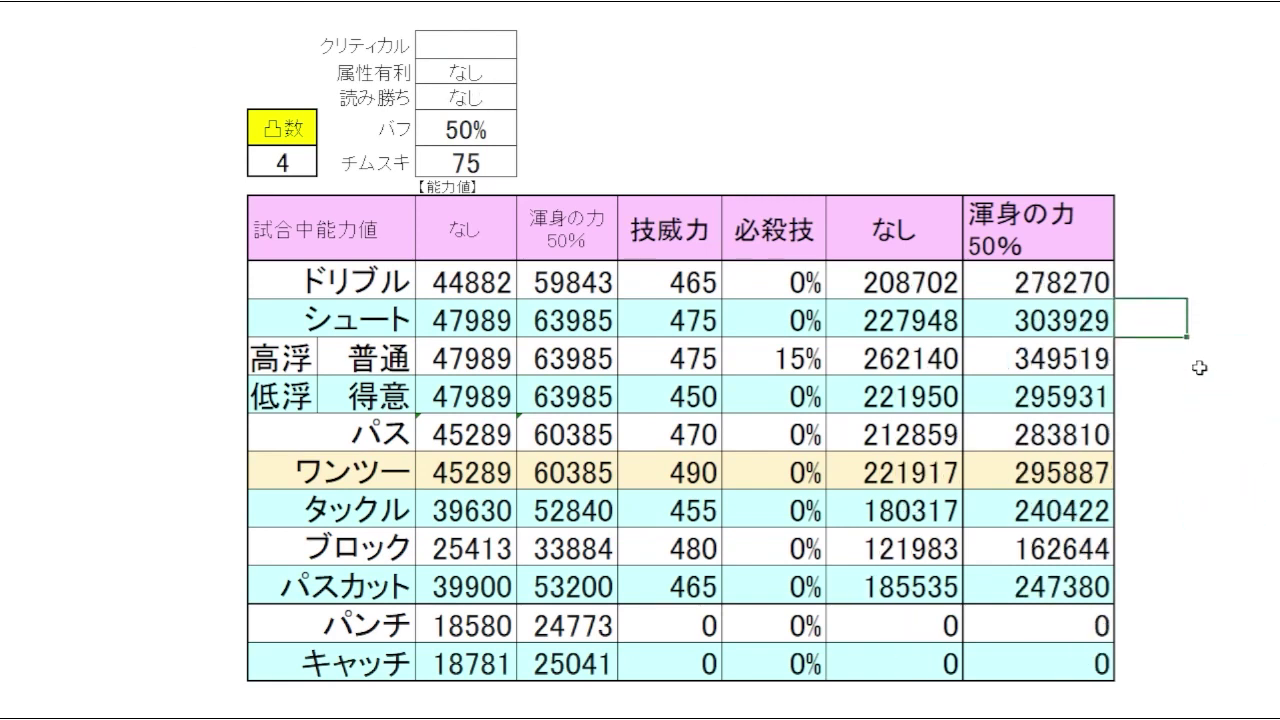
{"action": "left_click", "coordinate": [1202, 419]}
{"action": "left_click", "coordinate": [1190, 328]}
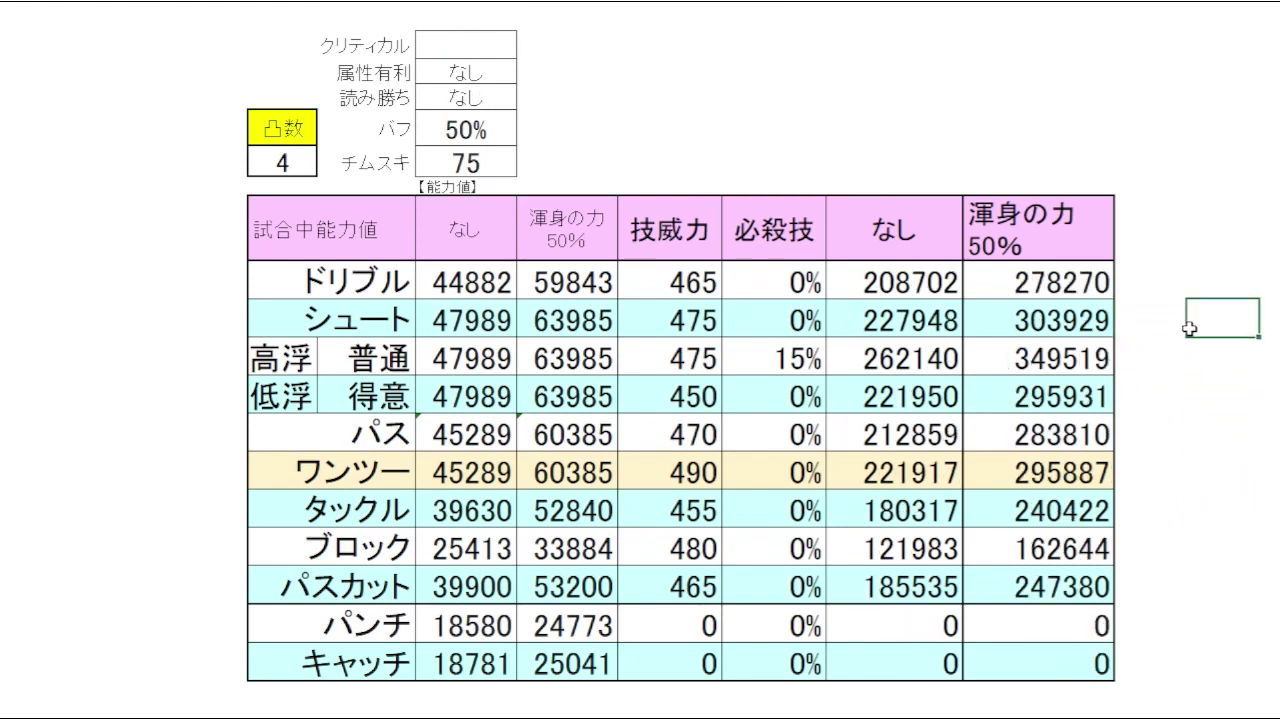
Check the high-ball (高浮) total under 渾身の力 50% and the 技威力 behind it.
{"action": "left_click", "coordinate": [1065, 362]}
{"action": "left_click", "coordinate": [702, 368]}
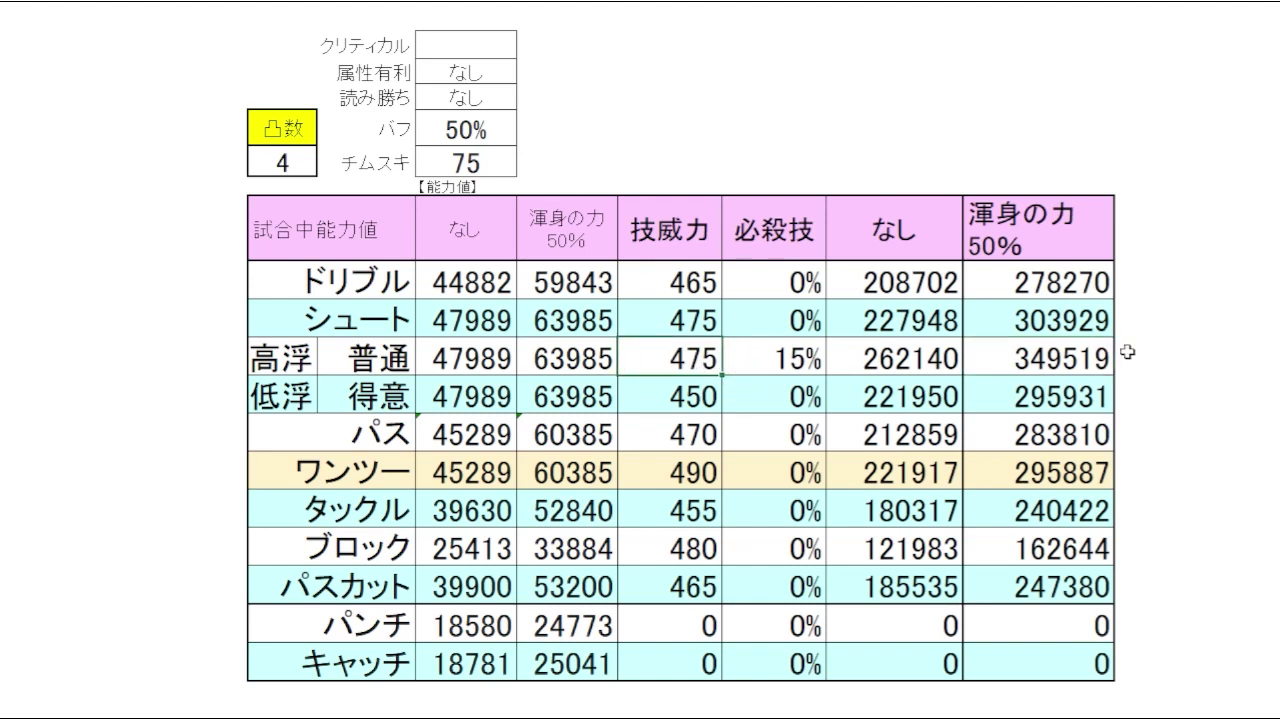
{"action": "left_click", "coordinate": [1198, 358]}
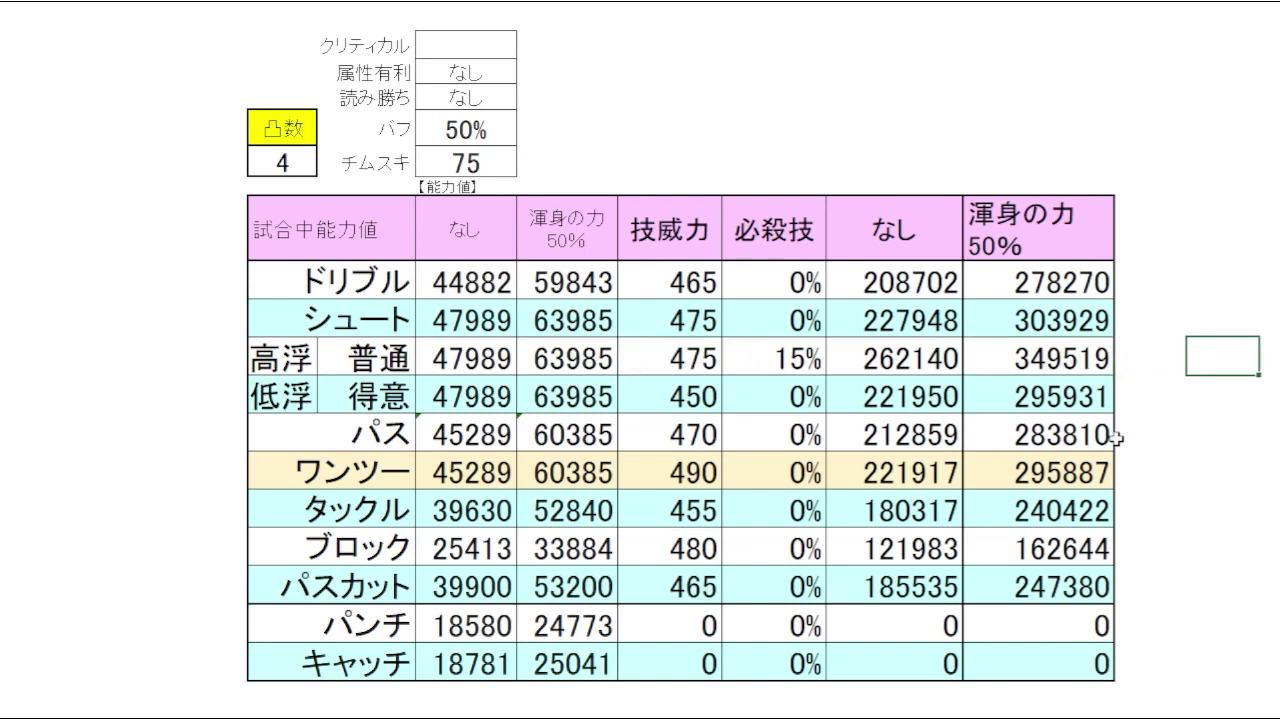
Try a 技威力 of 465 for the high-ball (高浮) row and restore it to 475.
{"action": "left_click", "coordinate": [697, 366]}
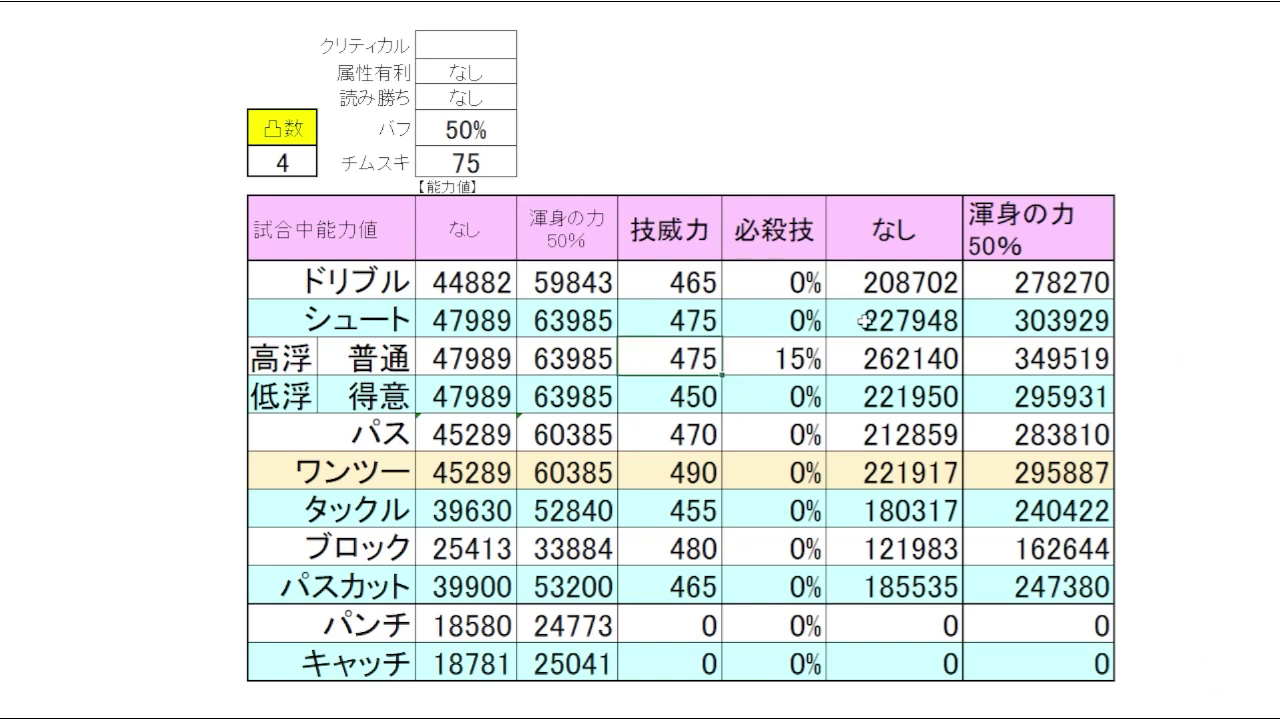
{"action": "type", "text": "465"}
{"action": "key", "text": "Return"}
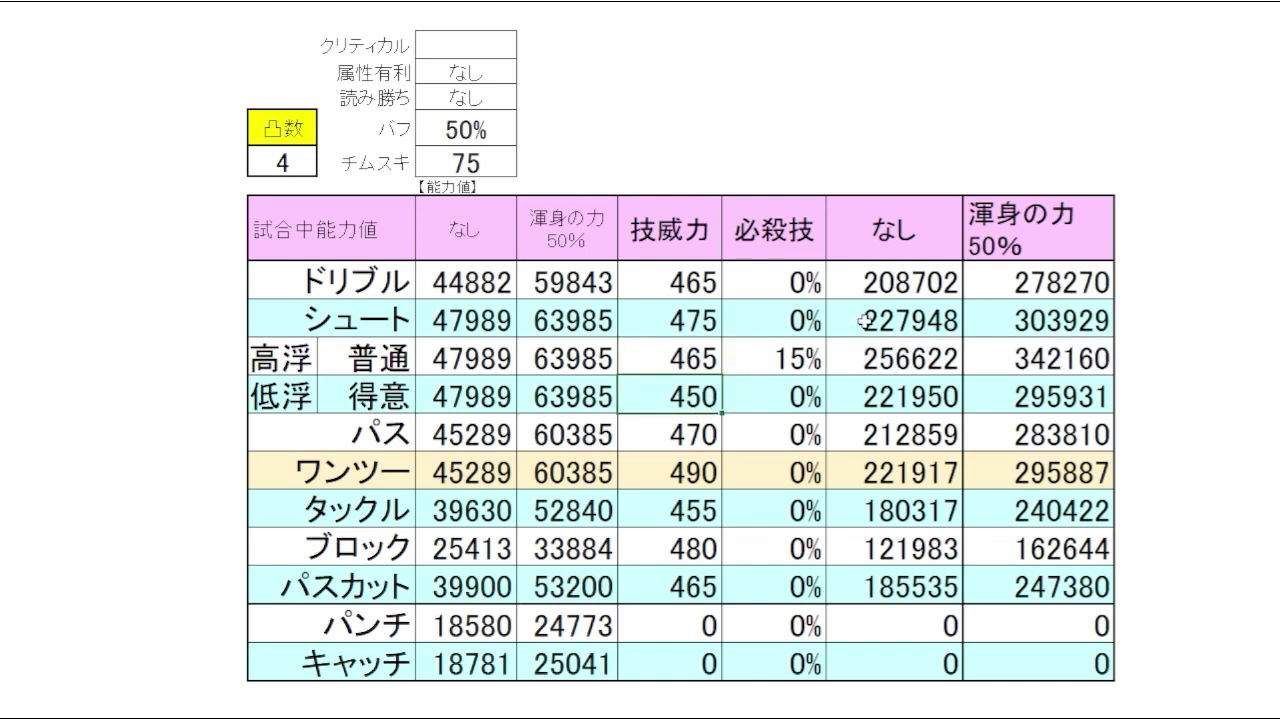
{"action": "key", "text": "Up"}
{"action": "type", "text": "475"}
{"action": "key", "text": "Return"}
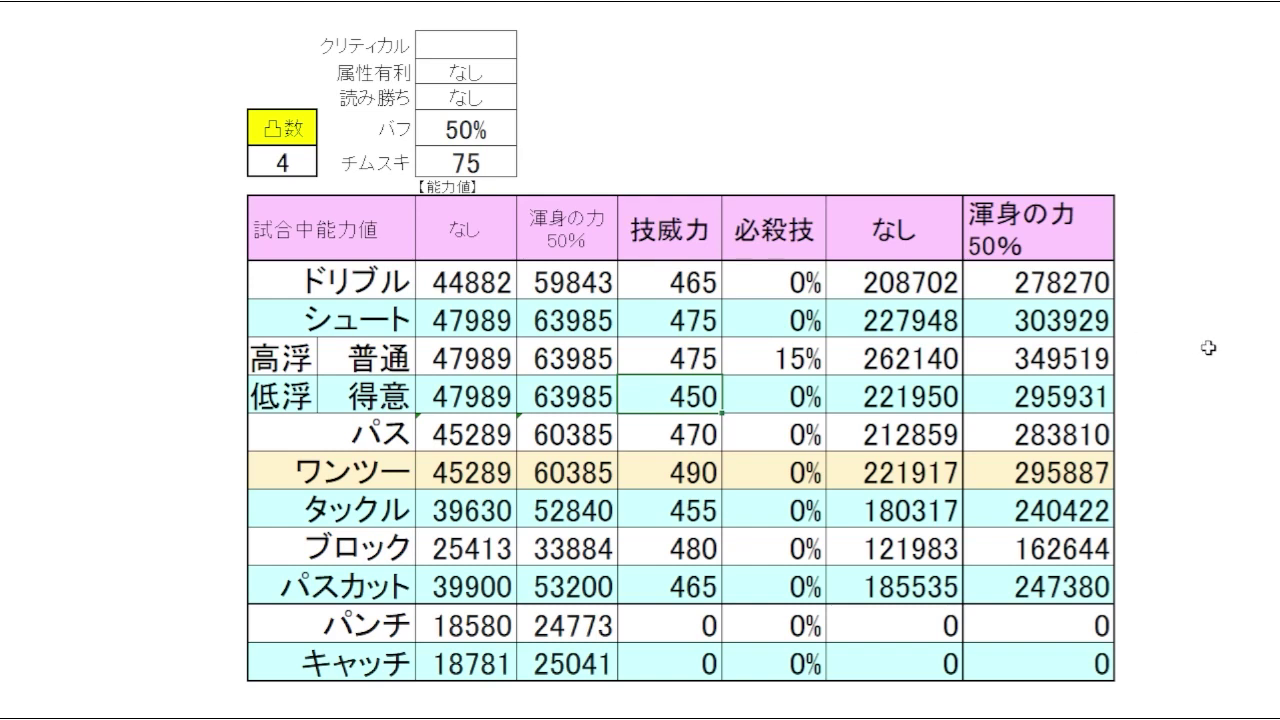
Examine the high-ball (高浮) total under 渾身の力 50% with a 技威力 of 475.
{"action": "left_click", "coordinate": [1208, 350]}
{"action": "left_click", "coordinate": [1097, 362]}
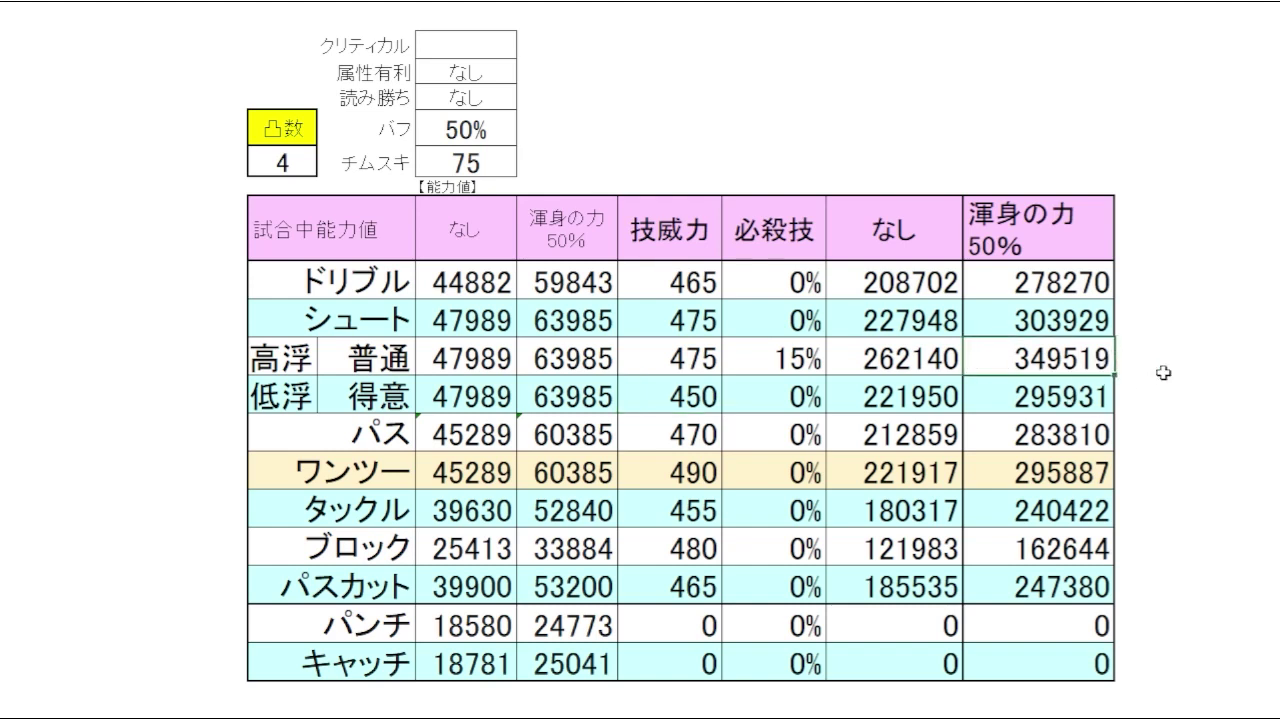
{"action": "left_click", "coordinate": [1202, 358]}
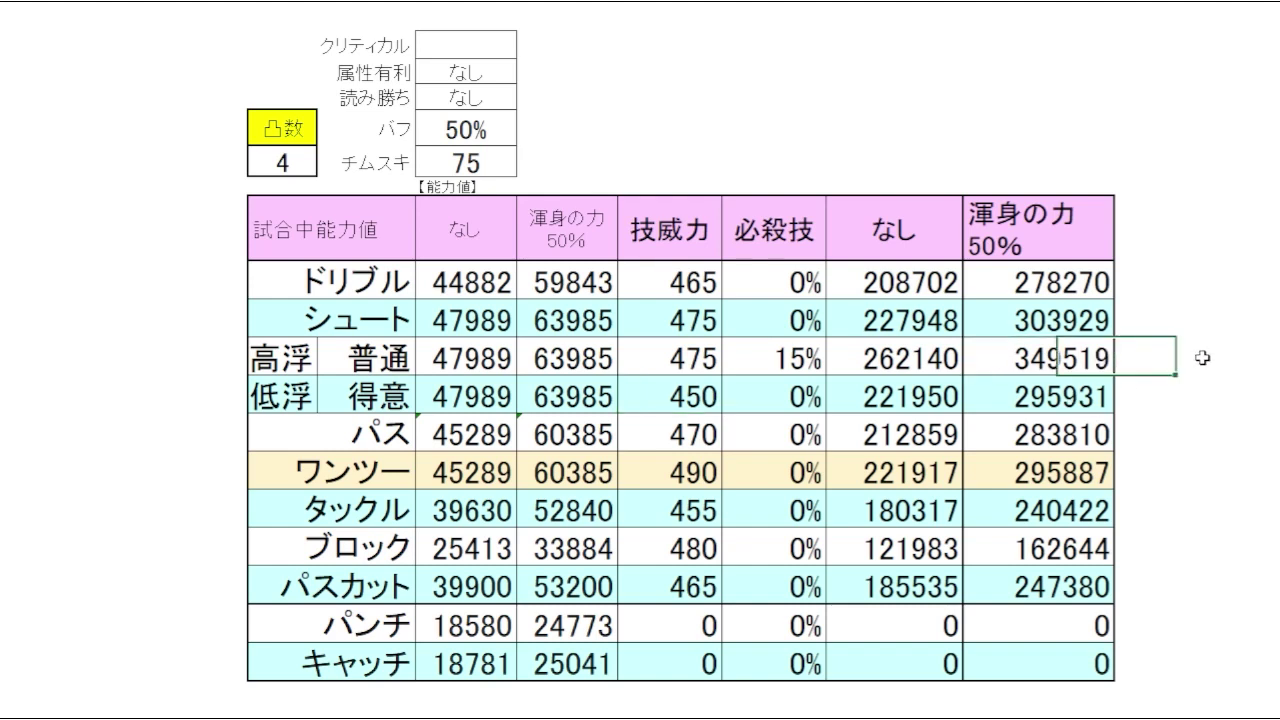
{"action": "left_click", "coordinate": [1102, 357]}
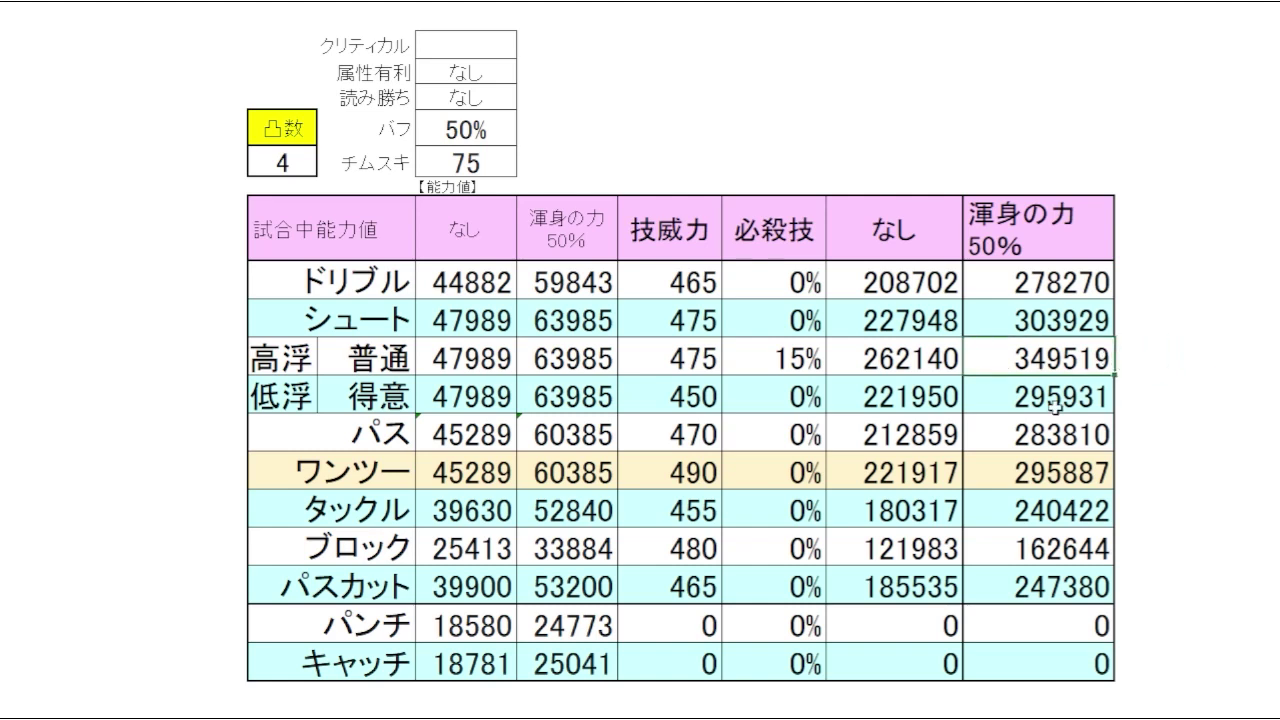
{"action": "left_click", "coordinate": [1208, 359]}
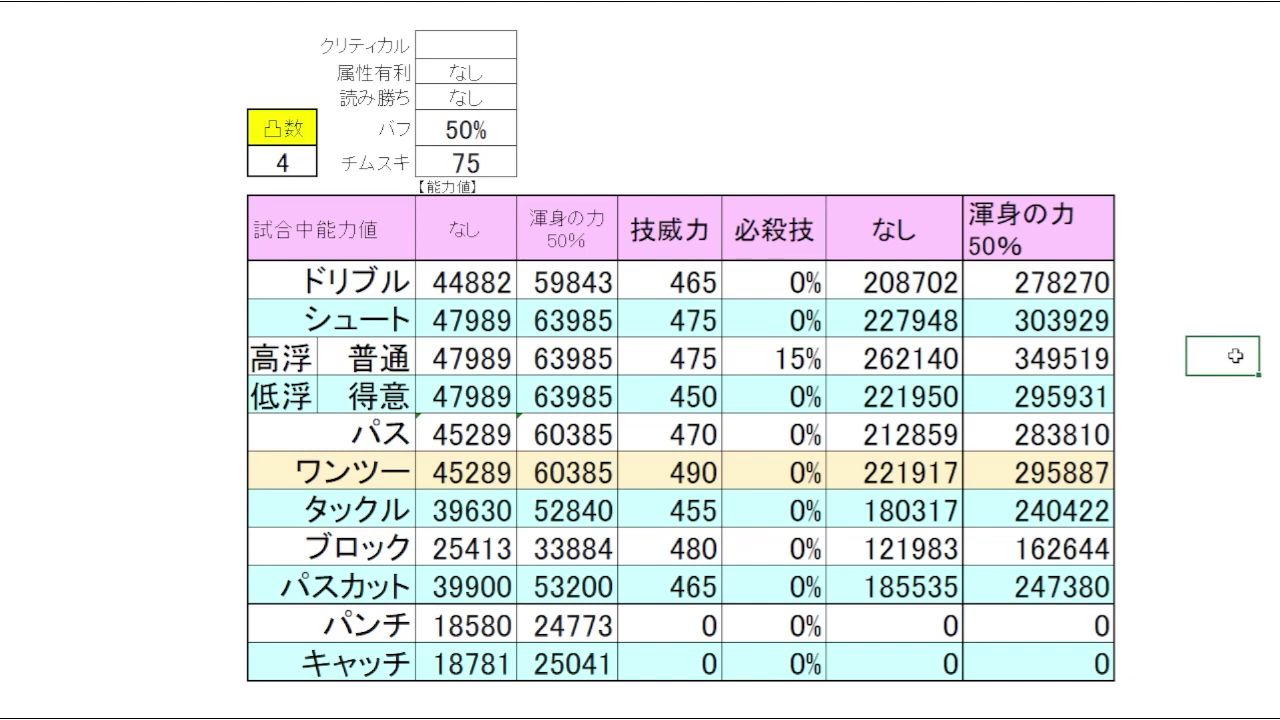
{"action": "left_click", "coordinate": [1051, 362]}
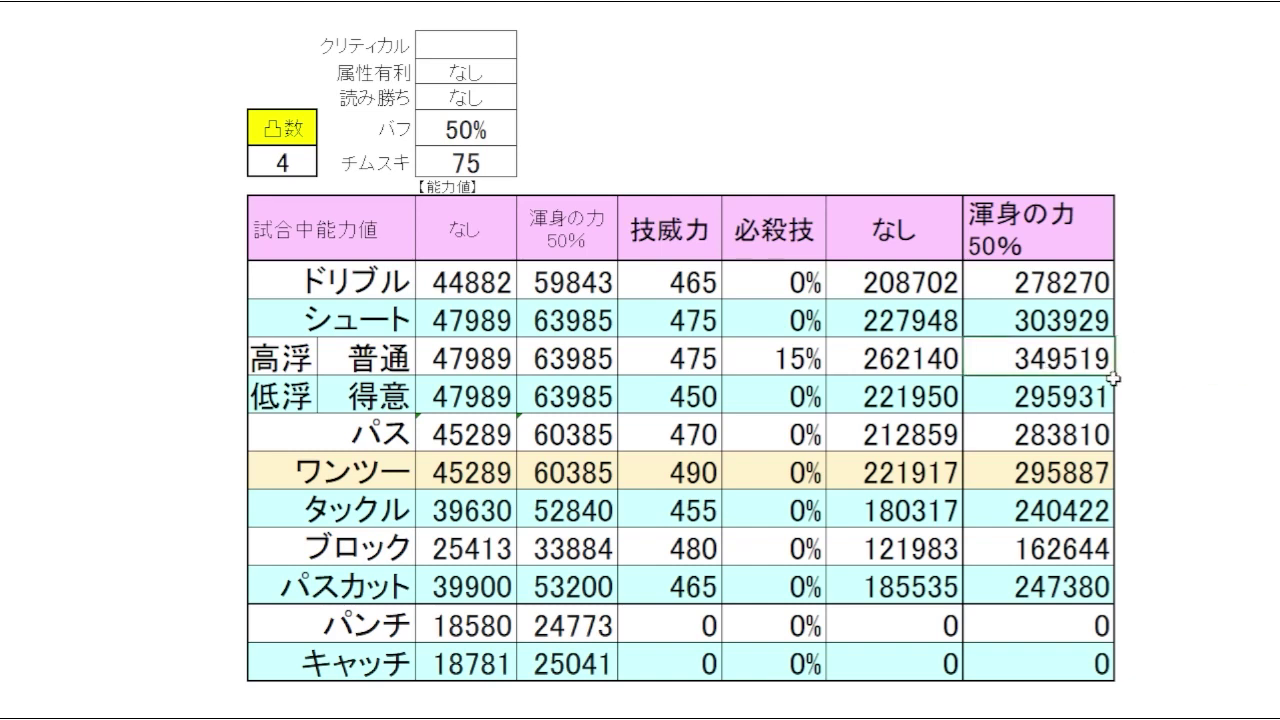
{"action": "left_click", "coordinate": [1213, 358]}
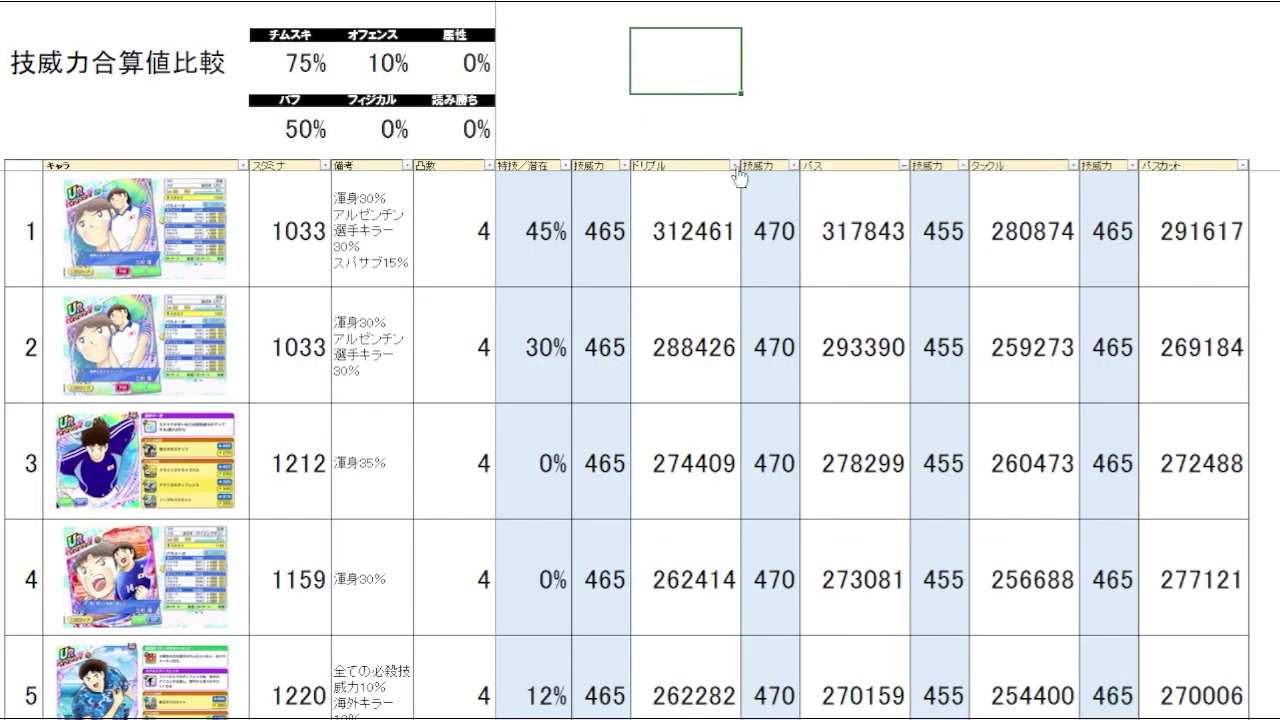
Sort the 技威力合算値比較 card list by ドリブル in descending order and find the 渾身の力 50% card.
{"action": "left_click", "coordinate": [812, 128]}
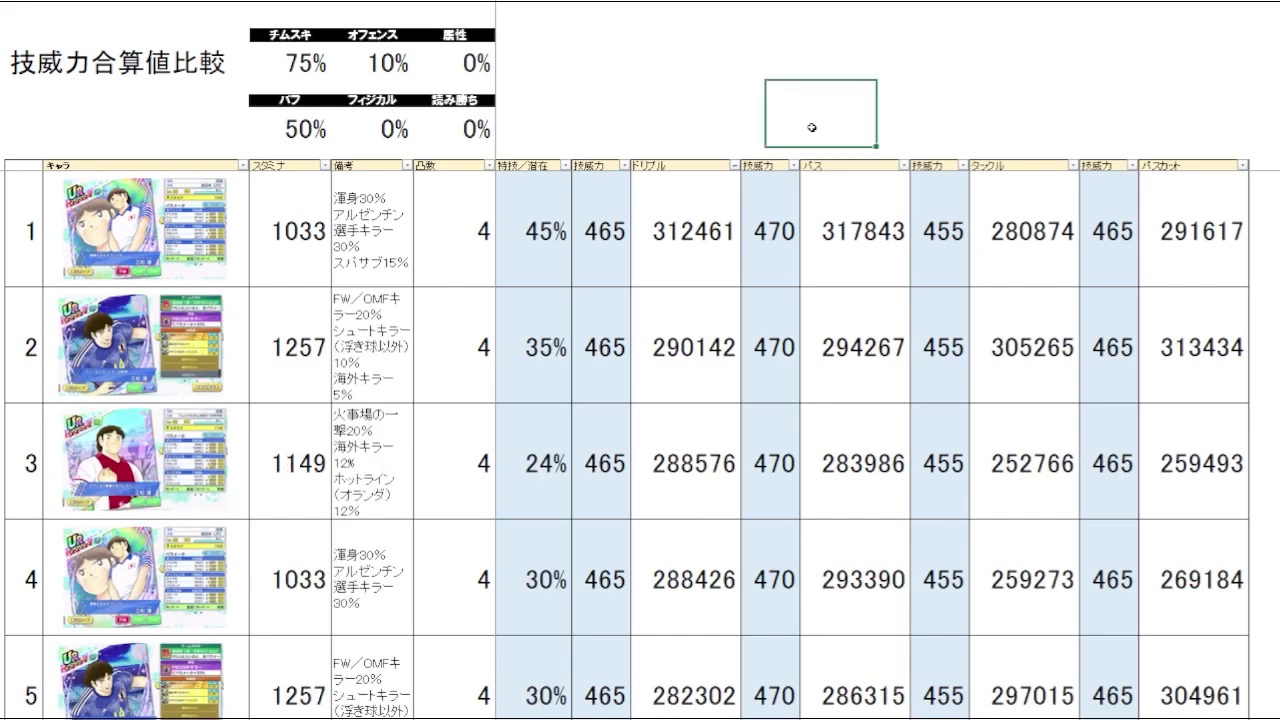
{"action": "left_click", "coordinate": [678, 117]}
{"action": "scroll", "coordinate": [711, 400], "scroll_direction": "down", "scroll_amount": 1}
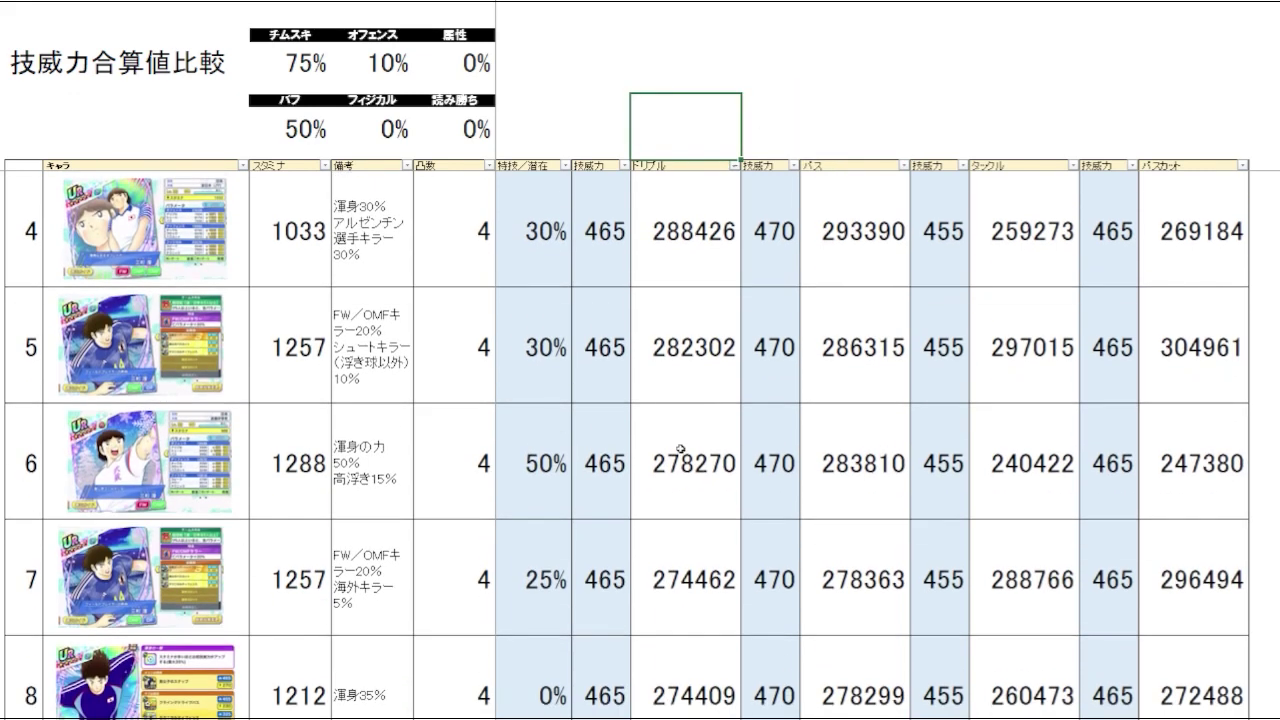
Compare the ドリブル total of the 渾身の力 50% card with that of the card ranked just below it.
{"action": "left_click", "coordinate": [678, 492]}
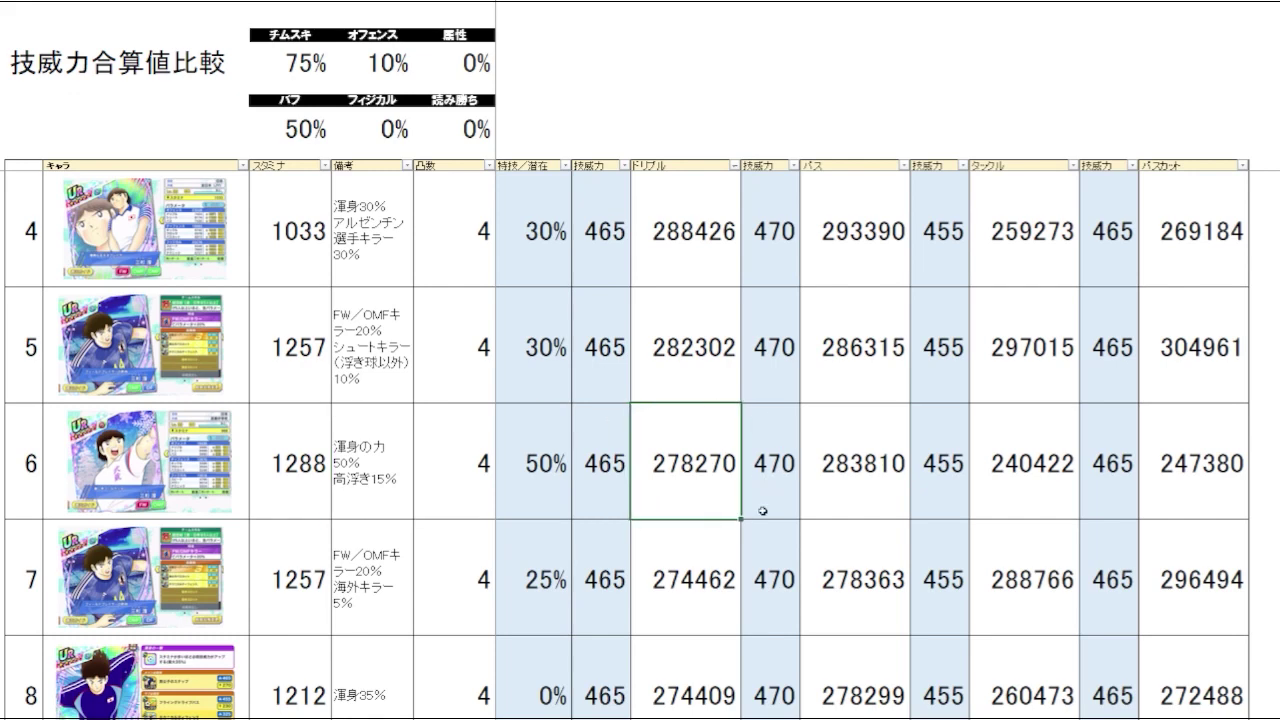
{"action": "left_click", "coordinate": [672, 594]}
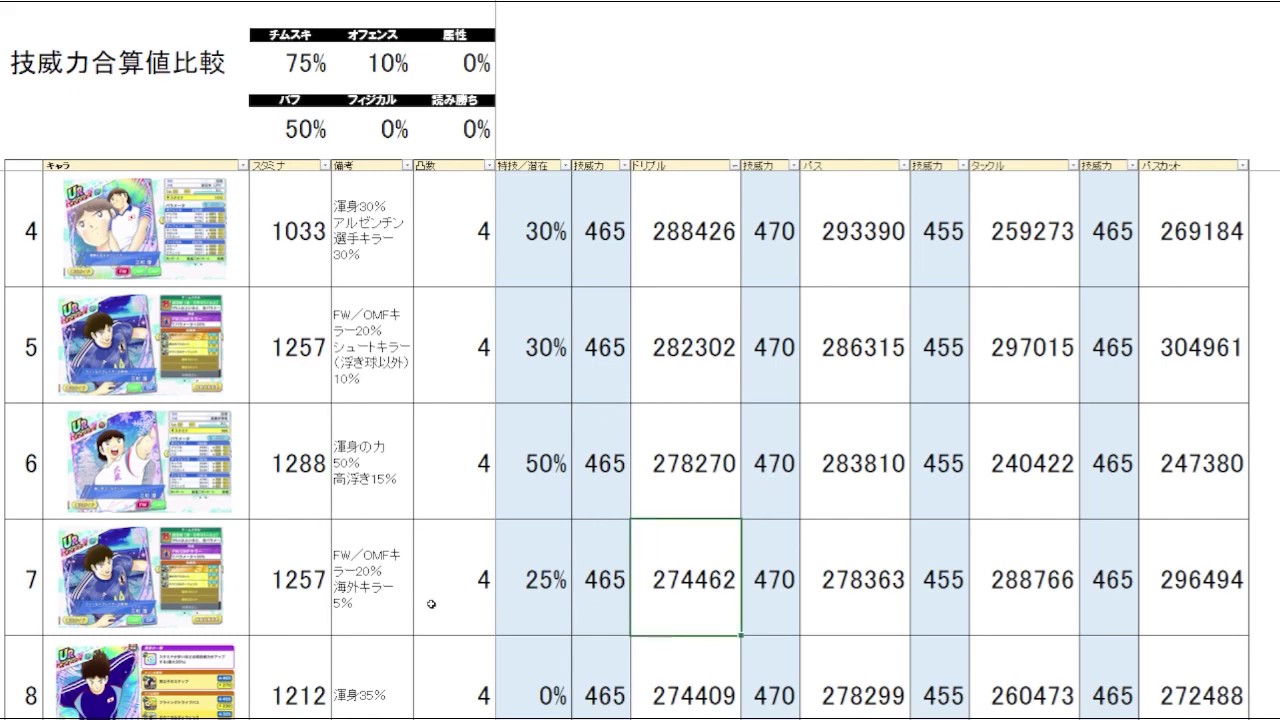
{"action": "left_click_drag", "start_coordinate": [380, 629], "coordinate": [466, 620]}
{"action": "left_click", "coordinate": [675, 599]}
{"action": "mouse_move", "coordinate": [692, 497]}
{"action": "left_mouse_down"}
{"action": "mouse_move", "coordinate": [686, 610]}
{"action": "mouse_move", "coordinate": [706, 515]}
{"action": "left_mouse_up"}
{"action": "left_click", "coordinate": [709, 575]}
{"action": "left_click", "coordinate": [708, 491]}
{"action": "left_click", "coordinate": [717, 554]}
Look through the ドリブル totals of the lower-ranked cards and return to the rows around the 渾身の力 50% card.
{"action": "key", "text": "Down"}
{"action": "key", "text": "Down"}
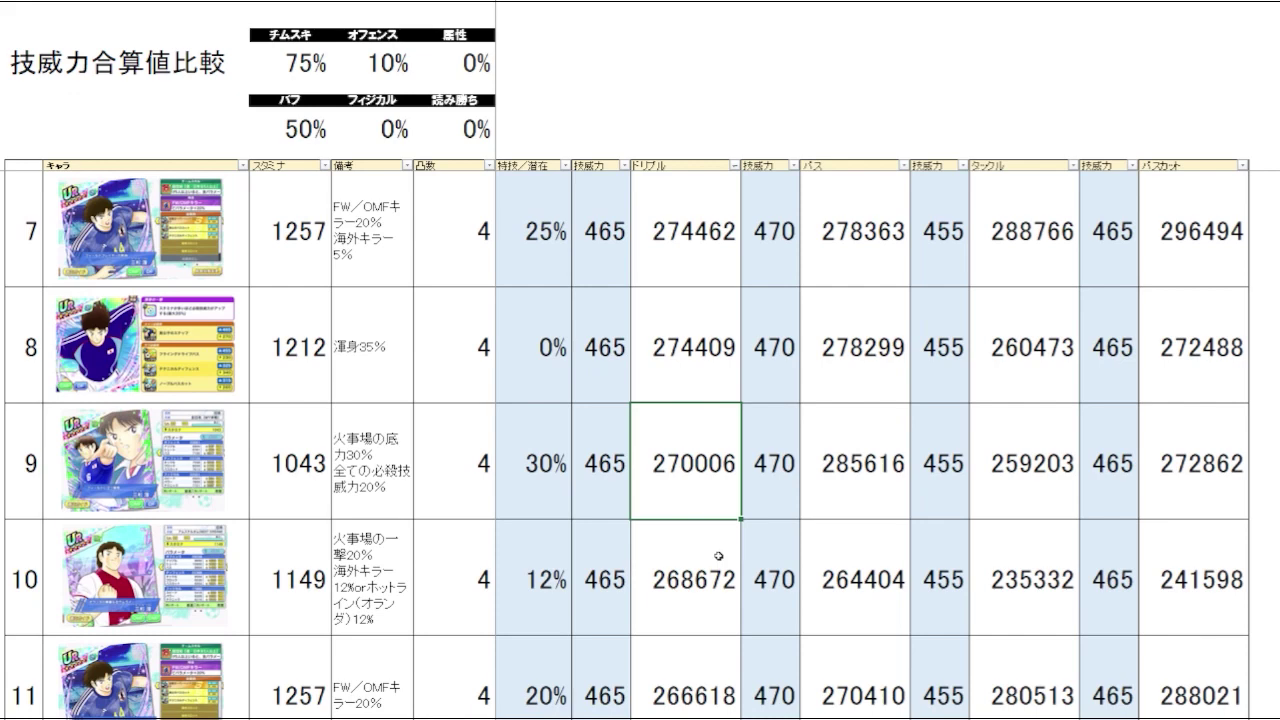
{"action": "key", "text": "Down"}
{"action": "key", "text": "Down"}
{"action": "key", "text": "Down"}
{"action": "key", "text": "Up"}
{"action": "key", "text": "Up"}
{"action": "key", "text": "Up"}
{"action": "key", "text": "Up"}
{"action": "key", "text": "Up"}
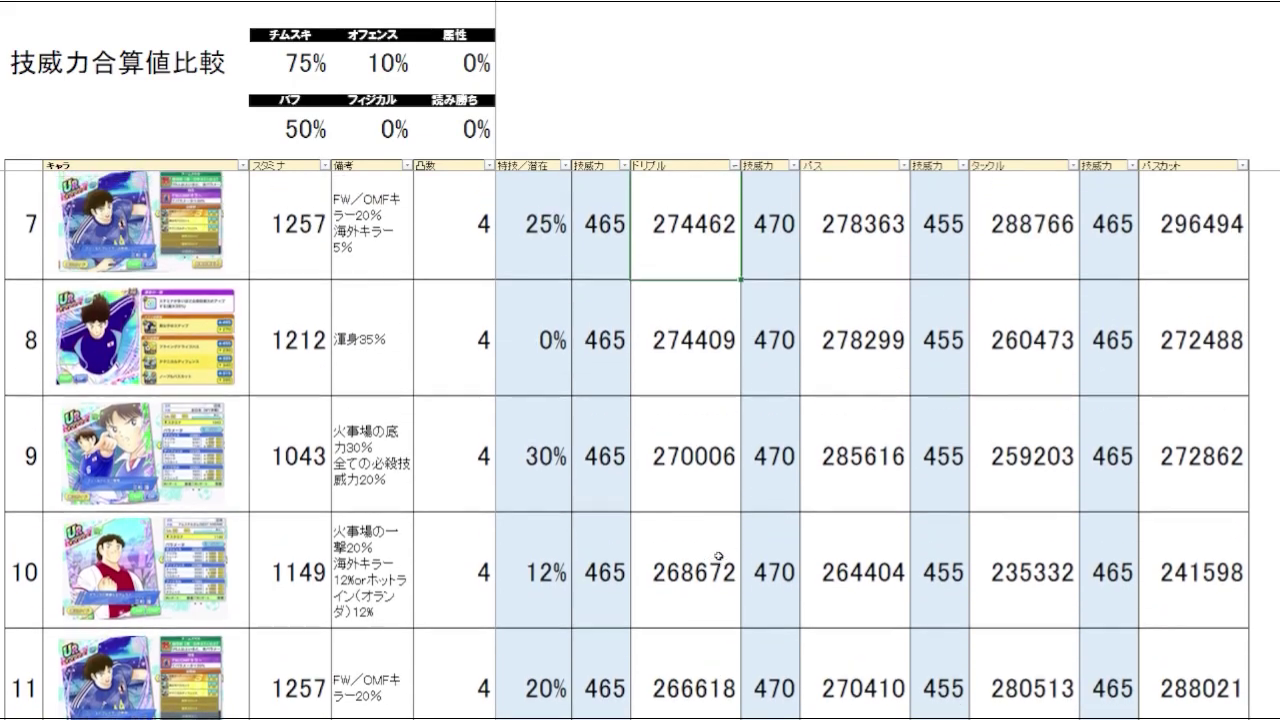
{"action": "key", "text": "Up"}
{"action": "key", "text": "Up"}
{"action": "key", "text": "Up"}
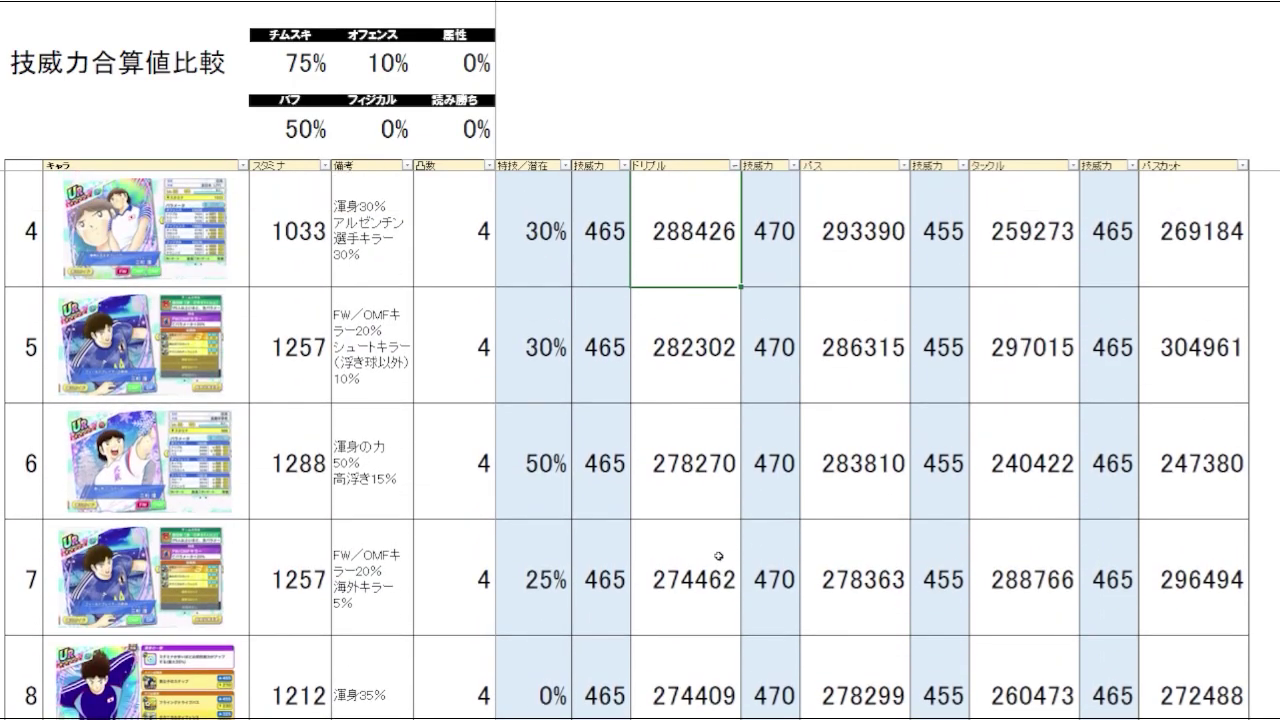
Sort the comparison list by パス in descending order.
{"action": "left_click", "coordinate": [815, 462]}
{"action": "left_click", "coordinate": [855, 325]}
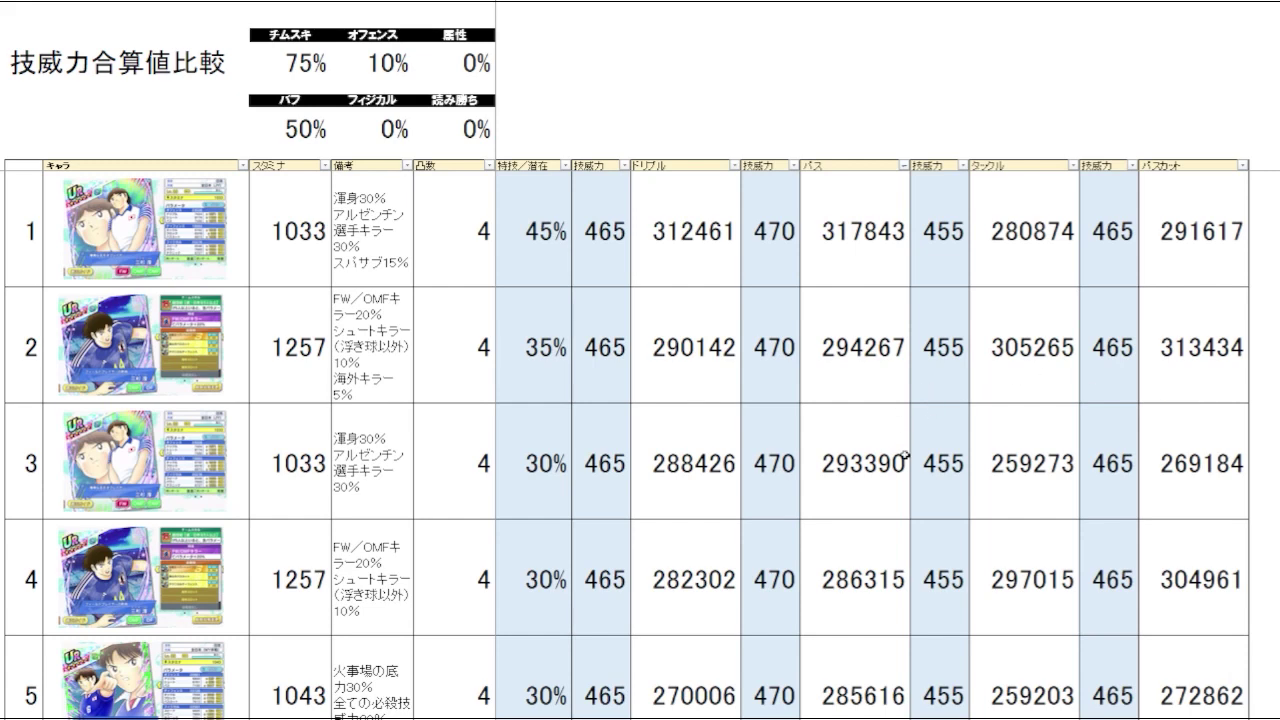
Find the 渾身の力 50% card in the パス ranking and compare its パス total with that of the card just below.
{"action": "scroll", "coordinate": [920, 500], "scroll_direction": "down", "scroll_amount": 2}
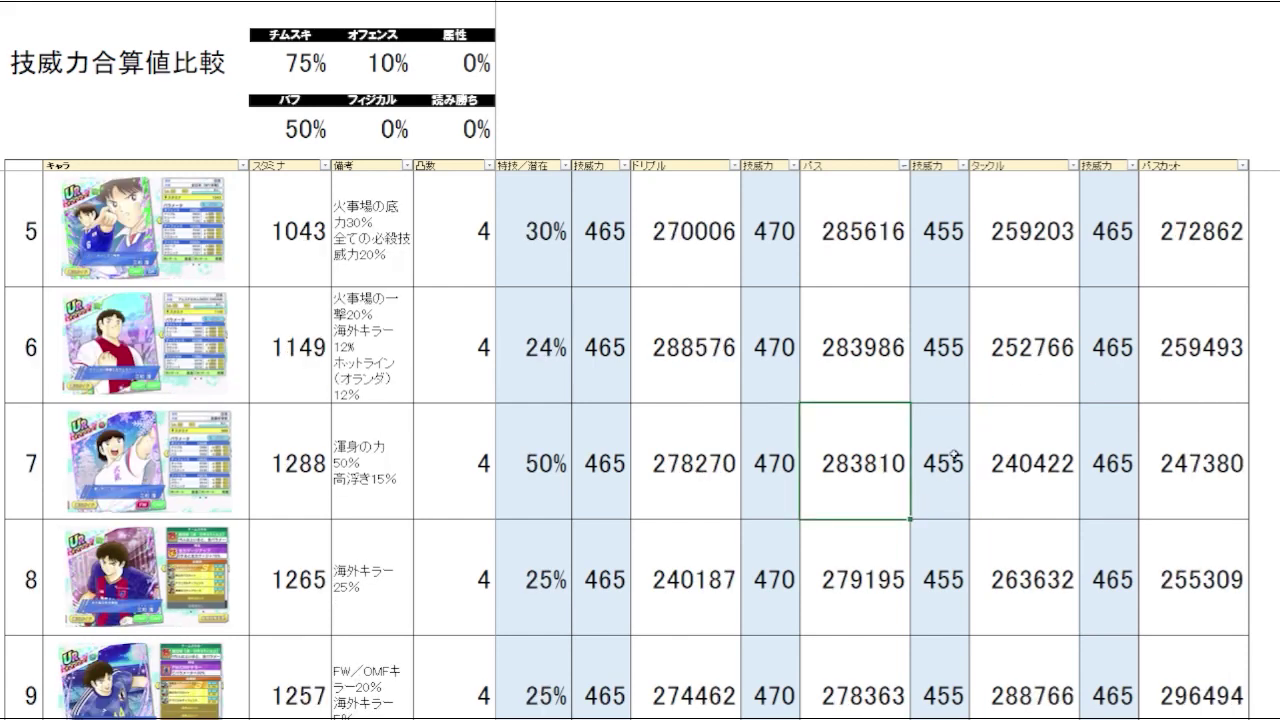
{"action": "left_click", "coordinate": [411, 510]}
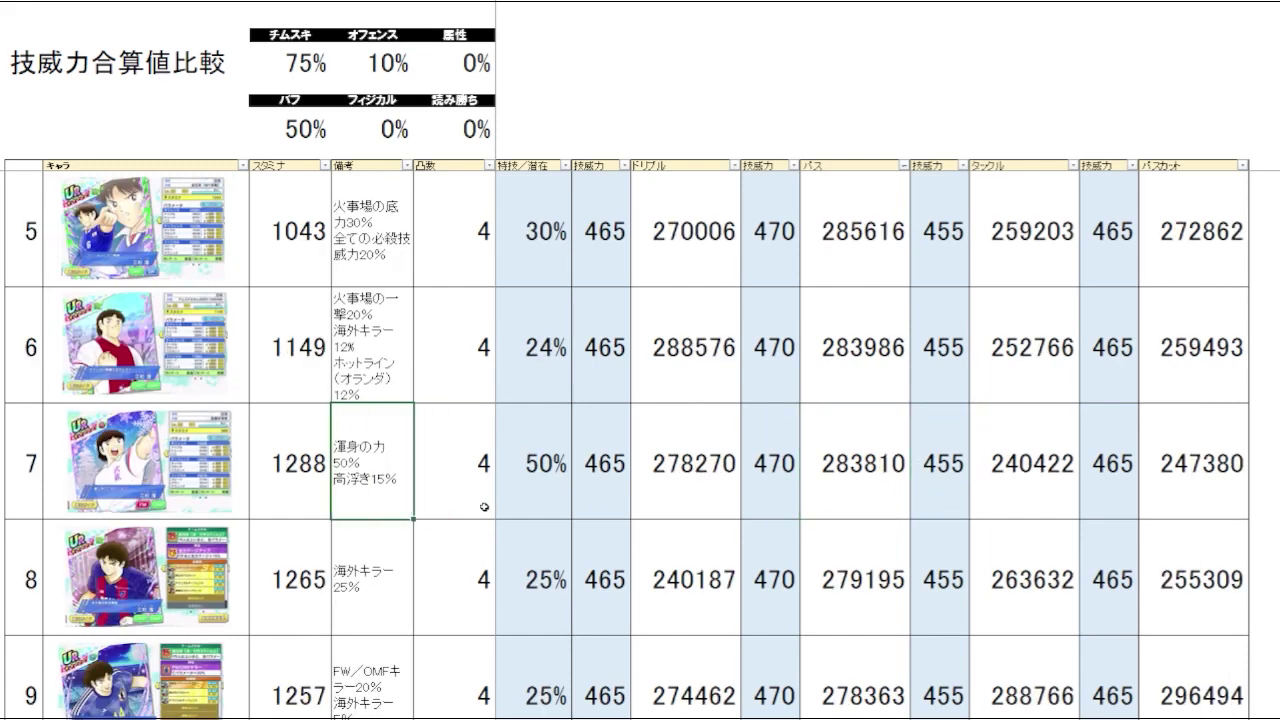
{"action": "left_click", "coordinate": [880, 475]}
{"action": "left_click", "coordinate": [871, 599]}
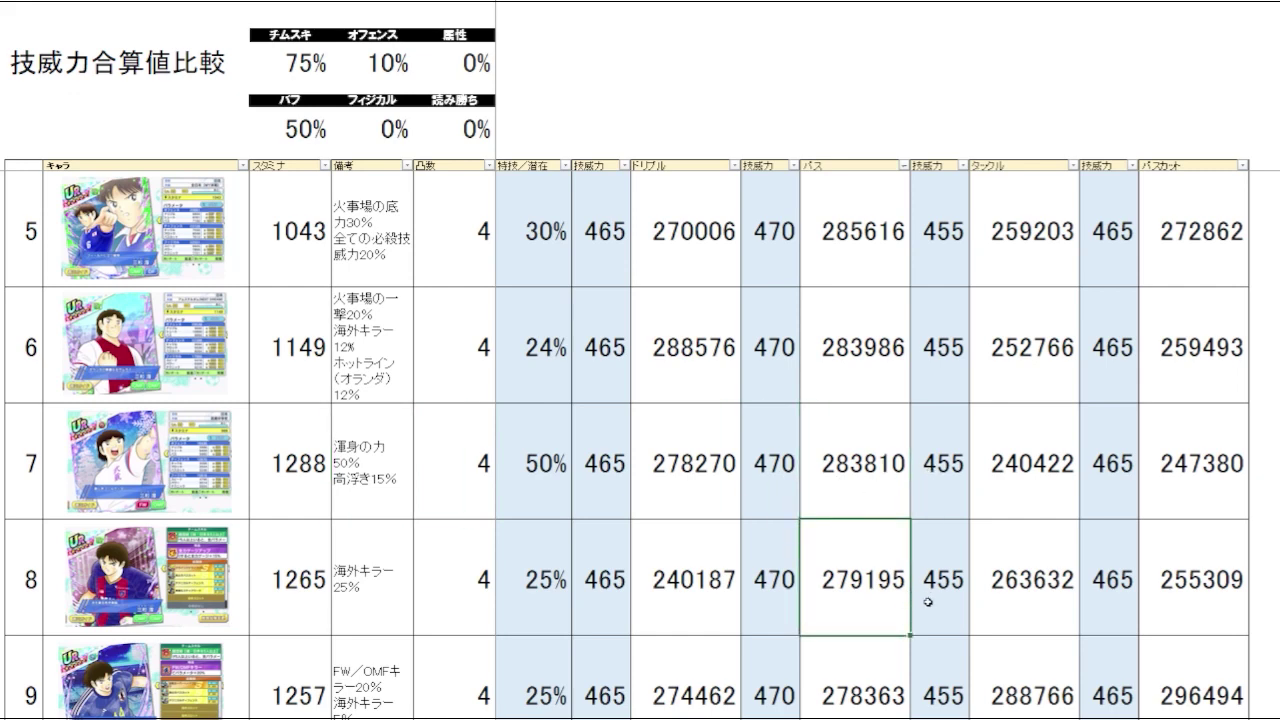
{"action": "left_click", "coordinate": [870, 488]}
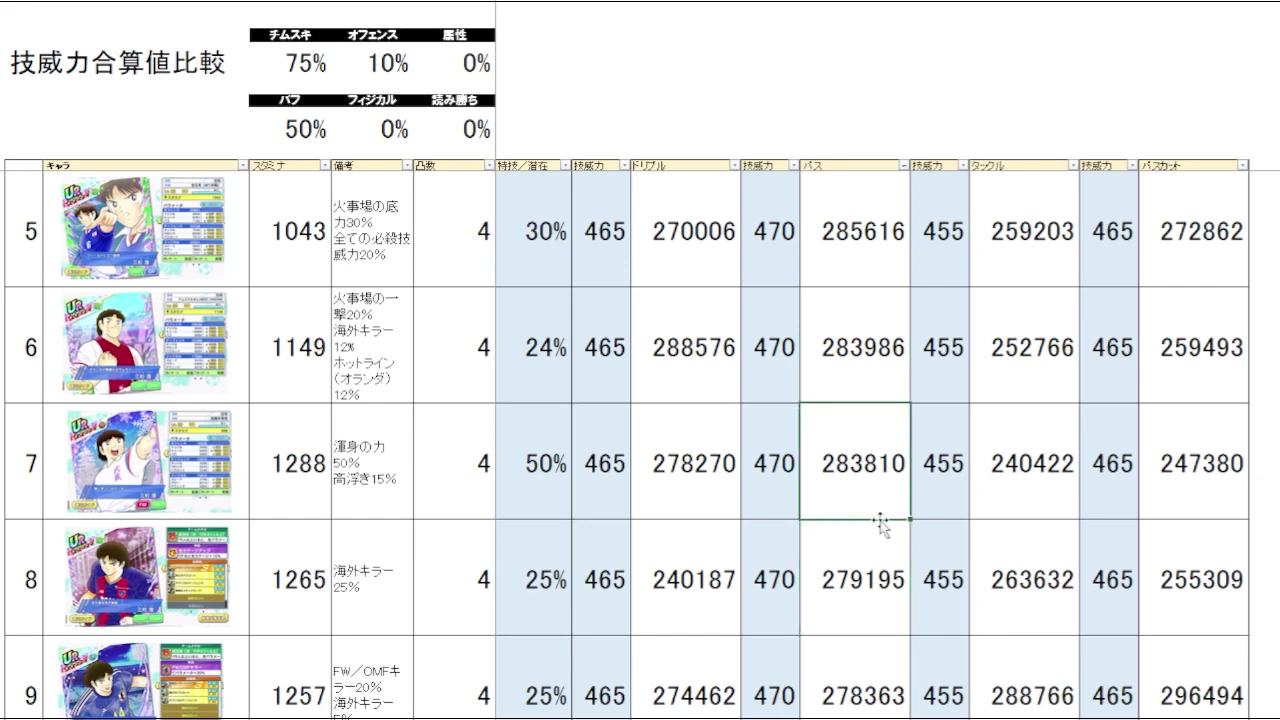
{"action": "left_click_drag", "start_coordinate": [874, 602], "coordinate": [872, 494]}
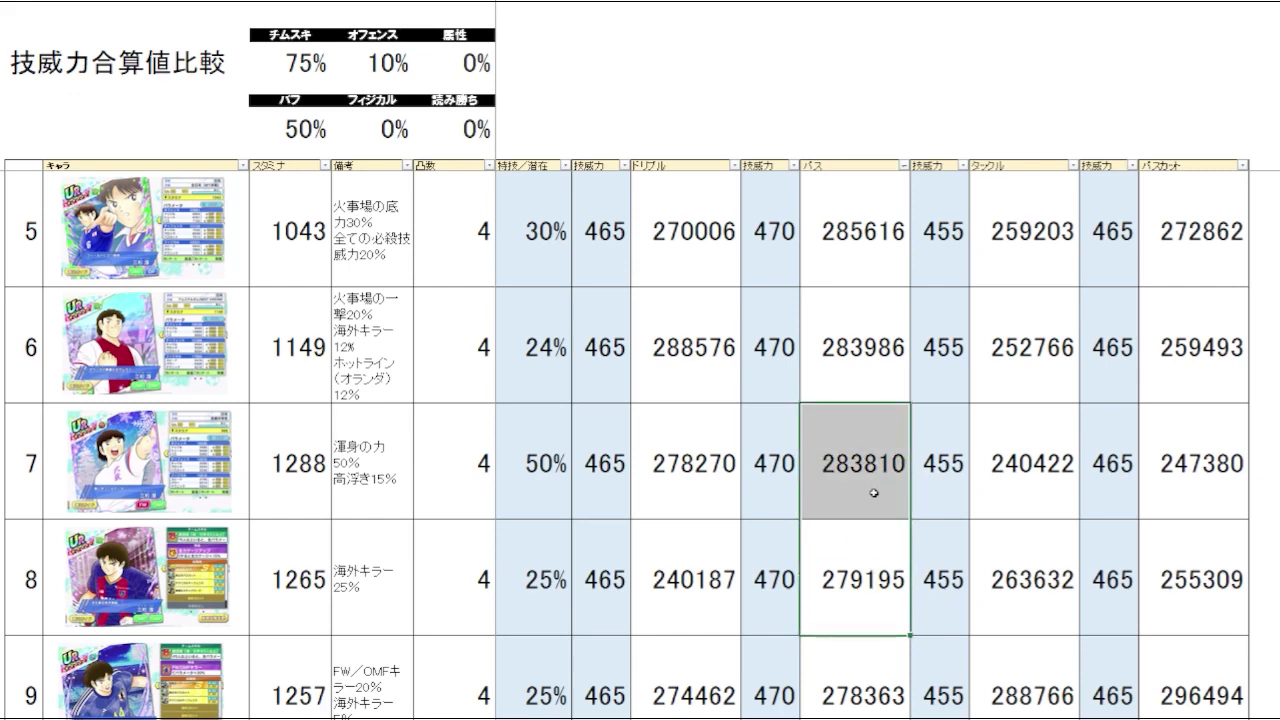
{"action": "left_click", "coordinate": [868, 573]}
Sort the comparison list by タックル in descending order and find the 渾身の力 50% card.
{"action": "scroll", "coordinate": [1236, 400], "scroll_direction": "down", "scroll_amount": 3}
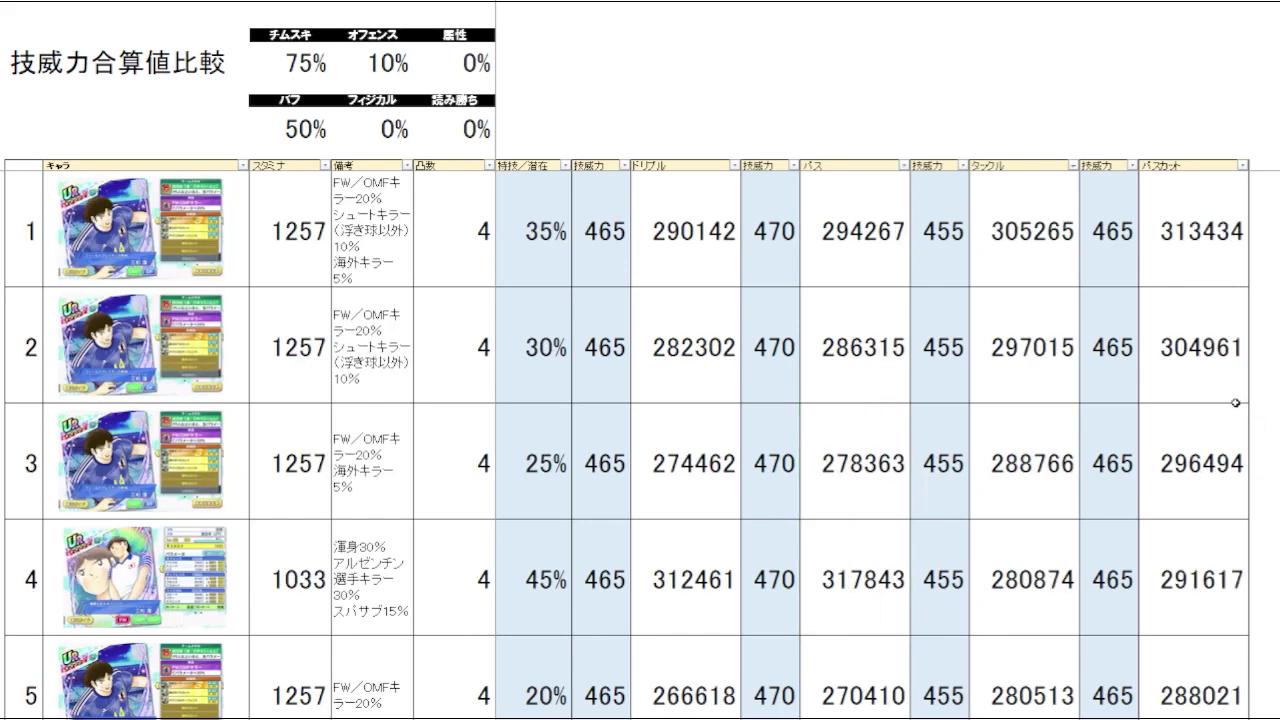
{"action": "scroll", "coordinate": [1236, 383], "scroll_direction": "down", "scroll_amount": 1}
{"action": "scroll", "coordinate": [1236, 381], "scroll_direction": "down", "scroll_amount": 5}
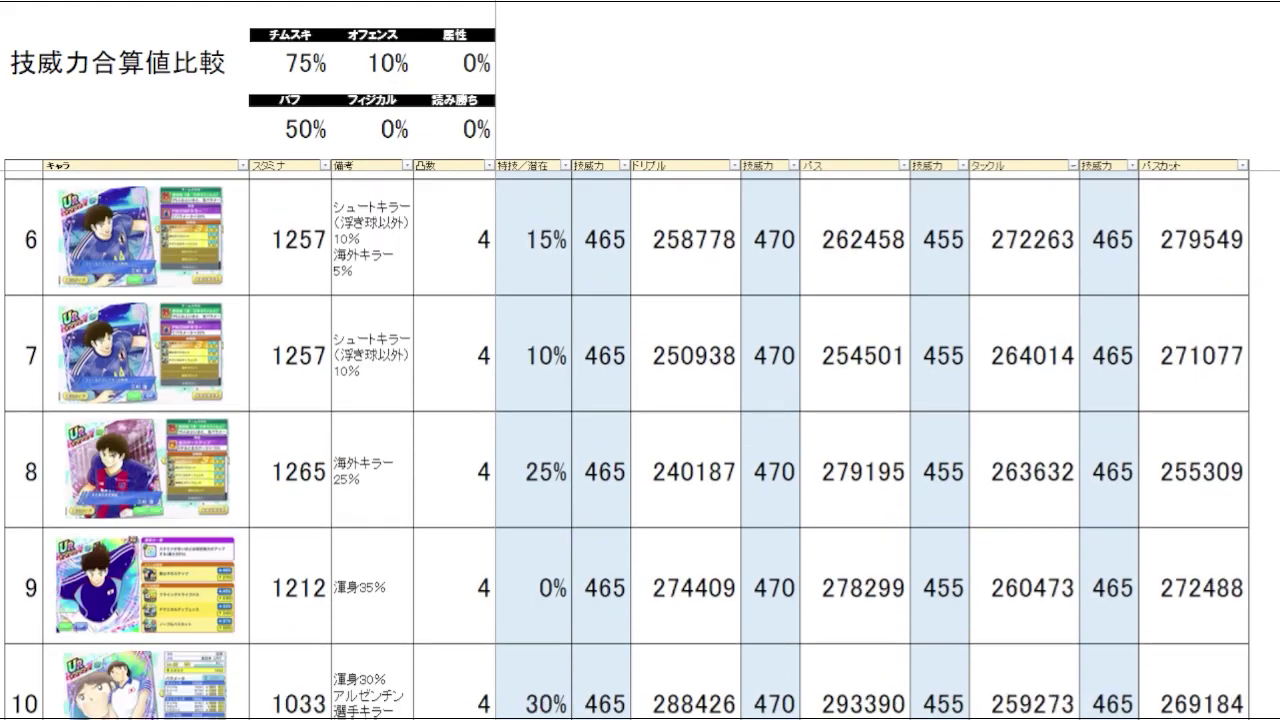
{"action": "left_click", "coordinate": [1064, 470]}
{"action": "left_click", "coordinate": [1056, 503]}
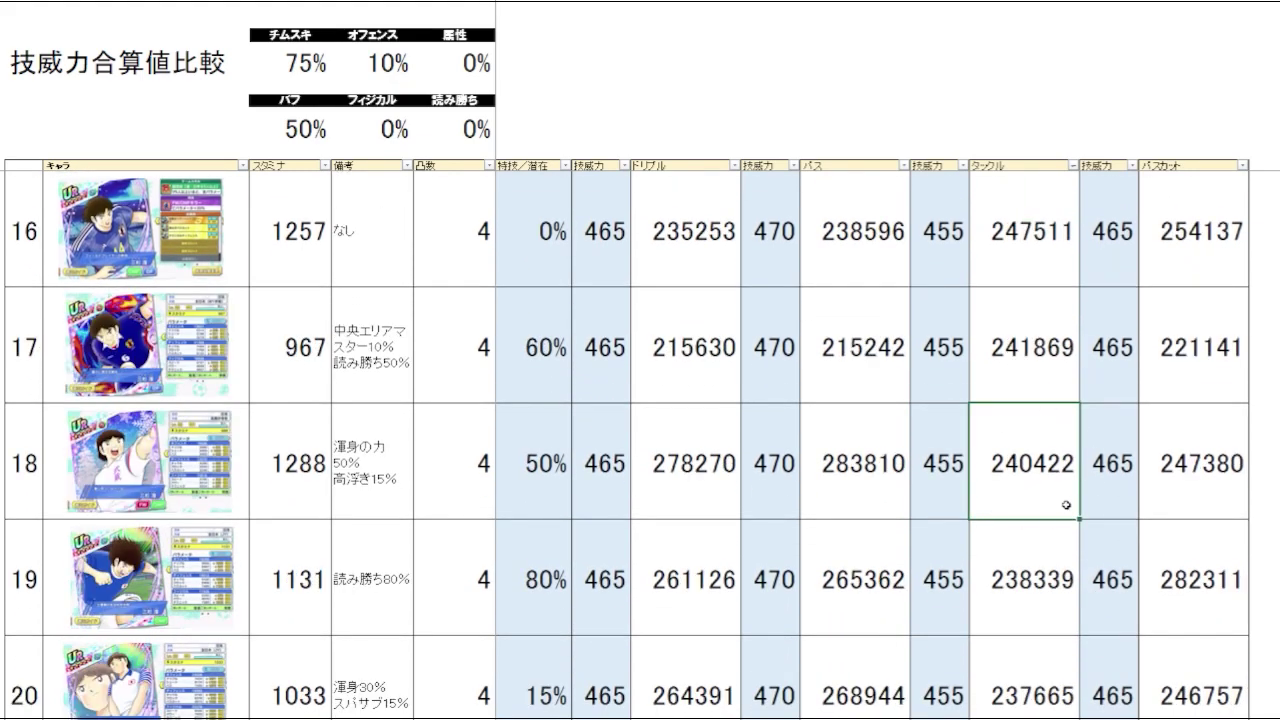
Compare the タックル total of the 渾身の力 50% card with the totals of the cards ranked just above it.
{"action": "key", "text": "Up"}
{"action": "key", "text": "Up"}
{"action": "key", "text": "Up"}
{"action": "key", "text": "Up"}
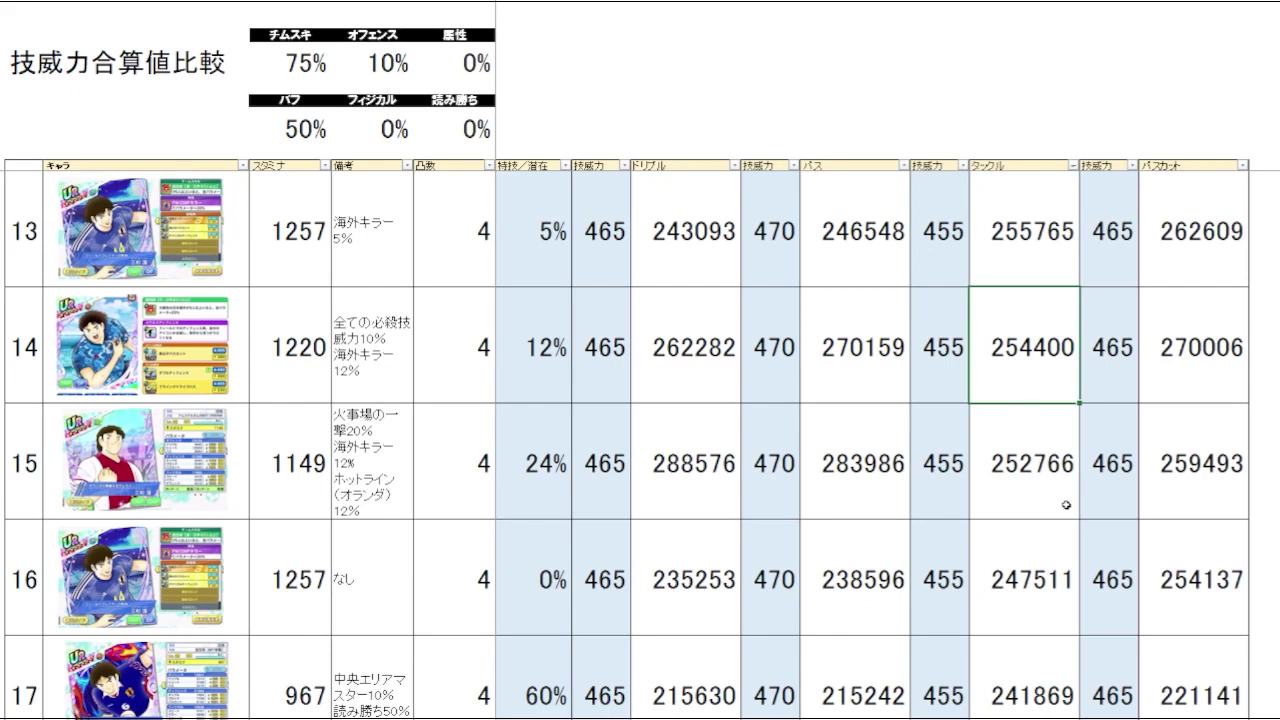
{"action": "key", "text": "Down"}
{"action": "key", "text": "Down"}
{"action": "key", "text": "Down"}
{"action": "key", "text": "Down"}
{"action": "key", "text": "Up"}
{"action": "key", "text": "Up"}
{"action": "key", "text": "Down"}
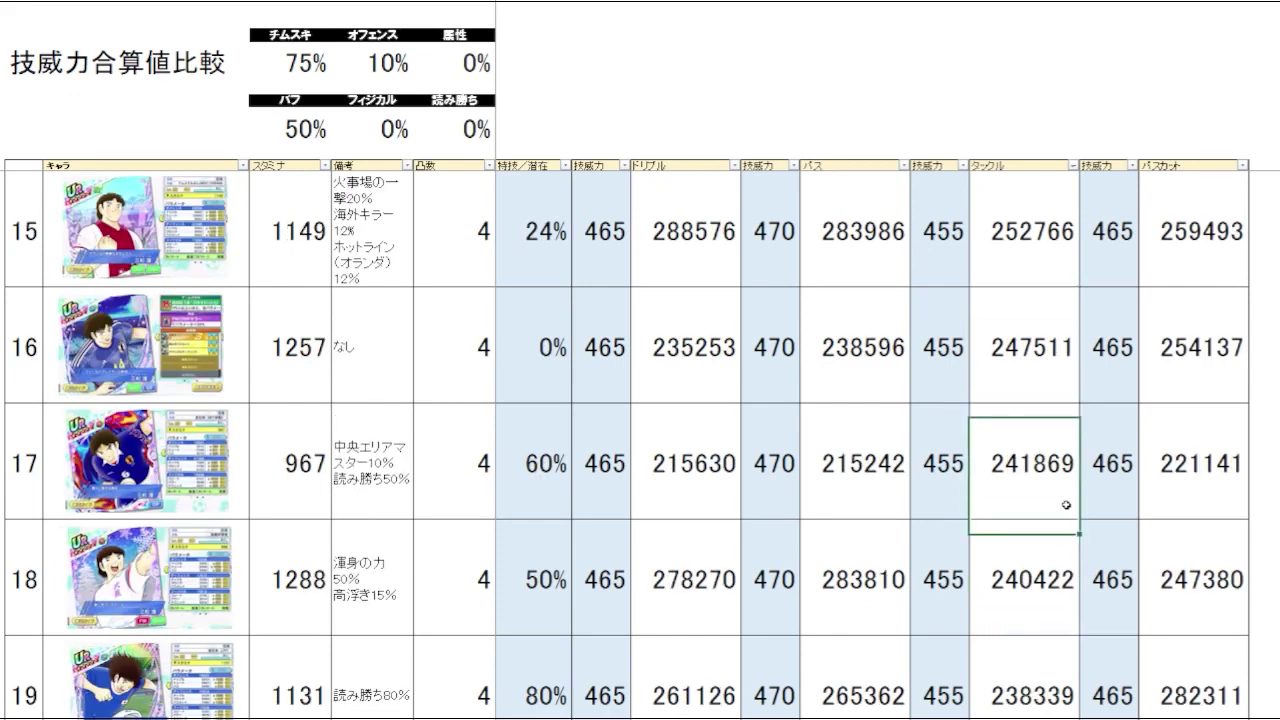
{"action": "key", "text": "Up"}
{"action": "key", "text": "Up"}
{"action": "key", "text": "Up"}
{"action": "key", "text": "Up"}
{"action": "key", "text": "Up"}
{"action": "key", "text": "Down"}
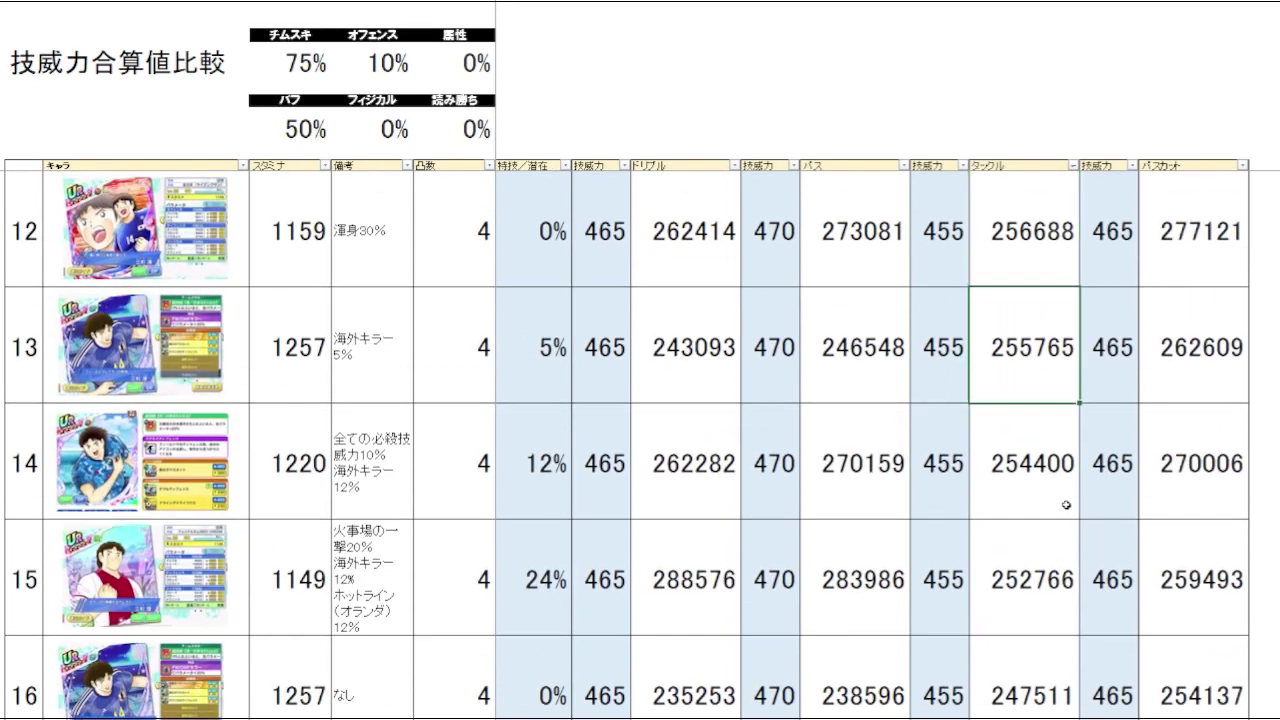
{"action": "key", "text": "Down"}
{"action": "key", "text": "Down"}
{"action": "key", "text": "Up"}
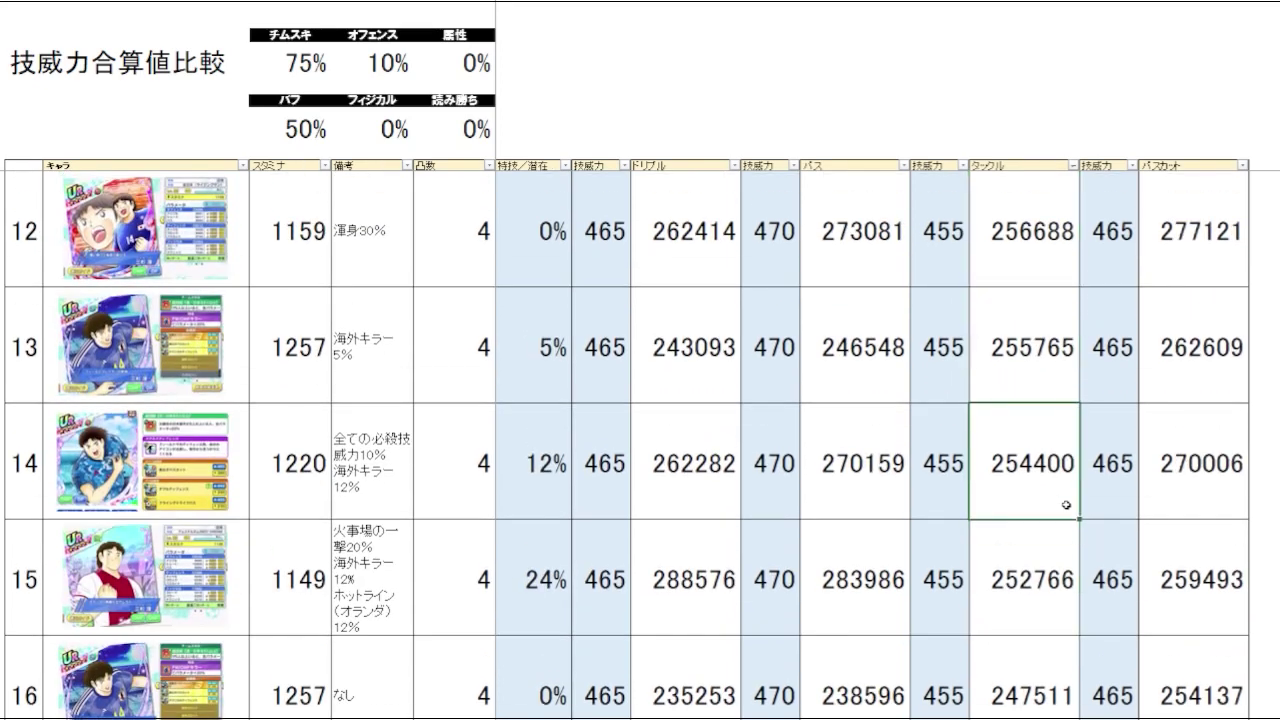
Recheck the タックル totals around the 渾身の力 50% card and return to the card with 全ての必殺技威力10% and 海外キラー12%.
{"action": "key", "text": "Down"}
{"action": "key", "text": "Down"}
{"action": "key", "text": "Down"}
{"action": "key", "text": "Down"}
{"action": "key", "text": "Down"}
{"action": "key", "text": "Up"}
{"action": "key", "text": "Up"}
{"action": "key", "text": "Up"}
{"action": "key", "text": "Up"}
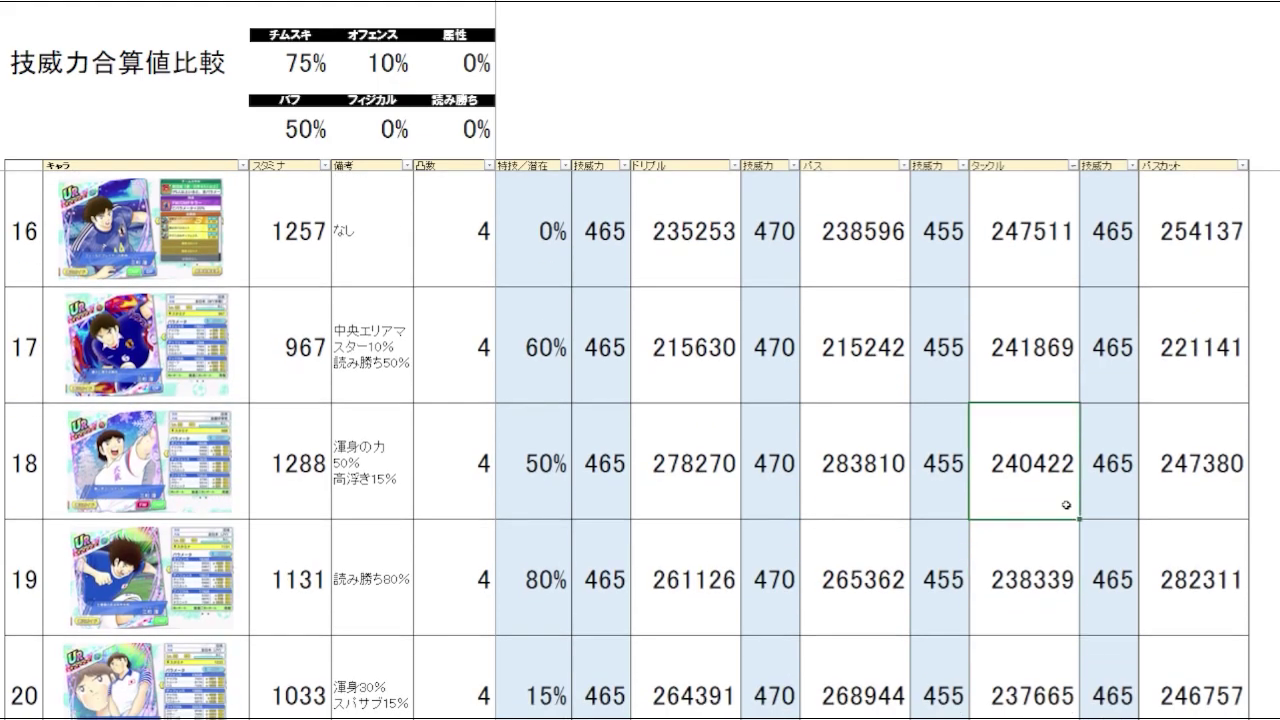
{"action": "key", "text": "Up"}
{"action": "key", "text": "Up"}
{"action": "key", "text": "Up"}
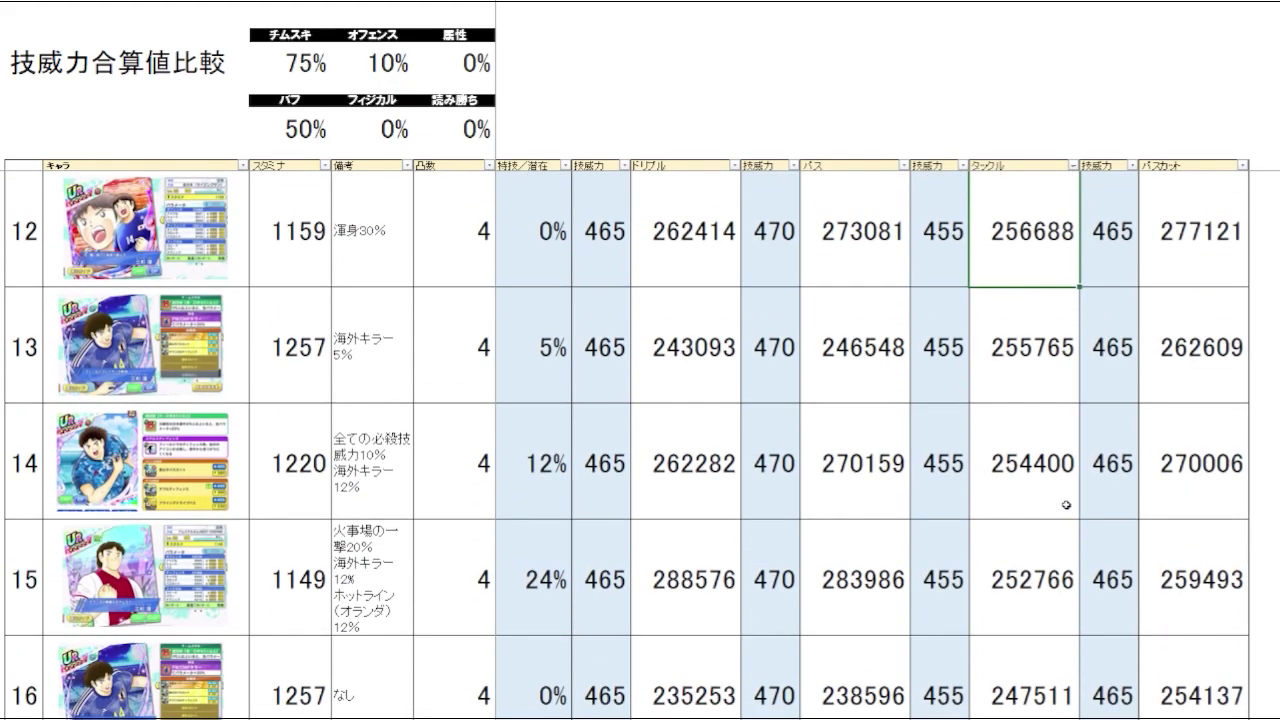
{"action": "key", "text": "Down"}
{"action": "key", "text": "Down"}
Sort the comparison list by パスカット in descending order and find the 渾身の力 50% card.
{"action": "key", "text": "Right"}
{"action": "key", "text": "Right"}
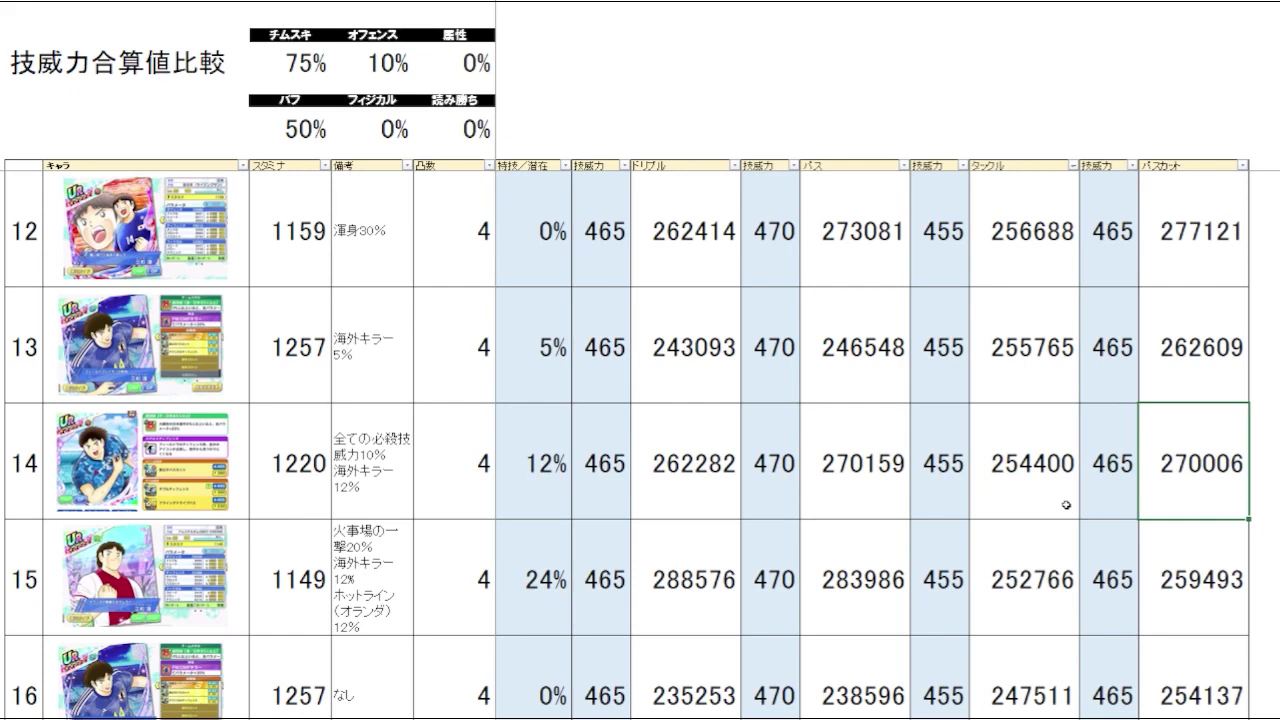
{"action": "scroll", "coordinate": [640, 440], "scroll_direction": "down", "scroll_amount": 3}
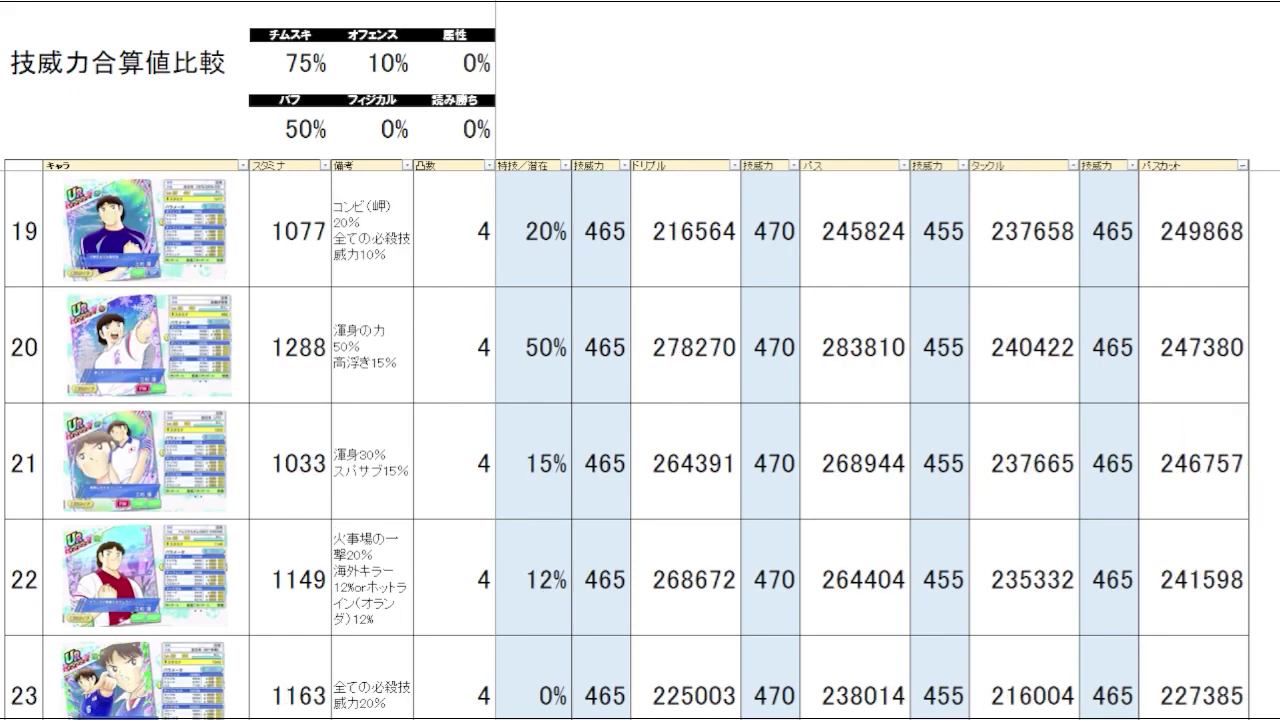
{"action": "left_click", "coordinate": [1215, 382]}
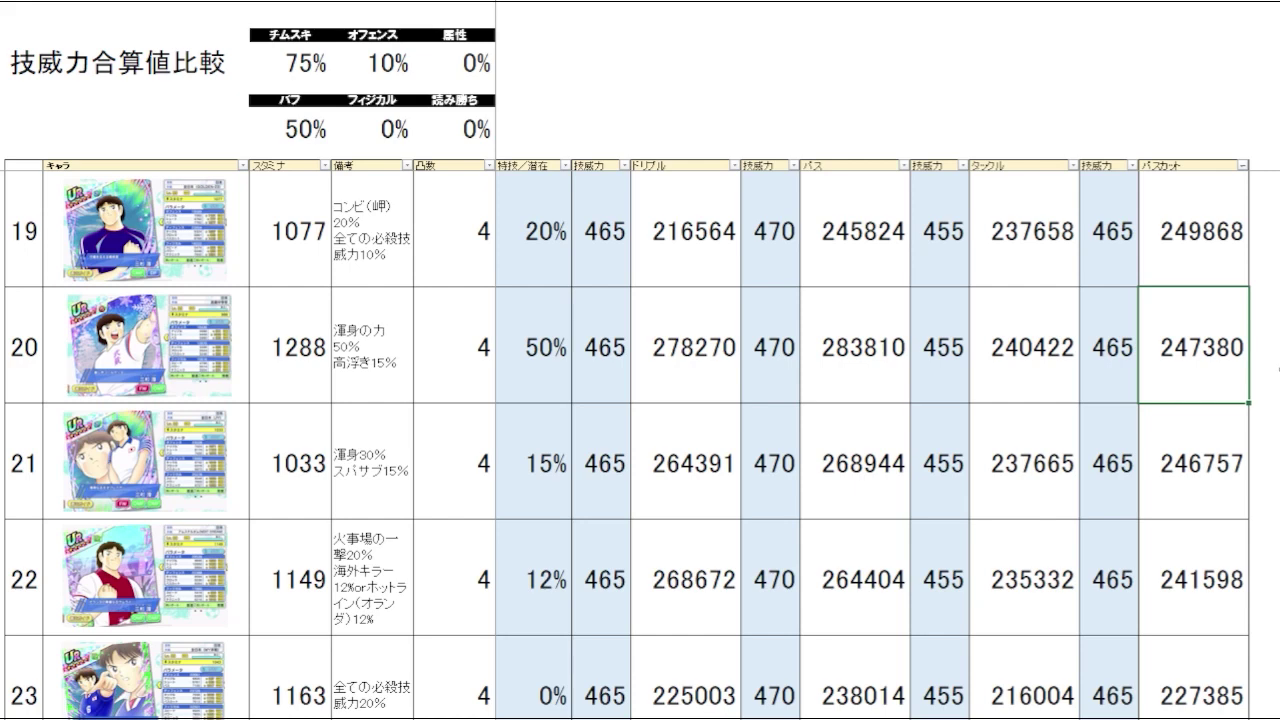
Compare the パスカット total of the 渾身の力 50% card with the totals of the cards ranked just above it.
{"action": "key", "text": "Up"}
{"action": "key", "text": "Up"}
{"action": "key", "text": "Up"}
{"action": "key", "text": "Up"}
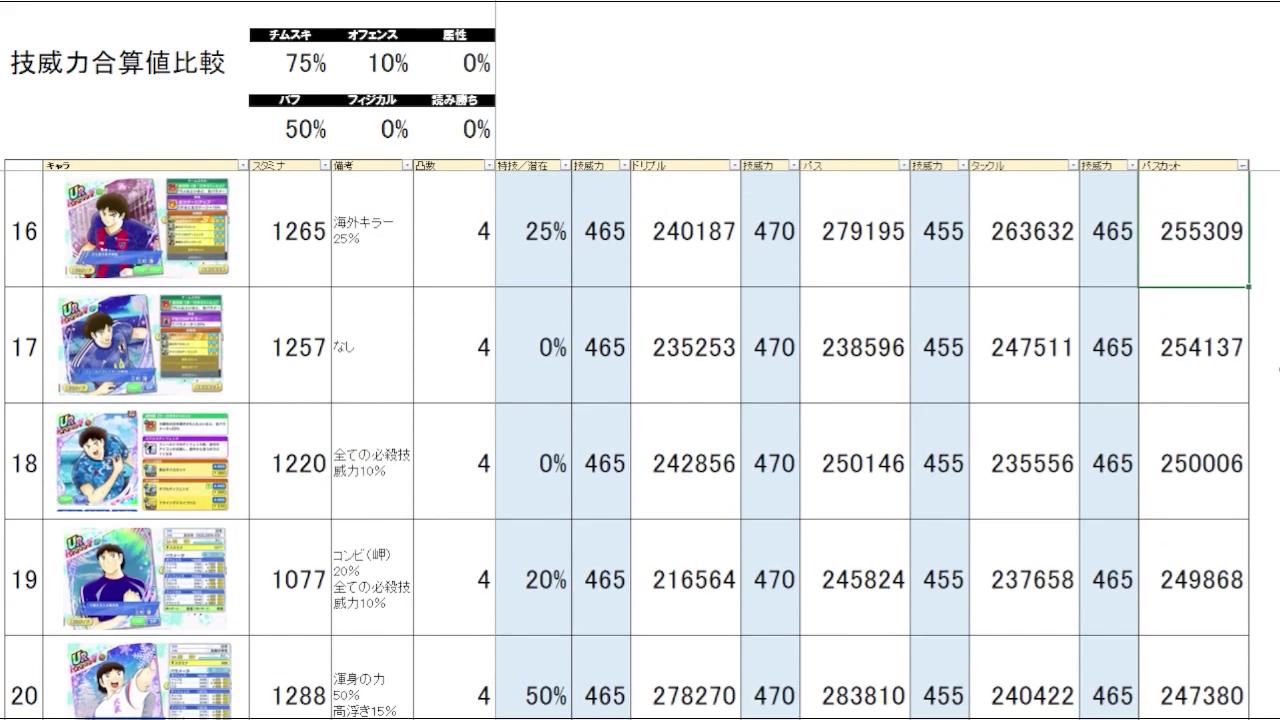
{"action": "key", "text": "Down"}
{"action": "key", "text": "Down"}
{"action": "key", "text": "Down"}
{"action": "key", "text": "Down"}
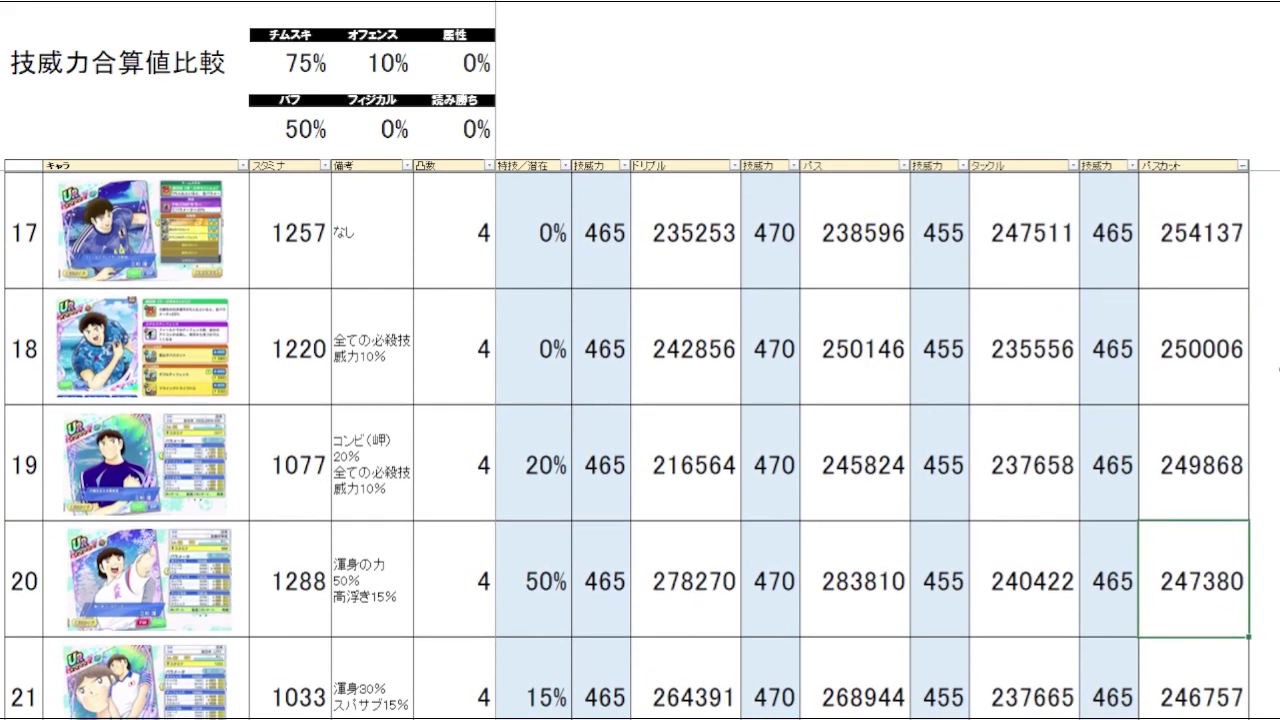
{"action": "key", "text": "Up"}
{"action": "key", "text": "Up"}
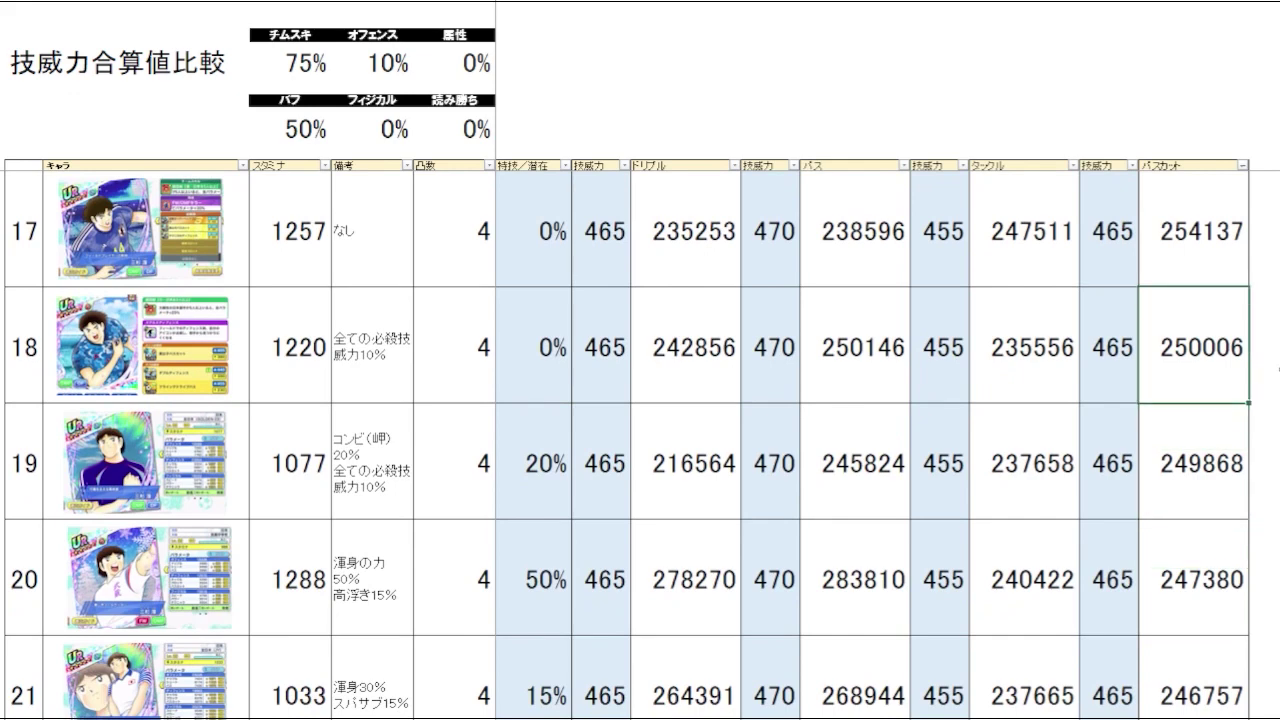
Review the パスカット totals directly below and above the 渾身の力 50% card.
{"action": "key", "text": "Down"}
{"action": "key", "text": "Down"}
{"action": "key", "text": "Down"}
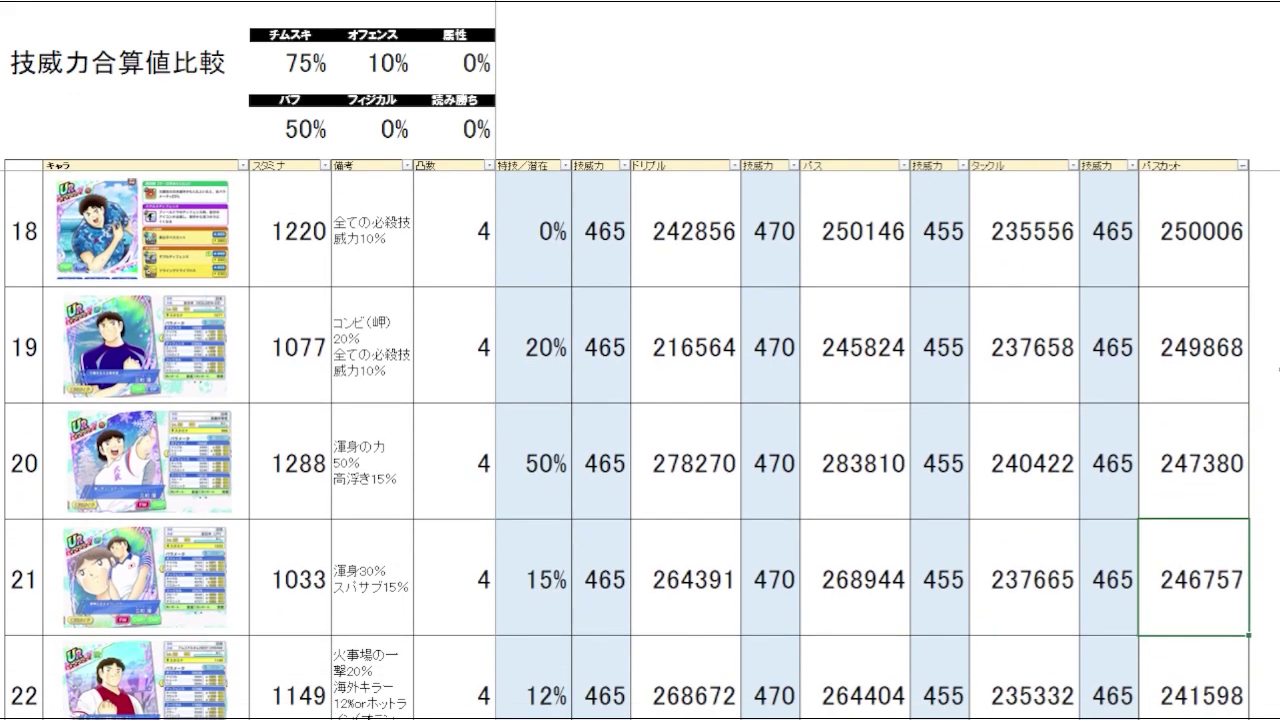
{"action": "key", "text": "Up"}
{"action": "key", "text": "Up"}
{"action": "key", "text": "Up"}
{"action": "key", "text": "Up"}
{"action": "key", "text": "Down"}
{"action": "key", "text": "Down"}
{"action": "key", "text": "Down"}
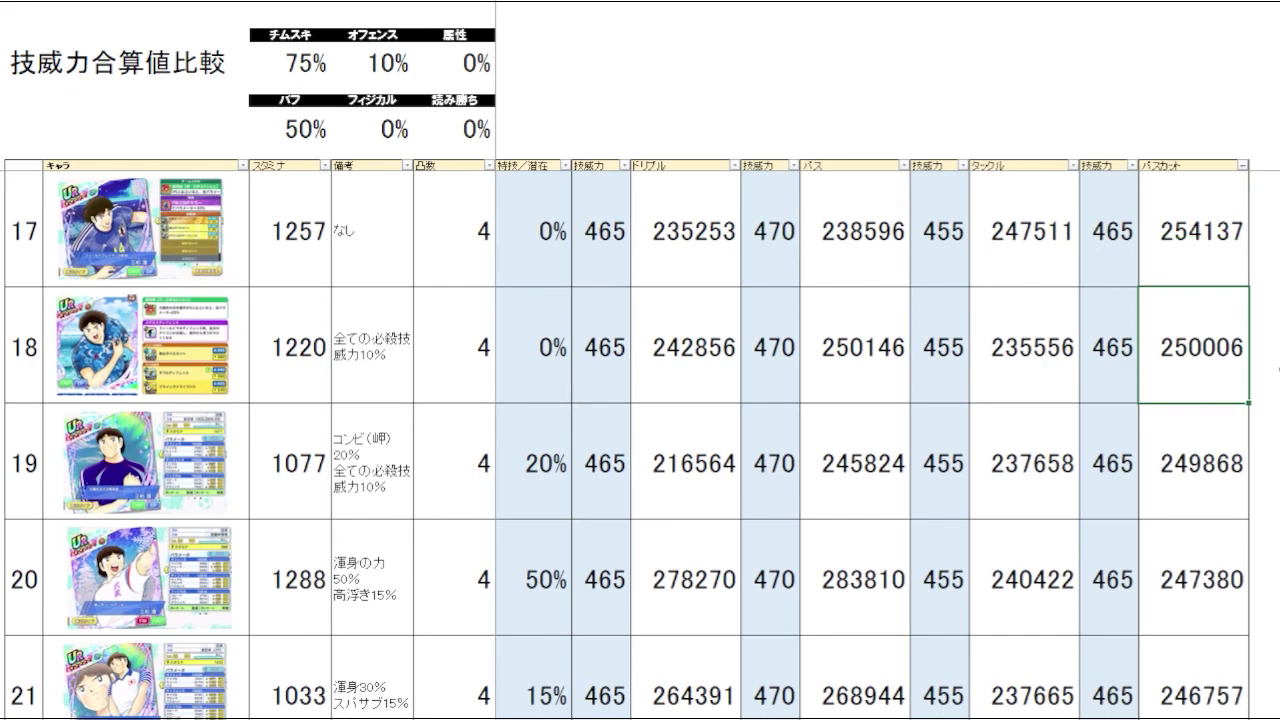
{"action": "scroll", "coordinate": [1278, 370], "scroll_direction": "down", "scroll_amount": 1}
Compare the タックル and パスカット totals within the 渾身の力 50% card's row.
{"action": "key", "text": "Left"}
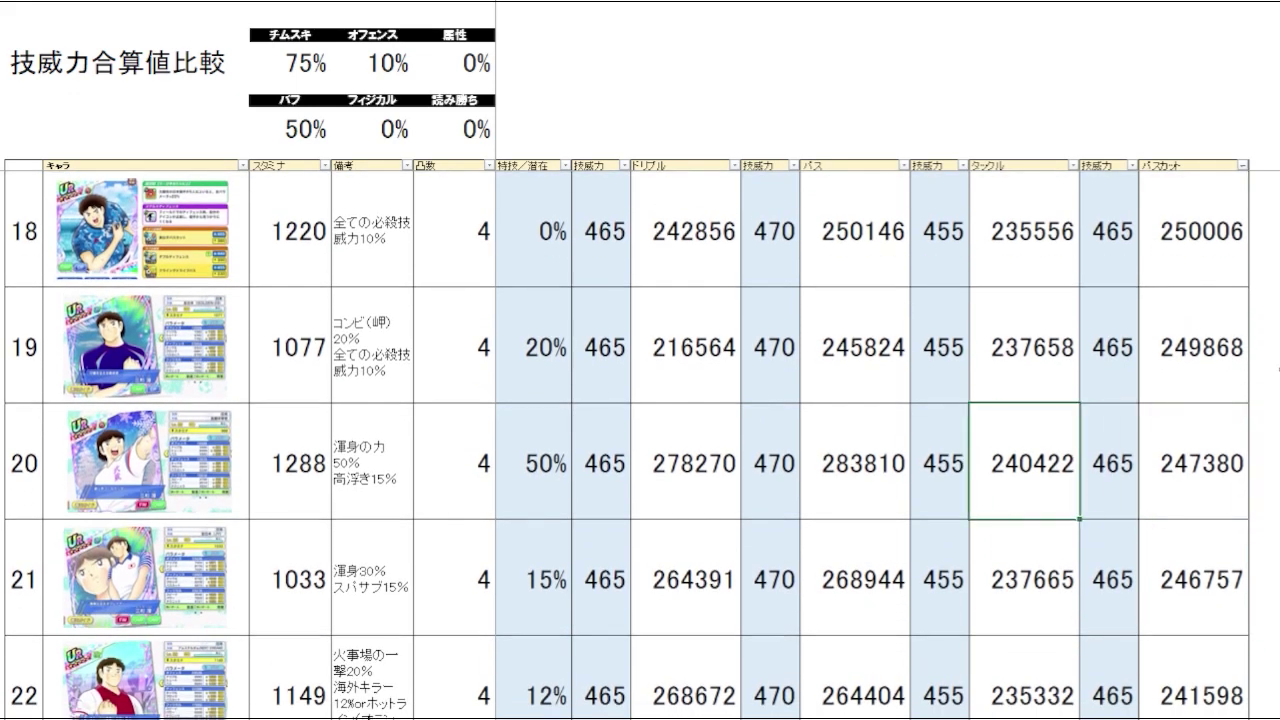
{"action": "key", "text": "Right"}
{"action": "key", "text": "Left"}
{"action": "key", "text": "Left"}
{"action": "key", "text": "Right"}
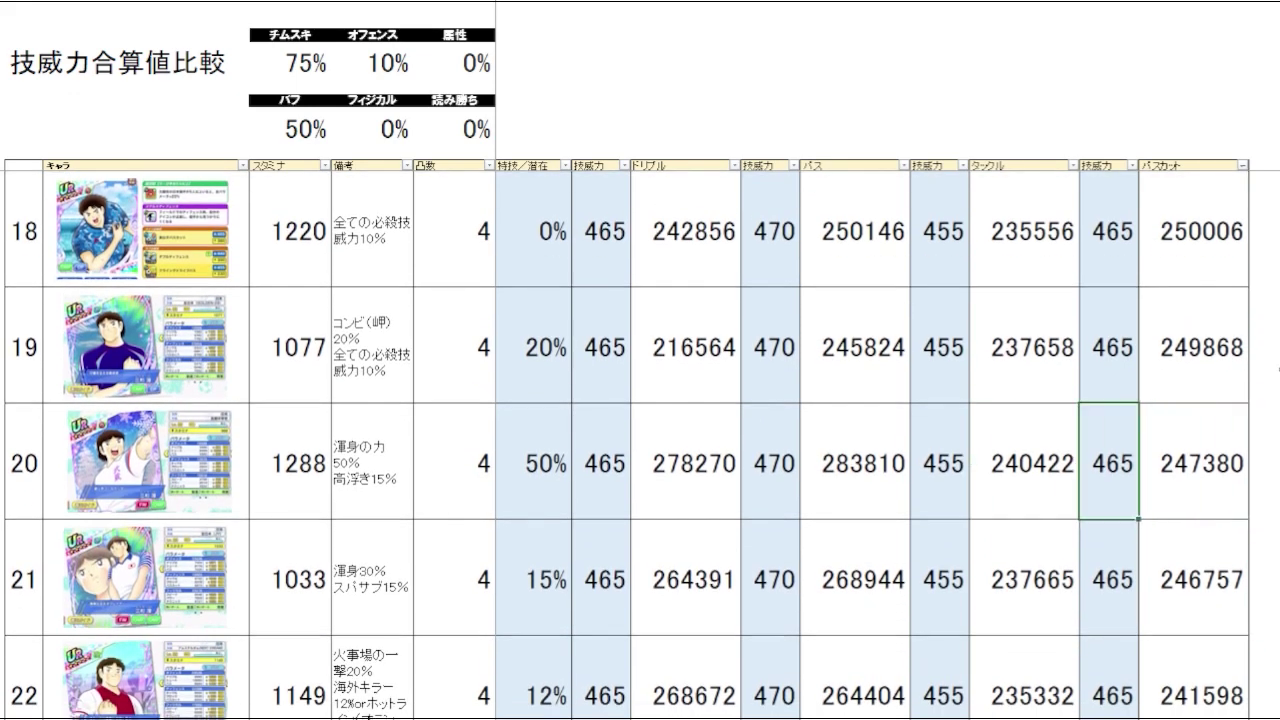
{"action": "key", "text": "Right"}
{"action": "key", "text": "Left"}
{"action": "key", "text": "Left"}
{"action": "key", "text": "Right"}
{"action": "key", "text": "Right"}
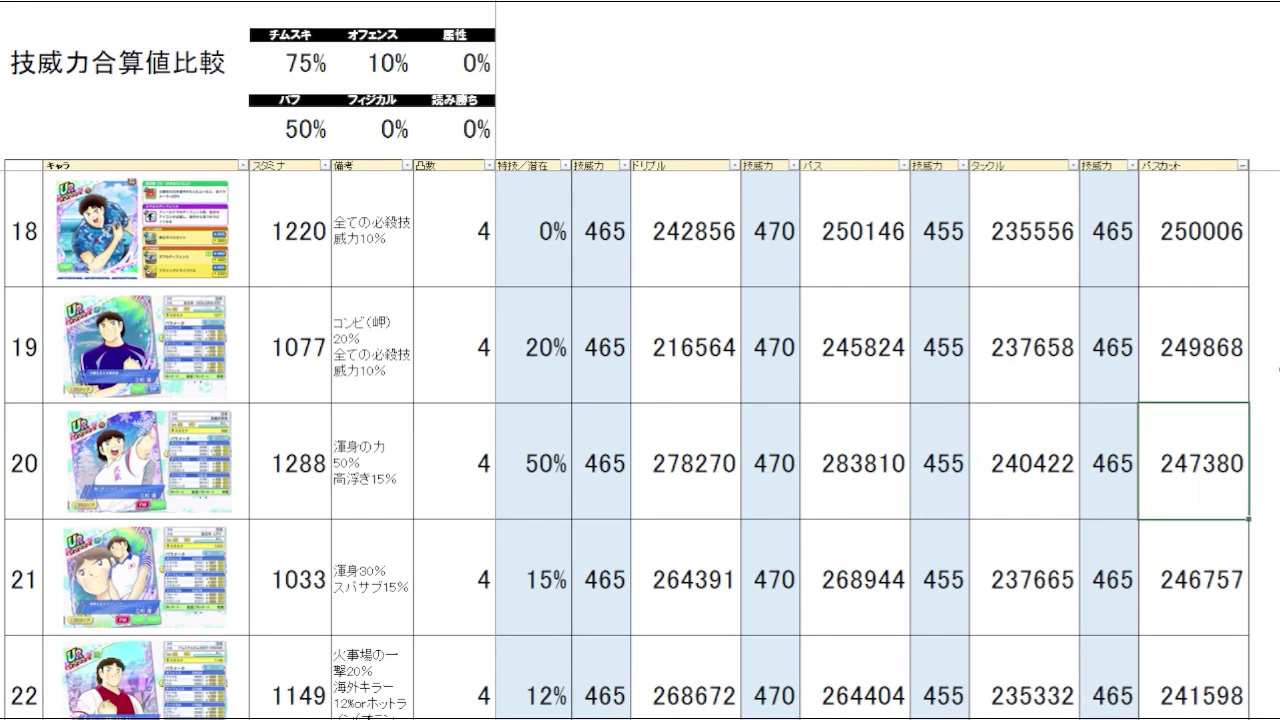
{"action": "key", "text": "Left"}
{"action": "key", "text": "Left"}
{"action": "key", "text": "Right"}
{"action": "key", "text": "Right"}
{"action": "key", "text": "Left"}
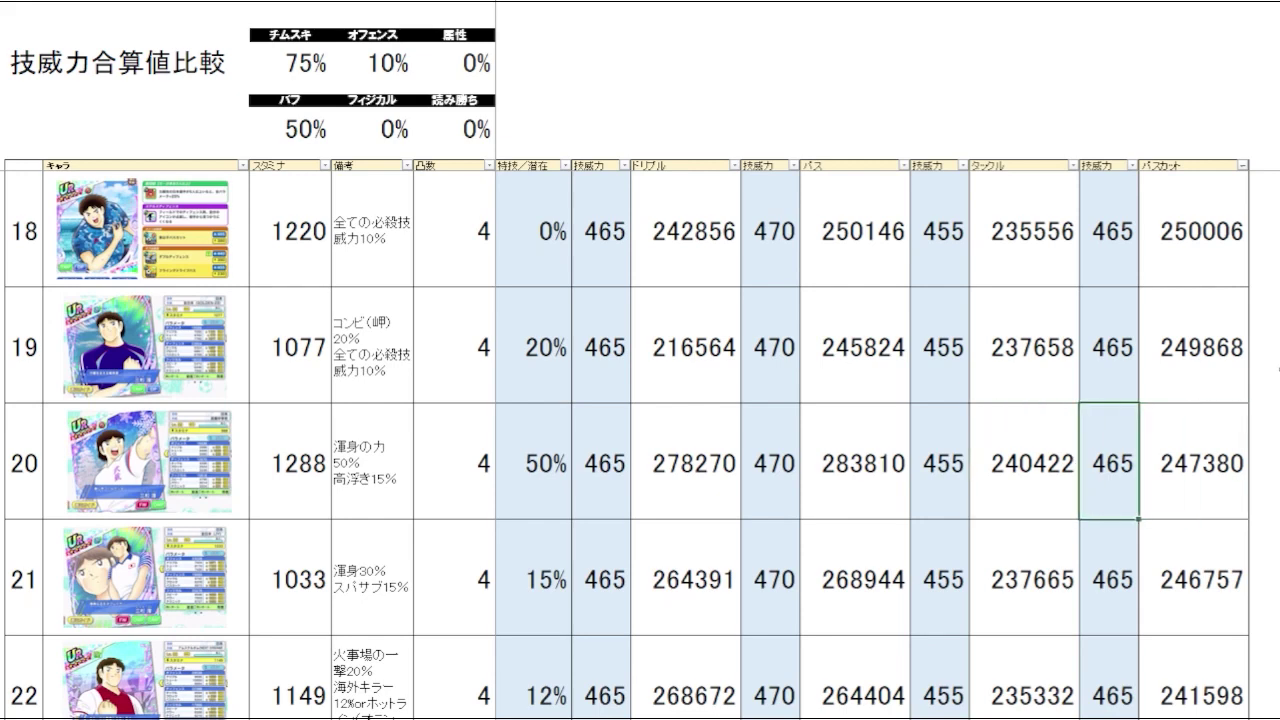
{"action": "key", "text": "Left"}
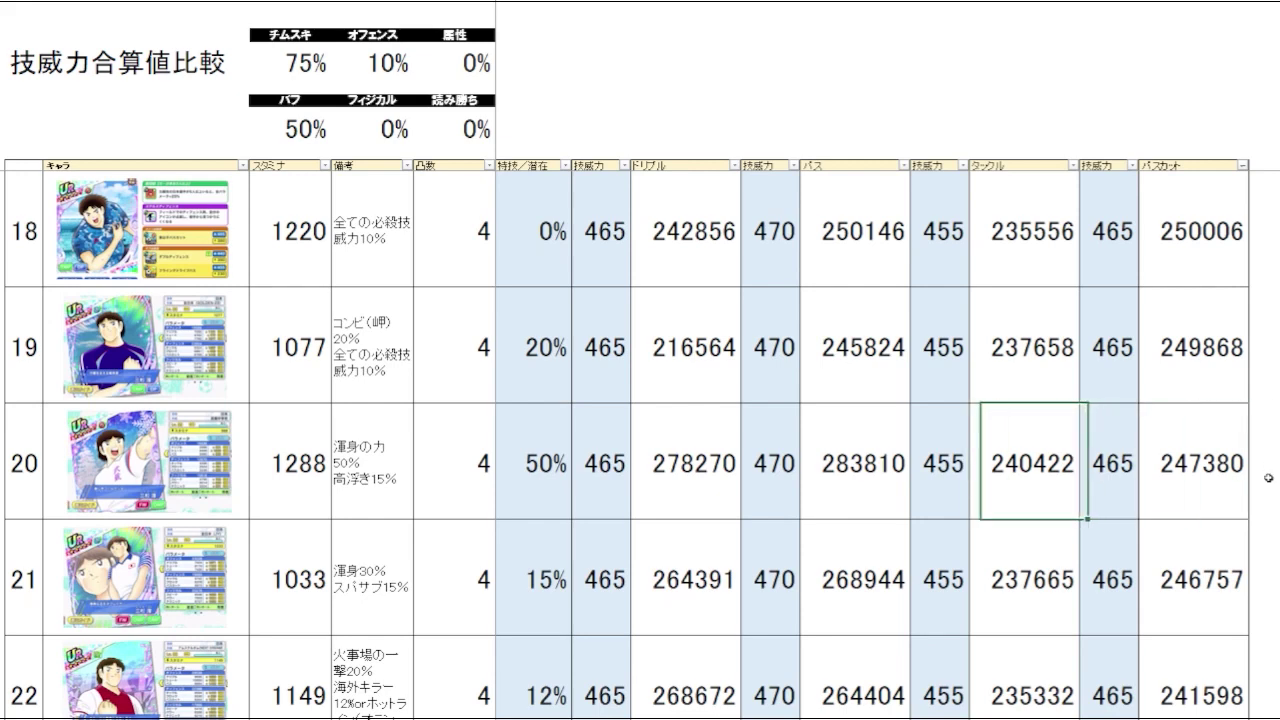
{"action": "key", "text": "Right"}
{"action": "key", "text": "Right"}
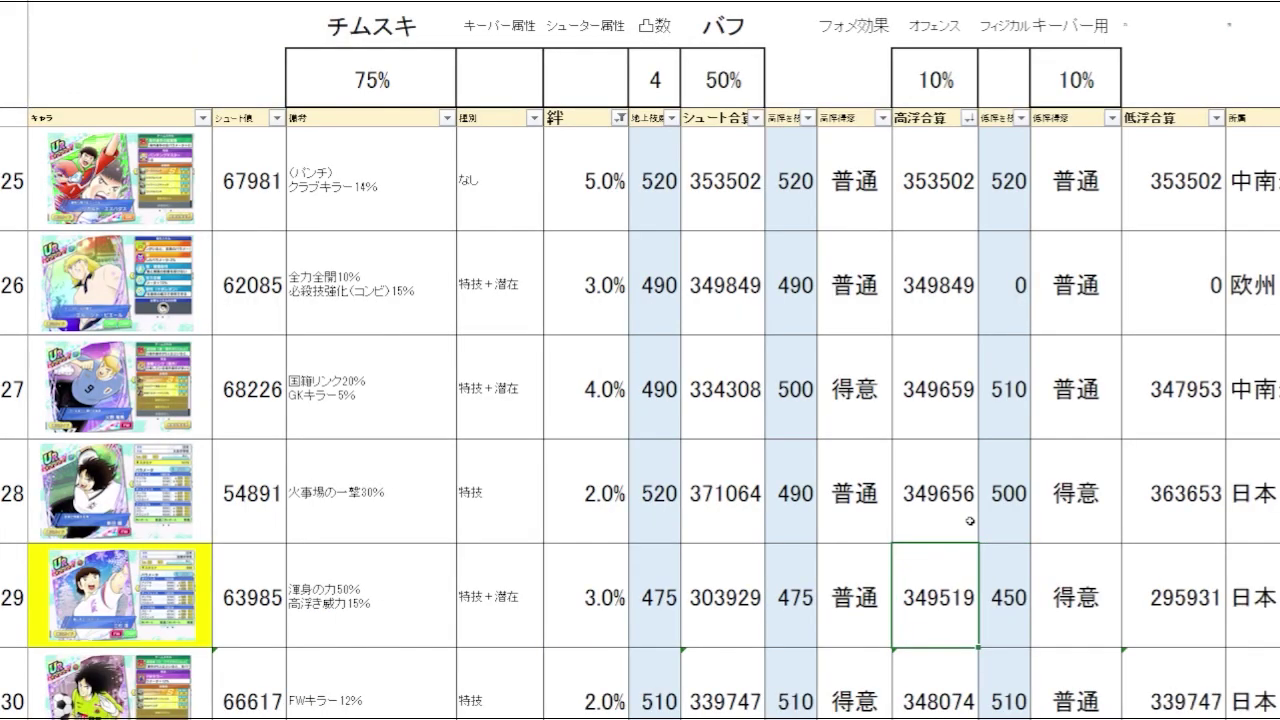
In the shoot comparison list, compare the 高浮合算 of the highlighted 渾身の力50% card with the cards directly above and below.
{"action": "key", "text": "Down"}
{"action": "key", "text": "Down"}
{"action": "key", "text": "Up"}
{"action": "key", "text": "Up"}
{"action": "key", "text": "Up"}
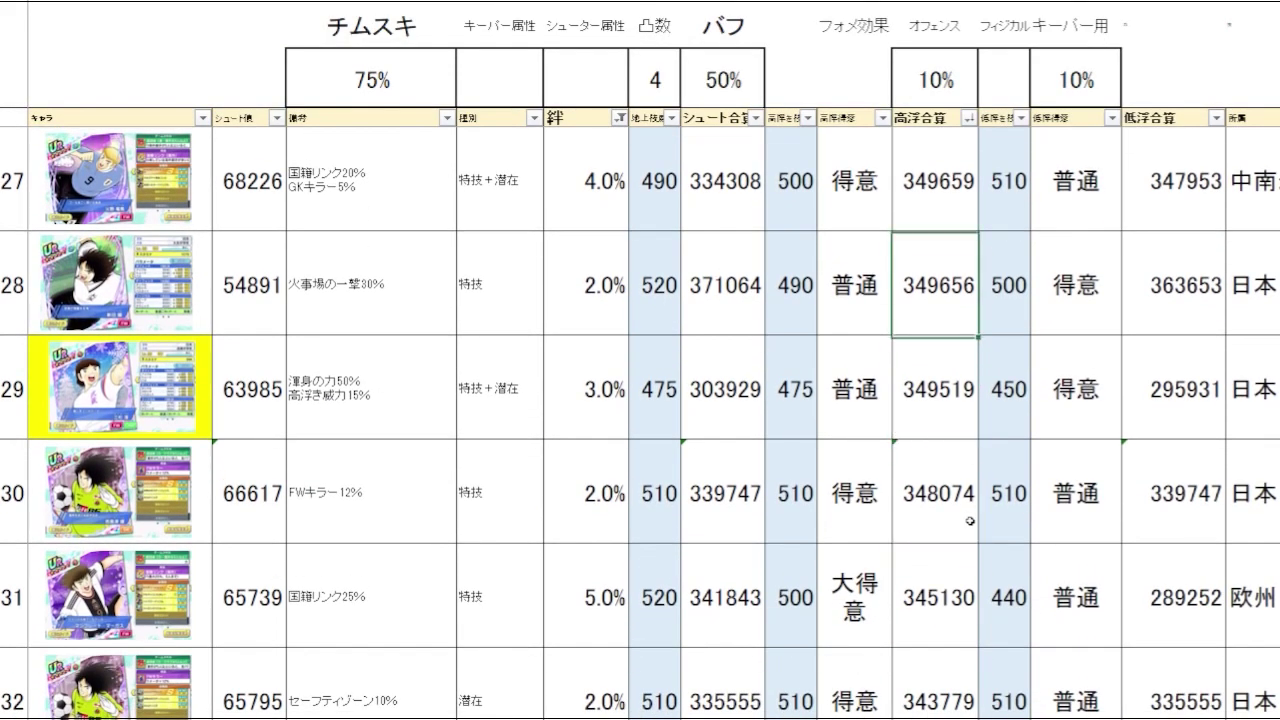
{"action": "key", "text": "Down"}
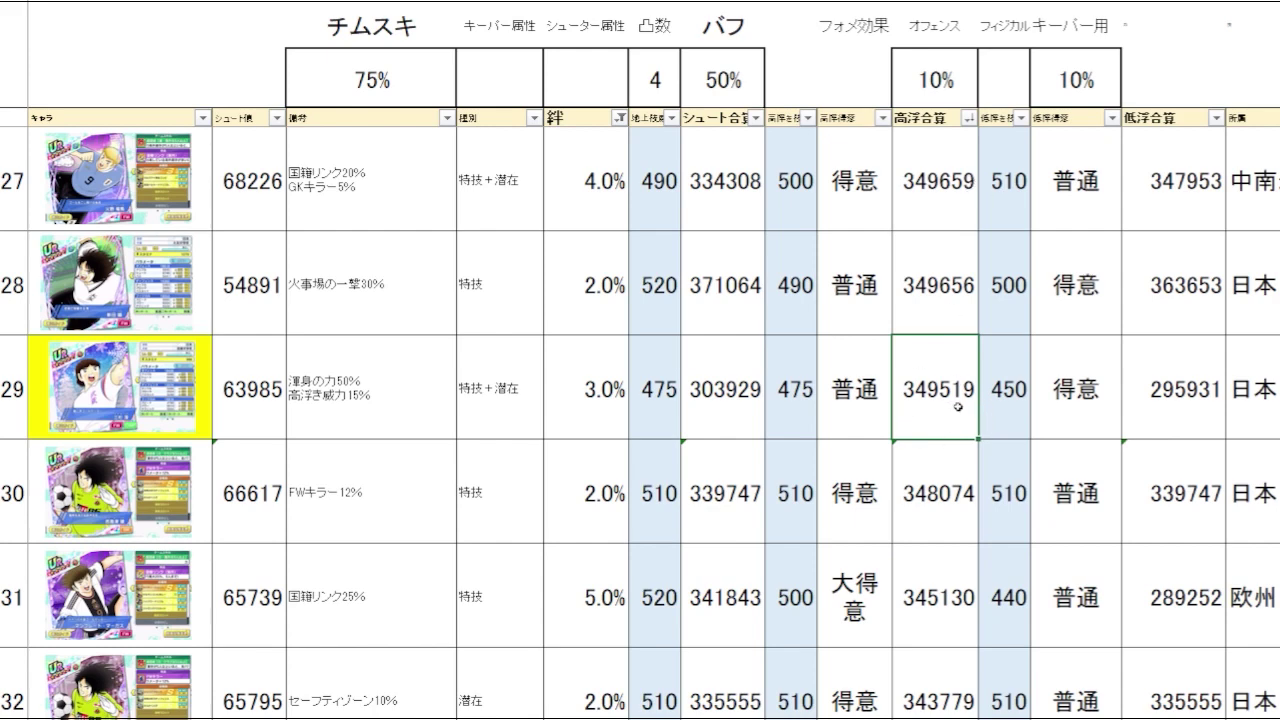
{"action": "key", "text": "Down"}
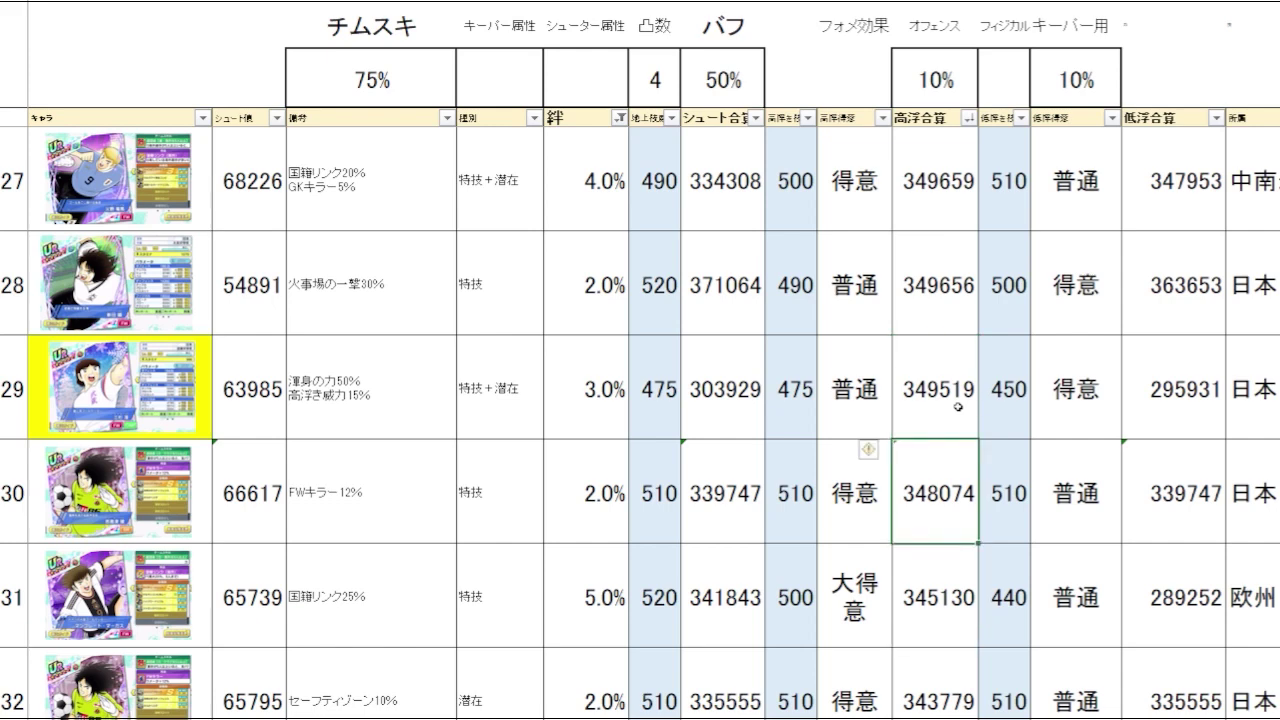
{"action": "key", "text": "Up"}
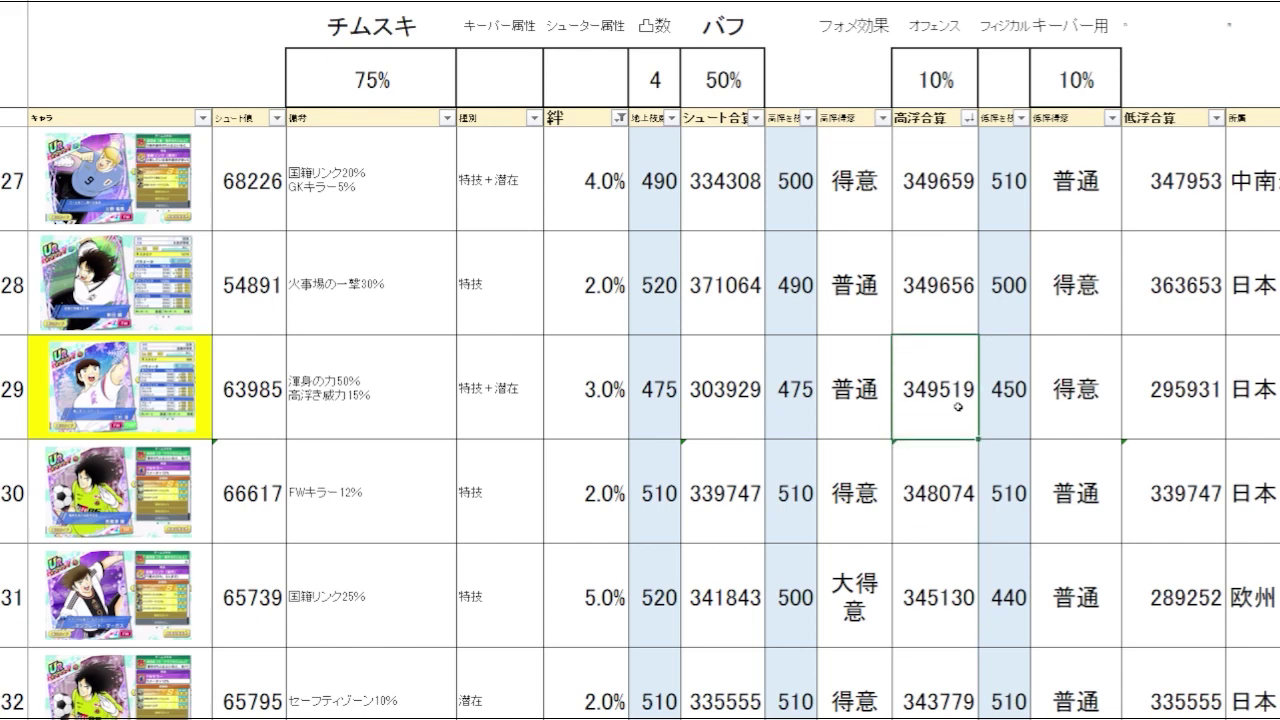
Look through the 高浮合算 totals of the cards ranked above the highlighted 渾身の力50% card and return to its row.
{"action": "key", "text": "Up"}
{"action": "key", "text": "Up"}
{"action": "key", "text": "Up"}
{"action": "key", "text": "Up"}
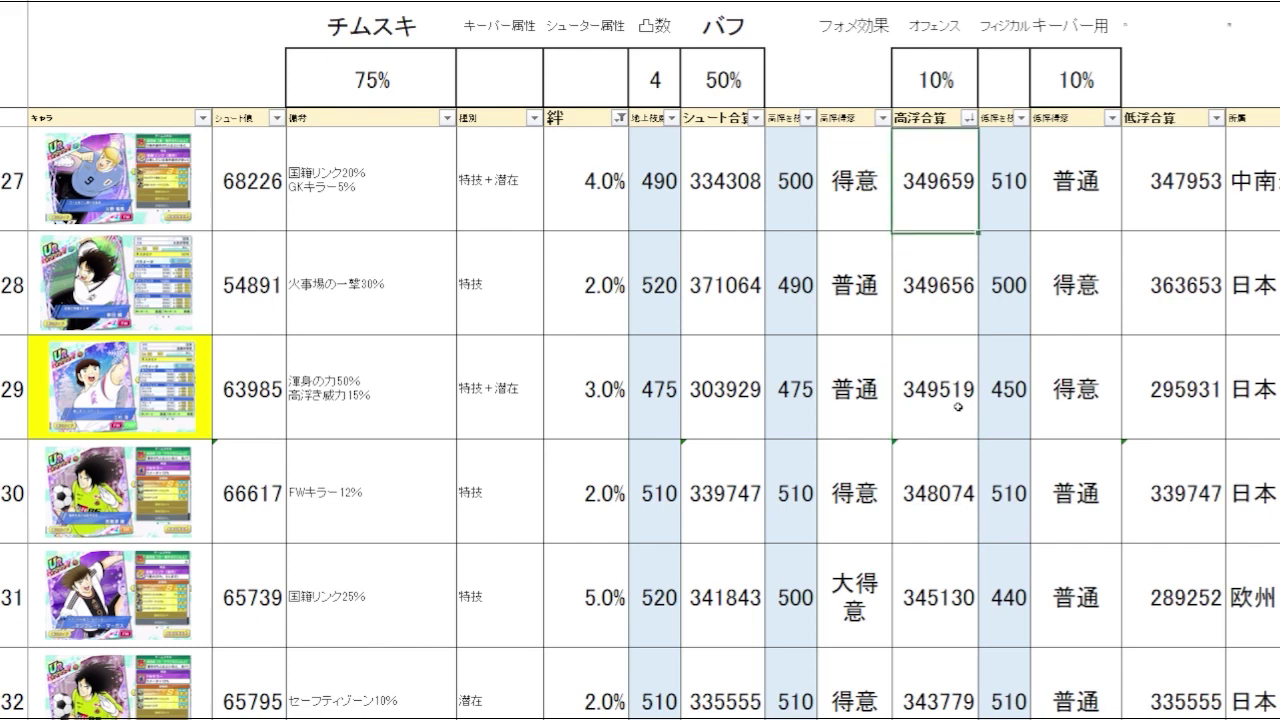
{"action": "key", "text": "Down"}
{"action": "key", "text": "Down"}
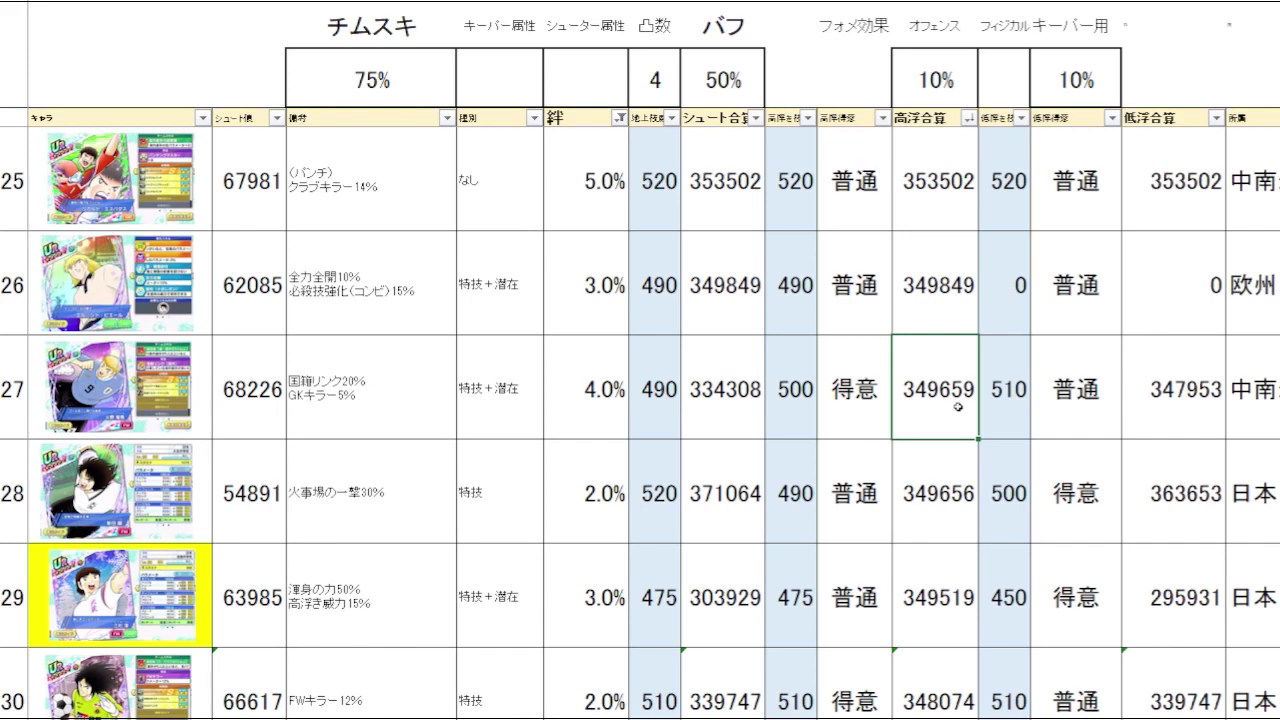
{"action": "key", "text": "Down"}
{"action": "key", "text": "Down"}
{"action": "key", "text": "Up"}
{"action": "key", "text": "Up"}
{"action": "key", "text": "Down"}
{"action": "key", "text": "Down"}
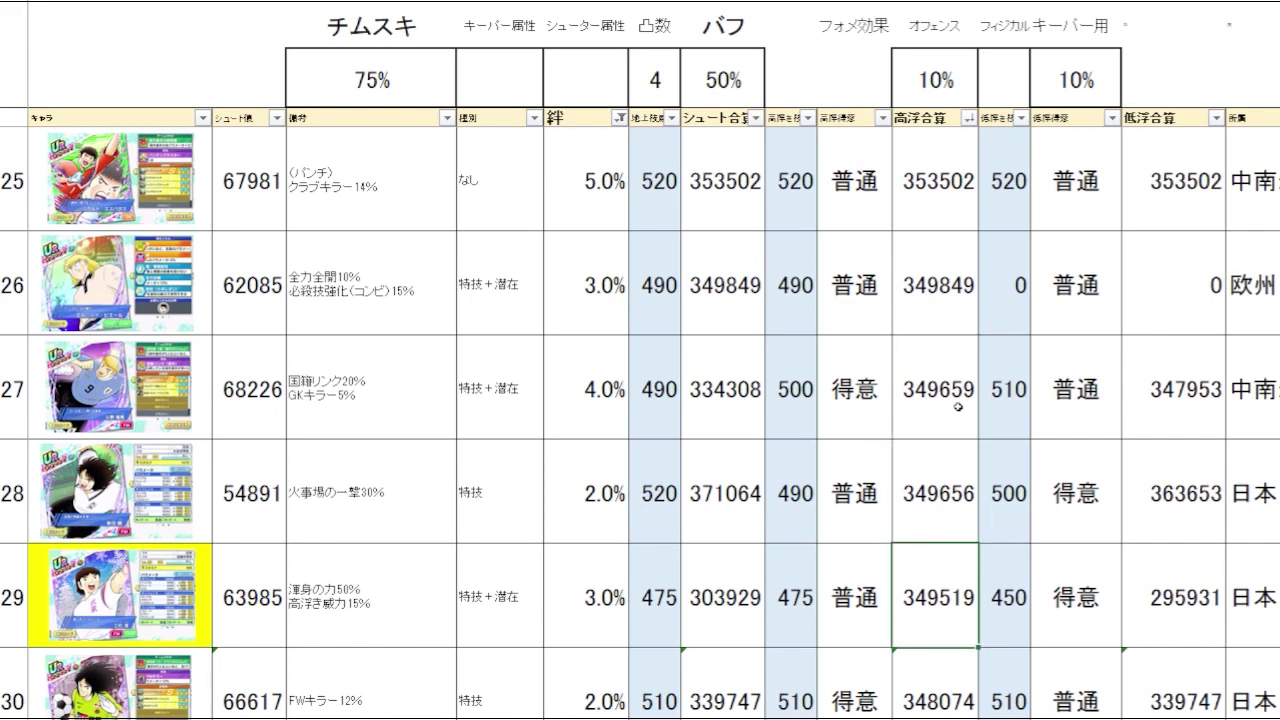
Check the 高浮合算 totals of the two cards ranked directly below the highlighted 渾身の力50% card and return to its row.
{"action": "key", "text": "Down"}
{"action": "key", "text": "Down"}
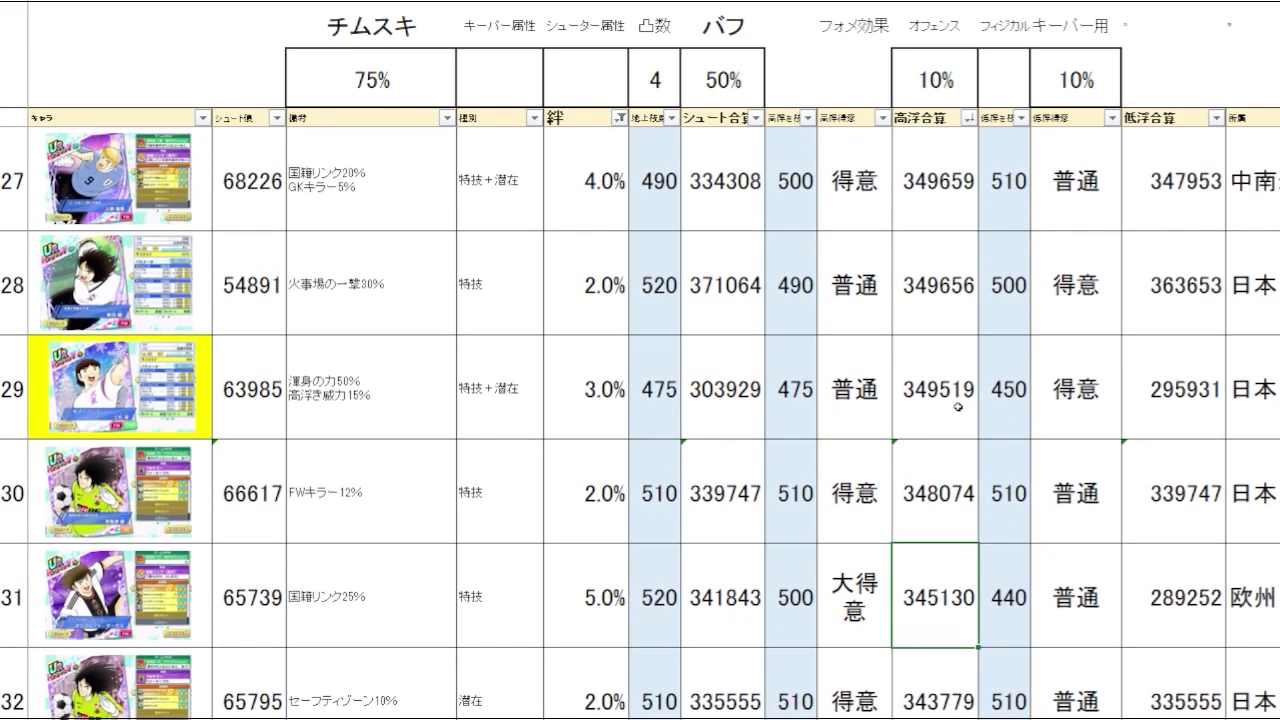
{"action": "key", "text": "Up"}
{"action": "key", "text": "Up"}
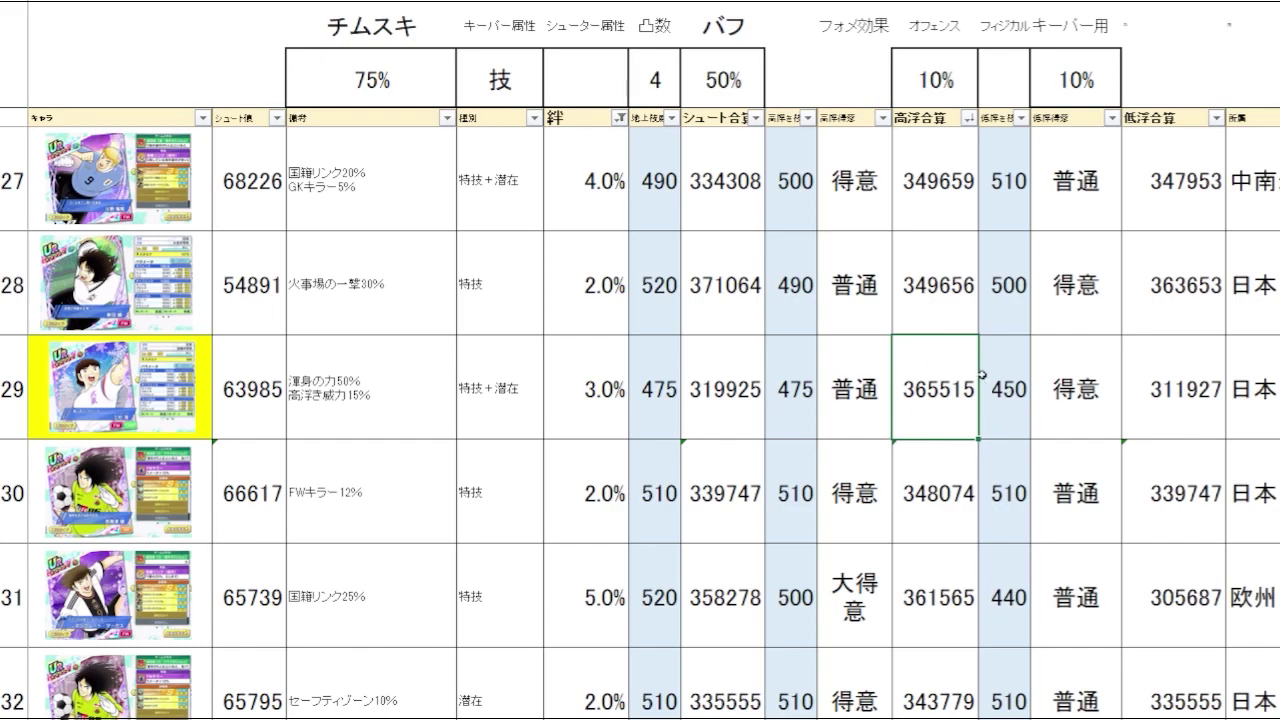
With キーパー属性 at 技, examine the 高浮合算 and 備考 of the higher-ranked card with 日本キラー15% and シュートキラー(低浮き以外)5%.
{"action": "scroll", "coordinate": [948, 409], "scroll_direction": "up", "scroll_amount": 2}
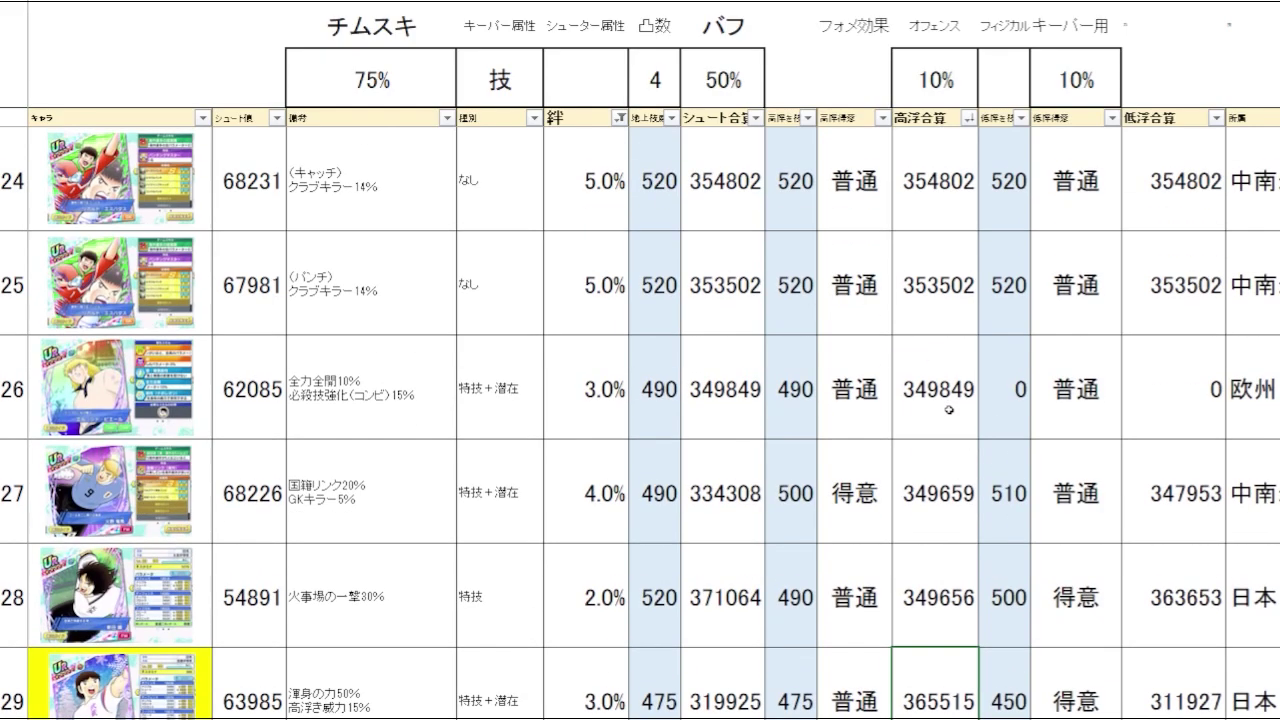
{"action": "scroll", "coordinate": [948, 409], "scroll_direction": "up", "scroll_amount": 6}
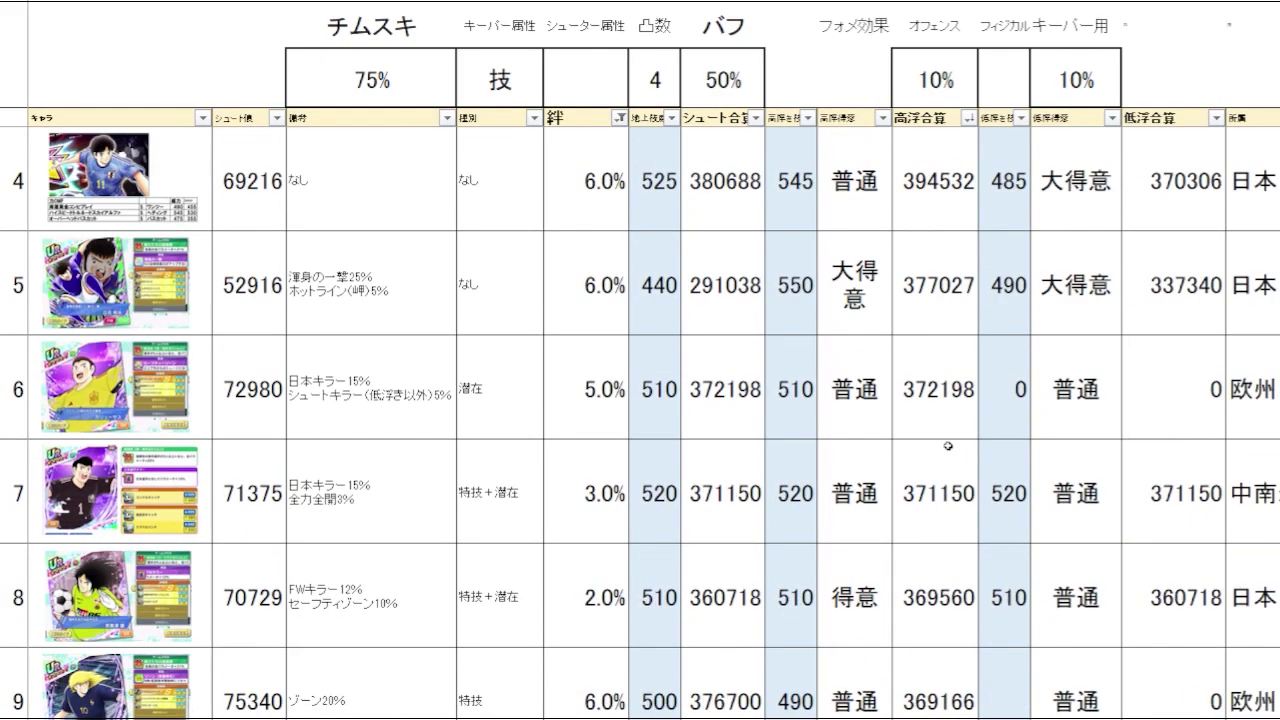
{"action": "left_click", "coordinate": [946, 421]}
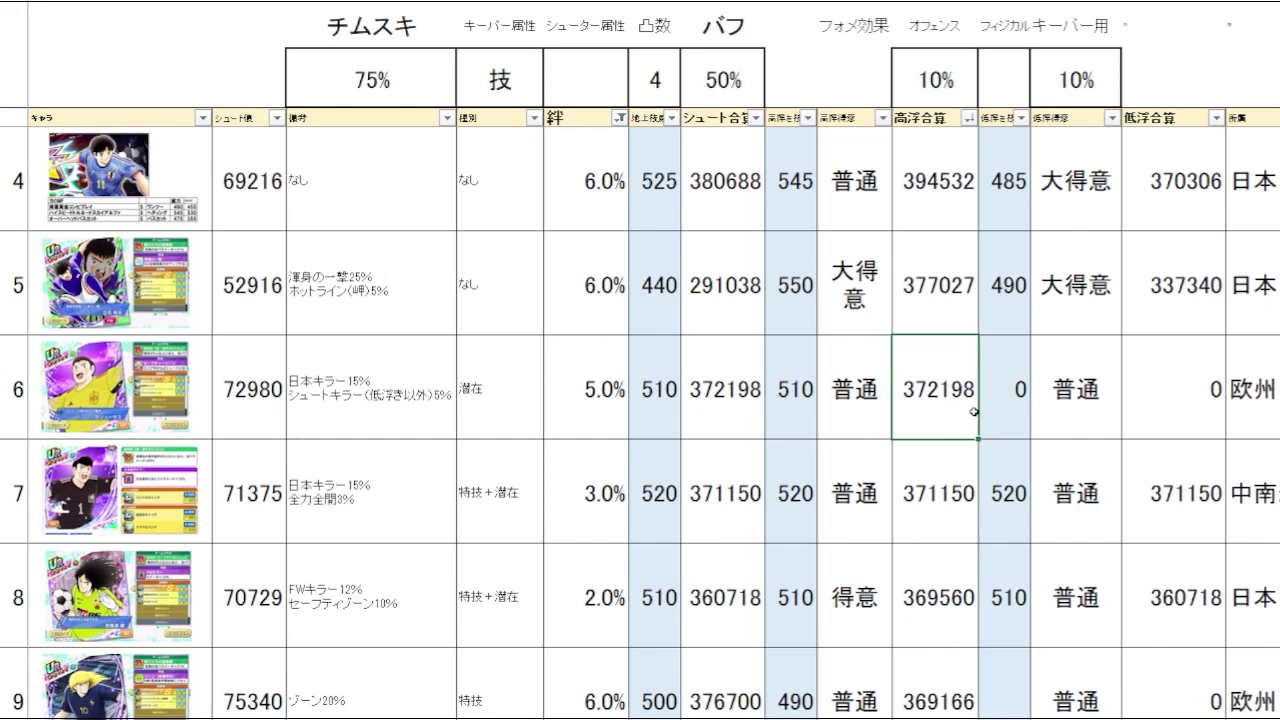
{"action": "left_click", "coordinate": [387, 420]}
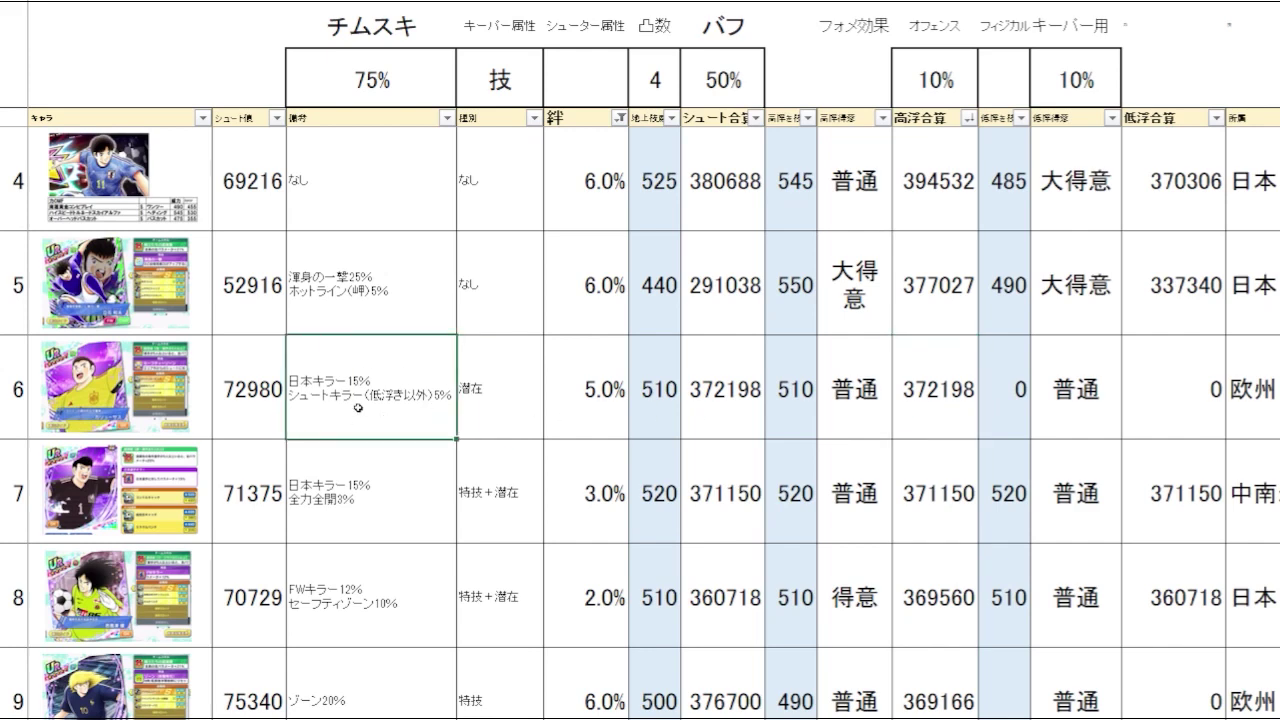
{"action": "left_click", "coordinate": [946, 424]}
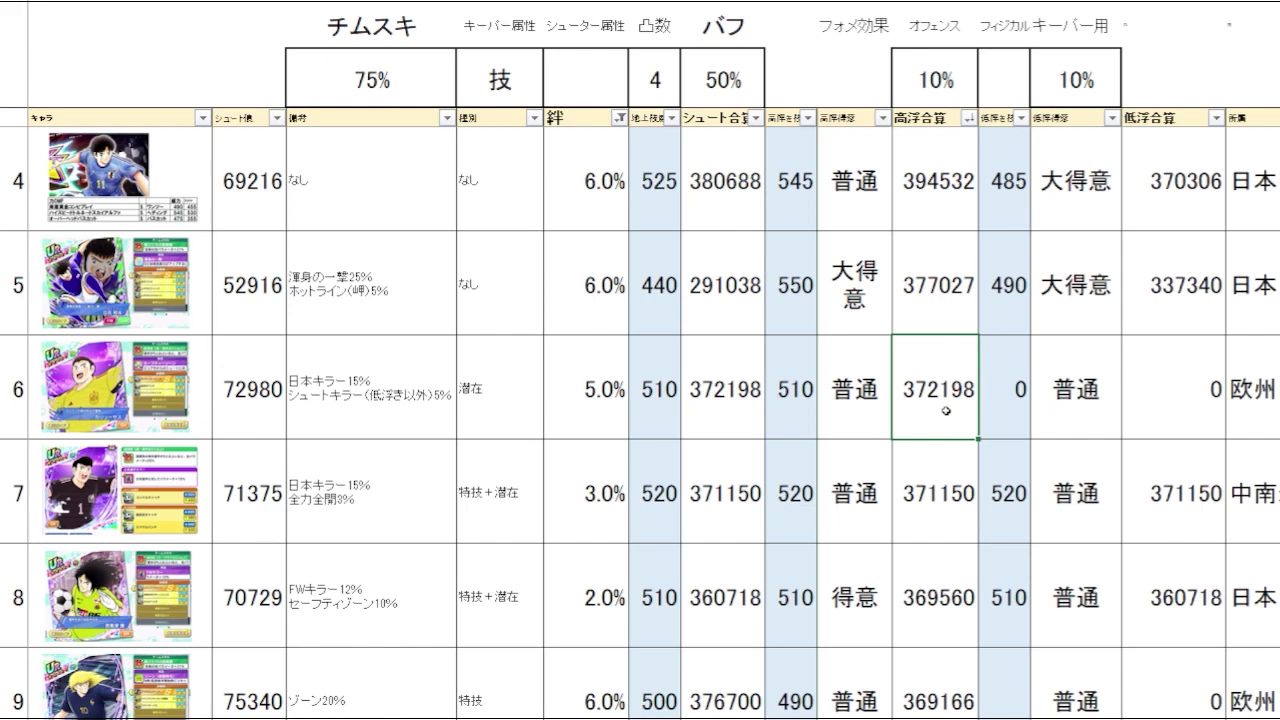
Compare the 高浮合算 of the シュートキラー(低浮き以外)5% card with the totals in the rows directly below and above.
{"action": "key", "text": "Down"}
{"action": "key", "text": "Down"}
{"action": "key", "text": "Up"}
{"action": "key", "text": "Up"}
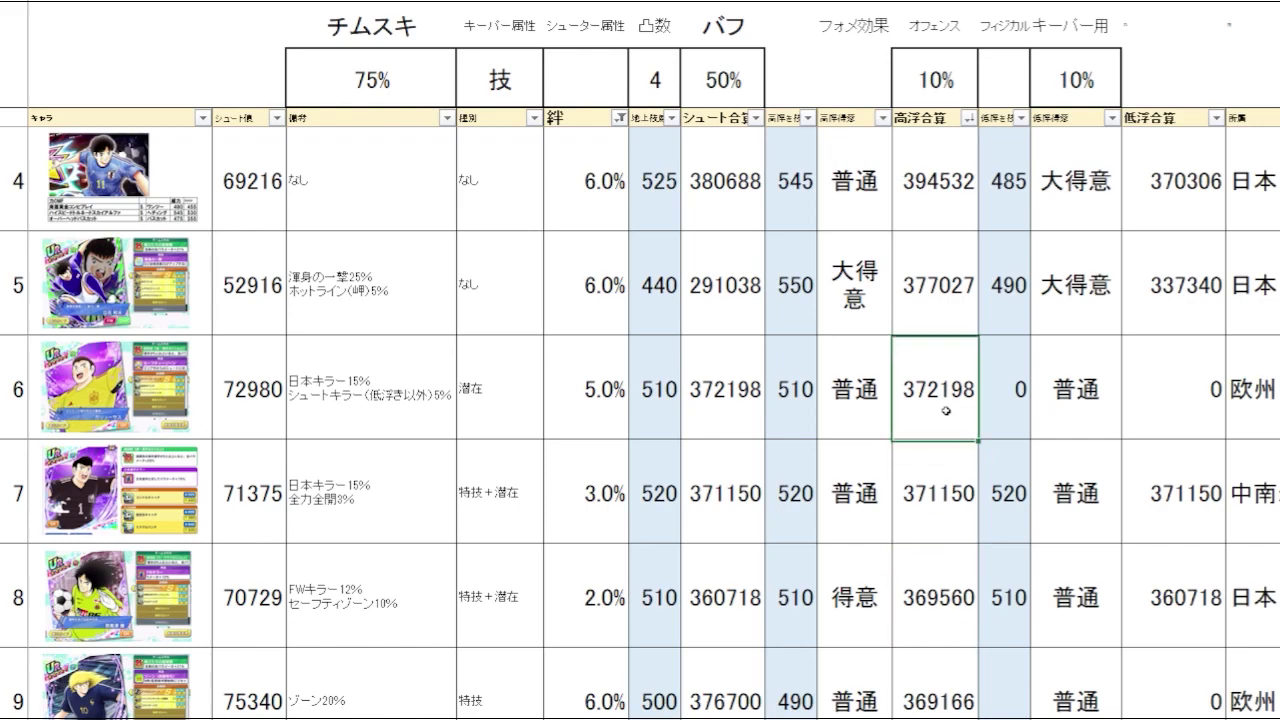
{"action": "key", "text": "Up"}
{"action": "key", "text": "Down"}
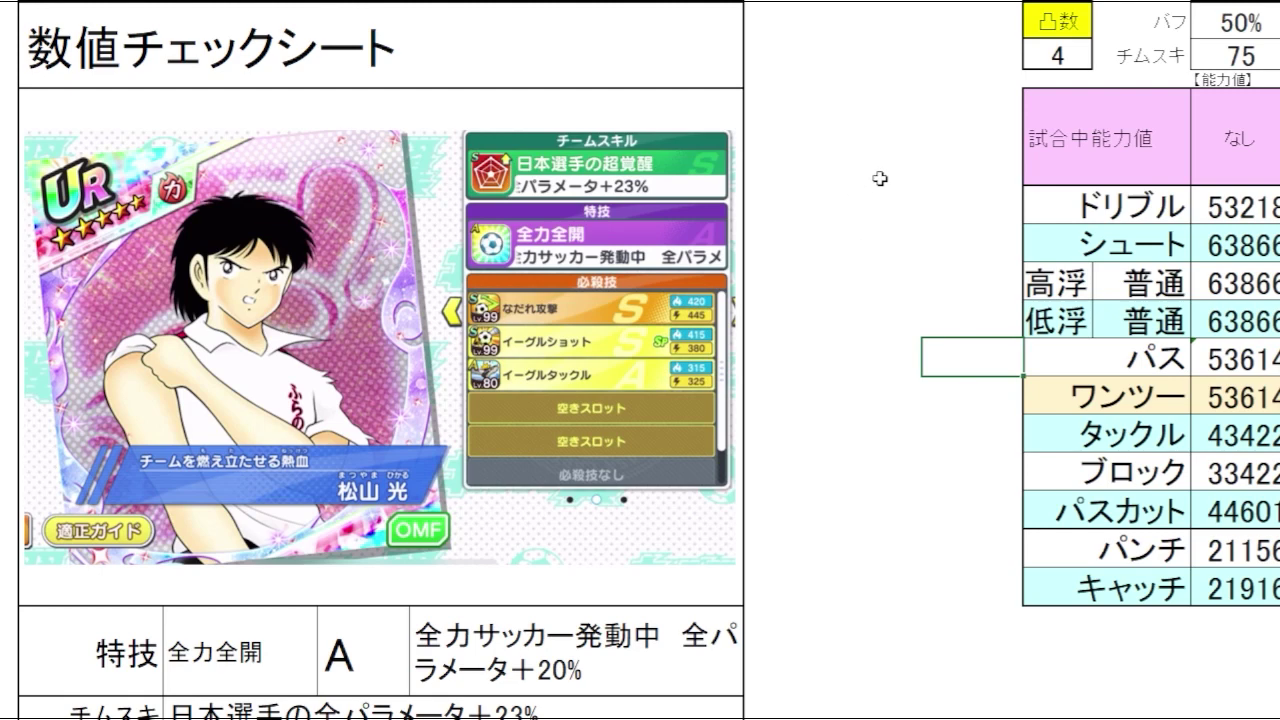
On the チームを燃え立たせる熱血 card's 数値チェックシート, review the 特技, チムスキ and the 絆 and 読み勝ちマスター 潜在 skills.
{"action": "scroll", "coordinate": [880, 180], "scroll_direction": "down", "scroll_amount": 1}
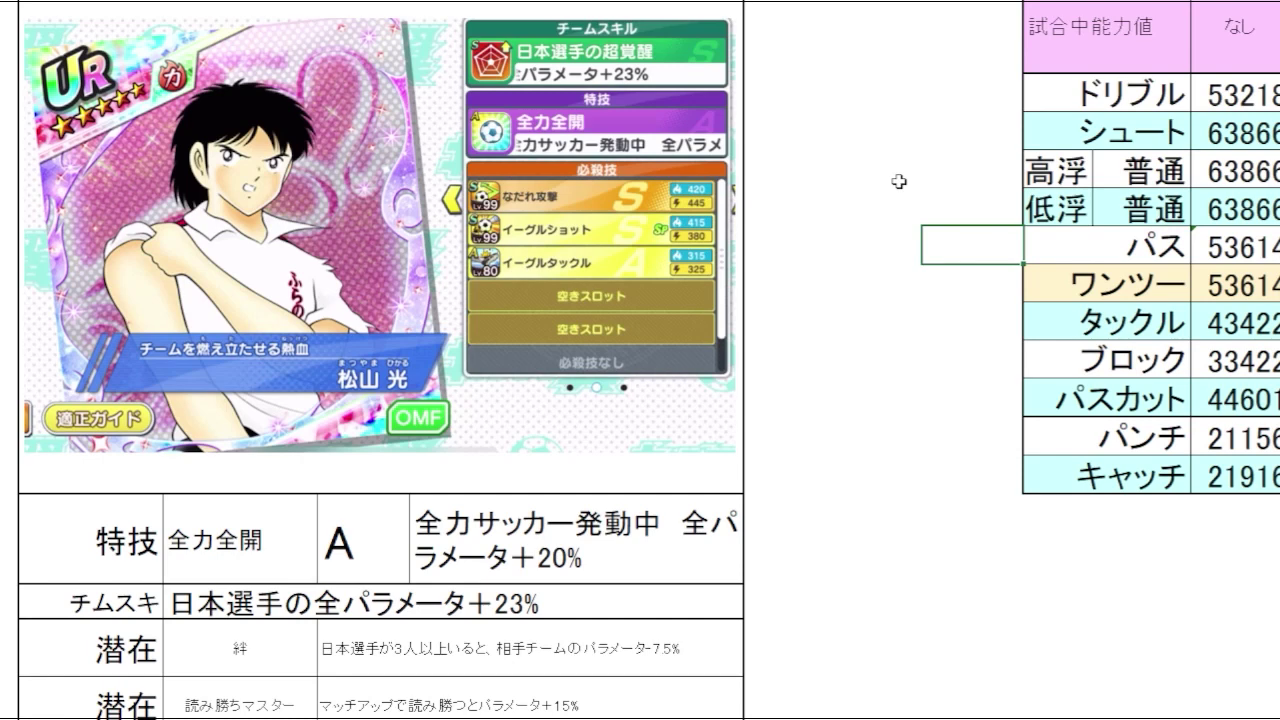
{"action": "scroll", "coordinate": [895, 350], "scroll_direction": "down", "scroll_amount": 2}
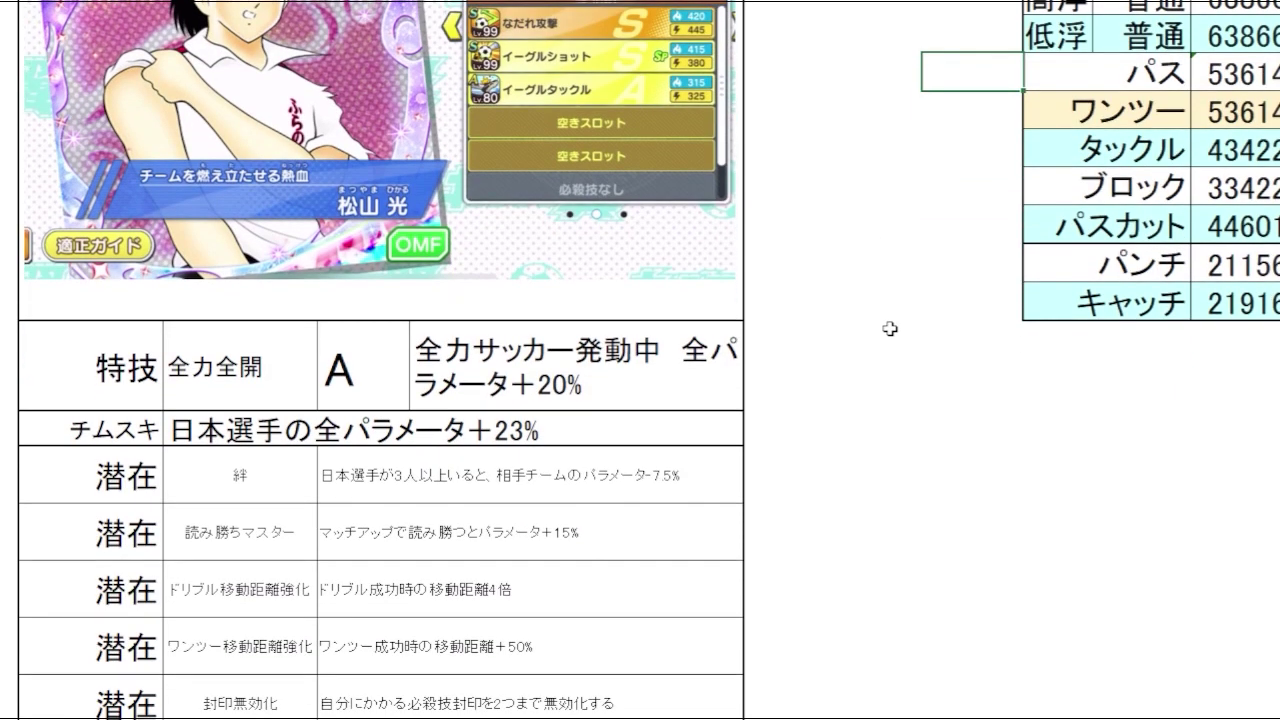
{"action": "scroll", "coordinate": [880, 300], "scroll_direction": "down", "scroll_amount": 1}
{"action": "left_click", "coordinate": [816, 376]}
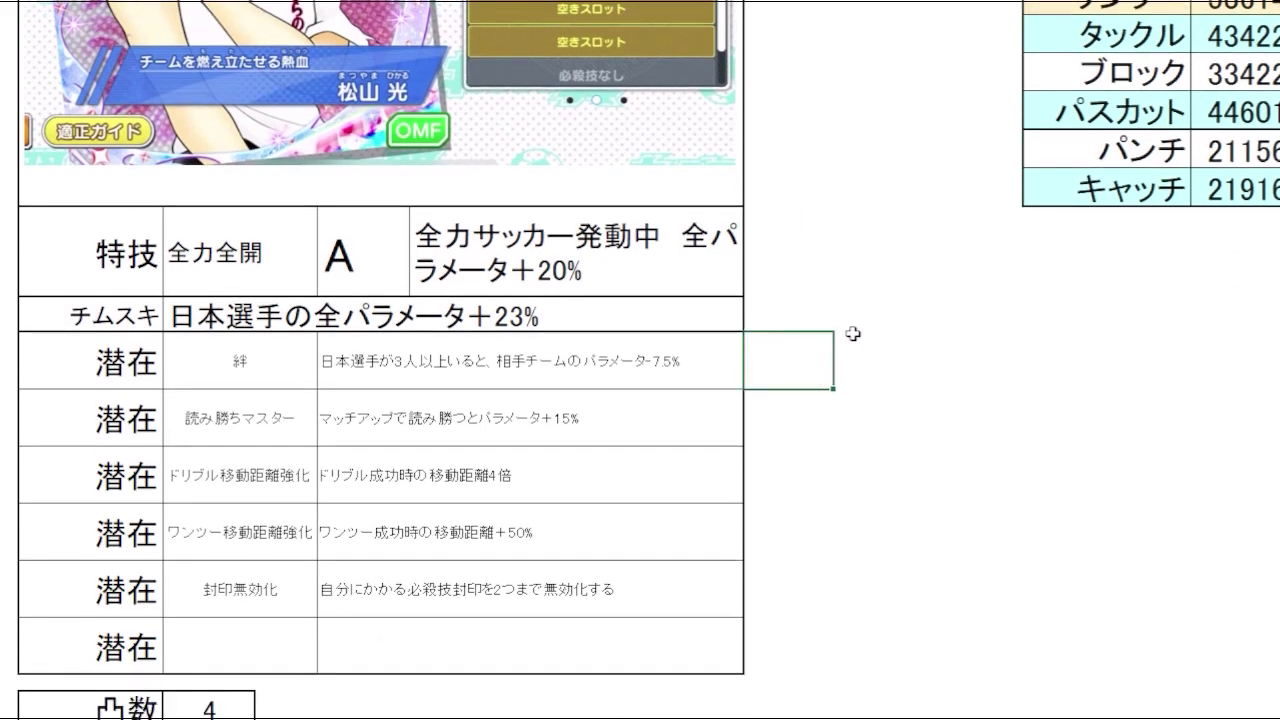
{"action": "left_click", "coordinate": [628, 368]}
{"action": "left_click", "coordinate": [778, 416]}
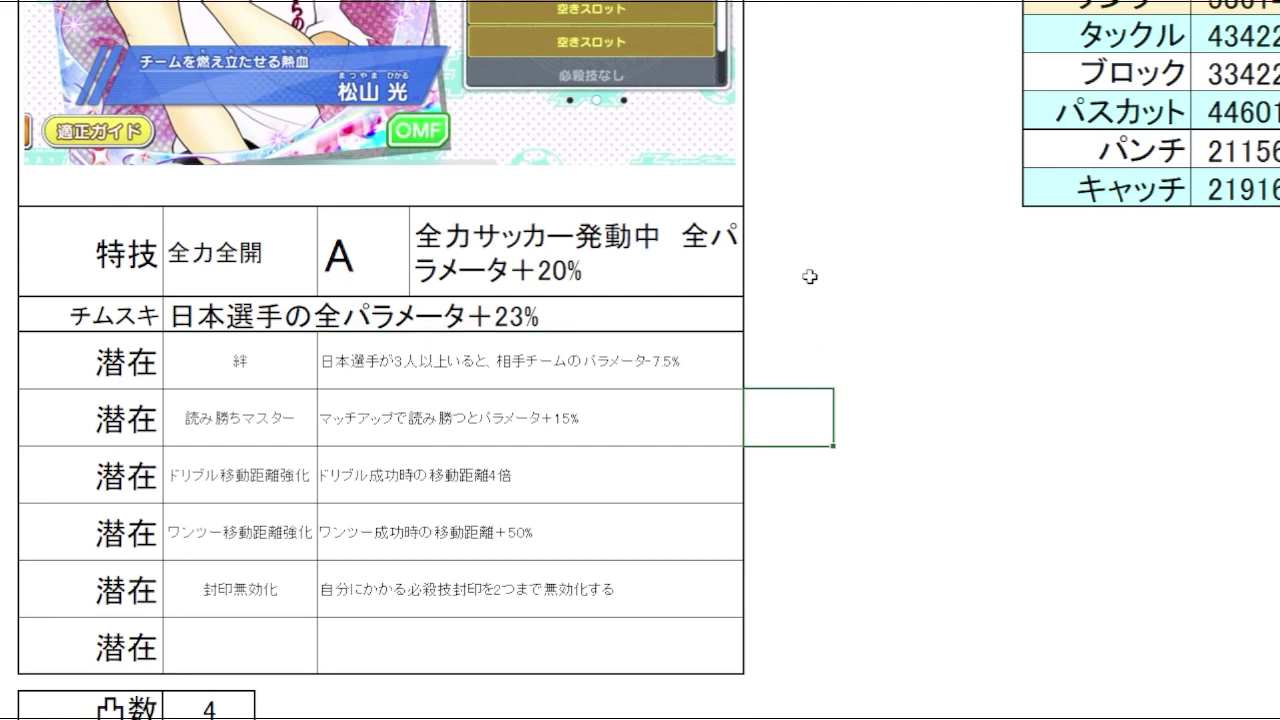
{"action": "left_click", "coordinate": [691, 434]}
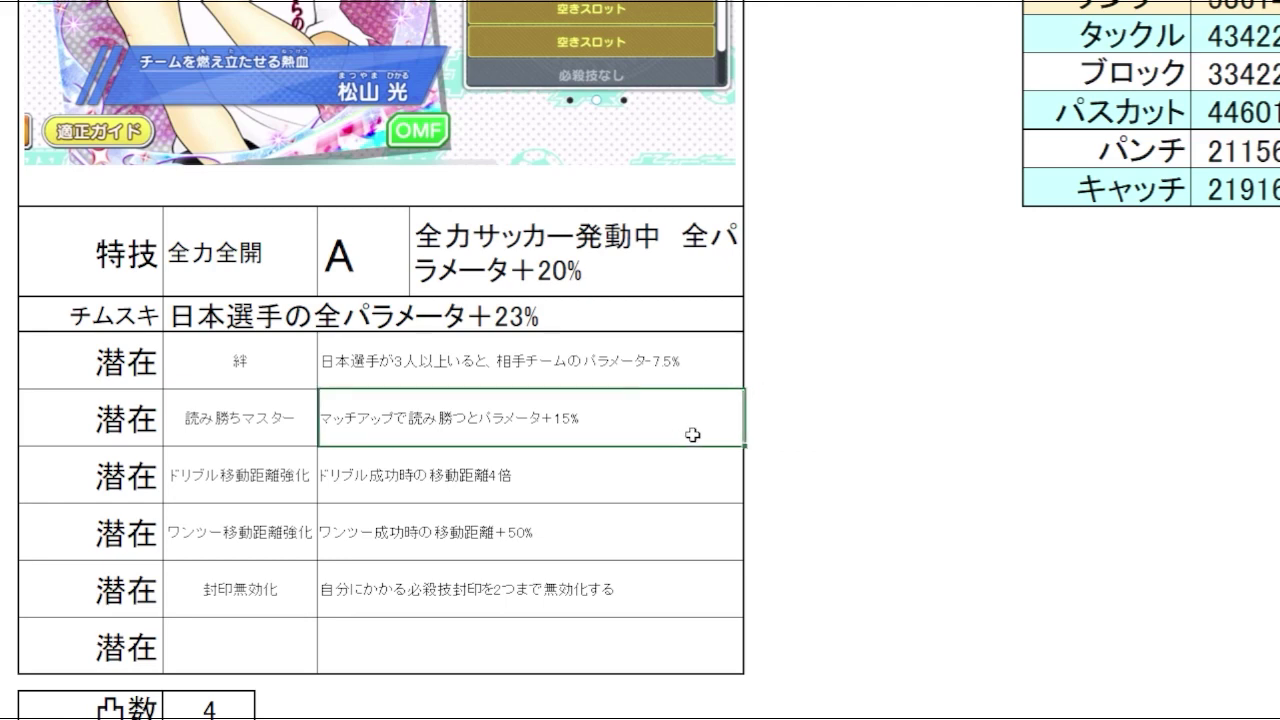
Review the ドリブル移動距離強化 and ワンツー移動距離強化 潜在 skills, marking both descriptions together.
{"action": "left_click", "coordinate": [806, 478]}
{"action": "left_click", "coordinate": [648, 476]}
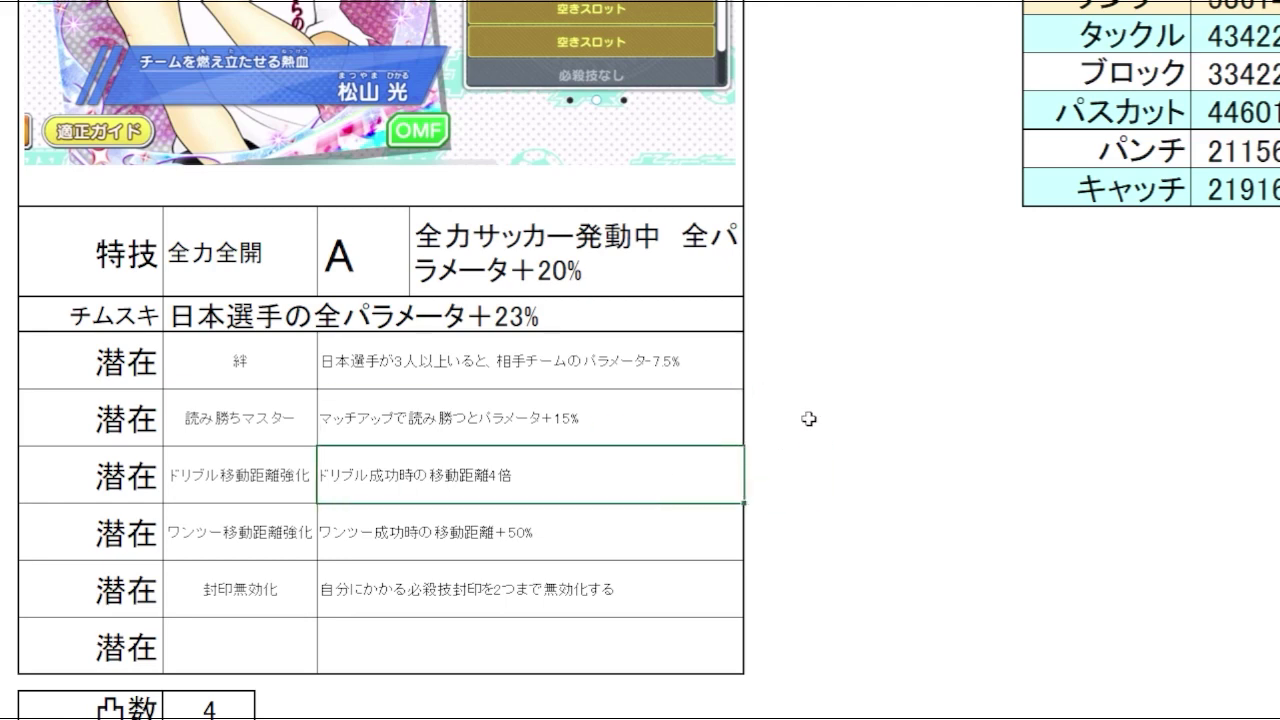
{"action": "left_click", "coordinate": [643, 545]}
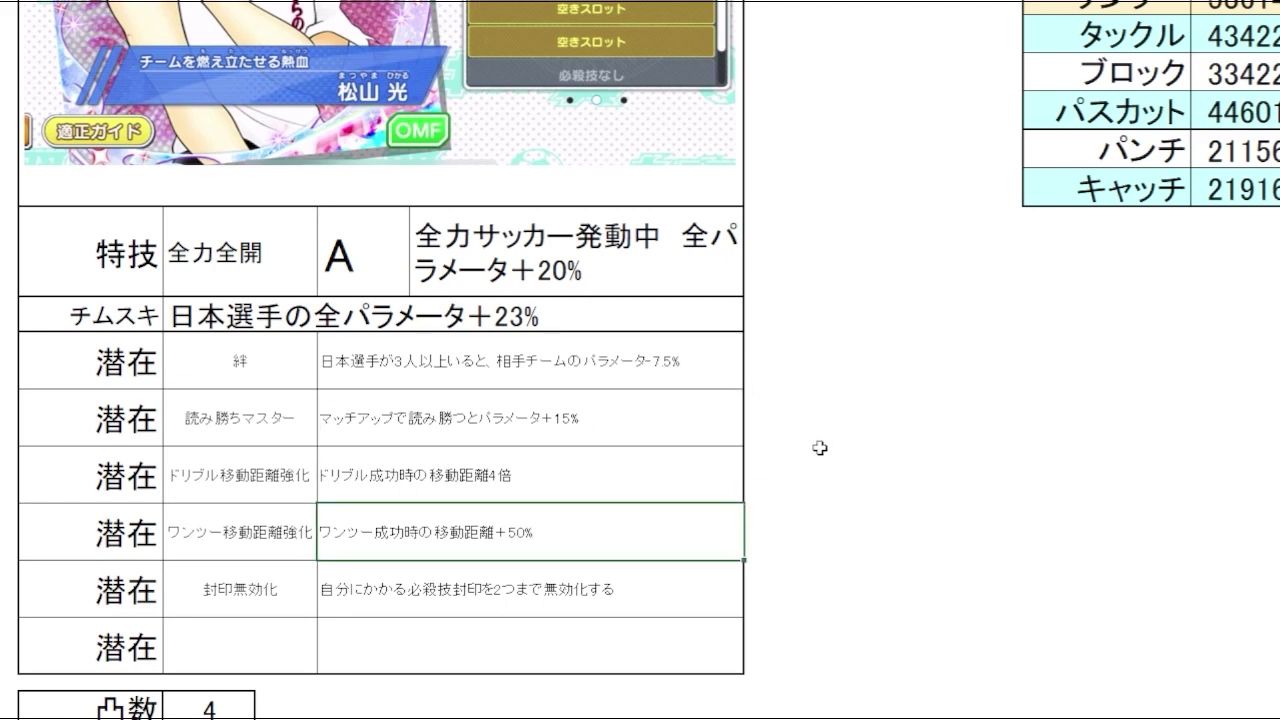
{"action": "left_click", "coordinate": [810, 556]}
{"action": "left_click", "coordinate": [806, 594]}
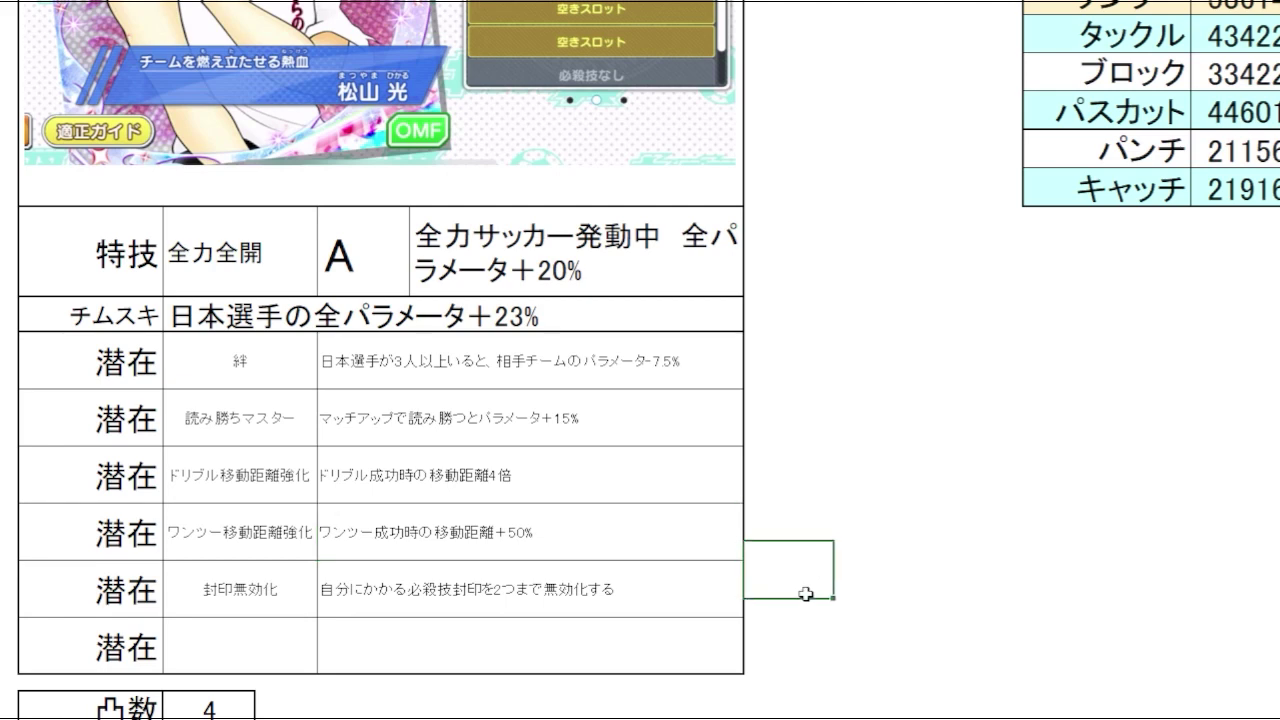
{"action": "left_click", "coordinate": [775, 491]}
{"action": "left_click_drag", "start_coordinate": [654, 491], "coordinate": [657, 523]}
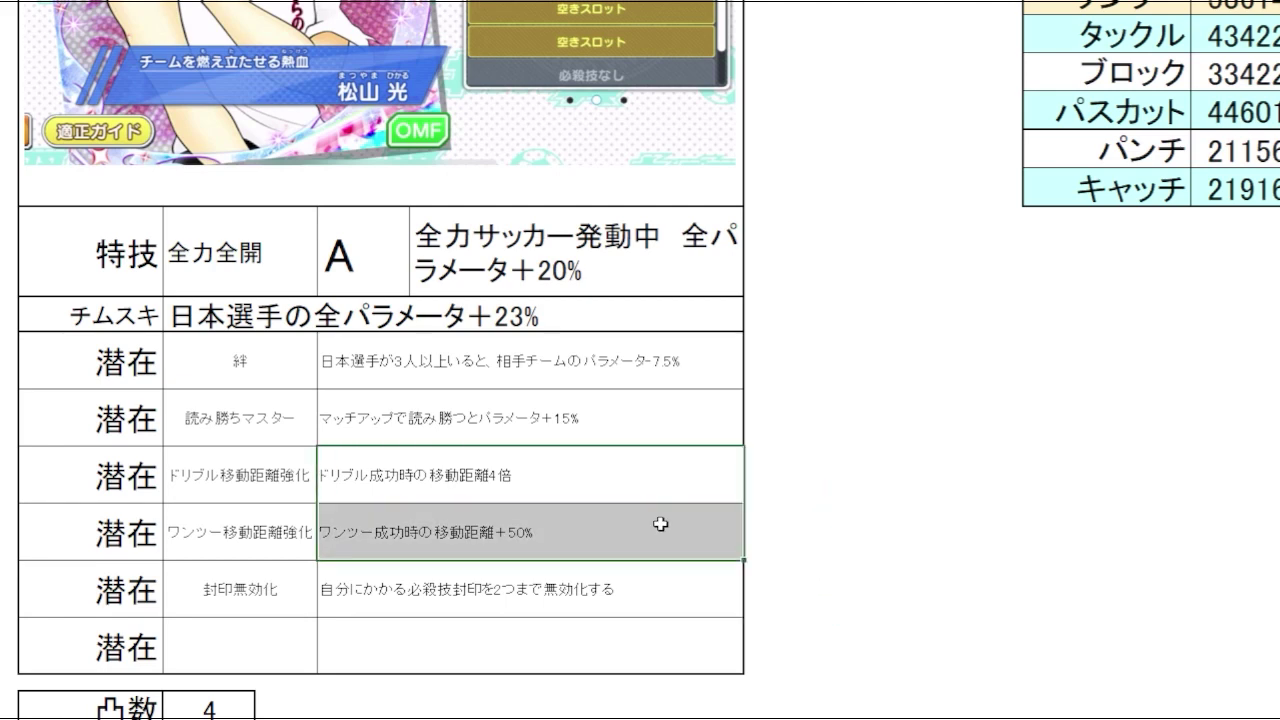
{"action": "left_click", "coordinate": [798, 515]}
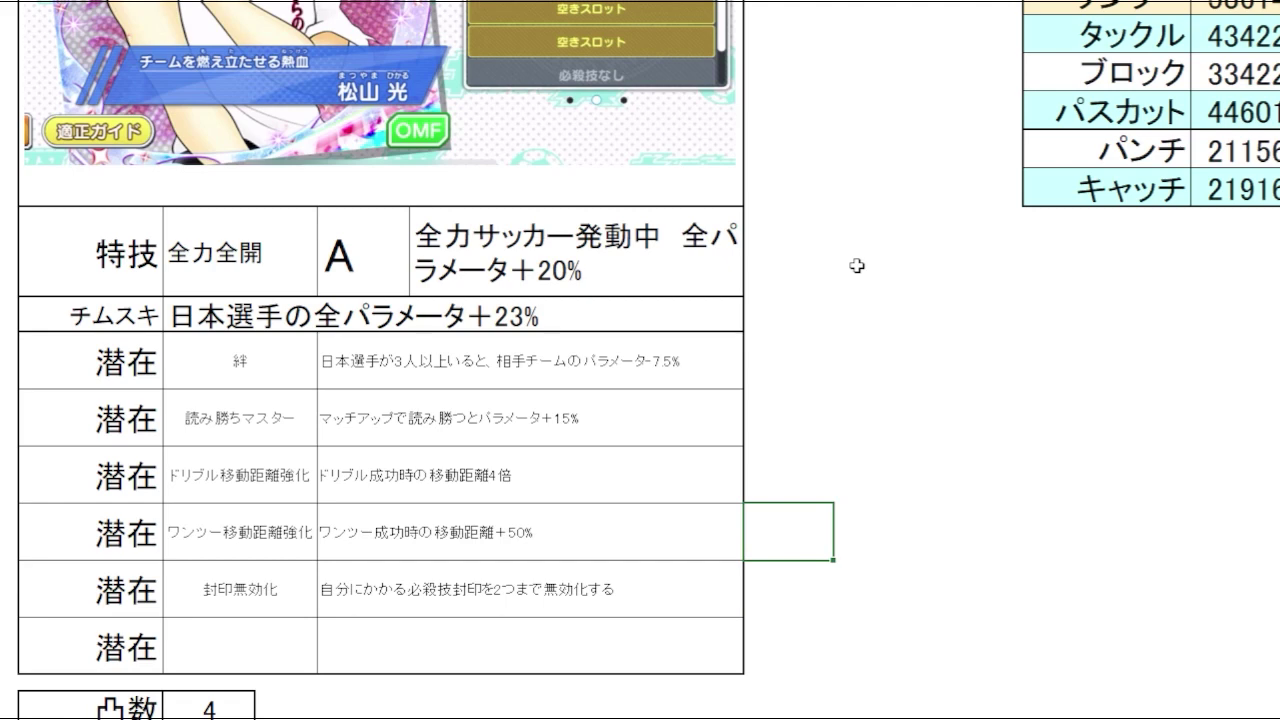
Review the description of the card's 封印無効化 潜在 skill.
{"action": "scroll", "coordinate": [857, 257], "scroll_direction": "down", "scroll_amount": 2}
{"action": "left_click", "coordinate": [685, 489]}
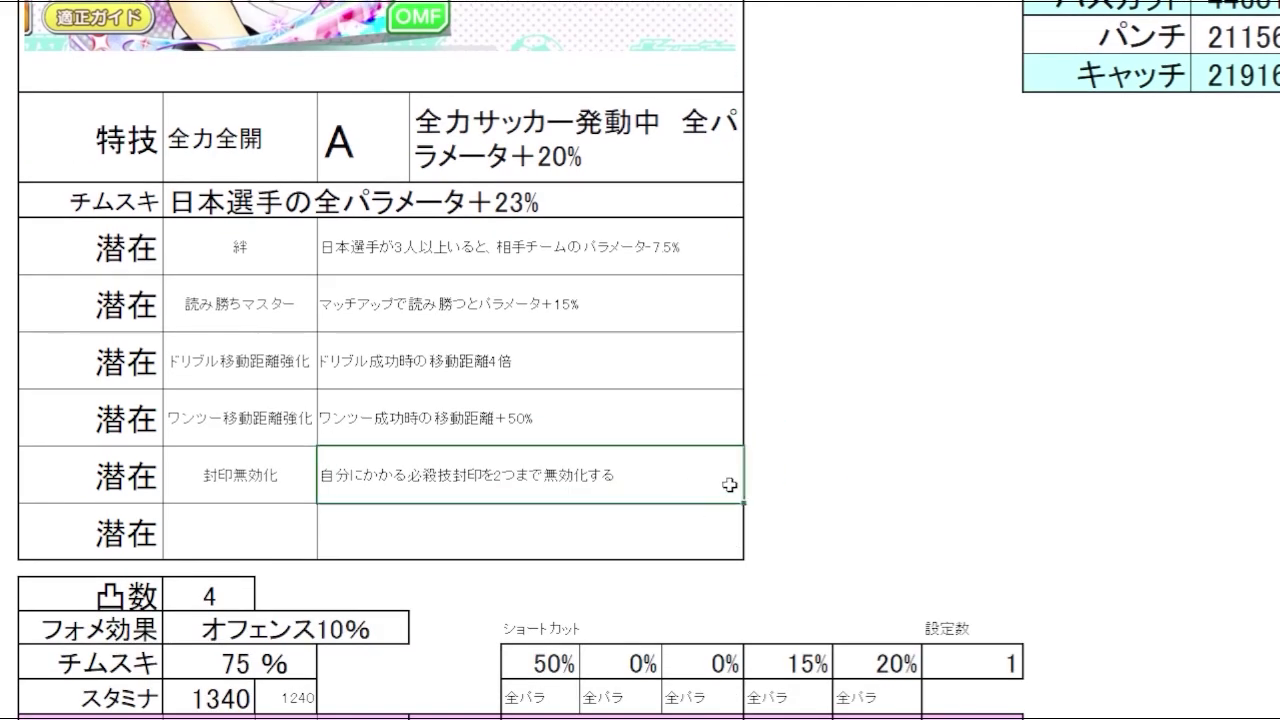
{"action": "left_click", "coordinate": [829, 483]}
{"action": "left_click", "coordinate": [701, 485]}
{"action": "left_click", "coordinate": [780, 483]}
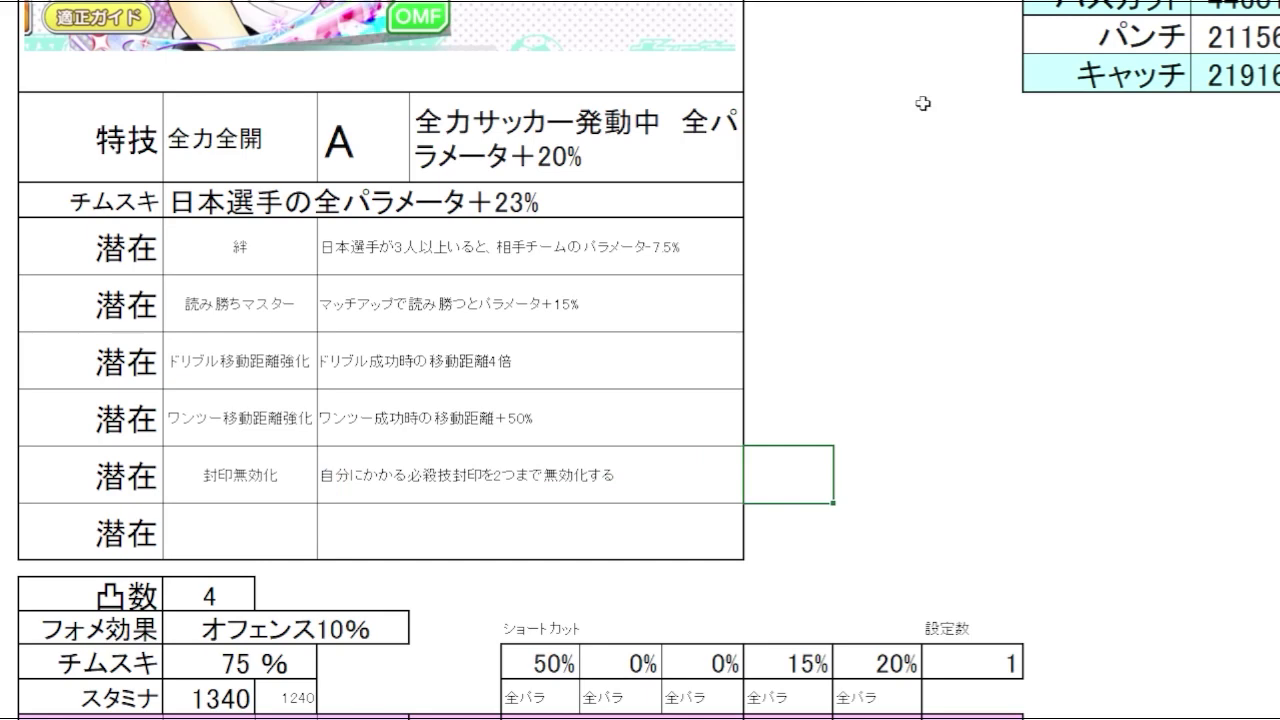
Look through the card's parameter table from ドリブル to 合計 and return to the top of the sheet.
{"action": "scroll", "coordinate": [943, 154], "scroll_direction": "down", "scroll_amount": 5}
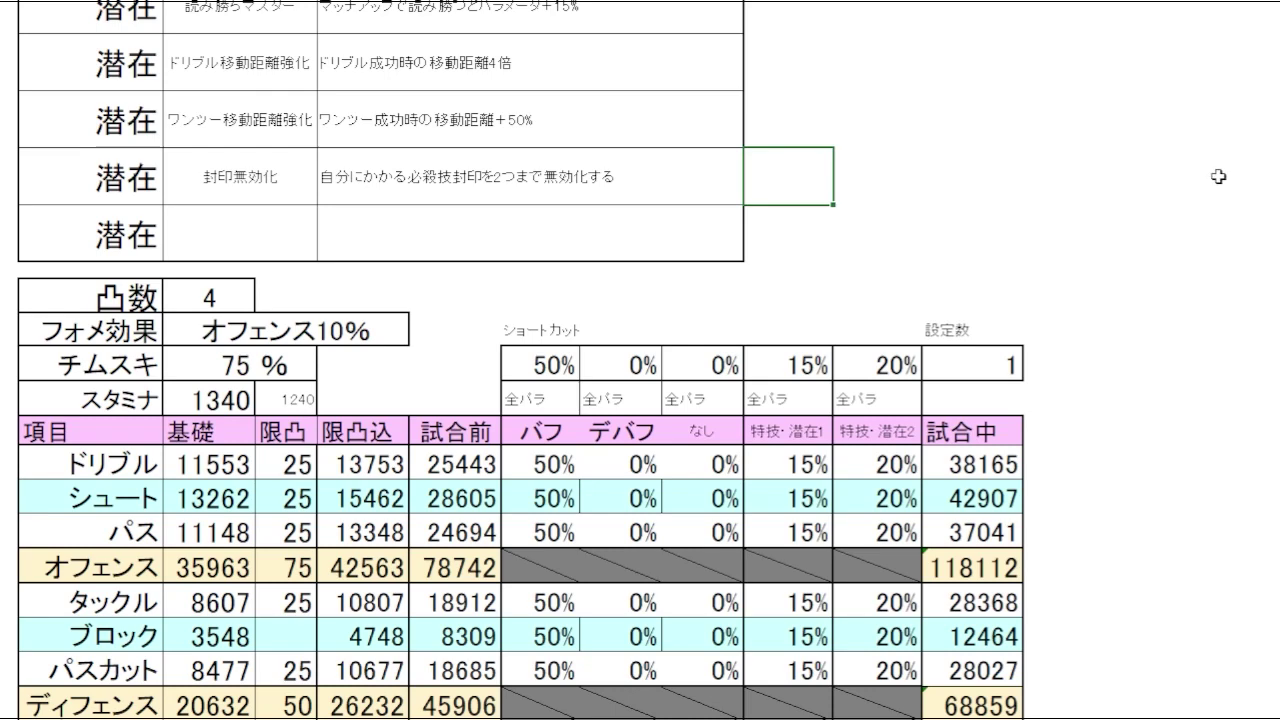
{"action": "scroll", "coordinate": [1218, 176], "scroll_direction": "down", "scroll_amount": 3}
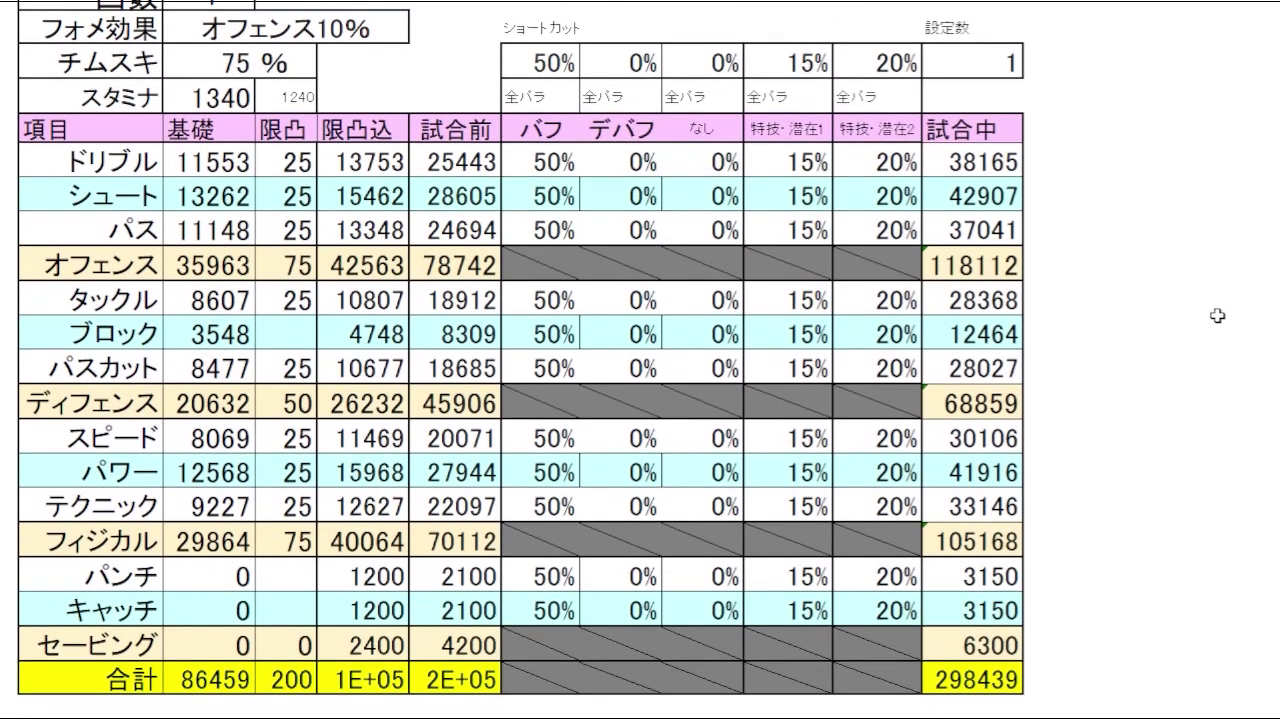
{"action": "scroll", "coordinate": [1190, 350], "scroll_direction": "up", "scroll_amount": 6}
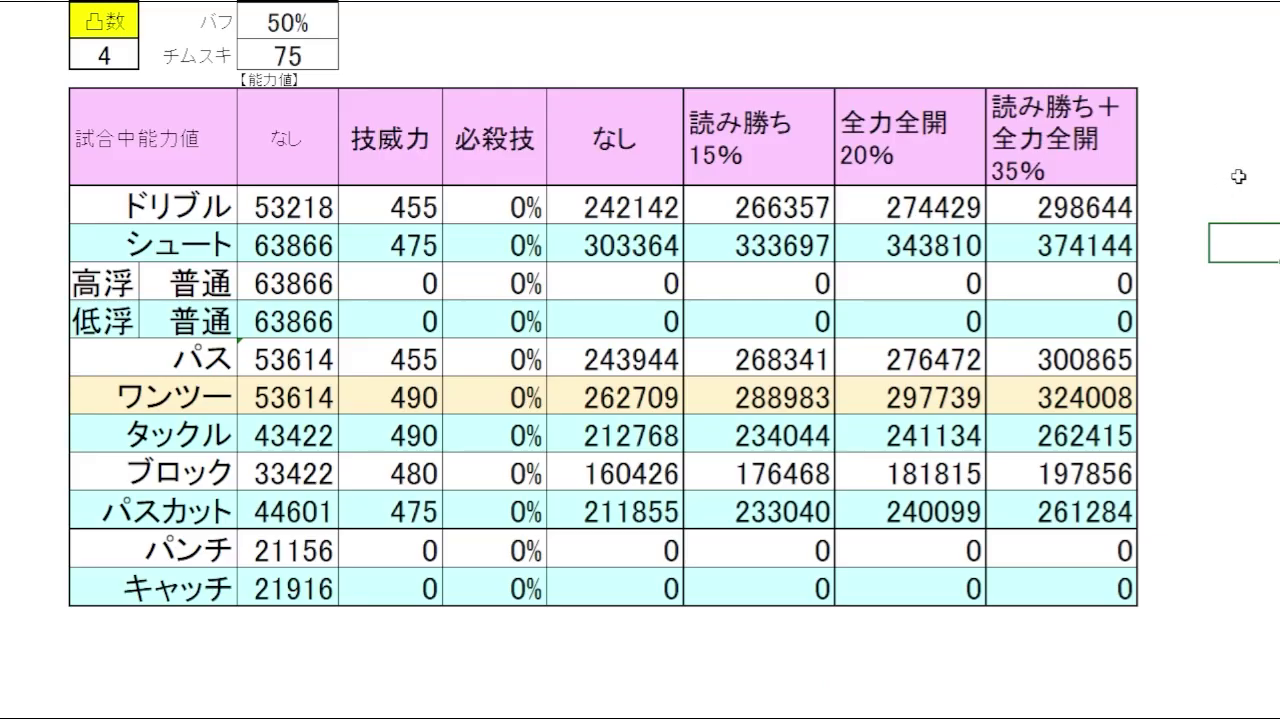
In the 試合中能力値 table, examine the unboosted なし totals from ドリブル down to パスカット.
{"action": "left_click", "coordinate": [674, 80]}
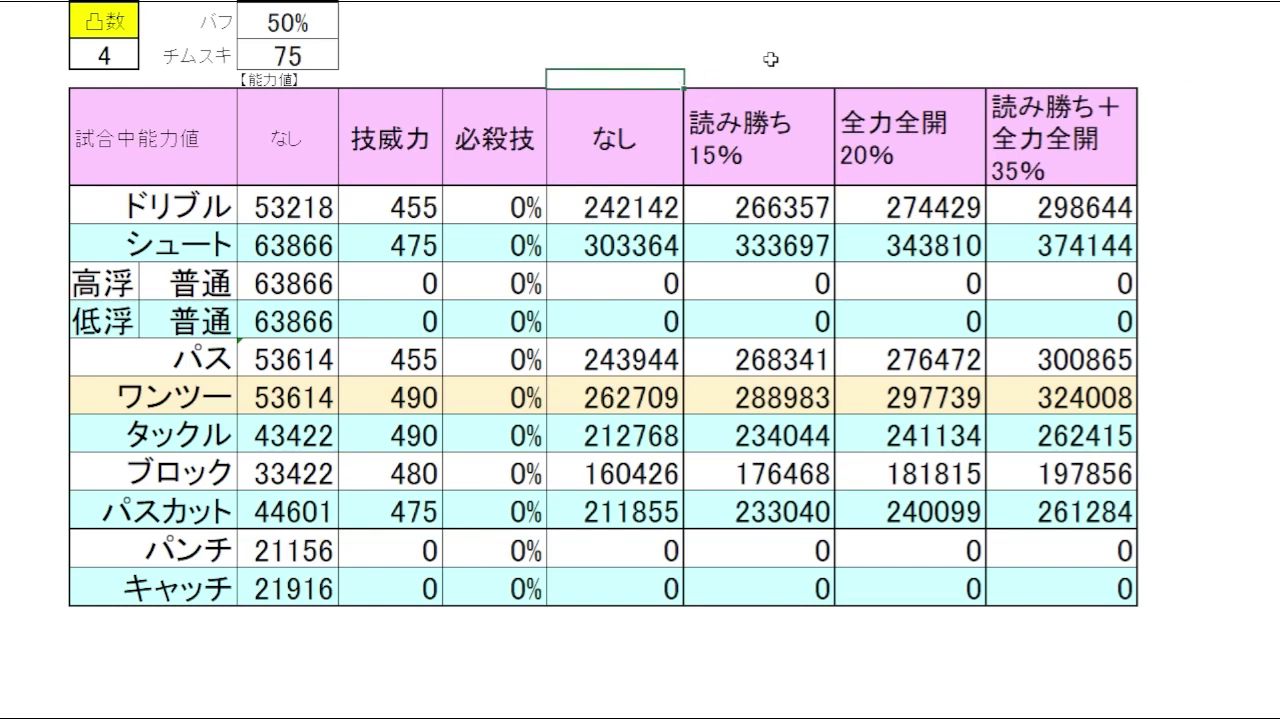
{"action": "scroll", "coordinate": [765, 70], "scroll_direction": "up", "scroll_amount": 1}
{"action": "left_click", "coordinate": [815, 73]}
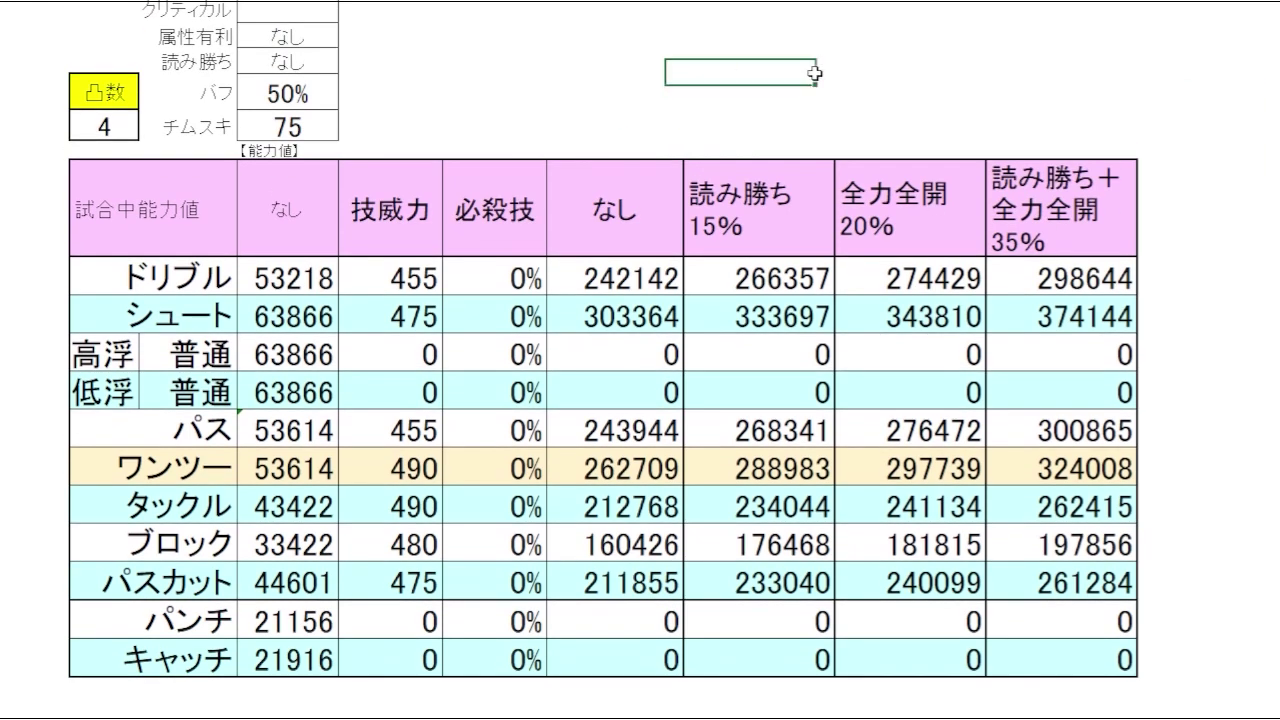
{"action": "left_click", "coordinate": [666, 123]}
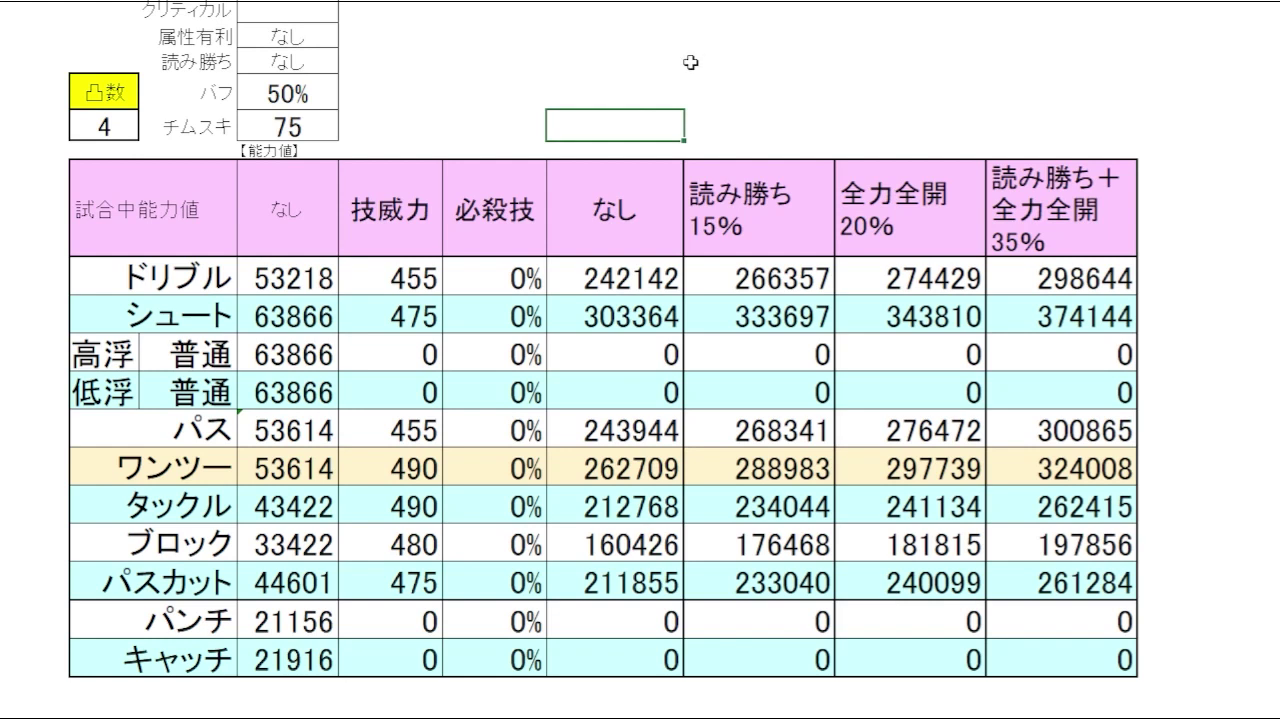
{"action": "left_click_drag", "start_coordinate": [640, 247], "coordinate": [617, 582]}
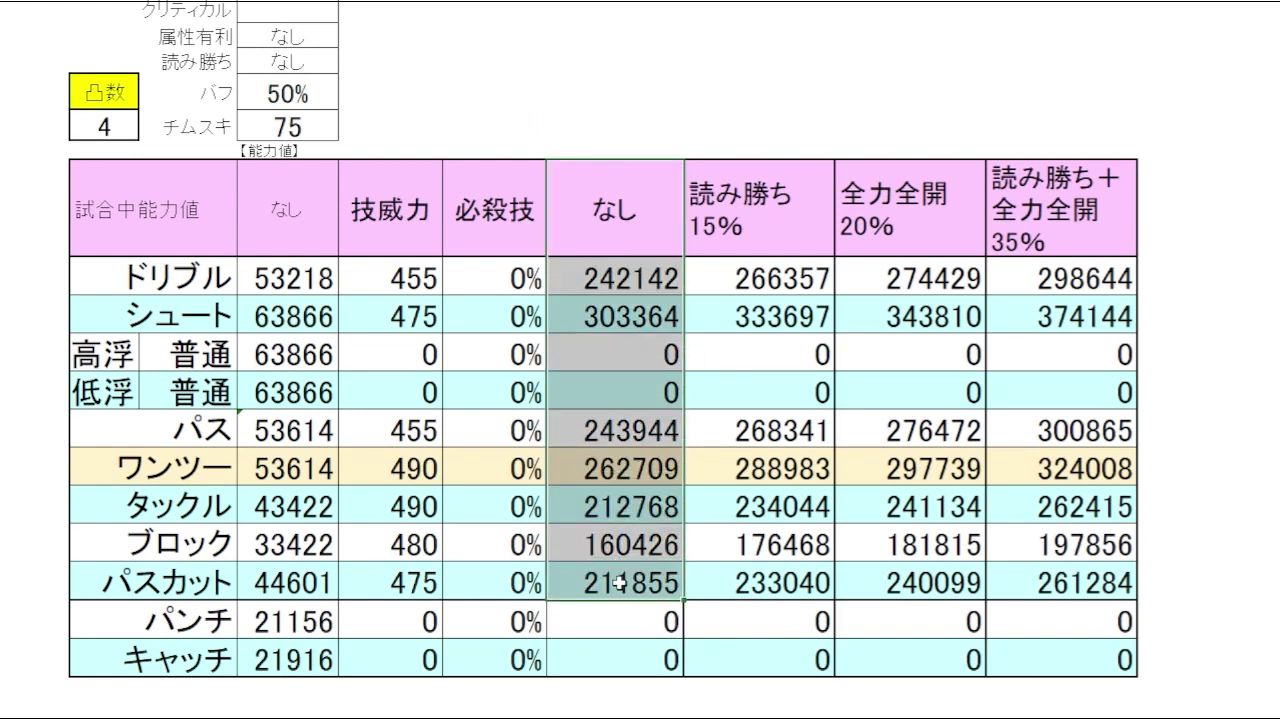
{"action": "left_click", "coordinate": [657, 137]}
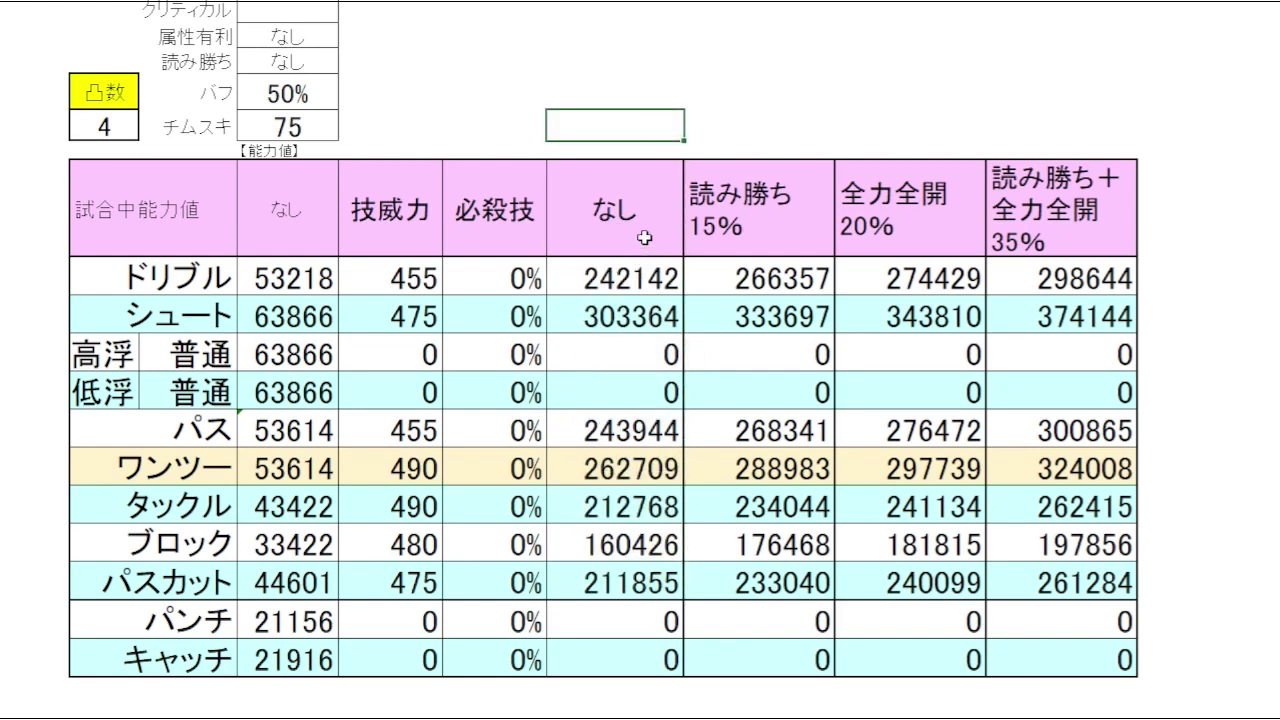
Check the individual ドリブル, パス, タックル and パスカット totals in the なし column beside 必殺技.
{"action": "left_click", "coordinate": [634, 285]}
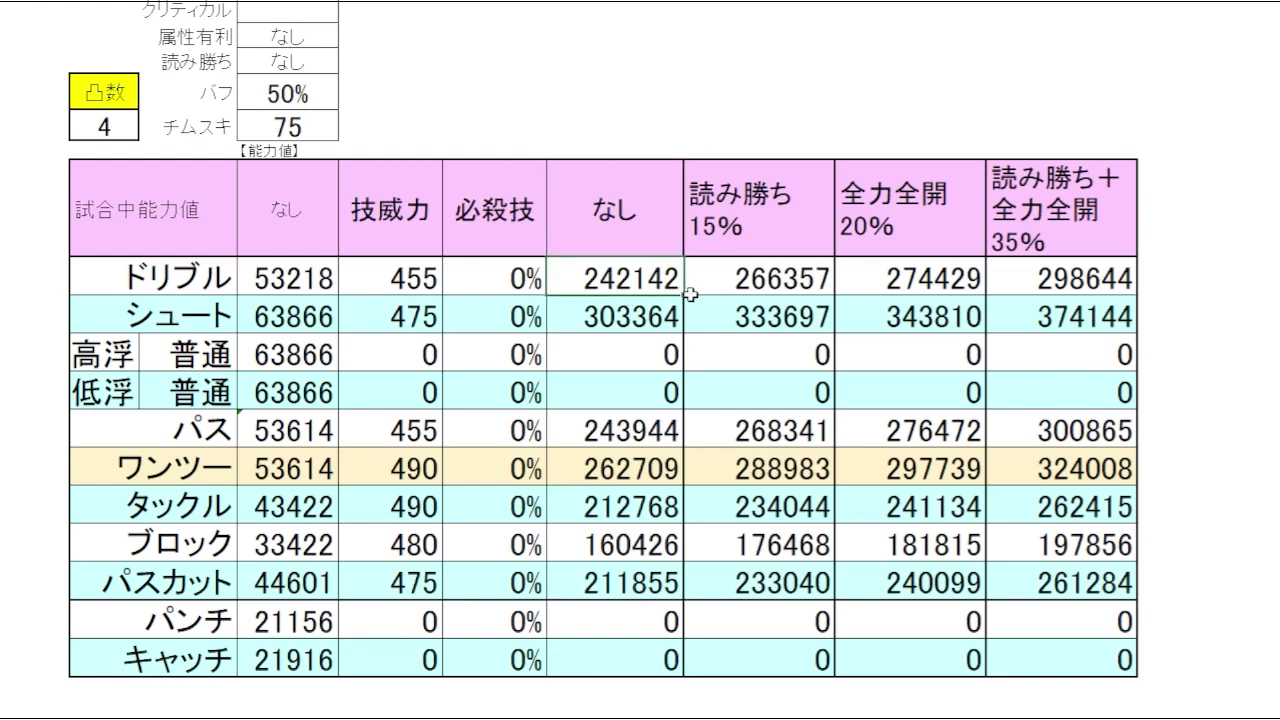
{"action": "left_click", "coordinate": [590, 432]}
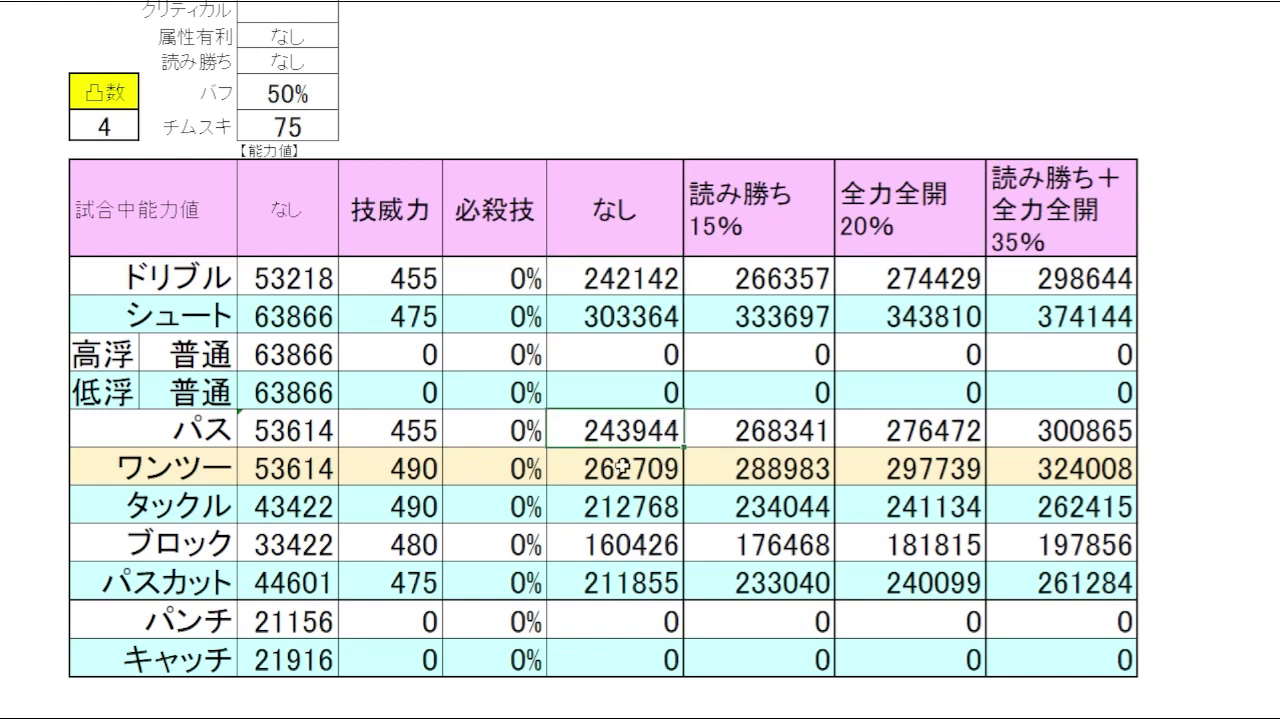
{"action": "left_click", "coordinate": [640, 508]}
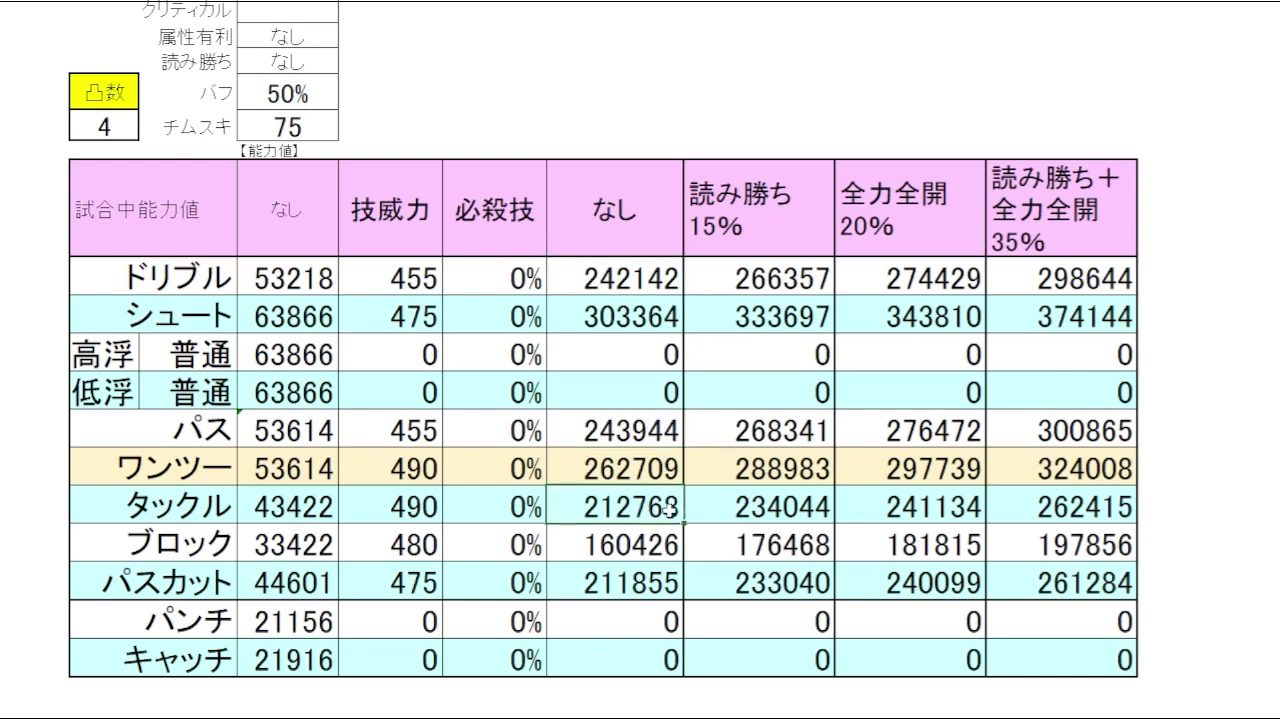
{"action": "left_click", "coordinate": [648, 590]}
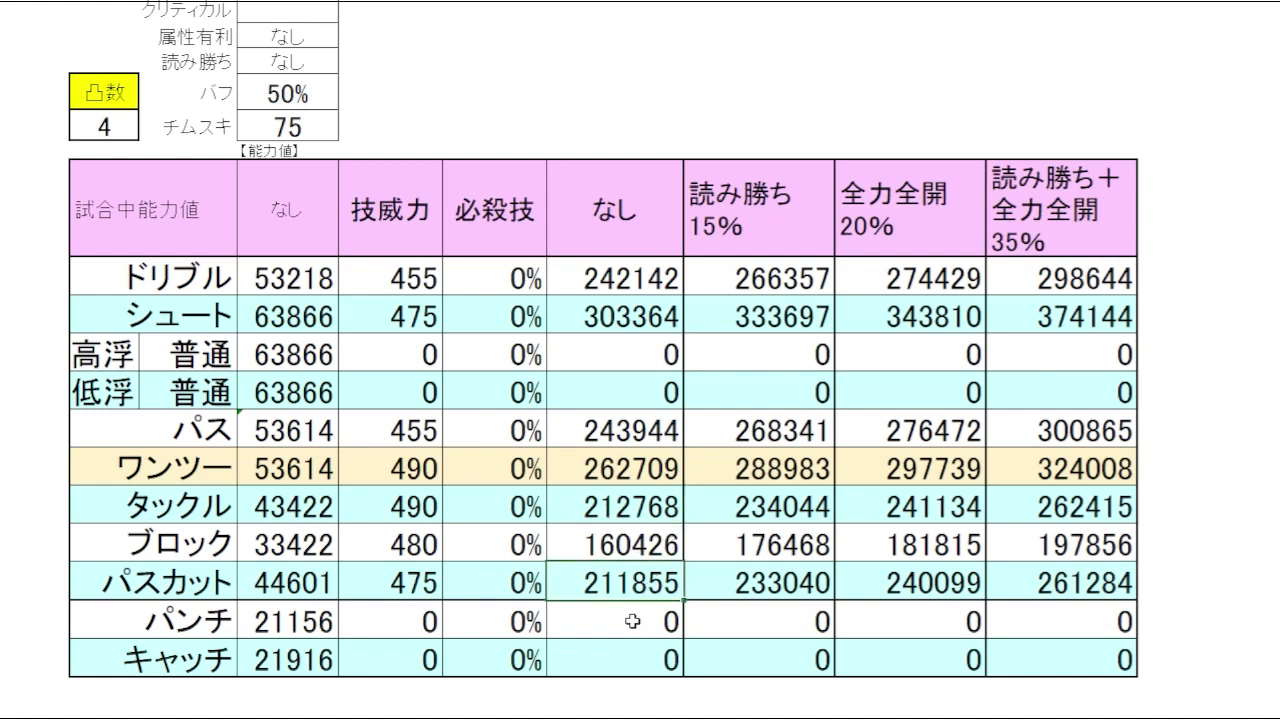